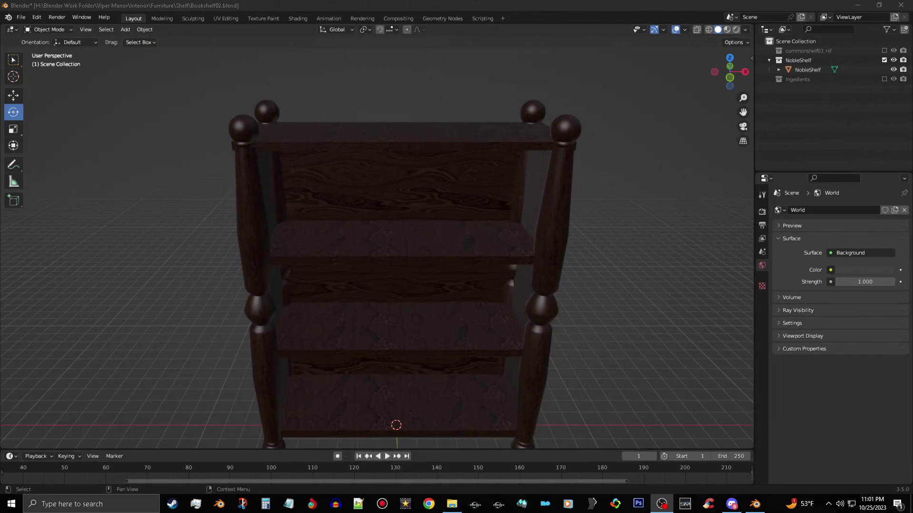
Show the Ingedients collection to examine the filled shelf, and hide the collection again
{"action": "mouse_move", "coordinate": [506, 226]}
{"action": "middle_mouse_down"}
{"action": "mouse_move", "coordinate": [507, 212]}
{"action": "mouse_move", "coordinate": [524, 227]}
{"action": "middle_mouse_up"}
{"action": "scroll", "coordinate": [507, 212], "scroll_direction": "down", "scroll_amount": 2}
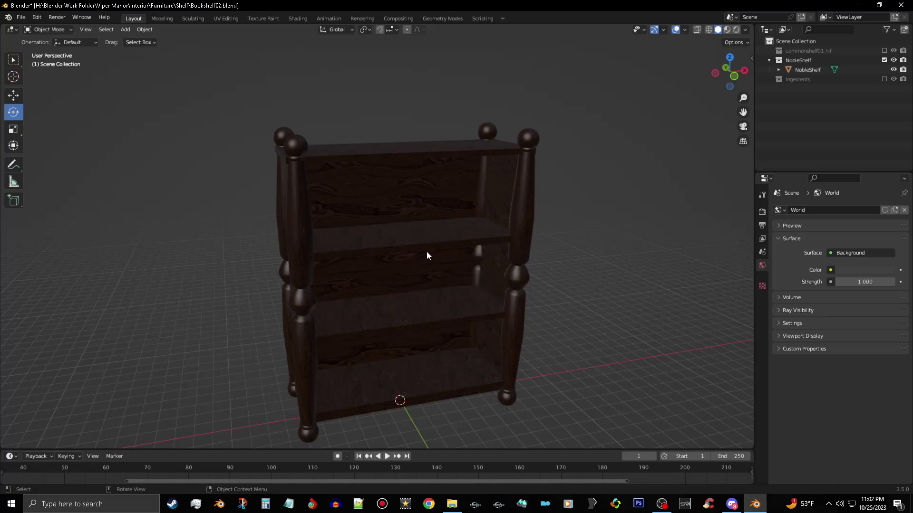
{"action": "left_click", "coordinate": [884, 79]}
{"action": "middle_click_drag", "start_coordinate": [663, 203], "coordinate": [643, 211]}
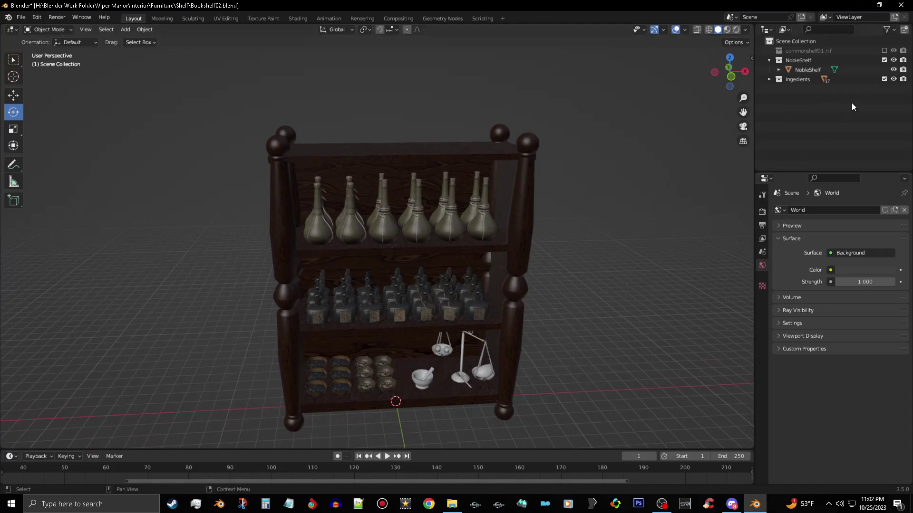
{"action": "left_click", "coordinate": [884, 79]}
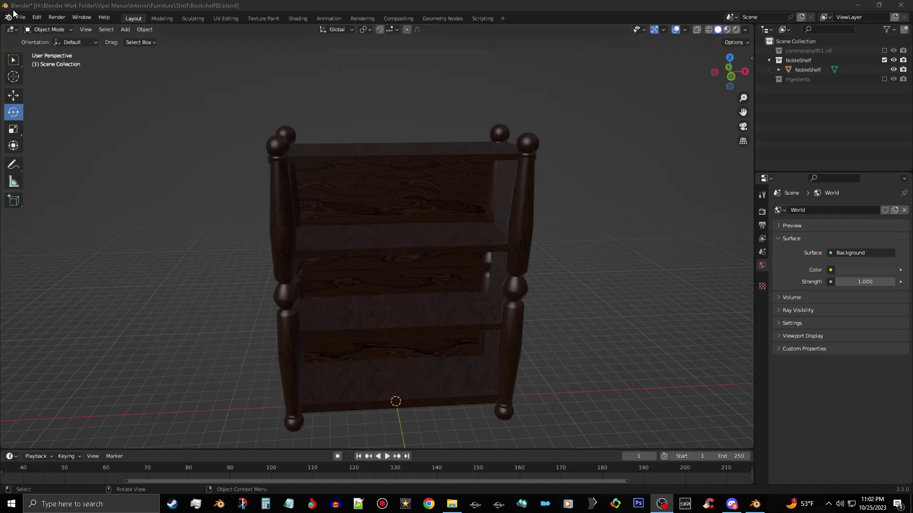
Check the add-on preferences for the NIF importer, searching for "Nifly" and listing only enabled add-ons, and close the preferences
{"action": "left_click", "coordinate": [37, 17]}
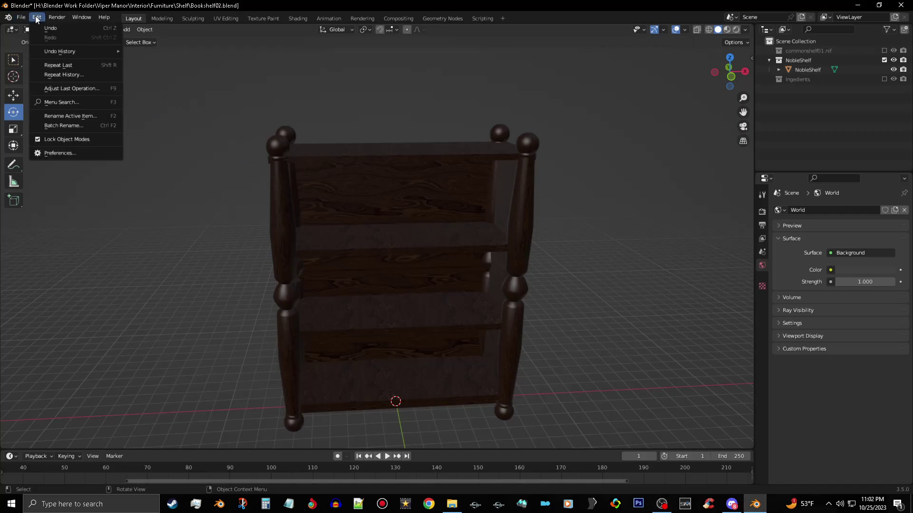
{"action": "left_click", "coordinate": [110, 155]}
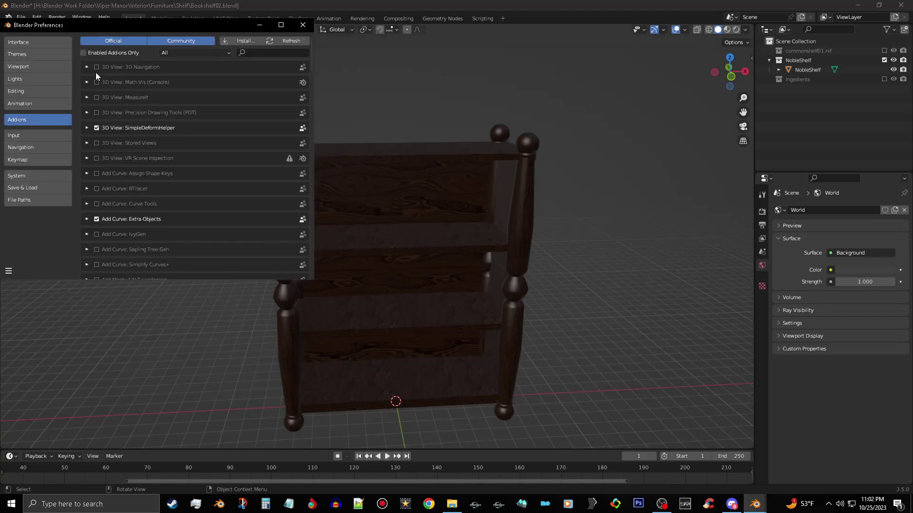
{"action": "left_click", "coordinate": [274, 54]}
{"action": "type", "text": "Nifly"}
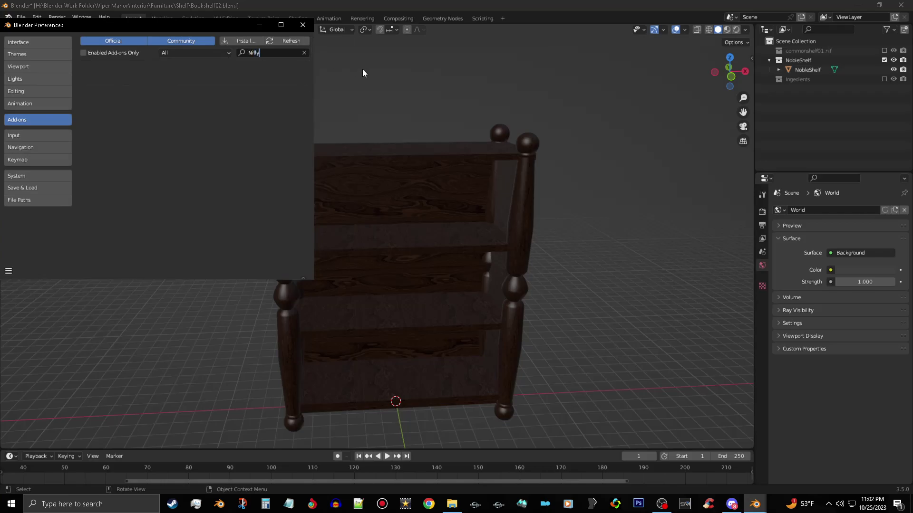
{"action": "key", "text": "Return"}
{"action": "left_click", "coordinate": [278, 52]}
{"action": "key", "text": "BackSpace"}
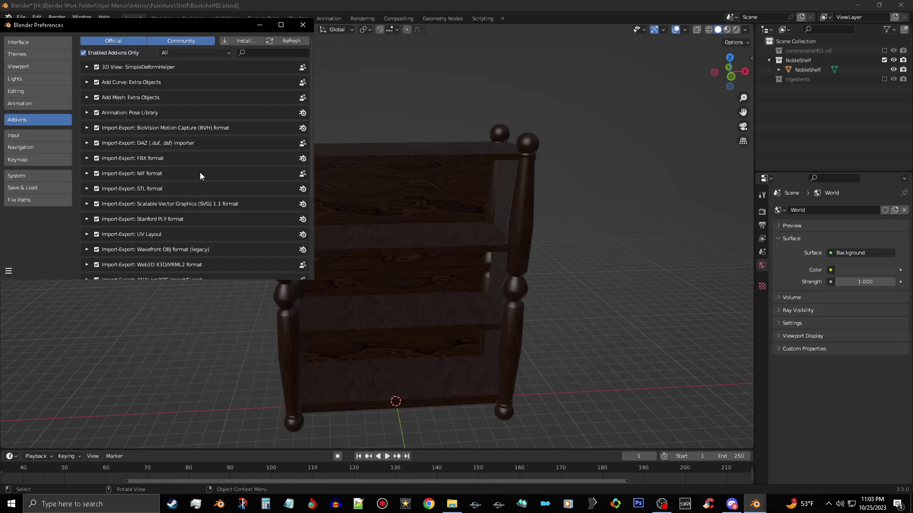
{"action": "left_click", "coordinate": [463, 4]}
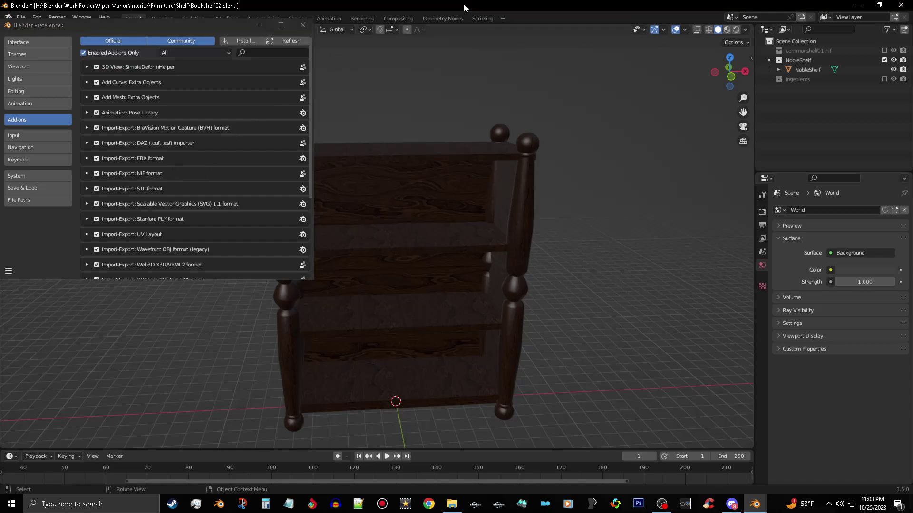
{"action": "left_click", "coordinate": [303, 25]}
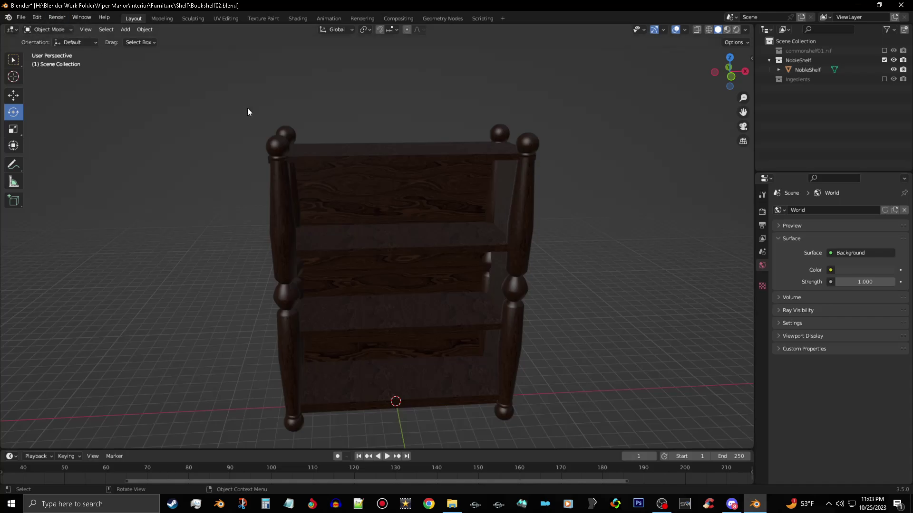
Switch to File Explorer and browse to D:\Skyrim Vanilla Assets\meshes\dungeons\mines\ore to look over the ingot meshes, and minimize the window
{"action": "left_click", "coordinate": [452, 504]}
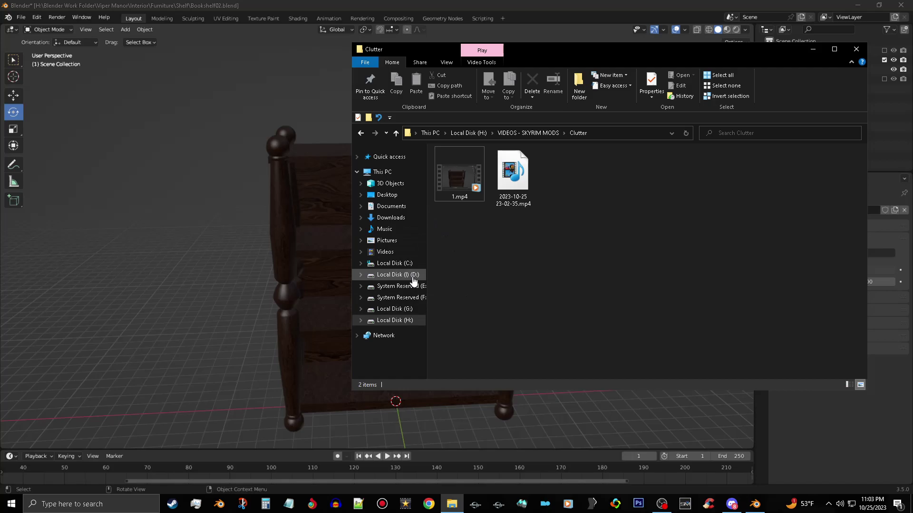
{"action": "left_click", "coordinate": [399, 275]}
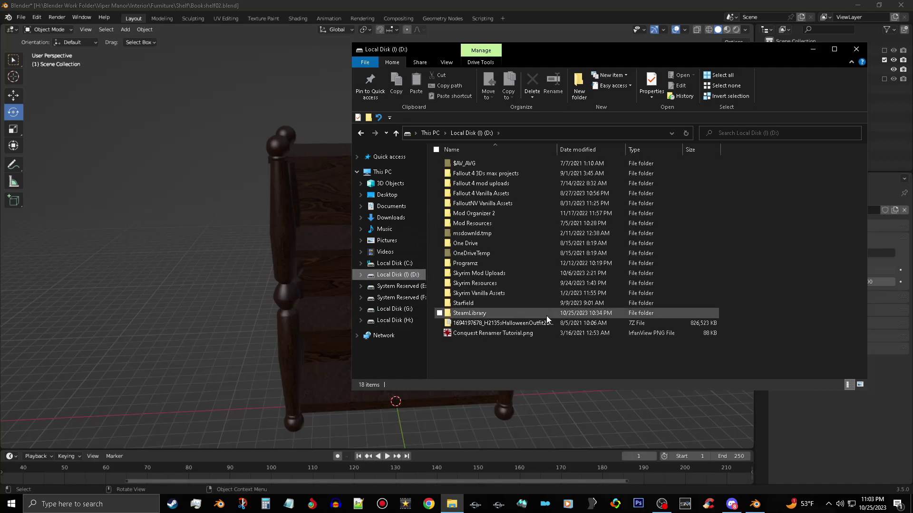
{"action": "double_click", "coordinate": [565, 292]}
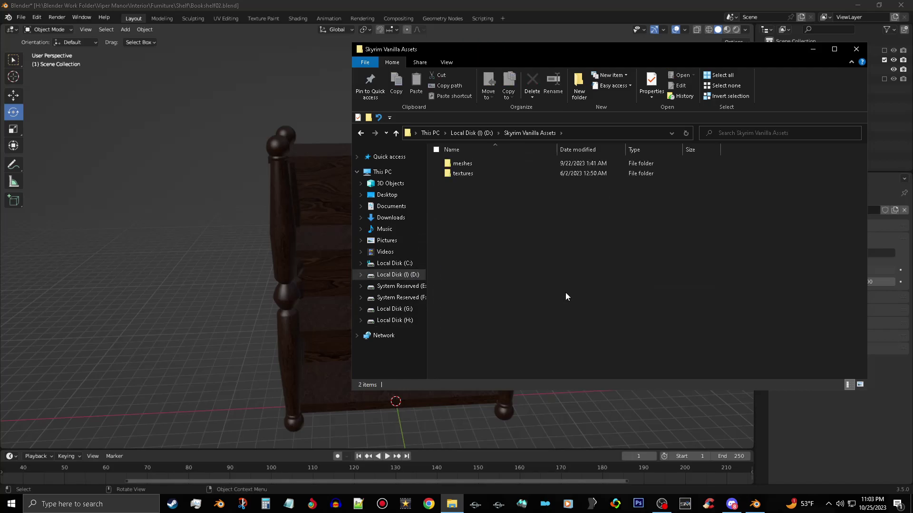
{"action": "double_click", "coordinate": [521, 163]}
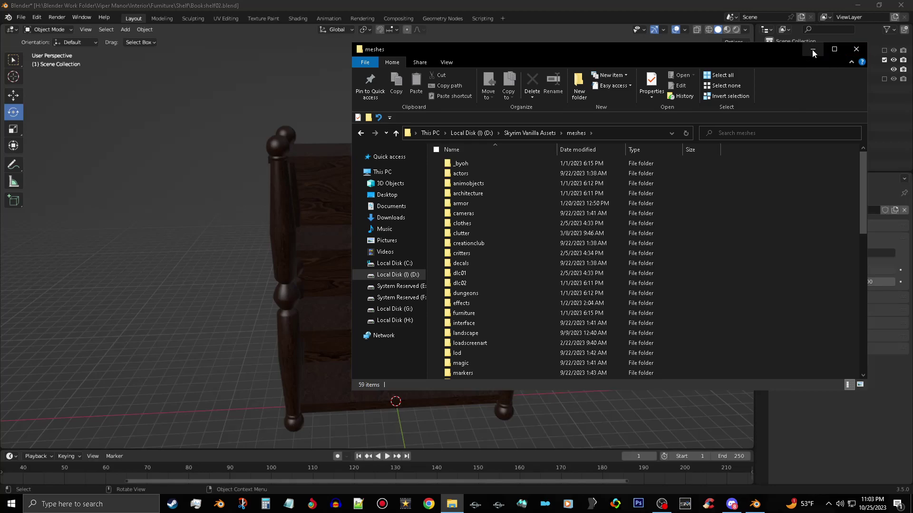
{"action": "double_click", "coordinate": [522, 295]}
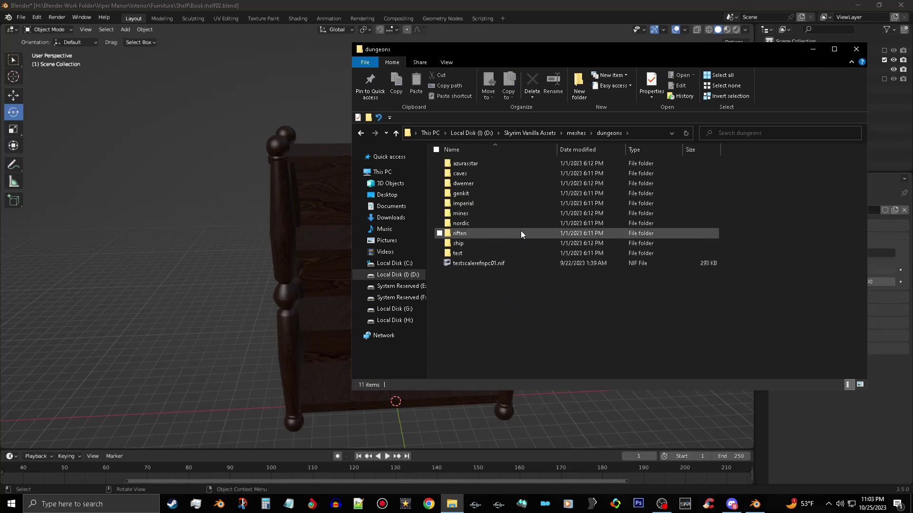
{"action": "double_click", "coordinate": [543, 212]}
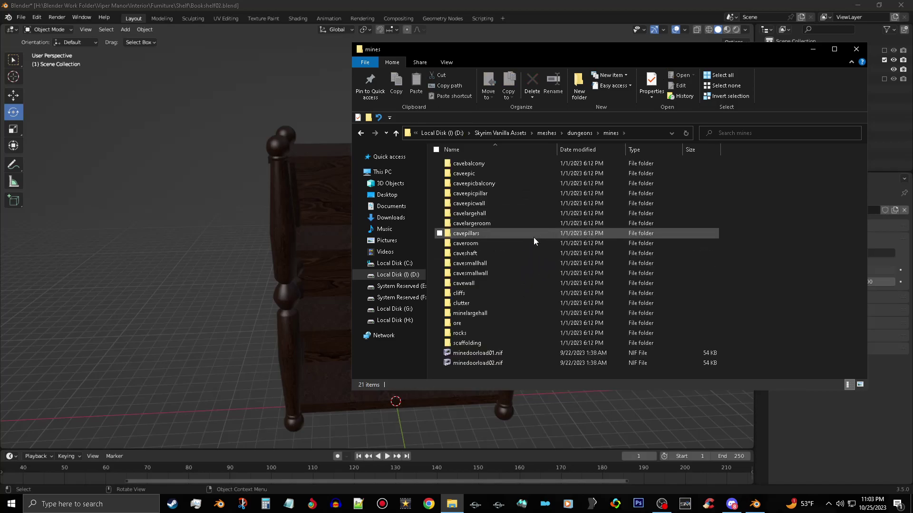
{"action": "double_click", "coordinate": [519, 325]}
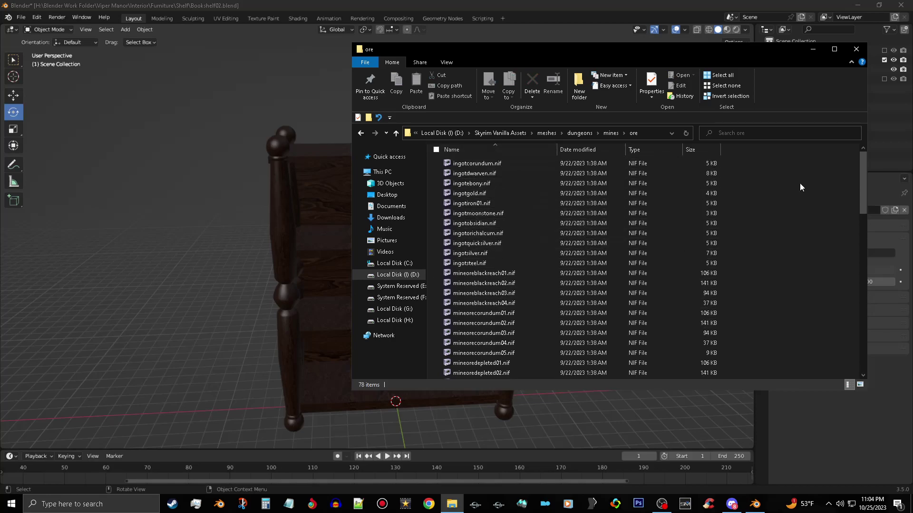
{"action": "left_click", "coordinate": [813, 49]}
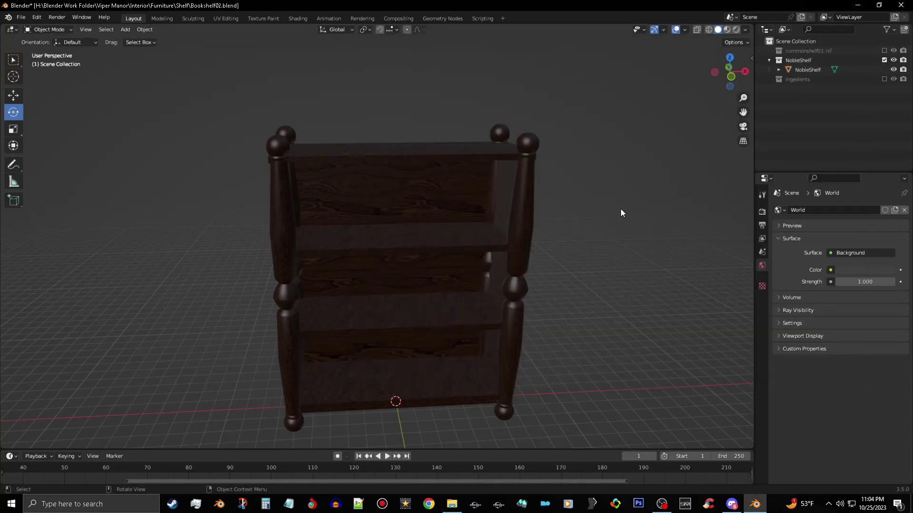
Import ingotcorundum.nif with Nifly from D:\Skyrim Vanilla Assets\meshes\dungeons\mines\ore
{"action": "left_click", "coordinate": [19, 18]}
{"action": "mouse_move", "coordinate": [75, 145]}
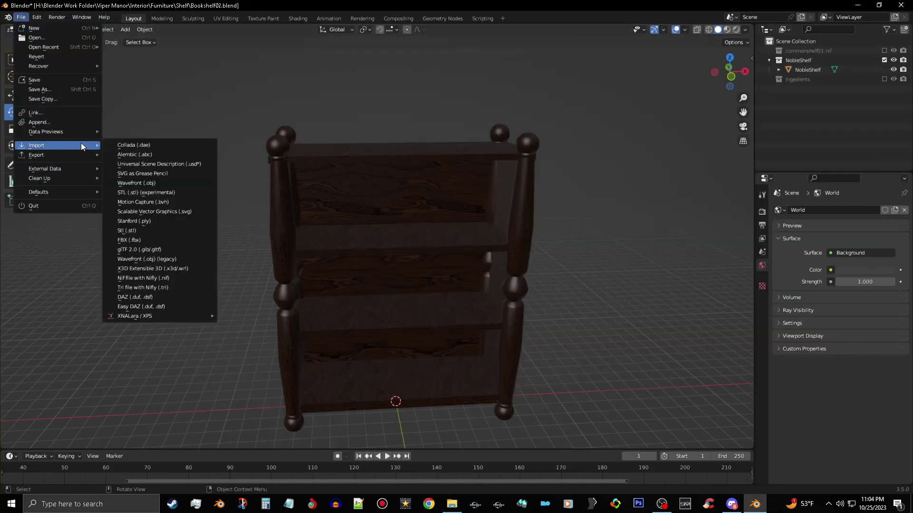
{"action": "left_click", "coordinate": [193, 278]}
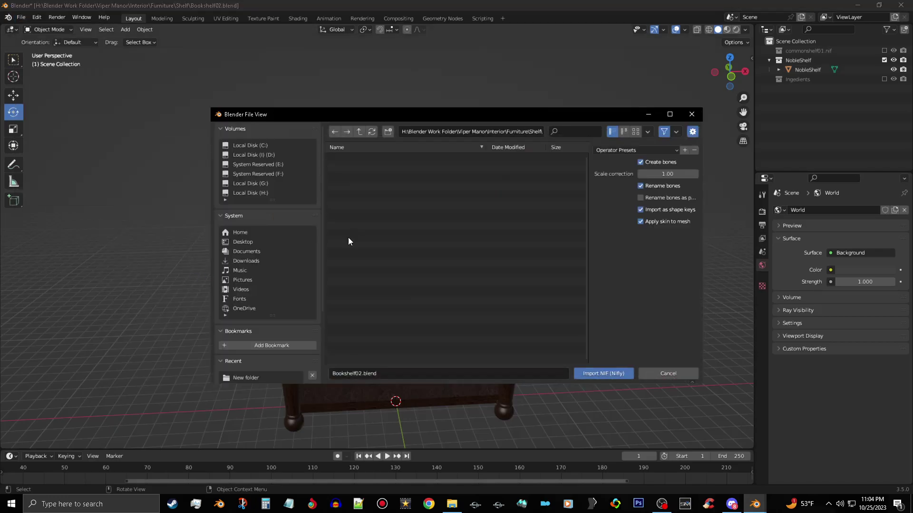
{"action": "left_click", "coordinate": [265, 154]}
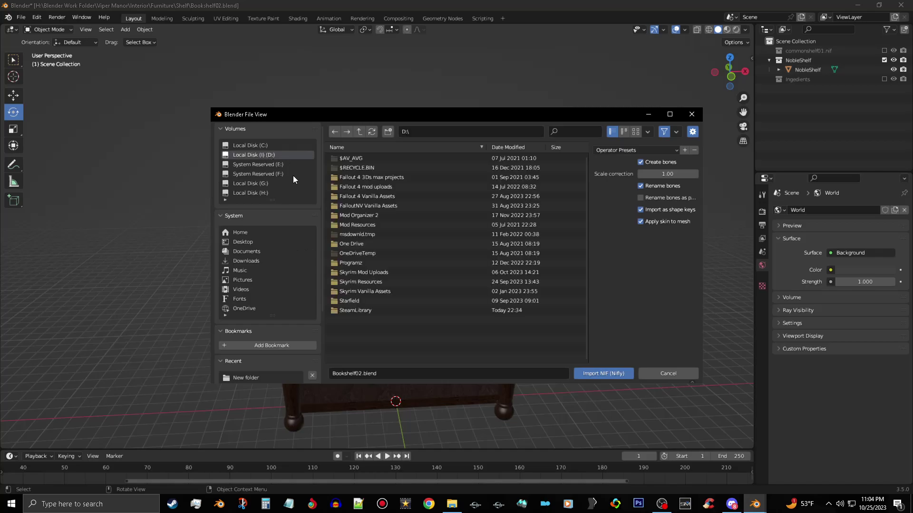
{"action": "double_click", "coordinate": [406, 291]}
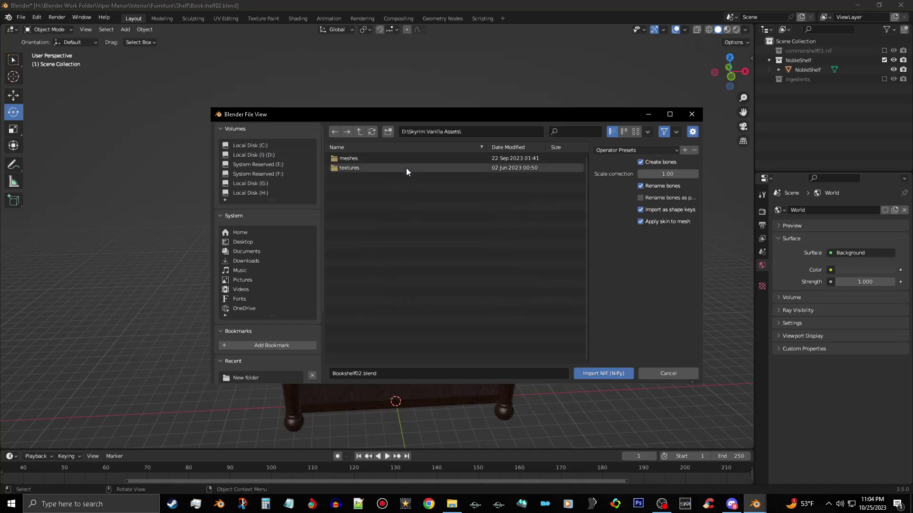
{"action": "double_click", "coordinate": [423, 159]}
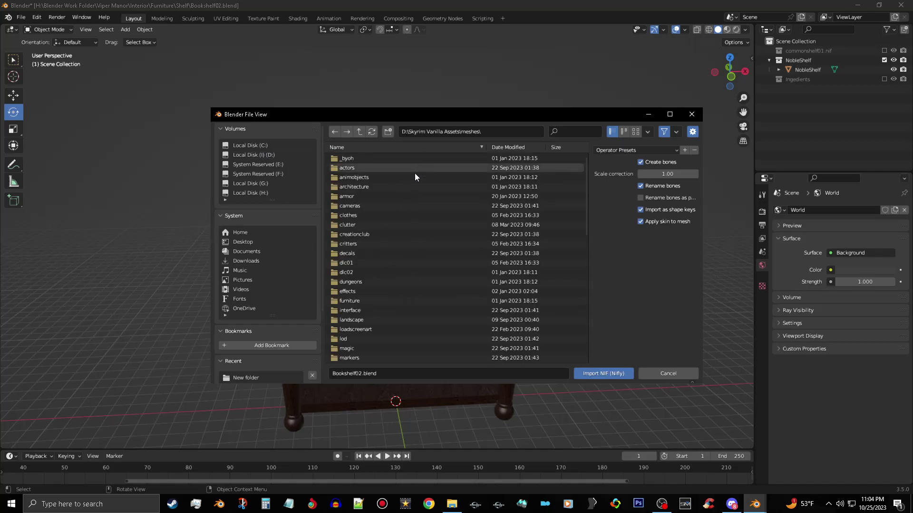
{"action": "double_click", "coordinate": [378, 281]}
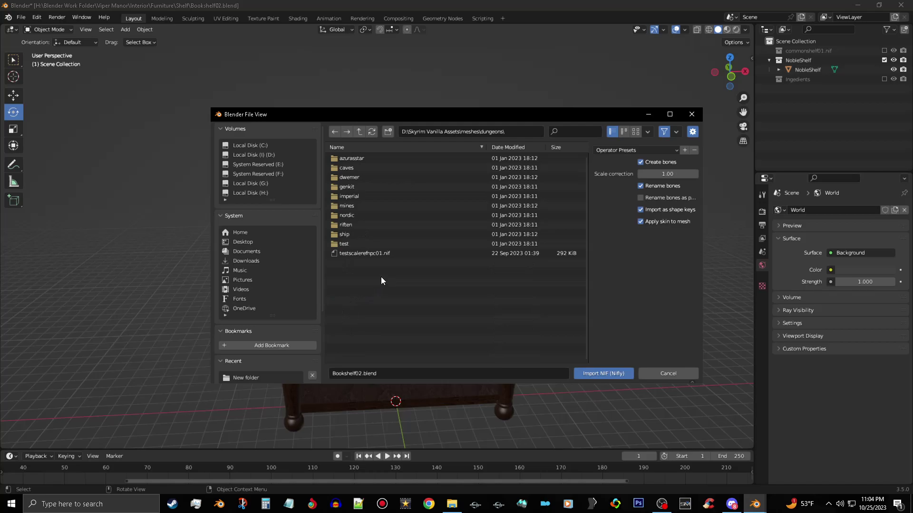
{"action": "double_click", "coordinate": [421, 206]}
{"action": "double_click", "coordinate": [403, 309]}
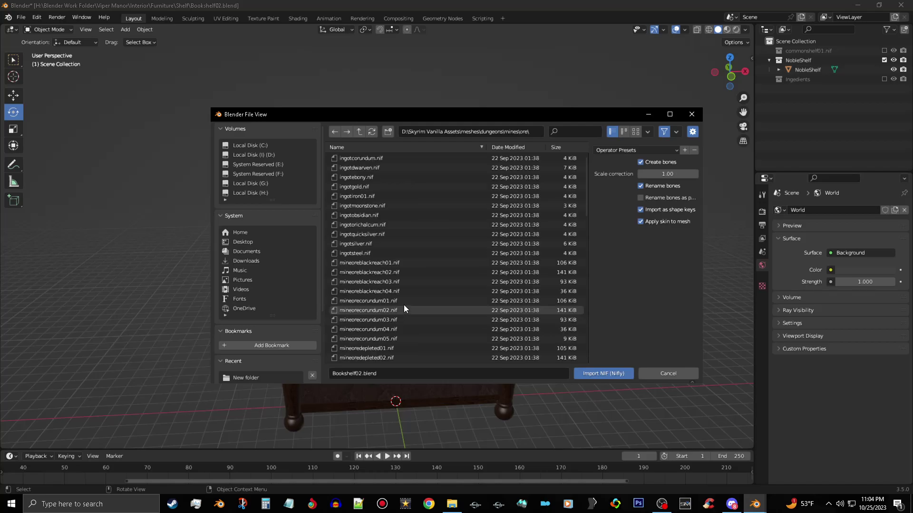
{"action": "left_click", "coordinate": [410, 157]}
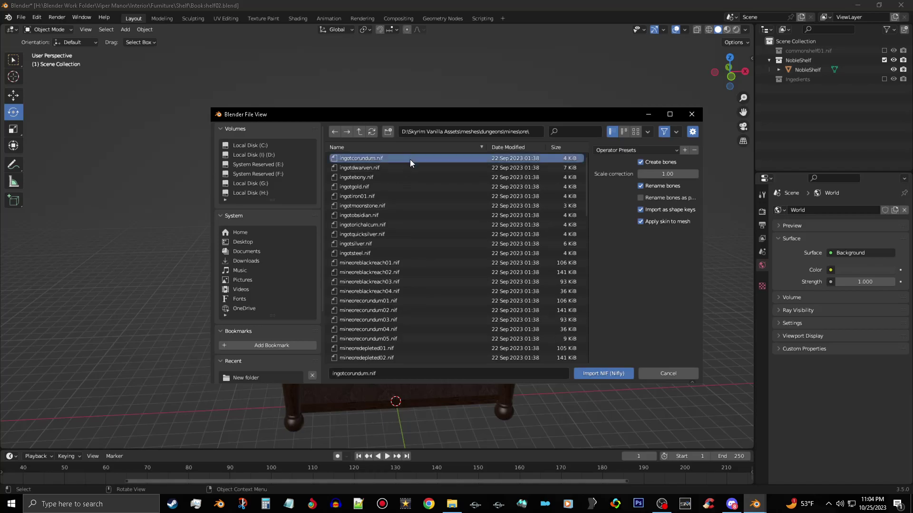
{"action": "left_click", "coordinate": [617, 374]}
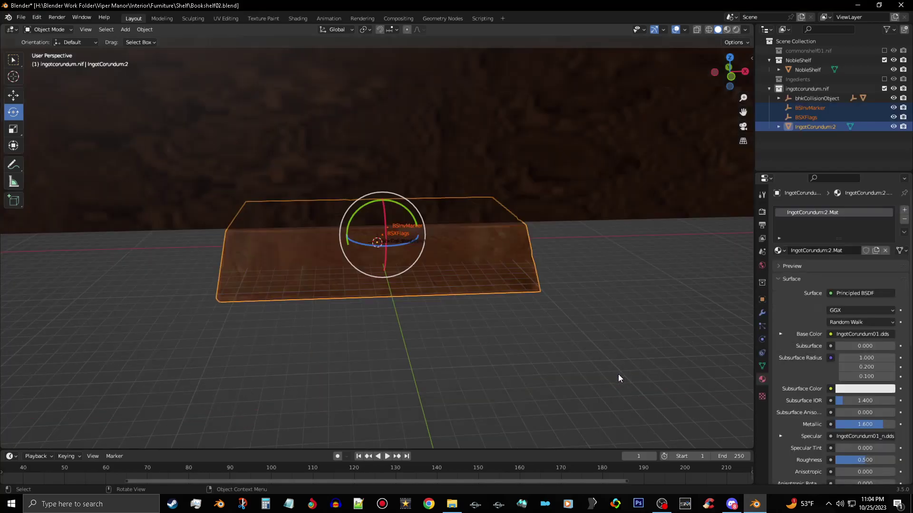
Delete the bhkCollisionObject, its rigid body and collision shape, BSInvMarker and BSXFlags from the ingotcorundum.nif collection, keeping the ingot mesh
{"action": "middle_click_drag", "start_coordinate": [409, 278], "coordinate": [407, 279]}
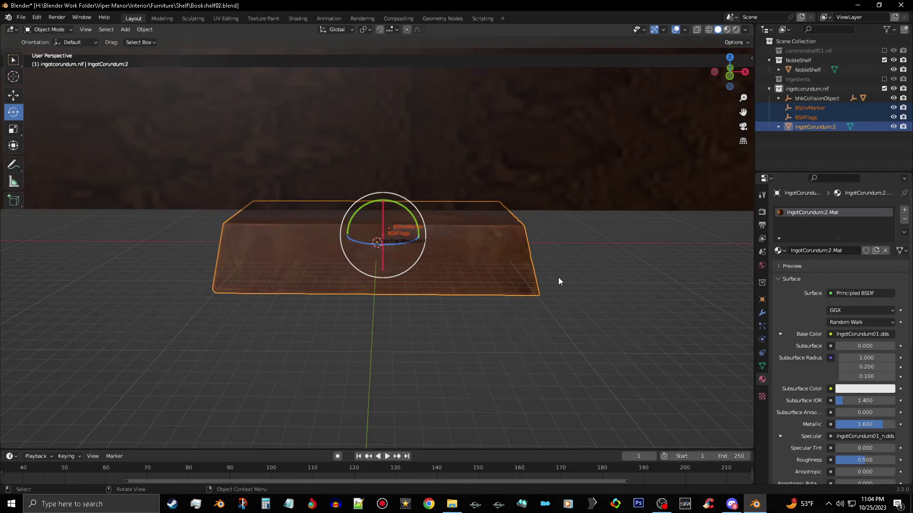
{"action": "left_click", "coordinate": [831, 98]}
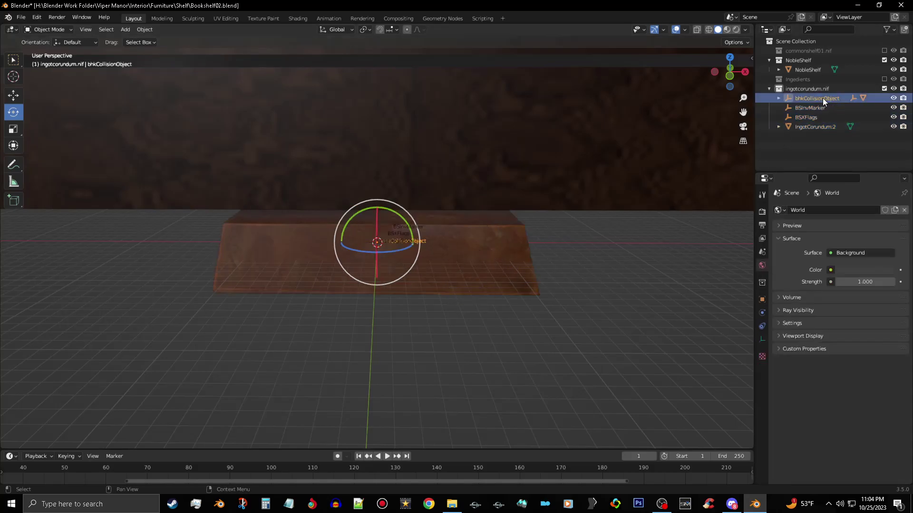
{"action": "right_click", "coordinate": [823, 98]}
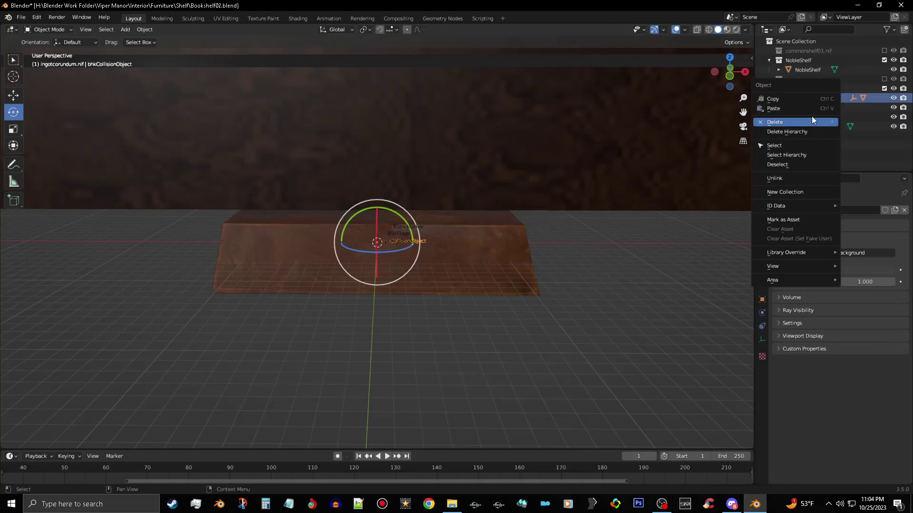
{"action": "left_click", "coordinate": [812, 122]}
{"action": "right_click", "coordinate": [814, 97]}
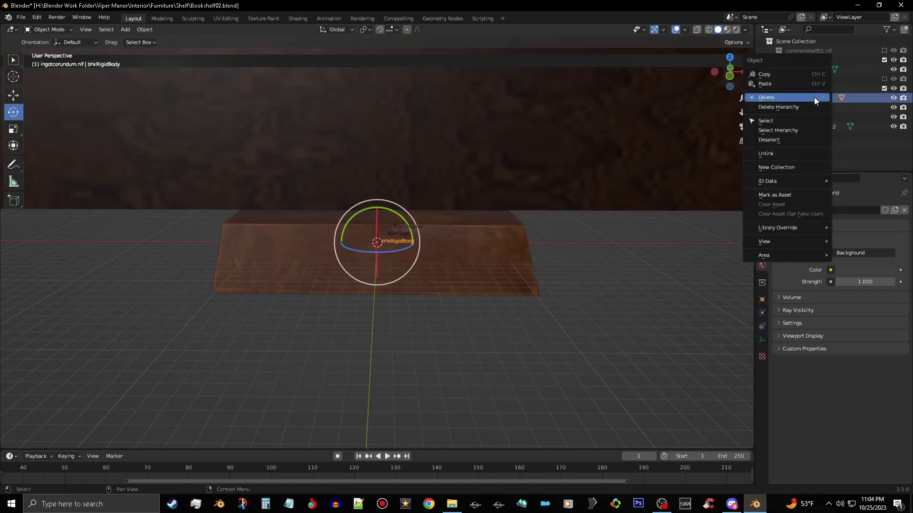
{"action": "left_click", "coordinate": [814, 98]}
{"action": "right_click", "coordinate": [814, 98]}
{"action": "left_click", "coordinate": [813, 98]}
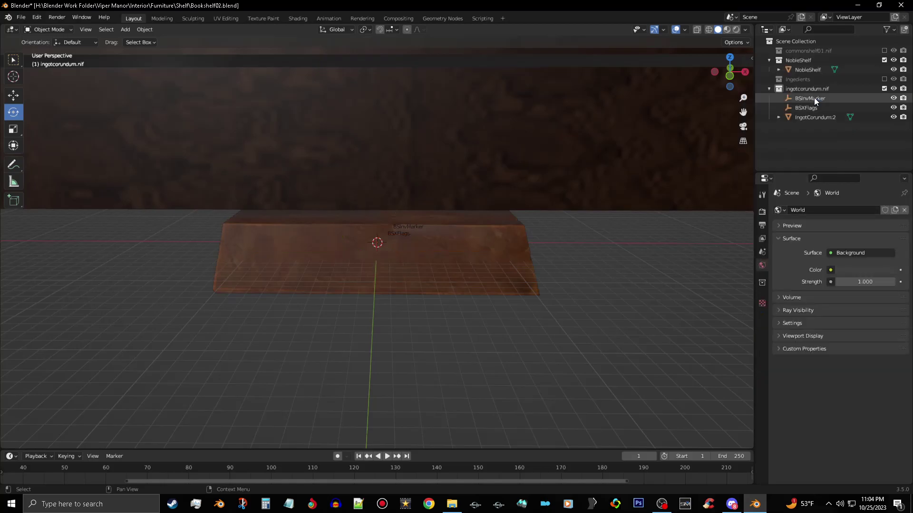
{"action": "right_click", "coordinate": [814, 98]}
{"action": "left_click", "coordinate": [814, 98]}
{"action": "right_click", "coordinate": [814, 98]}
{"action": "left_click", "coordinate": [813, 98]}
Select the ingot mesh and raise it about 19 m along Z in the front orthographic view
{"action": "left_click", "coordinate": [825, 97]}
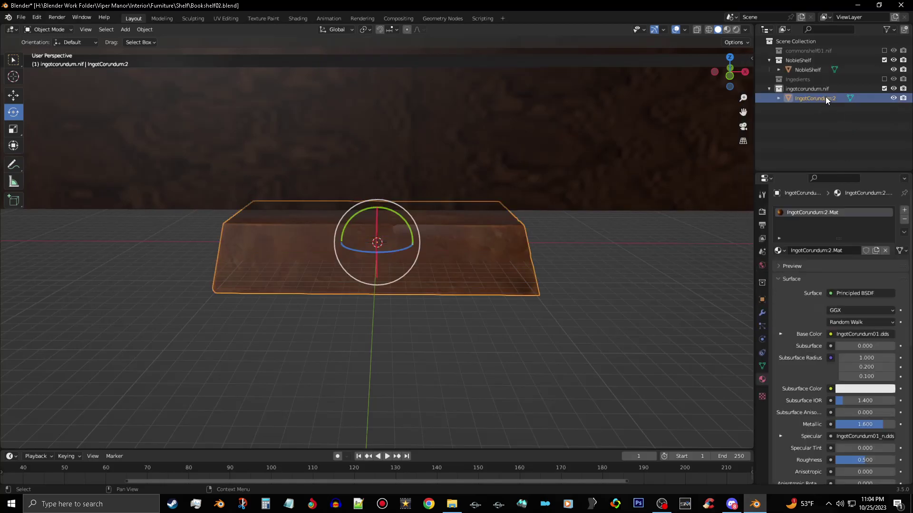
{"action": "scroll", "coordinate": [639, 182], "scroll_direction": "down", "scroll_amount": 1}
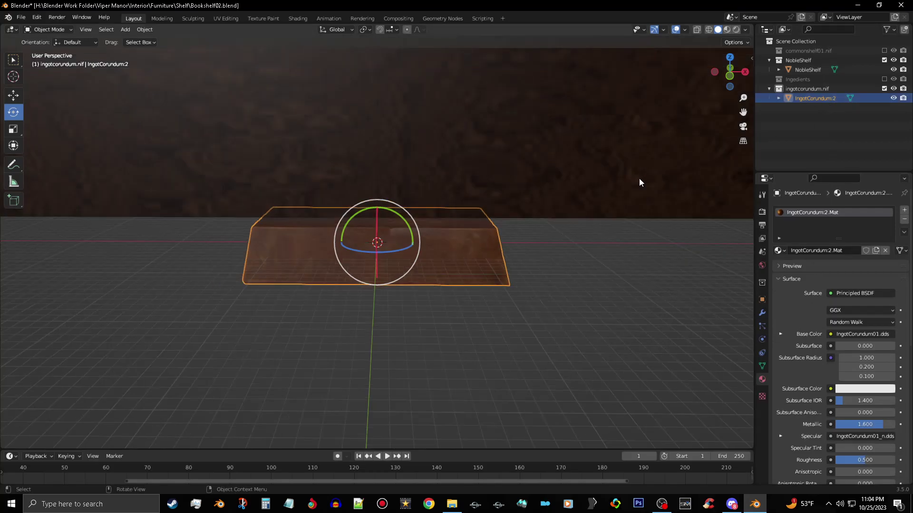
{"action": "left_click", "coordinate": [731, 78]}
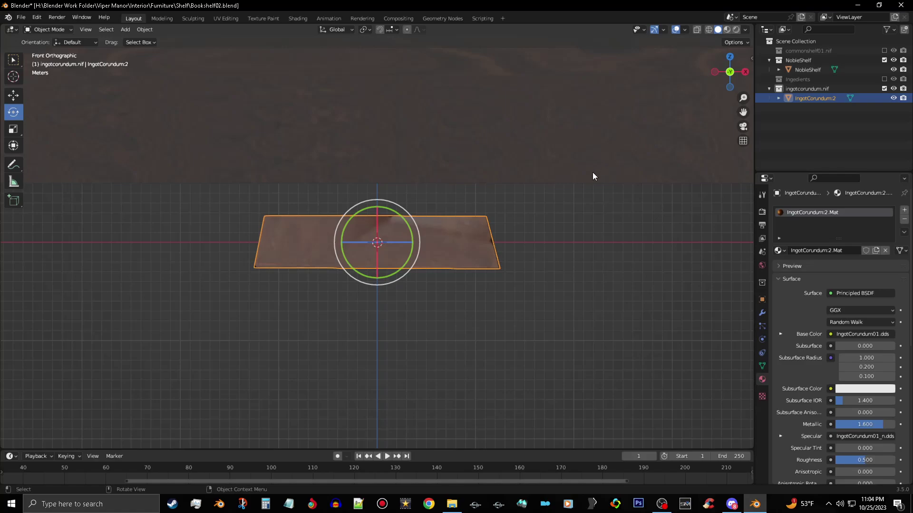
{"action": "scroll", "coordinate": [590, 174], "scroll_direction": "down", "scroll_amount": 2}
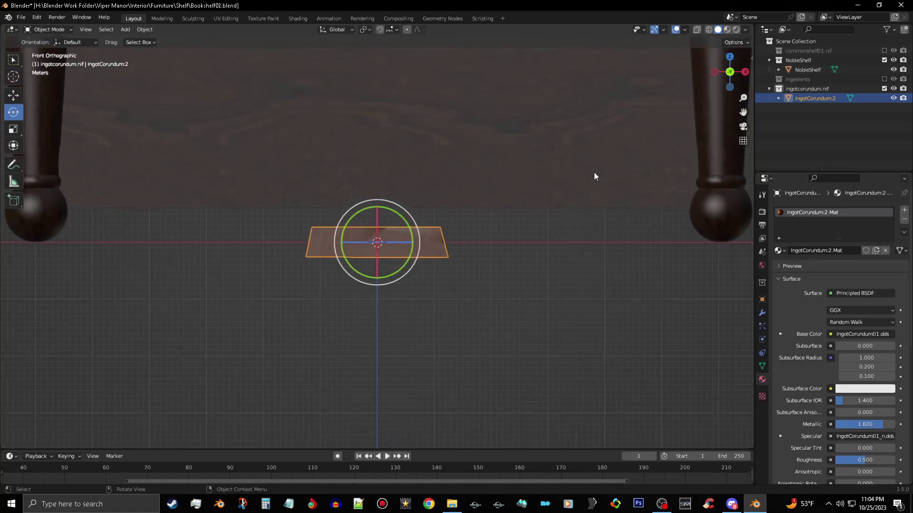
{"action": "key", "text": "g"}
{"action": "key", "text": "z"}
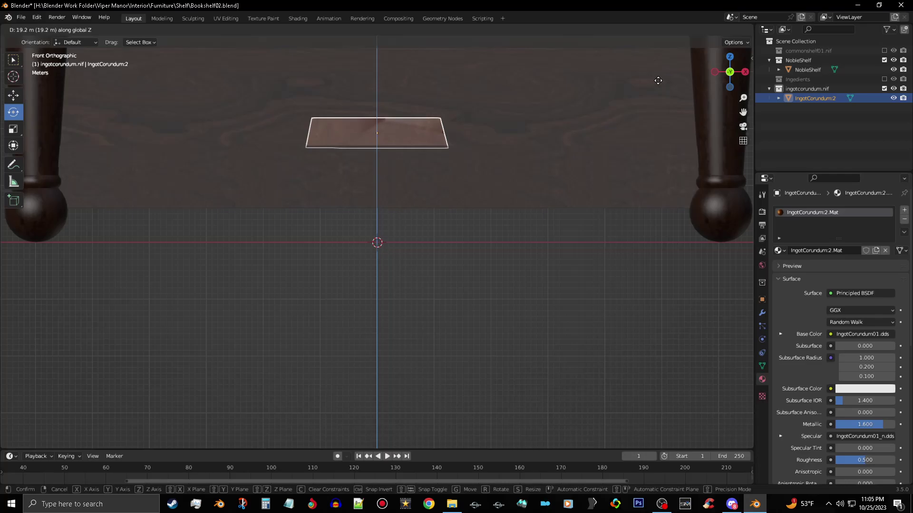
{"action": "left_click", "coordinate": [658, 80]}
Raise the ingot another 96 m or so along Z to the height of the bookshelf's upper shelf
{"action": "scroll", "coordinate": [631, 86], "scroll_direction": "down", "scroll_amount": 4}
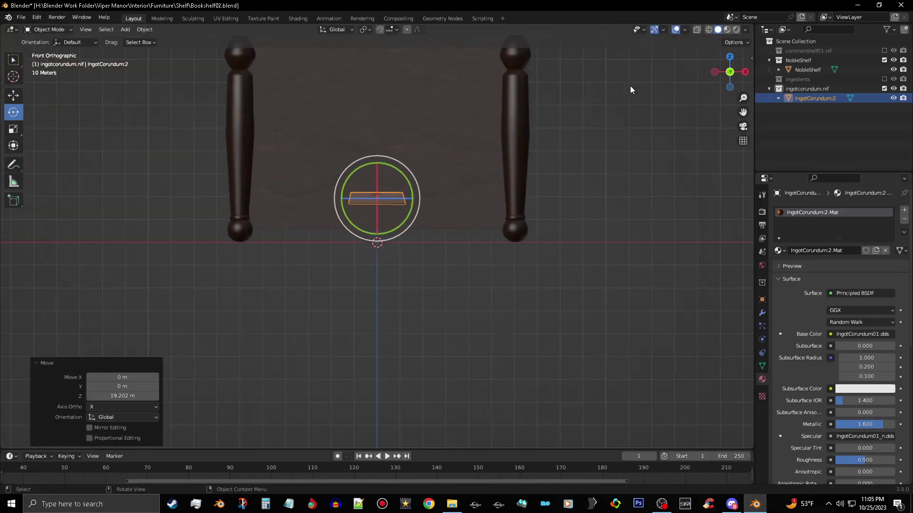
{"action": "middle_click_drag", "start_coordinate": [589, 75], "coordinate": [599, 255], "text": "shift"}
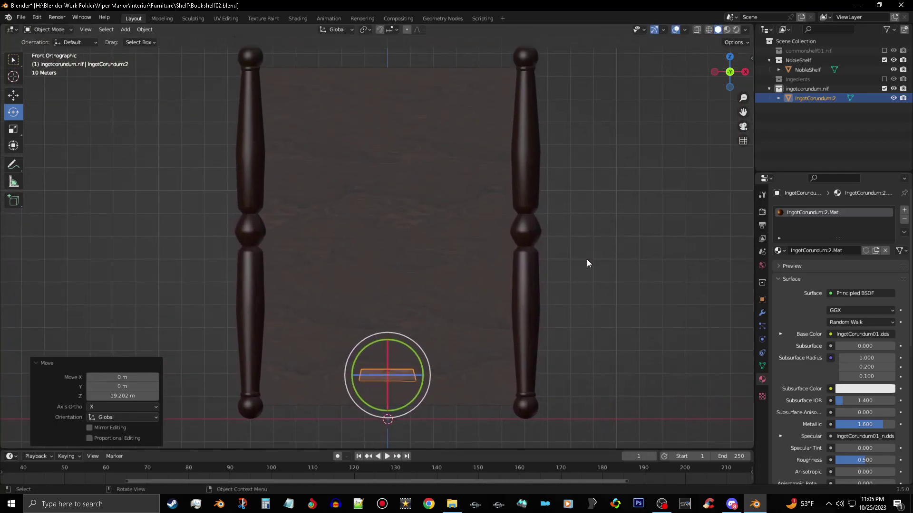
{"action": "key", "text": "g"}
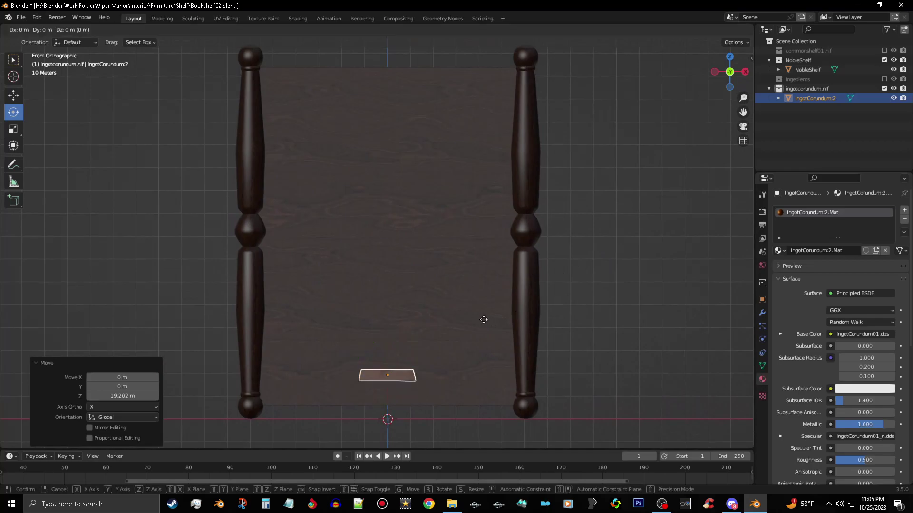
{"action": "key", "text": "z"}
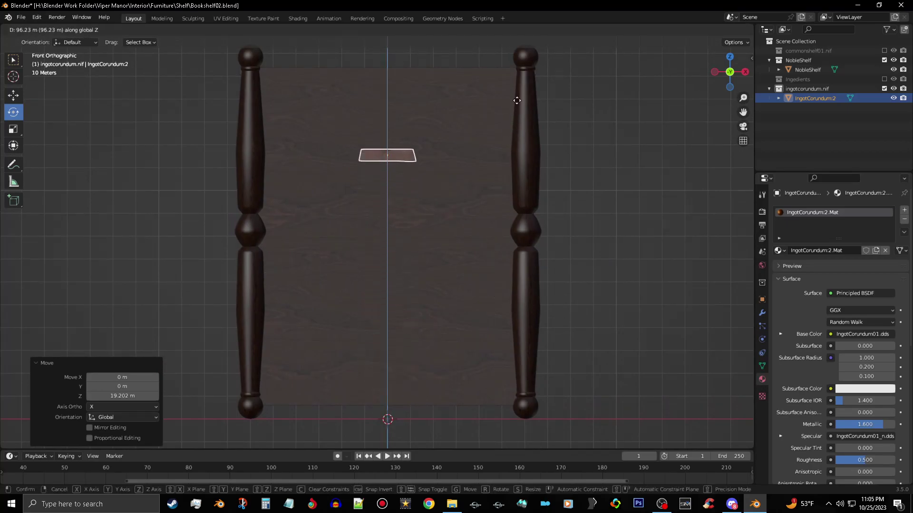
{"action": "left_click", "coordinate": [517, 98]}
Lower the ingot along Z until it rests on the surface of the upper shelf
{"action": "scroll", "coordinate": [424, 143], "scroll_direction": "up", "scroll_amount": 5}
{"action": "middle_click_drag", "start_coordinate": [426, 144], "coordinate": [442, 268]}
{"action": "scroll", "coordinate": [426, 161], "scroll_direction": "down", "scroll_amount": 5}
{"action": "scroll", "coordinate": [443, 254], "scroll_direction": "up", "scroll_amount": 3}
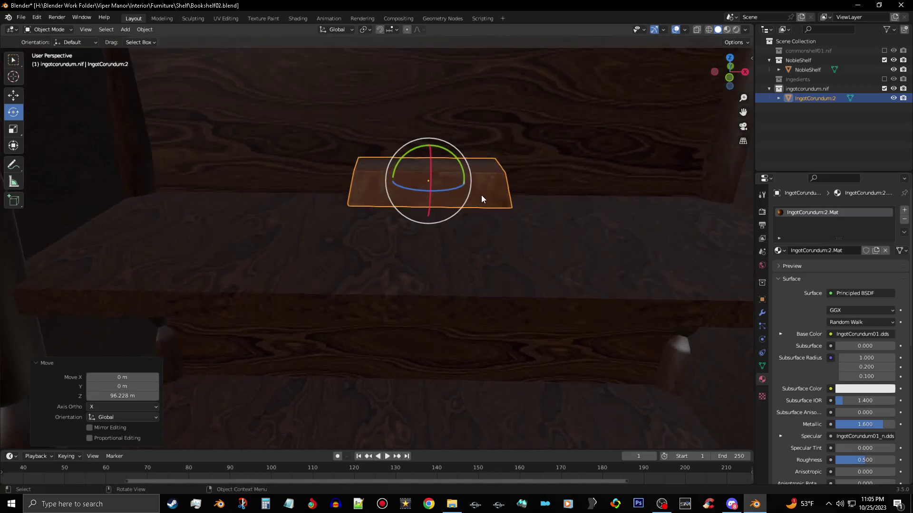
{"action": "key", "text": "g"}
{"action": "key", "text": "z"}
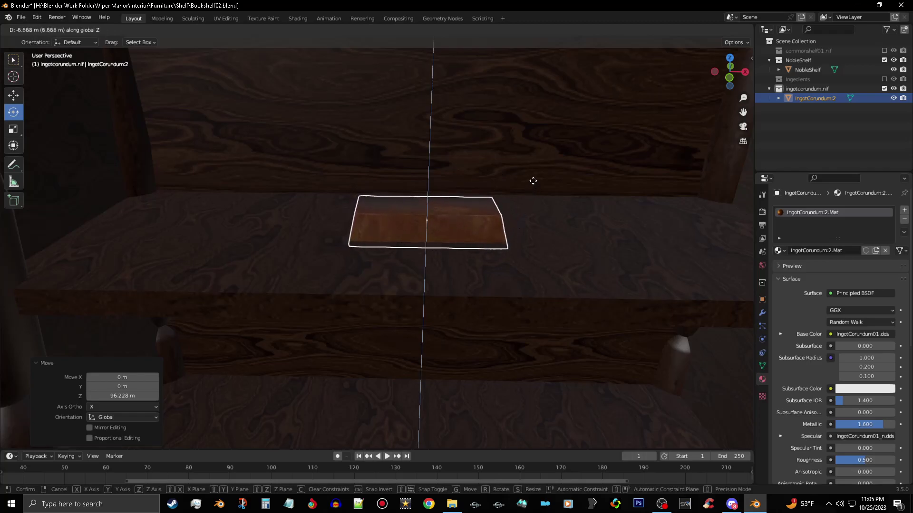
{"action": "left_click", "coordinate": [552, 142]}
Rotate the ingot 90° around the Z axis so its short end faces the front of the shelf
{"action": "middle_click_drag", "start_coordinate": [567, 190], "coordinate": [543, 206]}
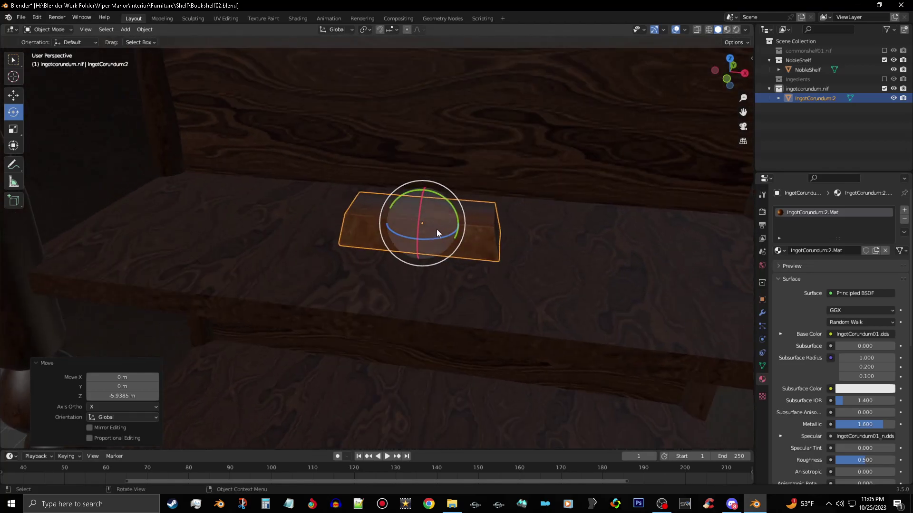
{"action": "left_click_drag", "start_coordinate": [448, 235], "coordinate": [424, 246]}
{"action": "left_click", "coordinate": [114, 397]}
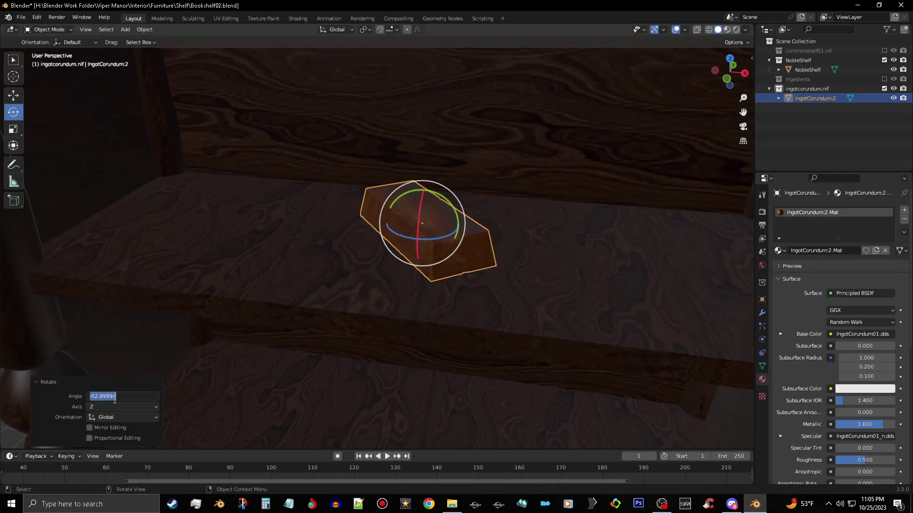
{"action": "type", "text": "90"}
{"action": "key", "text": "Return"}
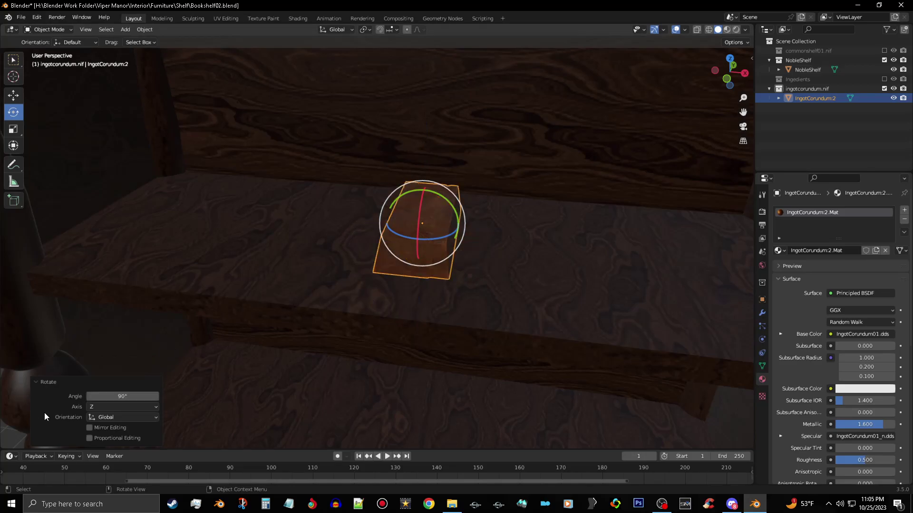
Move the ingot about 47 m along negative X to the shelf's end beside the post
{"action": "middle_click_drag", "start_coordinate": [426, 293], "coordinate": [384, 310]}
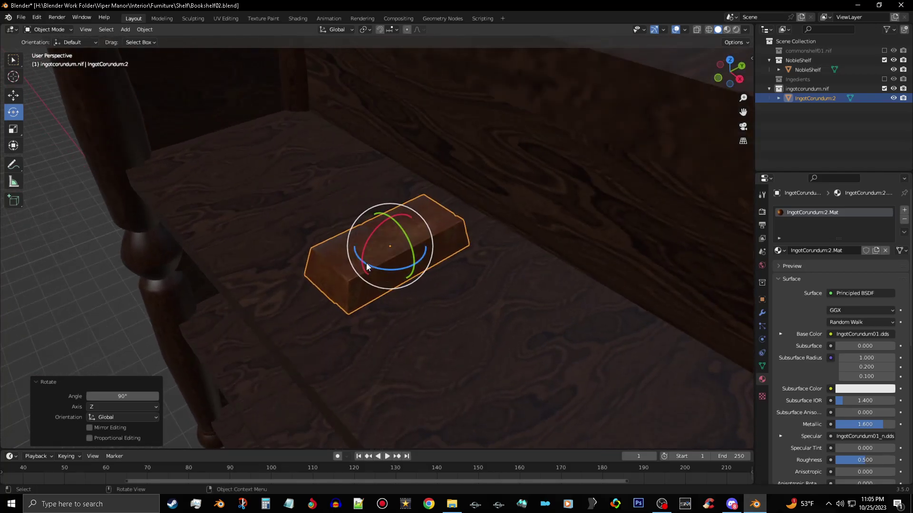
{"action": "left_click_drag", "start_coordinate": [366, 264], "coordinate": [366, 262]}
{"action": "key", "text": "g"}
{"action": "key", "text": "x"}
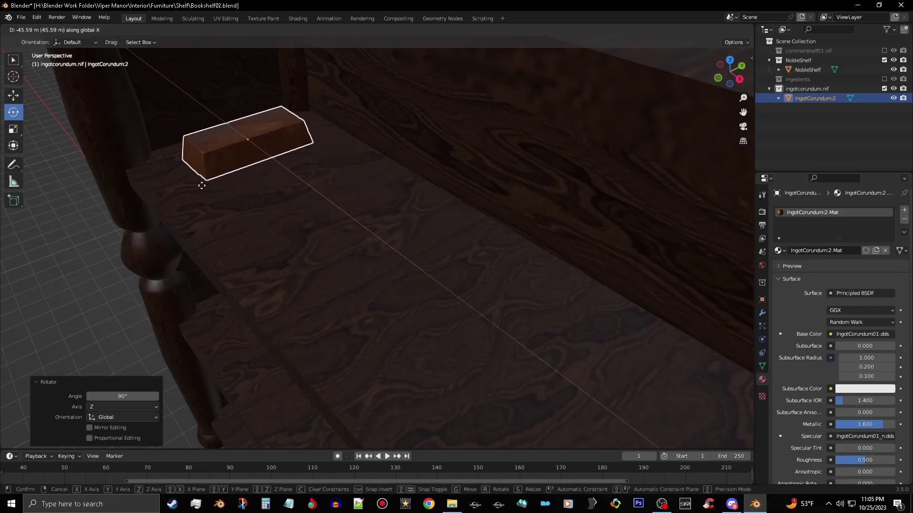
{"action": "left_click", "coordinate": [200, 188]}
Duplicate the ingot geometry in Edit Mode and move the copy about 11.2 m along X beside the first ingot
{"action": "middle_click_drag", "start_coordinate": [250, 187], "coordinate": [281, 231]}
{"action": "middle_click_drag", "start_coordinate": [220, 254], "coordinate": [246, 207], "text": "shift"}
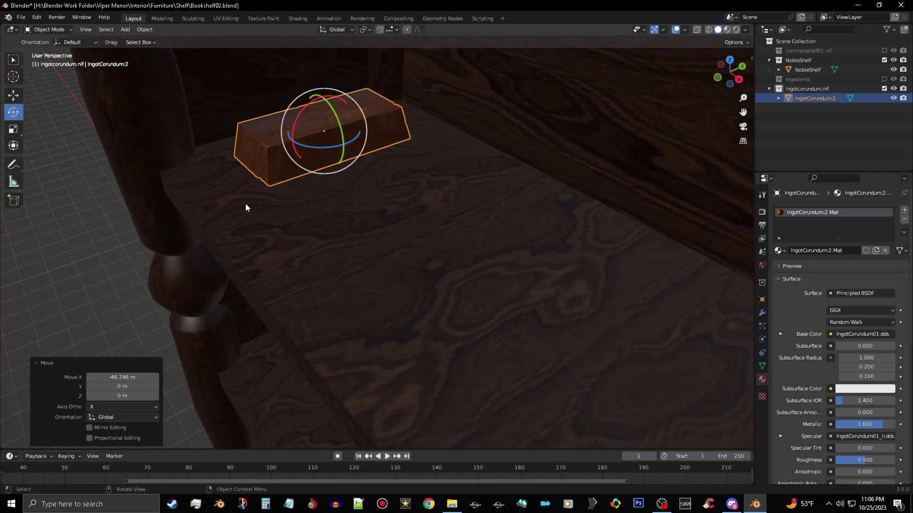
{"action": "middle_click_drag", "start_coordinate": [309, 150], "coordinate": [344, 144]}
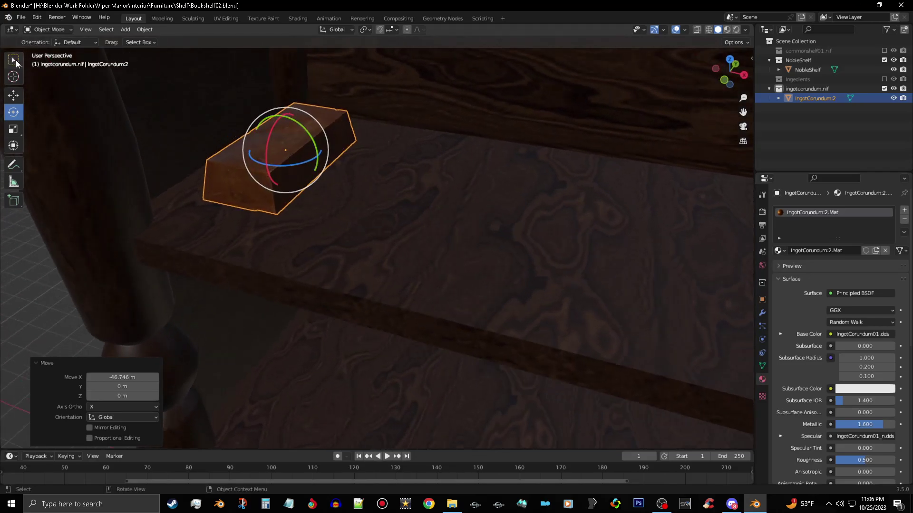
{"action": "left_click", "coordinate": [13, 59]}
{"action": "middle_click_drag", "start_coordinate": [302, 127], "coordinate": [350, 169]}
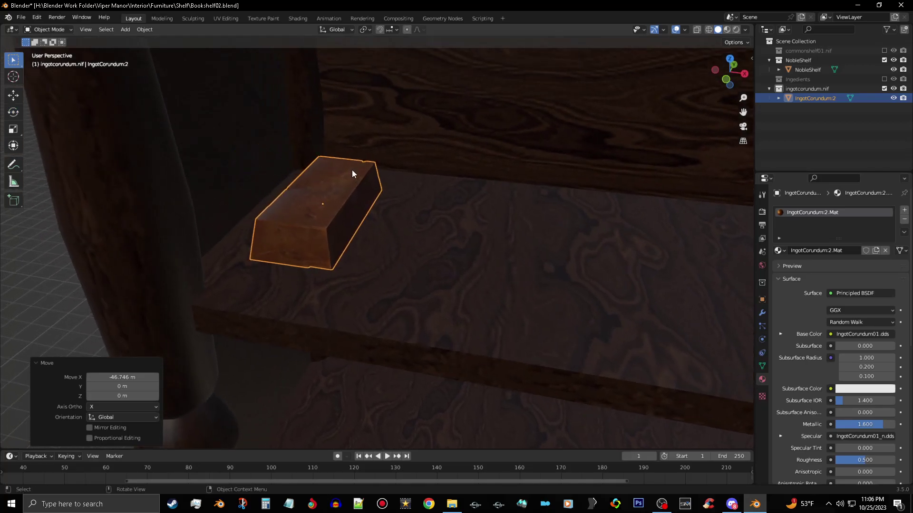
{"action": "key", "text": "Tab"}
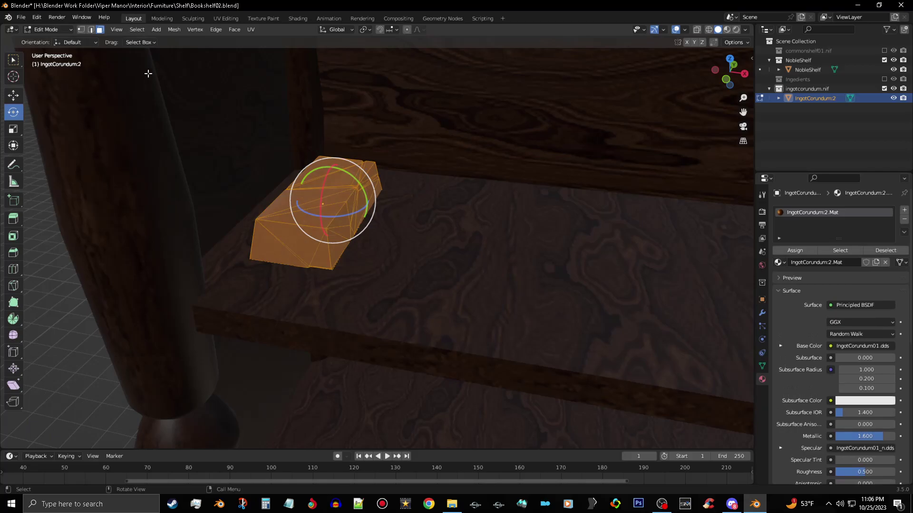
{"action": "left_click", "coordinate": [174, 30]}
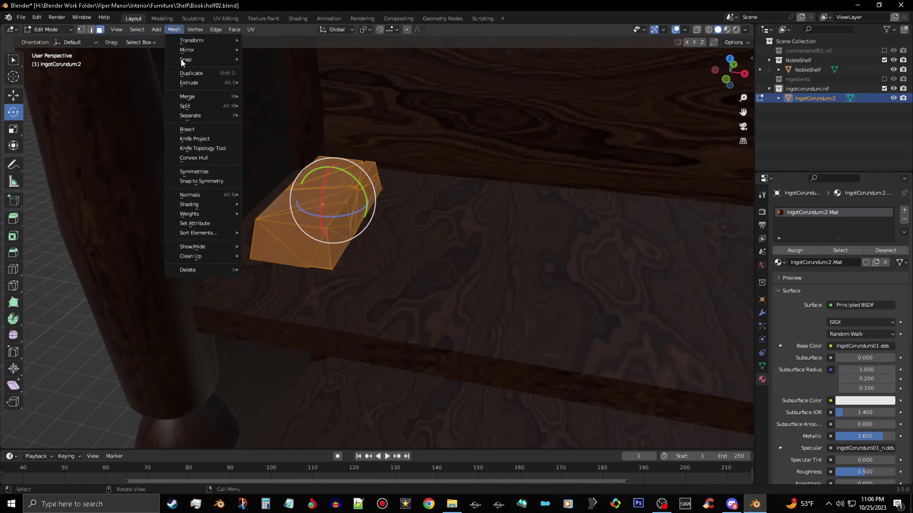
{"action": "left_click", "coordinate": [210, 73]}
{"action": "right_click", "coordinate": [211, 74]}
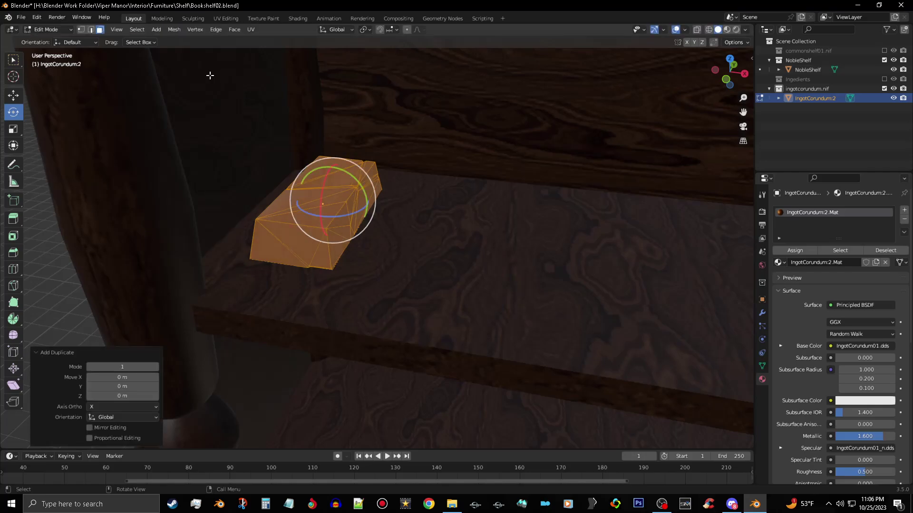
{"action": "key", "text": "g"}
{"action": "key", "text": "x"}
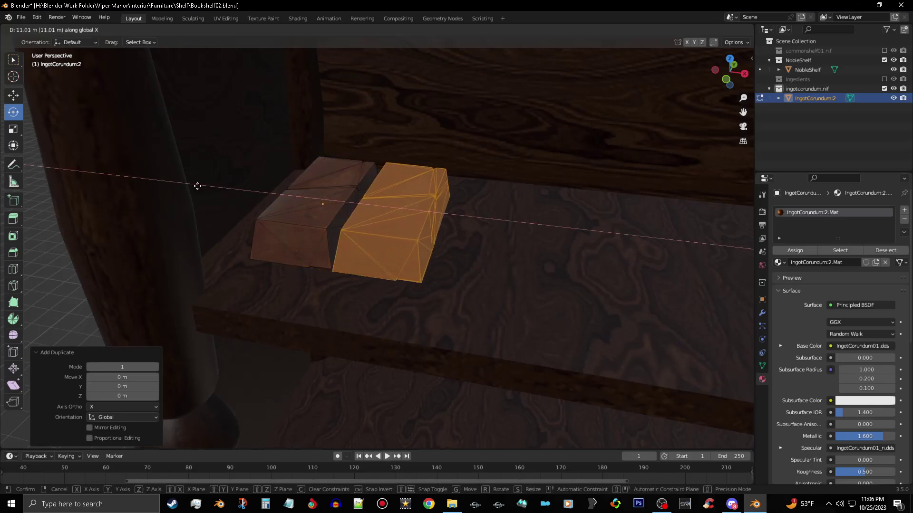
{"action": "left_click", "coordinate": [214, 170]}
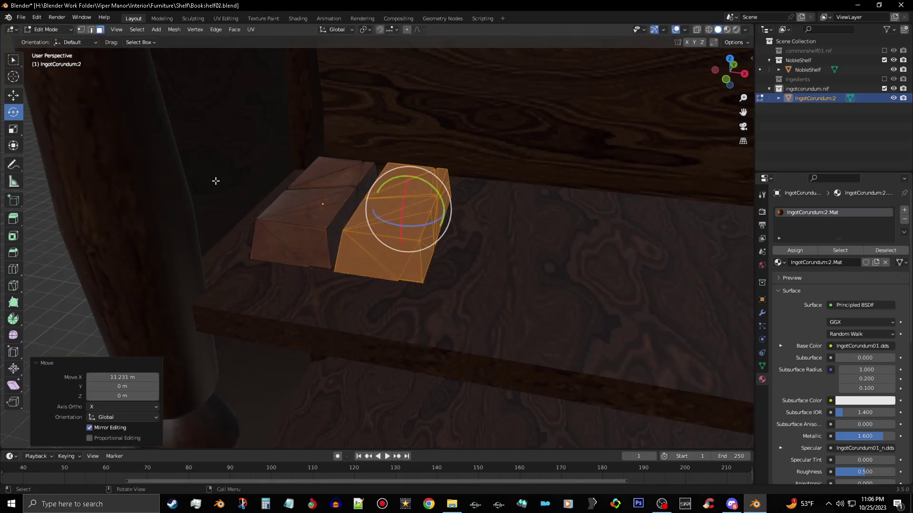
Duplicate the second ingot and move the copy about 11.2 m along X to make a row of three
{"action": "middle_click_drag", "start_coordinate": [361, 200], "coordinate": [402, 213]}
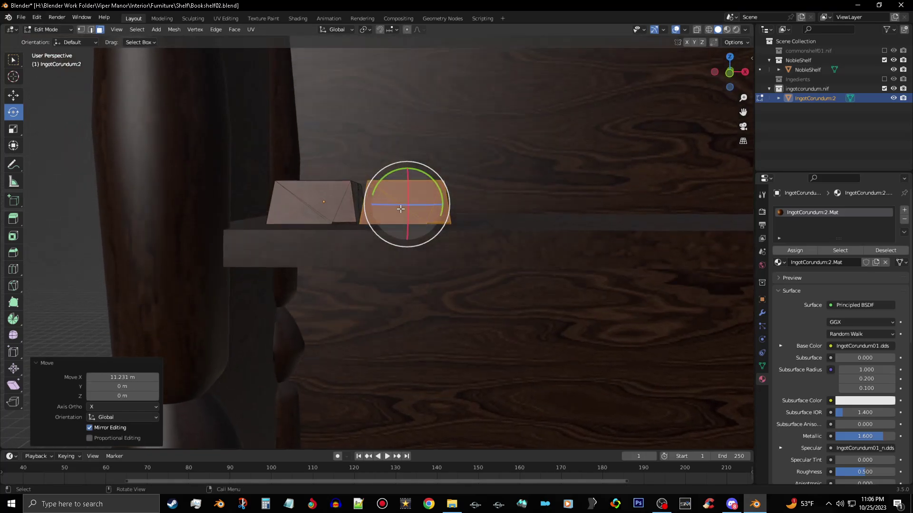
{"action": "scroll", "coordinate": [401, 213], "scroll_direction": "up", "scroll_amount": 3}
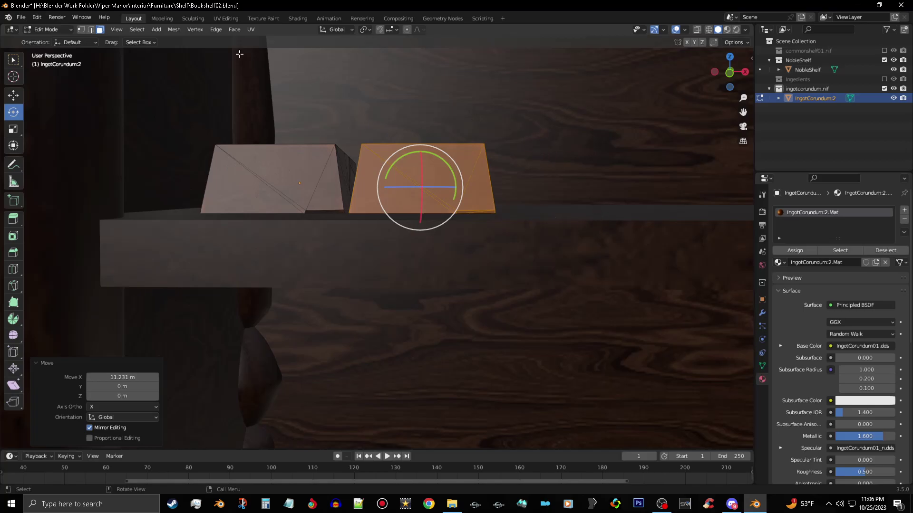
{"action": "left_click", "coordinate": [173, 29]}
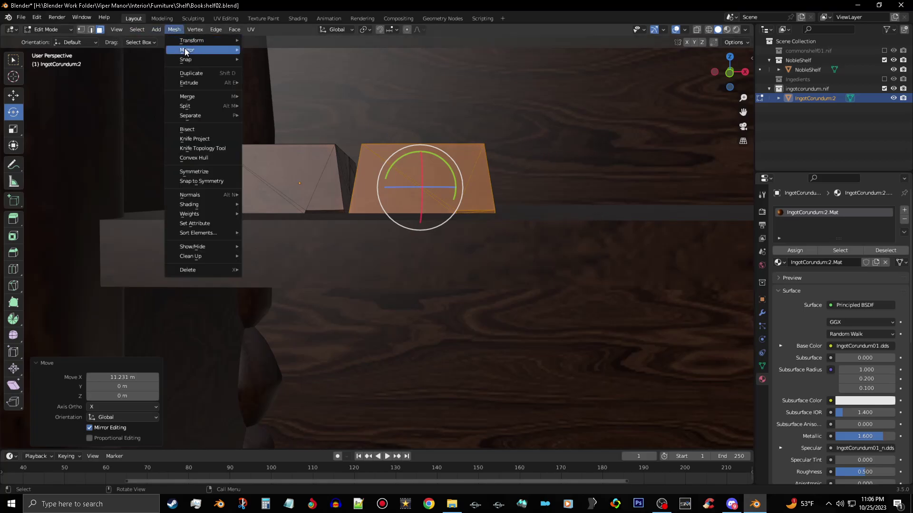
{"action": "left_click", "coordinate": [199, 74]}
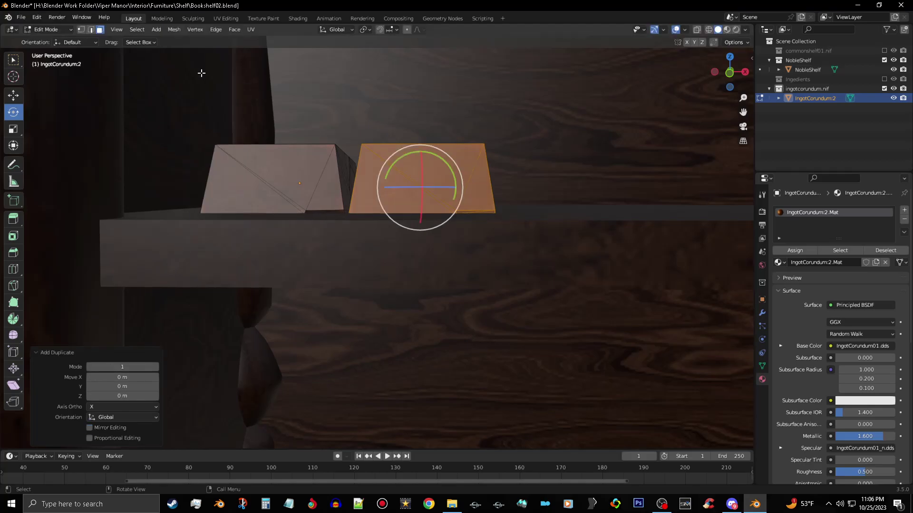
{"action": "key", "text": "g"}
{"action": "key", "text": "x"}
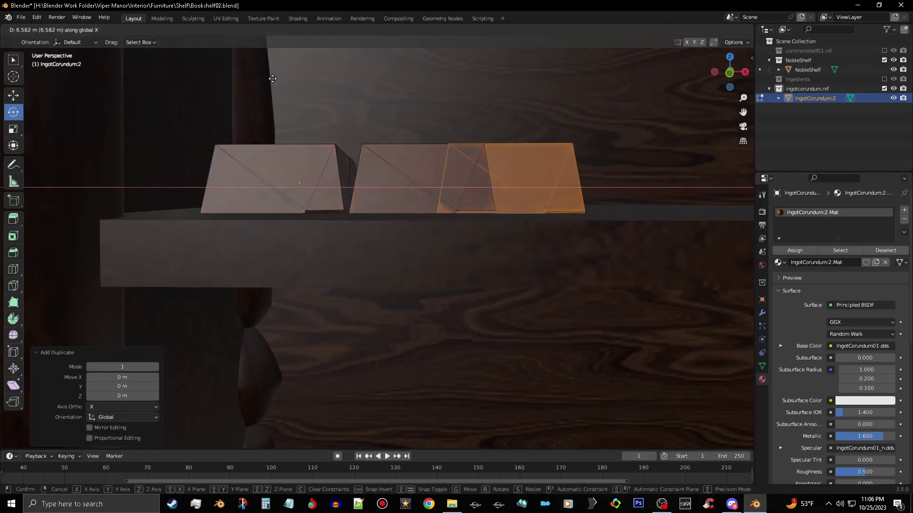
{"action": "left_click", "coordinate": [723, 125]}
Duplicate the third ingot of the row and move the copy about 5.3 m up along Z on top of it
{"action": "middle_click_drag", "start_coordinate": [569, 177], "coordinate": [535, 196]}
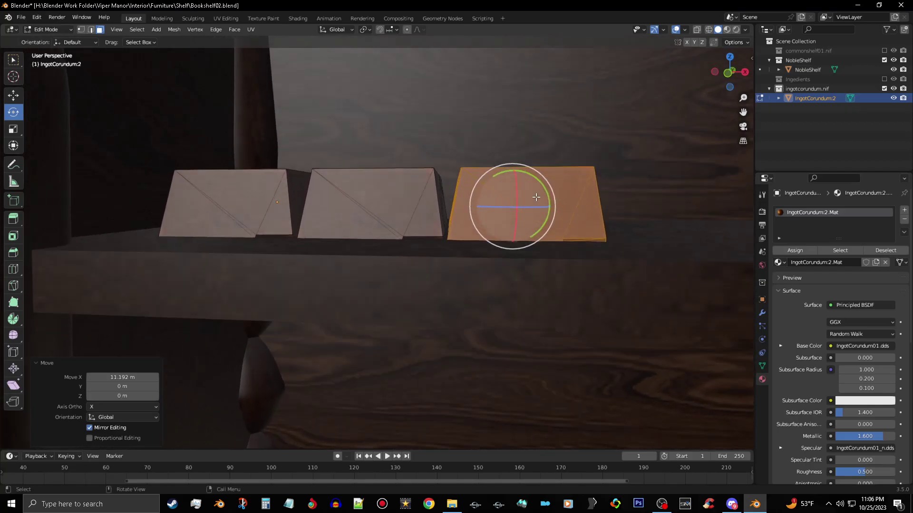
{"action": "left_click", "coordinate": [175, 30]}
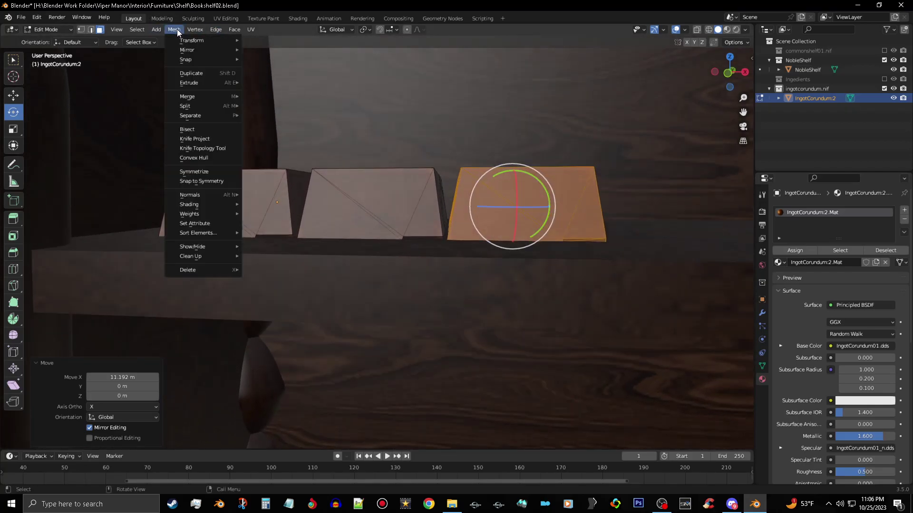
{"action": "left_click", "coordinate": [210, 74]}
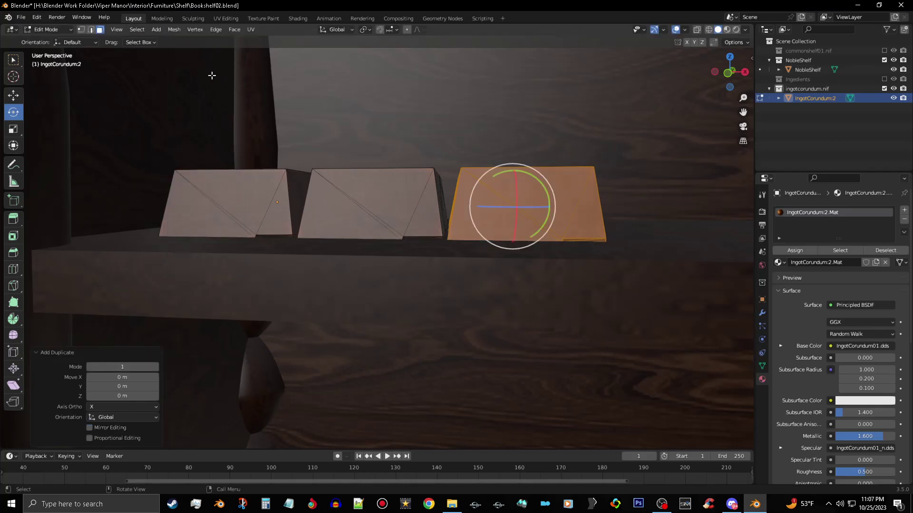
{"action": "key", "text": "g"}
{"action": "key", "text": "z"}
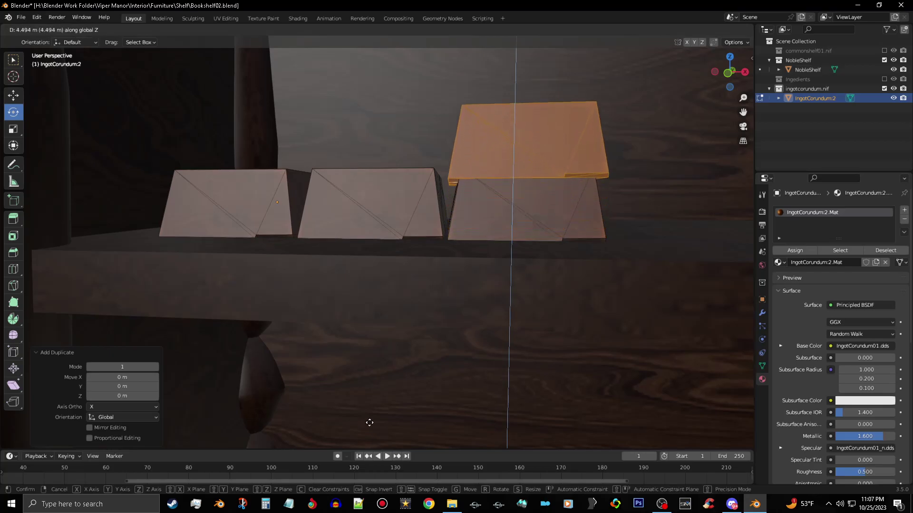
{"action": "left_click", "coordinate": [386, 346]}
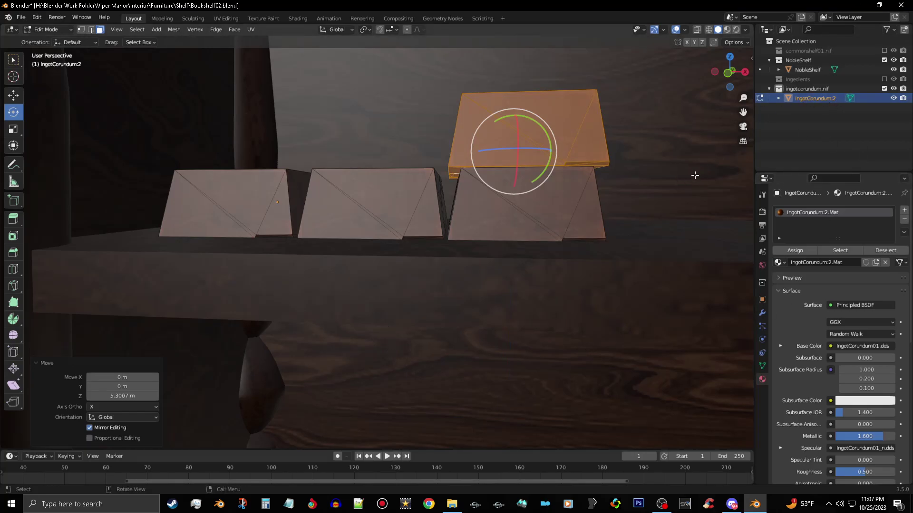
Shift the raised ingot about 4.5 m along negative X so it straddles the second and third ingots of the bottom row
{"action": "key", "text": "g"}
{"action": "key", "text": "x"}
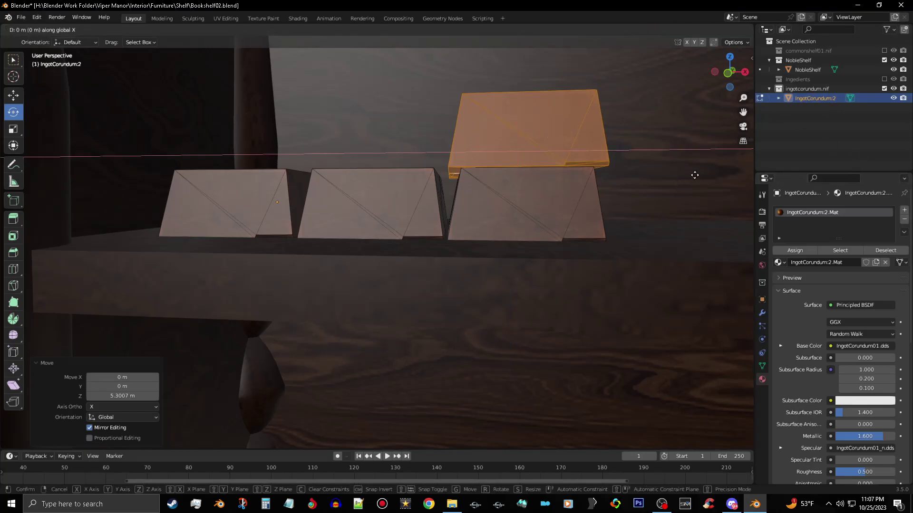
{"action": "left_click", "coordinate": [217, 206]}
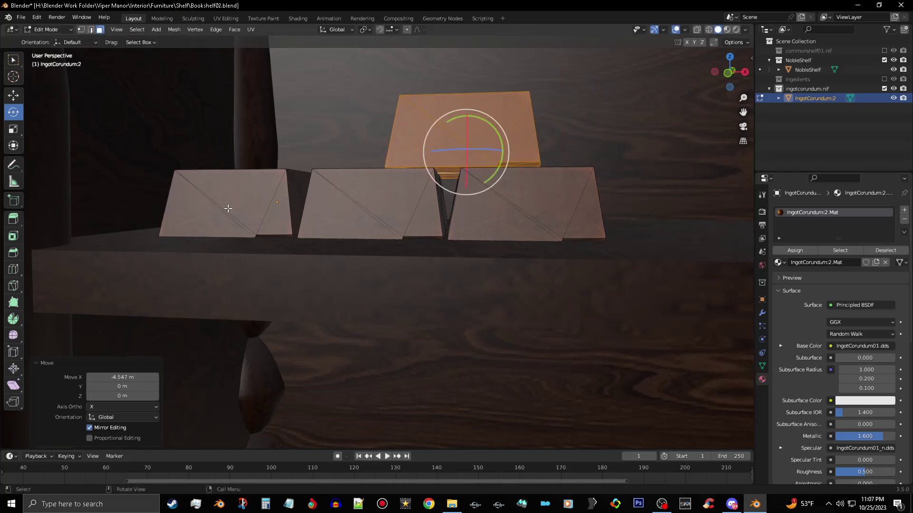
Duplicate the second-tier ingot and move the copy about 11.5 m along negative X to complete the second tier
{"action": "middle_click_drag", "start_coordinate": [316, 217], "coordinate": [328, 220]}
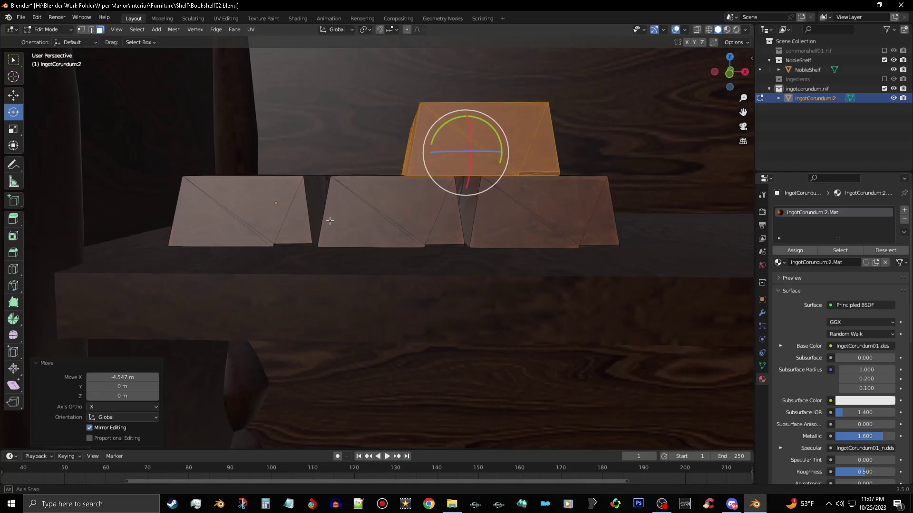
{"action": "left_click", "coordinate": [174, 29]}
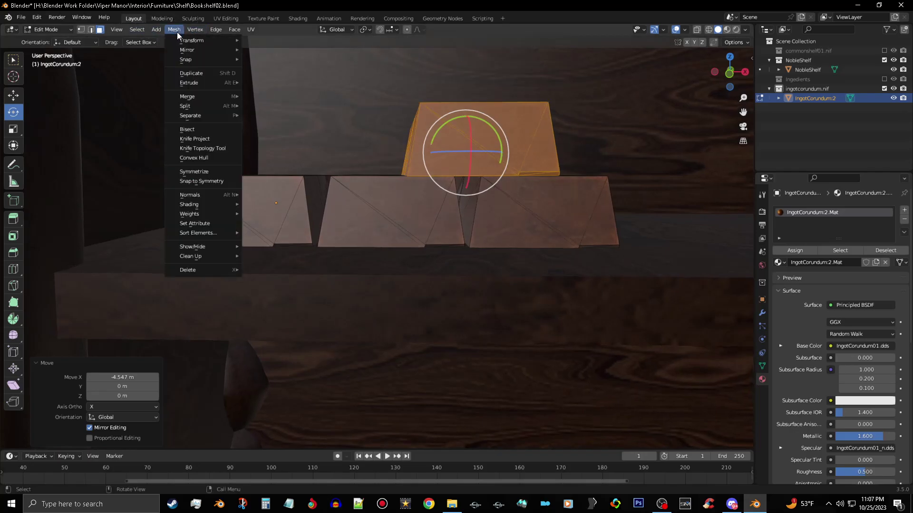
{"action": "left_click", "coordinate": [205, 73]}
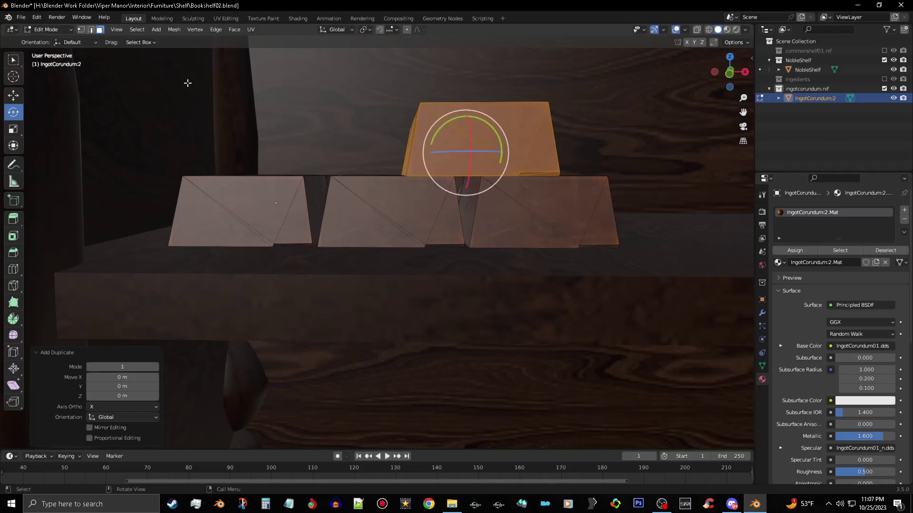
{"action": "key", "text": "g"}
{"action": "key", "text": "x"}
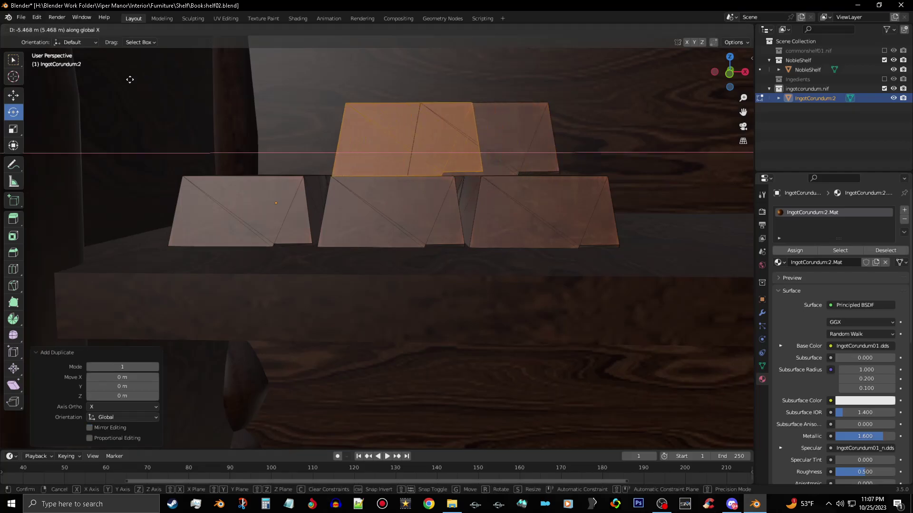
{"action": "left_click", "coordinate": [677, 105]}
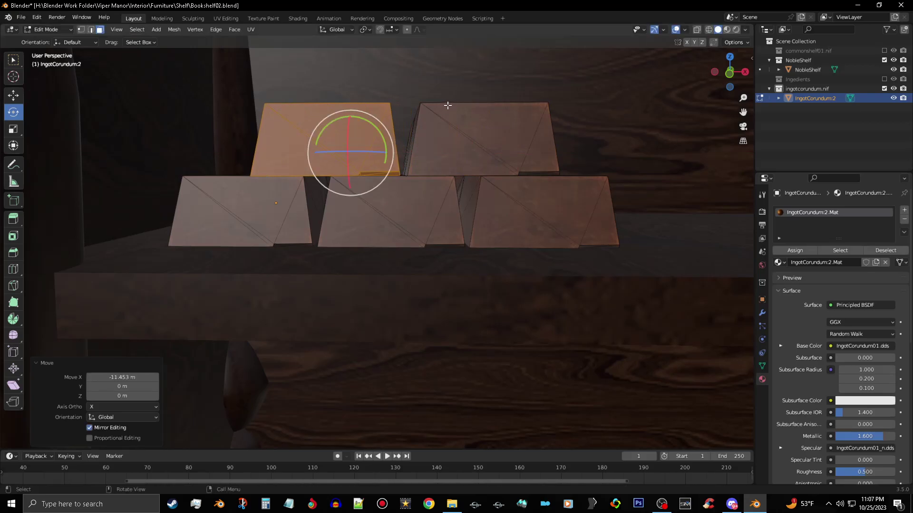
Duplicate the newest second-tier ingot and move the copy about 5.2 m up along Z to start the third tier
{"action": "left_click", "coordinate": [173, 29]}
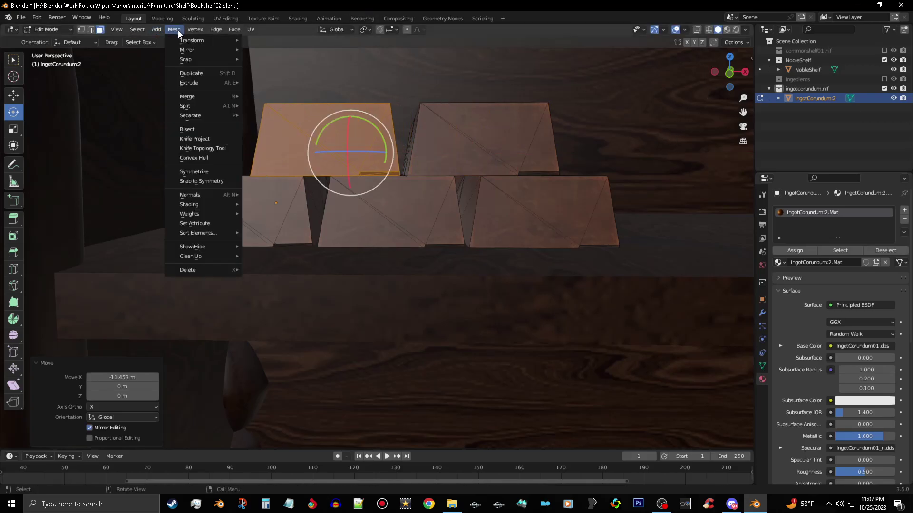
{"action": "left_click", "coordinate": [216, 75]}
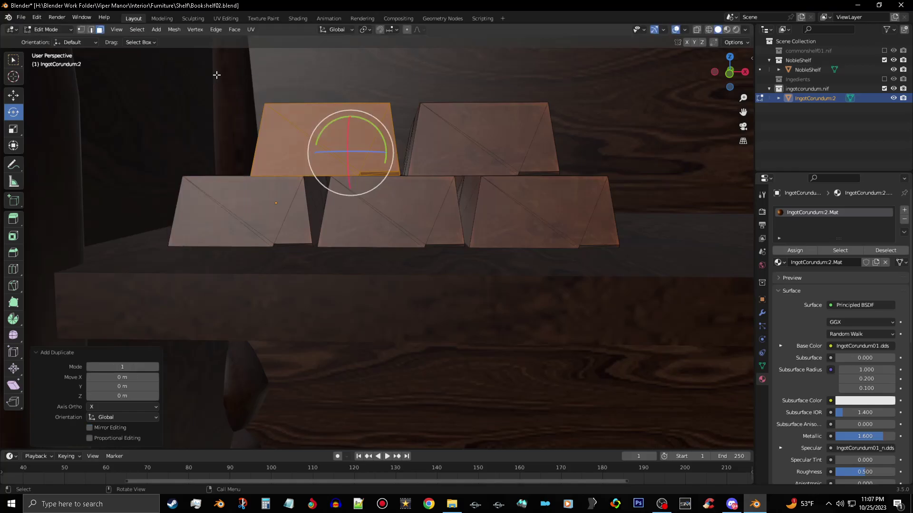
{"action": "key", "text": "g"}
{"action": "key", "text": "z"}
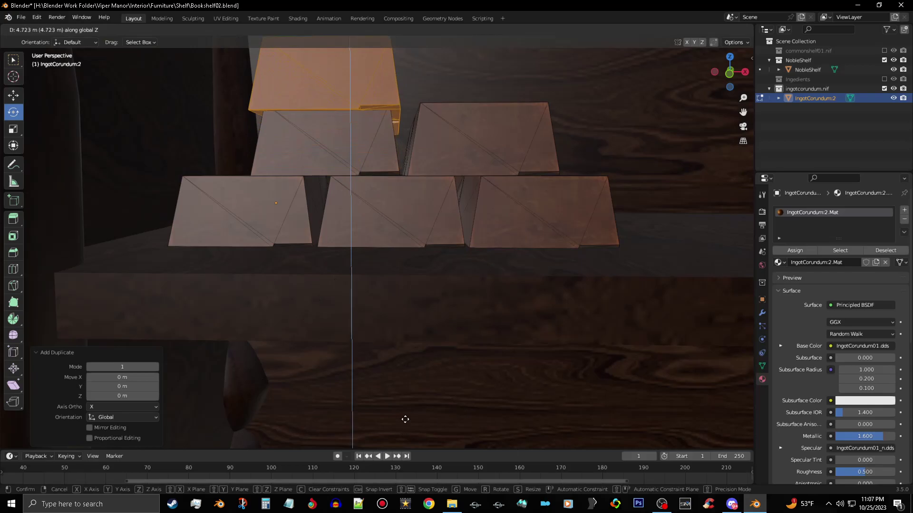
{"action": "left_click", "coordinate": [452, 368]}
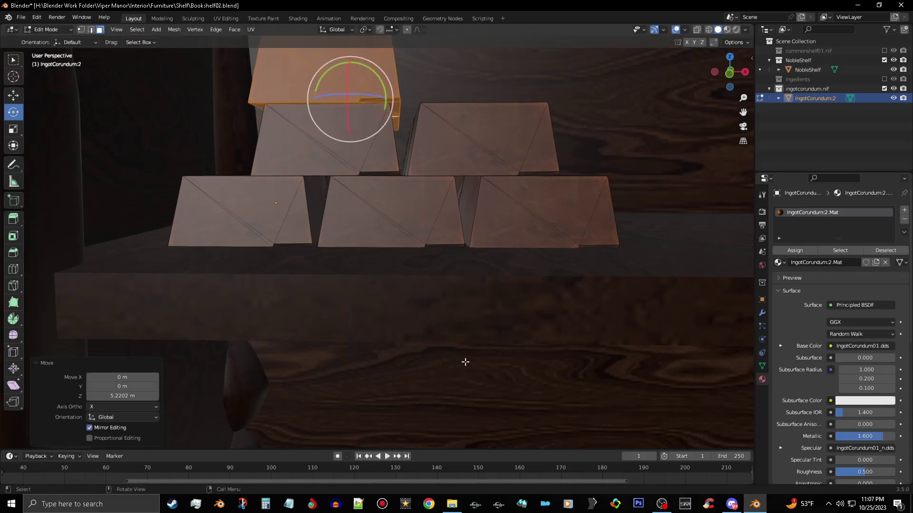
In the front orthographic view, raise the third-tier ingot about 0.14 m along Z so it rests on the ingot below
{"action": "left_click", "coordinate": [729, 75]}
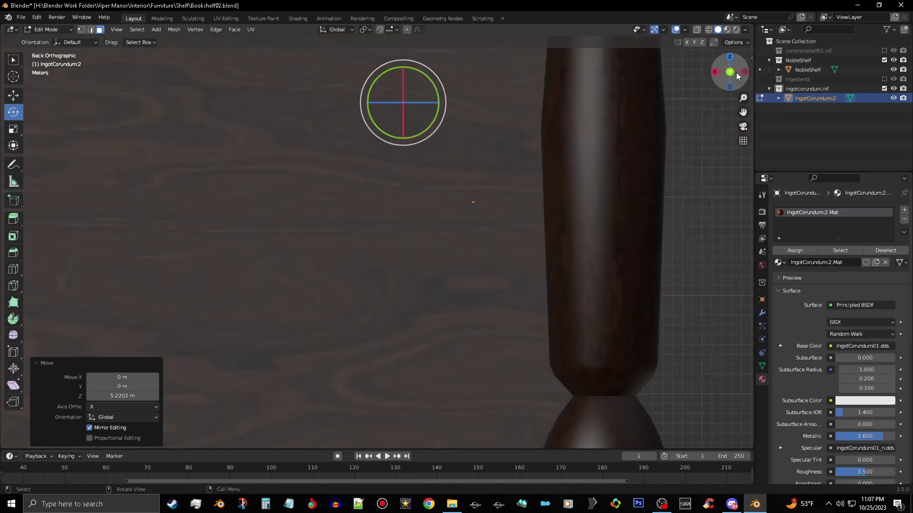
{"action": "left_click", "coordinate": [730, 72]}
{"action": "mouse_move", "coordinate": [551, 191]}
{"action": "middle_mouse_down"}
{"action": "mouse_move", "coordinate": [570, 206]}
{"action": "mouse_move", "coordinate": [557, 196]}
{"action": "middle_mouse_up"}
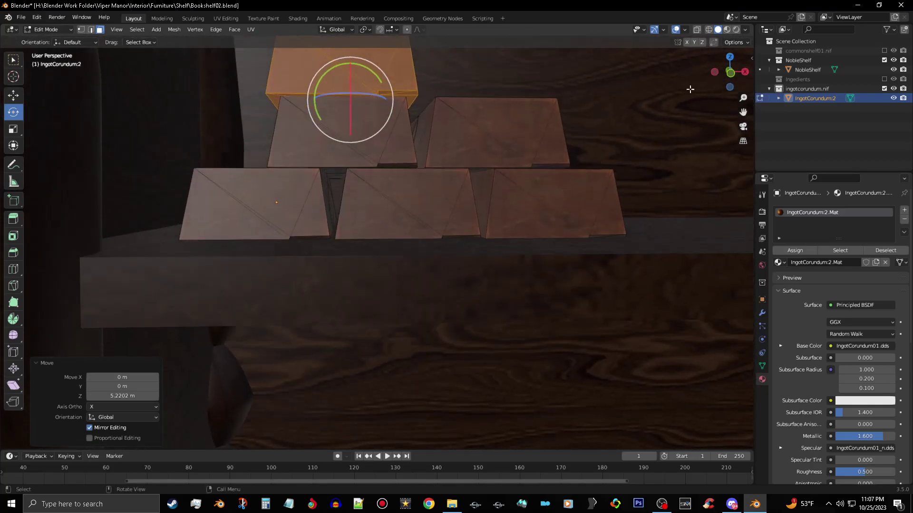
{"action": "left_click", "coordinate": [732, 76]}
{"action": "middle_click_drag", "start_coordinate": [499, 173], "coordinate": [500, 248], "text": "shift"}
{"action": "scroll", "coordinate": [473, 213], "scroll_direction": "up", "scroll_amount": 6}
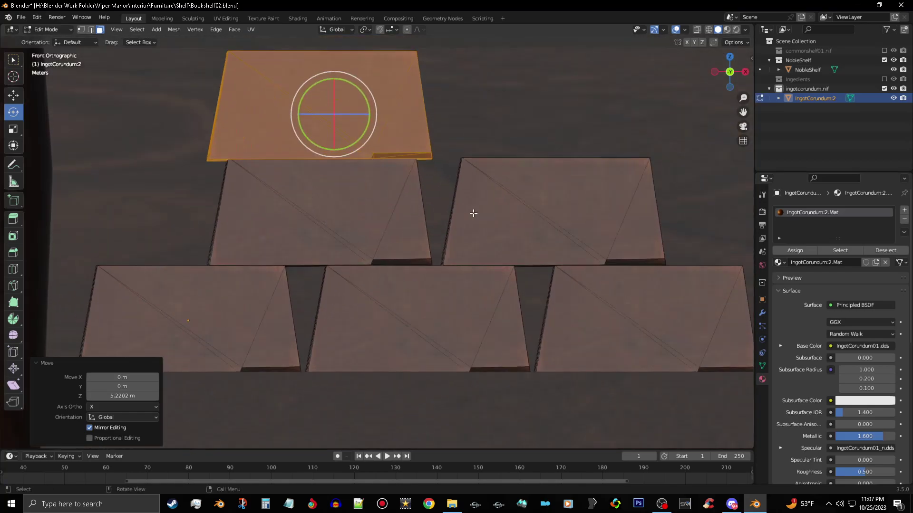
{"action": "middle_click_drag", "start_coordinate": [475, 184], "coordinate": [508, 232], "text": "shift"}
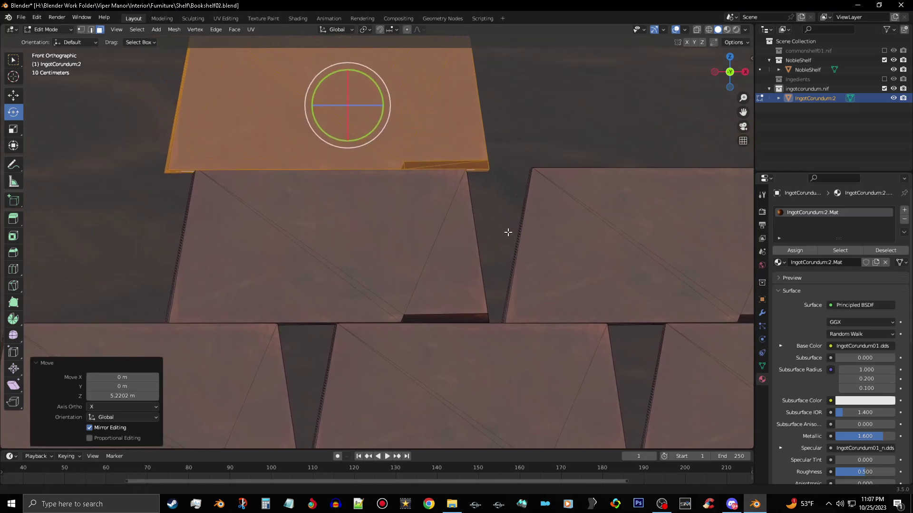
{"action": "key", "text": "g"}
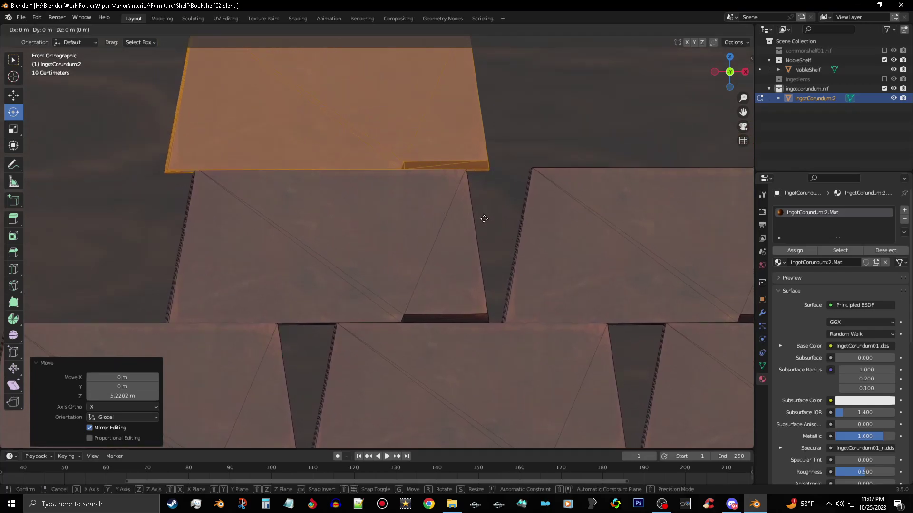
{"action": "key", "text": "z"}
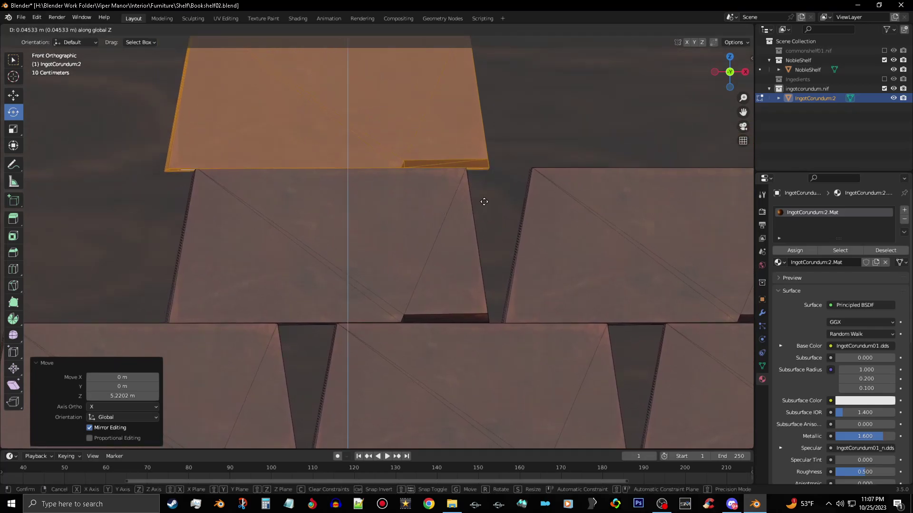
{"action": "left_click", "coordinate": [552, 179]}
{"action": "scroll", "coordinate": [551, 183], "scroll_direction": "down", "scroll_amount": 2}
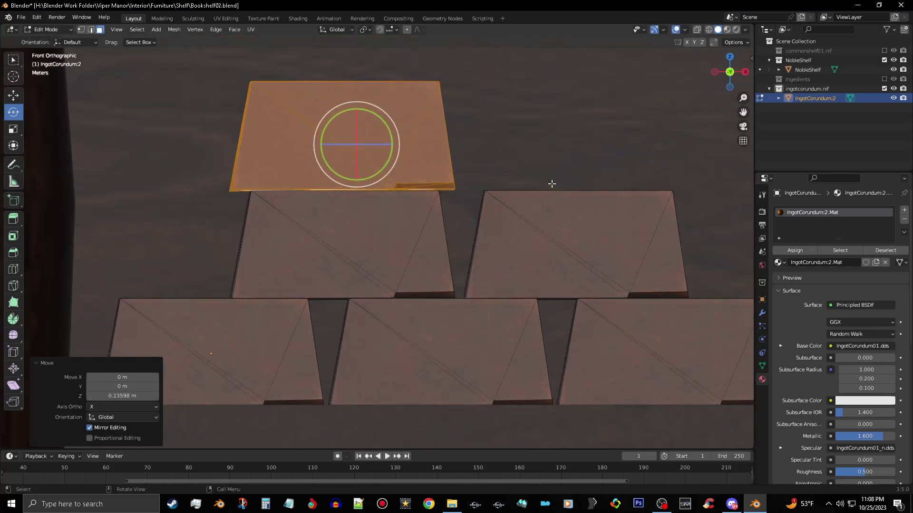
Move the top ingot about 5.9 m along X to center it over the two second-tier ingots
{"action": "key", "text": "g"}
{"action": "key", "text": "x"}
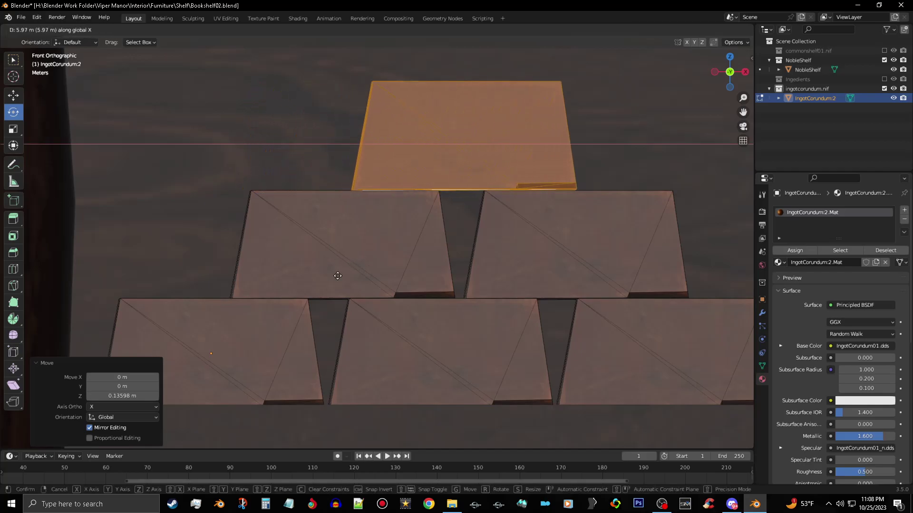
{"action": "left_click", "coordinate": [250, 263]}
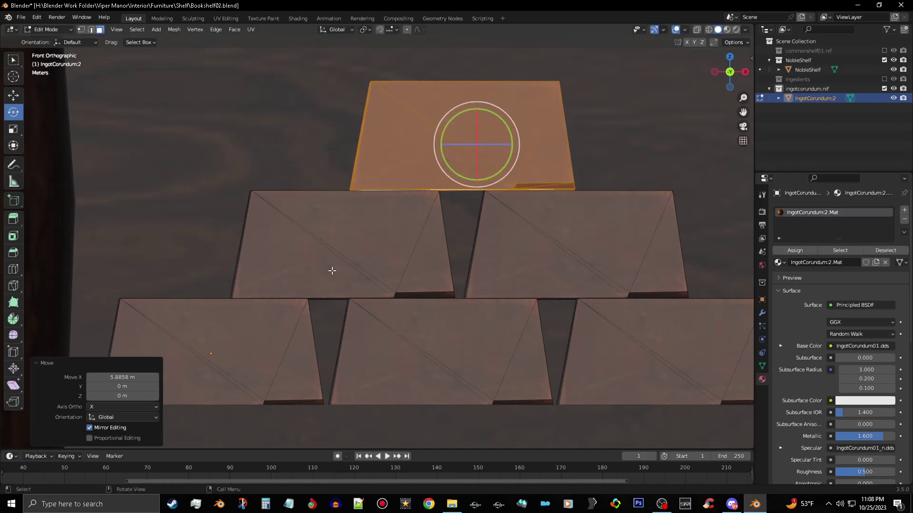
Rotate the top ingot 14.5° around the Z axis so it sits askew on the stack
{"action": "scroll", "coordinate": [328, 270], "scroll_direction": "down", "scroll_amount": 3}
{"action": "middle_click_drag", "start_coordinate": [337, 274], "coordinate": [363, 307]}
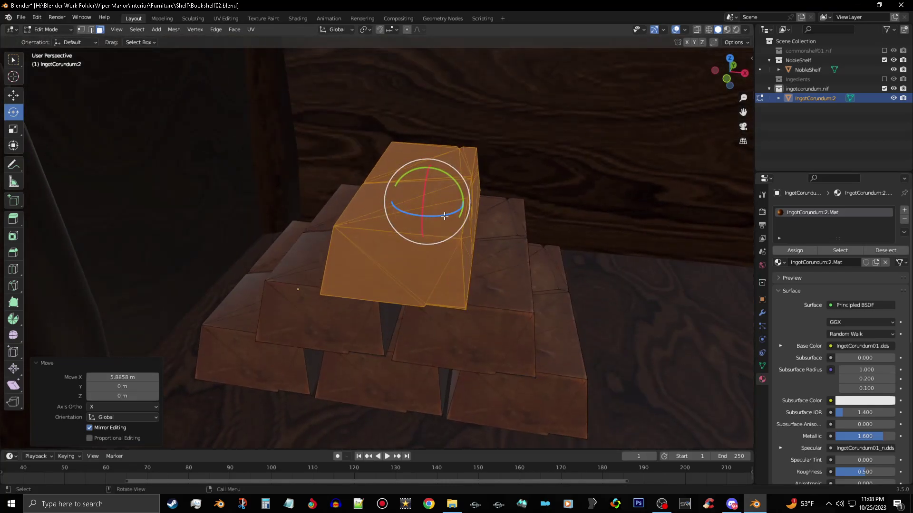
{"action": "left_click_drag", "start_coordinate": [442, 216], "coordinate": [455, 212]}
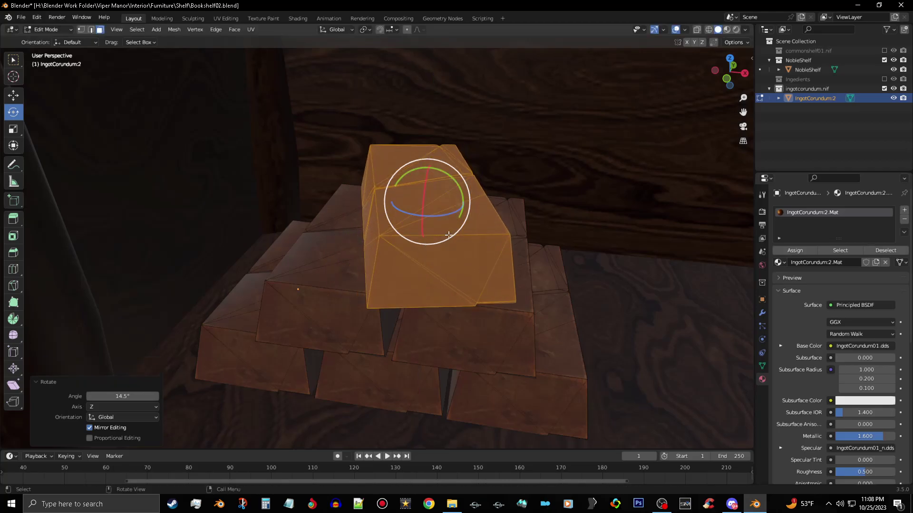
Deselect the ingot geometry, return to Object Mode and clear the object selection
{"action": "scroll", "coordinate": [458, 258], "scroll_direction": "down", "scroll_amount": 6}
{"action": "scroll", "coordinate": [458, 257], "scroll_direction": "down", "scroll_amount": 6}
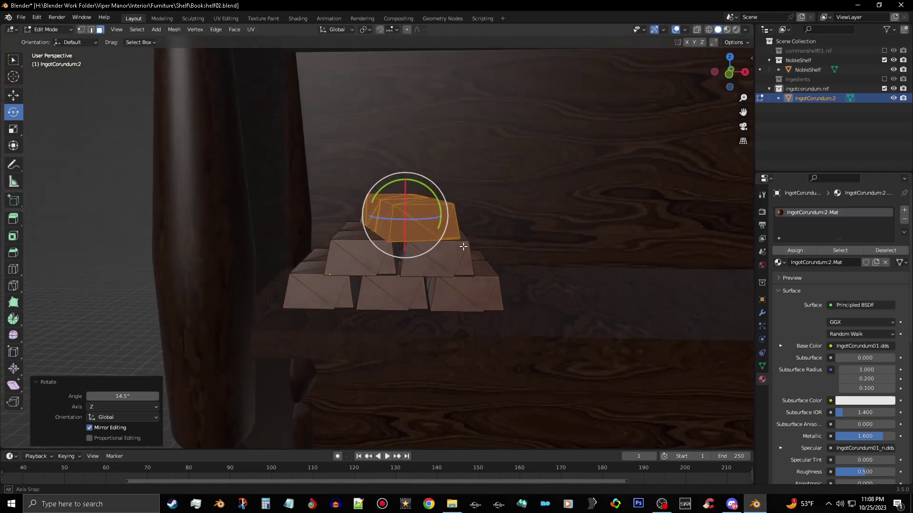
{"action": "middle_click_drag", "start_coordinate": [470, 248], "coordinate": [471, 250]}
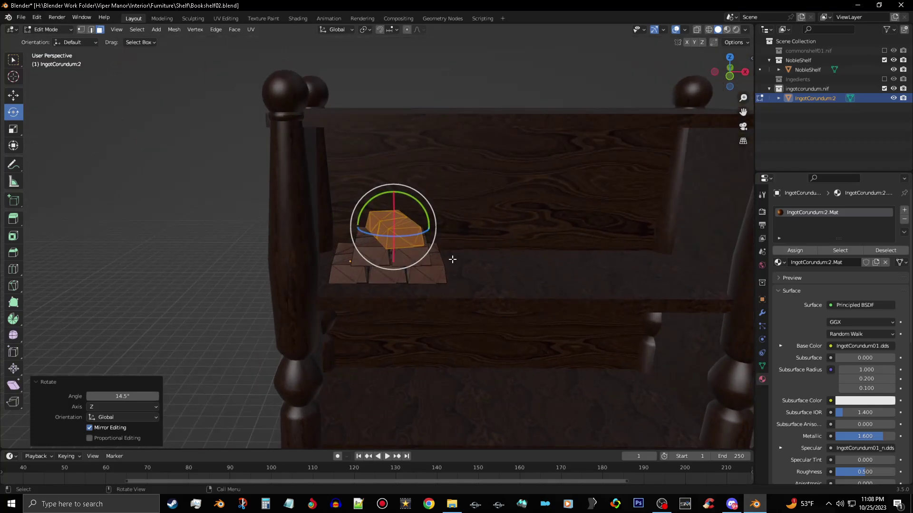
{"action": "scroll", "coordinate": [452, 259], "scroll_direction": "up", "scroll_amount": 1}
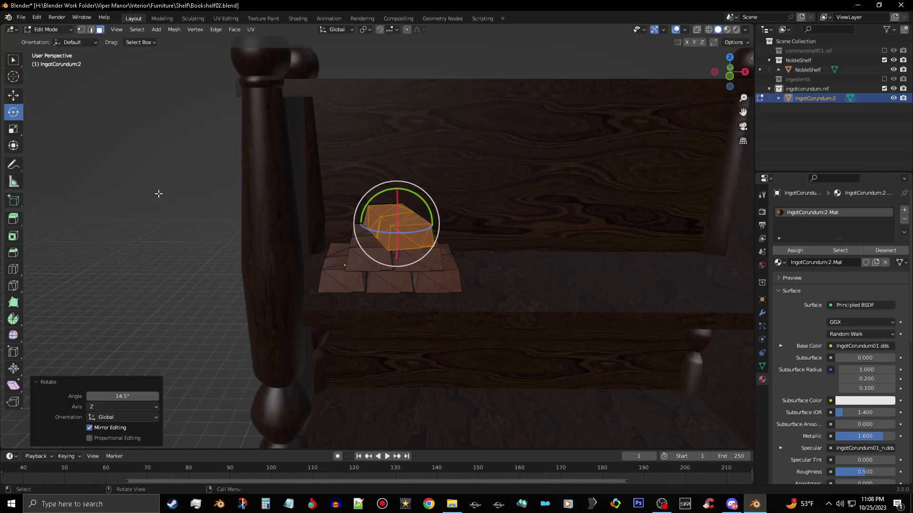
{"action": "left_click", "coordinate": [145, 185]}
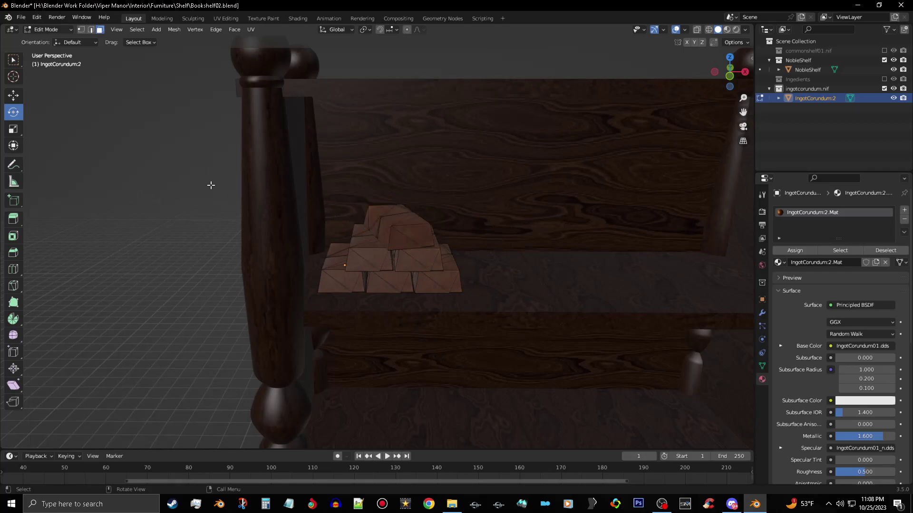
{"action": "key", "text": "Tab"}
{"action": "left_click", "coordinate": [187, 236]}
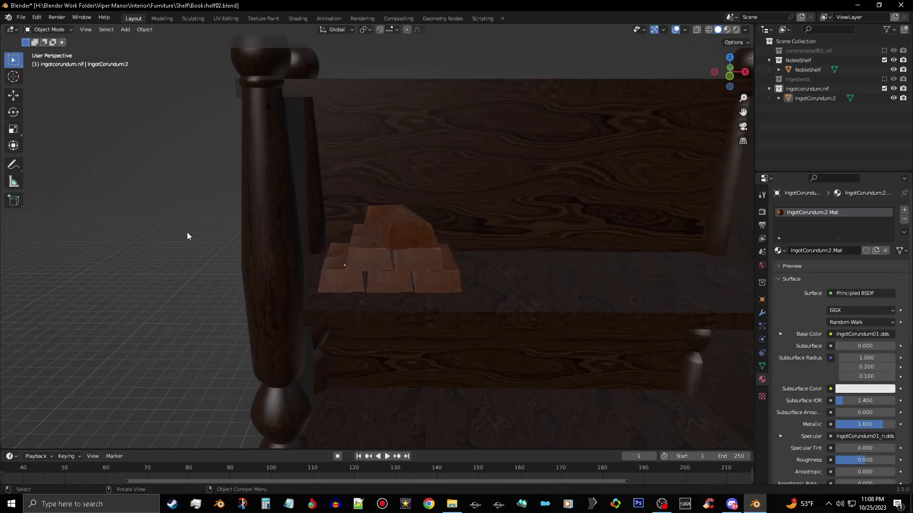
{"action": "mouse_move", "coordinate": [187, 261]}
{"action": "middle_mouse_down"}
{"action": "mouse_move", "coordinate": [204, 249]}
{"action": "mouse_move", "coordinate": [177, 239]}
{"action": "mouse_move", "coordinate": [173, 263]}
{"action": "mouse_move", "coordinate": [188, 268]}
{"action": "middle_mouse_up"}
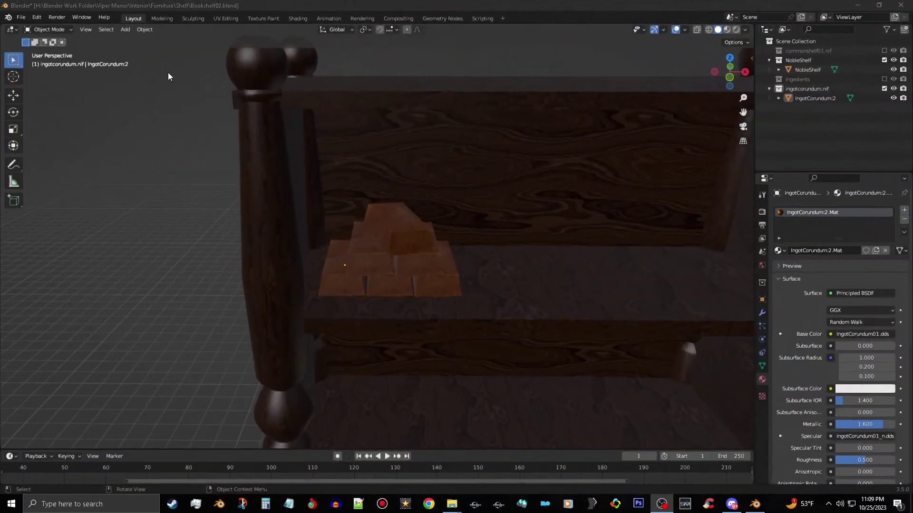
Import the Dwarven ingot mesh ingotdwarven.nif from the vanilla ore meshes folder
{"action": "left_click", "coordinate": [21, 17]}
{"action": "mouse_move", "coordinate": [36, 145]}
{"action": "left_click", "coordinate": [157, 278]}
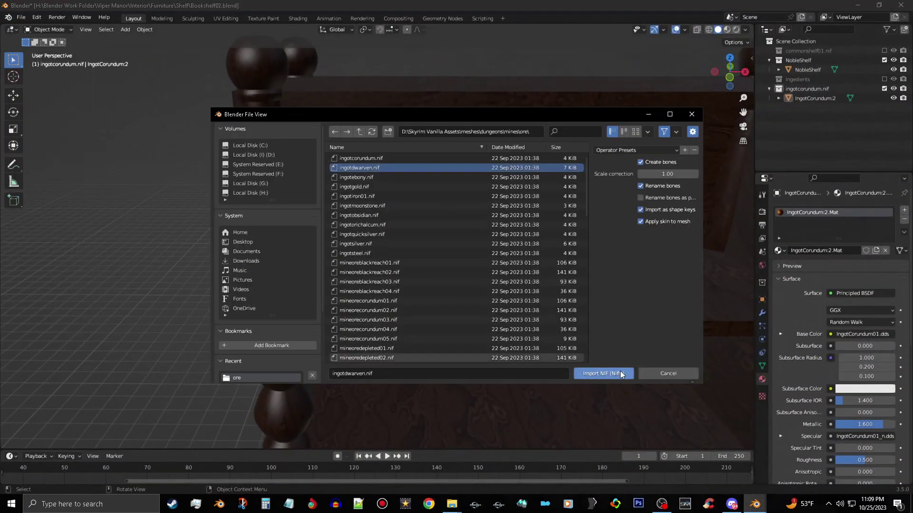
{"action": "left_click", "coordinate": [620, 370]}
Delete the BSXFlags object, put the Dwarven ingot into the ingotcorundum.nif collection and remove the leftover ingotdwarven.nif collection
{"action": "right_click", "coordinate": [829, 116]}
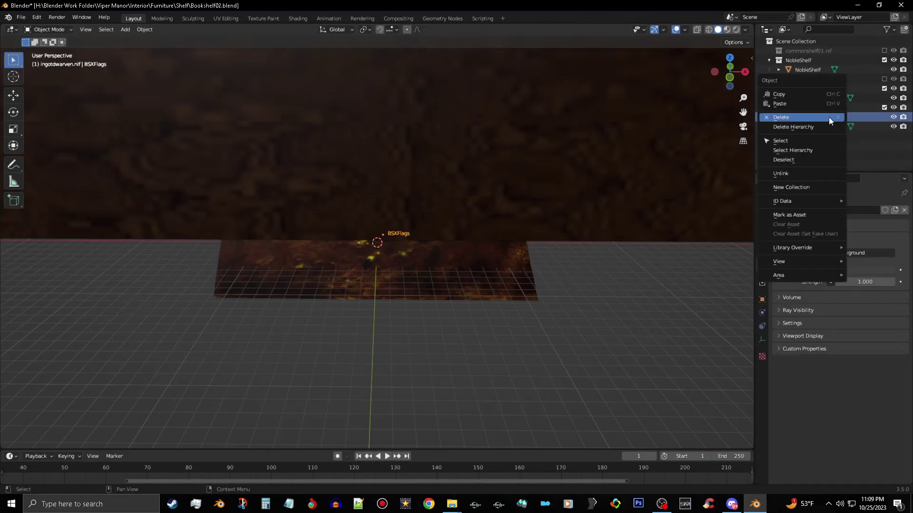
{"action": "left_click", "coordinate": [829, 116]}
{"action": "left_click", "coordinate": [826, 118]}
{"action": "left_click_drag", "start_coordinate": [826, 118], "coordinate": [823, 86]}
{"action": "right_click", "coordinate": [804, 117]}
{"action": "left_click", "coordinate": [733, 175]}
Raise the Dwarven ingot along Z to the shelf level where the corundum stack sits
{"action": "scroll", "coordinate": [471, 211], "scroll_direction": "down", "scroll_amount": 4}
{"action": "key", "text": "g"}
{"action": "key", "text": "z"}
{"action": "left_click", "coordinate": [509, 69]}
{"action": "scroll", "coordinate": [585, 306], "scroll_direction": "down", "scroll_amount": 4}
{"action": "key", "text": "g"}
{"action": "key", "text": "z"}
{"action": "left_click", "coordinate": [499, 221]}
{"action": "key", "text": "KP_Decimal"}
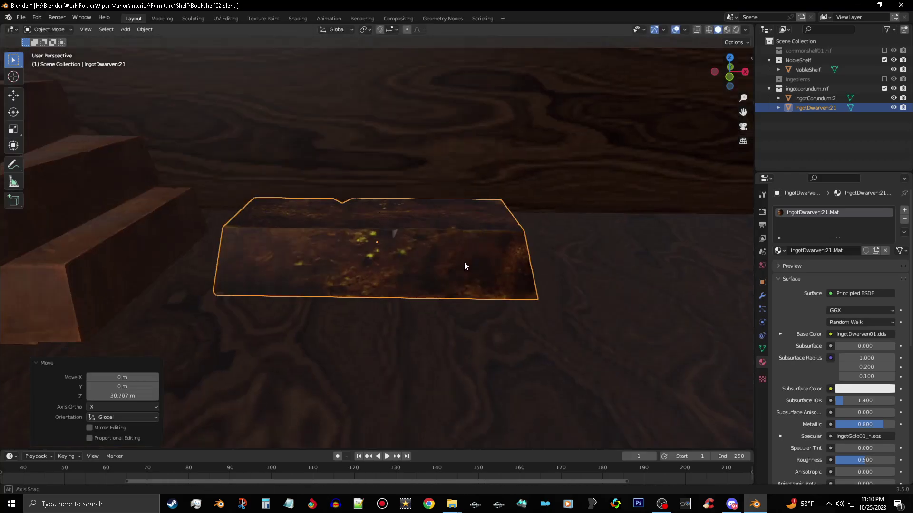
Lower the Dwarven ingot about 0.43 m along Z to bring it down to the shelf surface
{"action": "middle_click_drag", "start_coordinate": [464, 262], "coordinate": [464, 238]}
{"action": "key", "text": "g"}
{"action": "key", "text": "z"}
{"action": "left_click", "coordinate": [503, 293]}
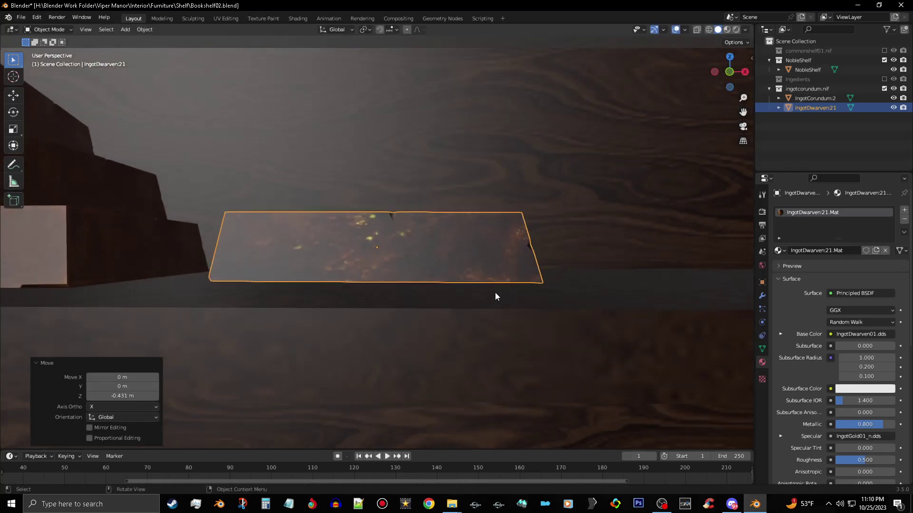
Rotate the Dwarven ingot 90° around the Z axis so its end faces the front
{"action": "left_click", "coordinate": [14, 114]}
{"action": "left_click_drag", "start_coordinate": [362, 248], "coordinate": [304, 280]}
{"action": "double_click", "coordinate": [133, 397]}
{"action": "type", "text": "90"}
{"action": "key", "text": "Return"}
Move the Dwarven ingot along negative X until it sits close beside the corundum stack
{"action": "scroll", "coordinate": [200, 285], "scroll_direction": "down", "scroll_amount": 3}
{"action": "key", "text": "g"}
{"action": "key", "text": "x"}
{"action": "left_click", "coordinate": [200, 288]}
{"action": "middle_click_drag", "start_coordinate": [200, 288], "coordinate": [403, 301]}
{"action": "key", "text": "g"}
{"action": "key", "text": "x"}
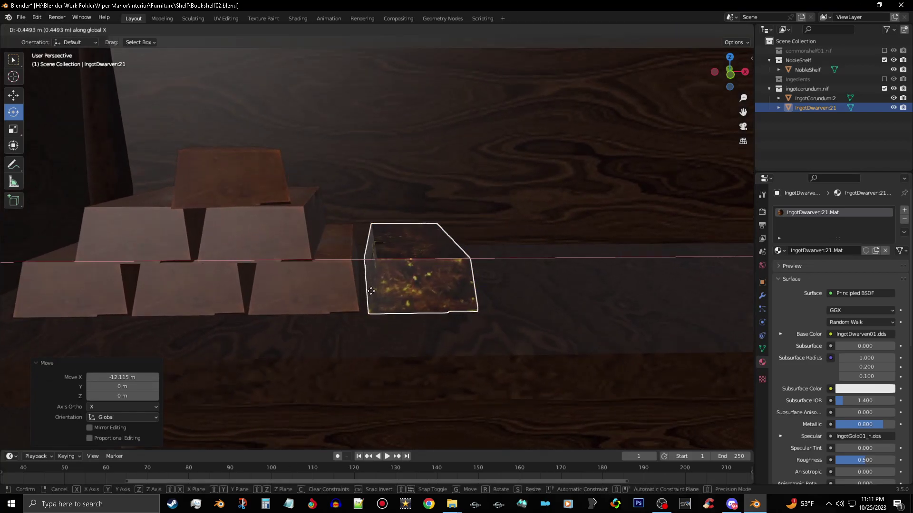
{"action": "left_click", "coordinate": [399, 298]}
Duplicate the Dwarven ingot in Edit Mode and offset the copy about 11.5 m along X
{"action": "key", "text": "Tab"}
{"action": "left_click", "coordinate": [174, 29]}
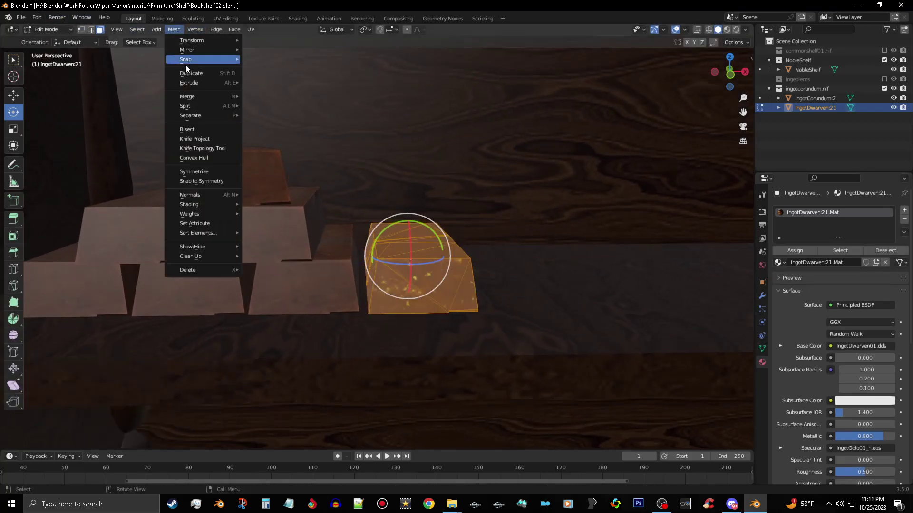
{"action": "left_click", "coordinate": [184, 64]}
{"action": "key", "text": "x"}
{"action": "left_click", "coordinate": [375, 81]}
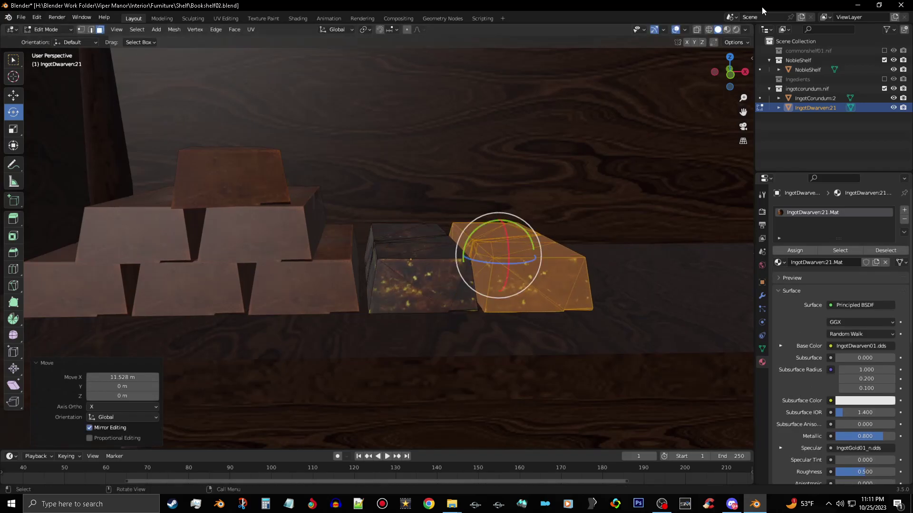
In the front view, duplicate the second Dwarven ingot about 11.5 m along X to complete the three-ingot bottom row
{"action": "key", "text": "KP_1"}
{"action": "left_click", "coordinate": [174, 29]}
{"action": "left_click", "coordinate": [211, 74]}
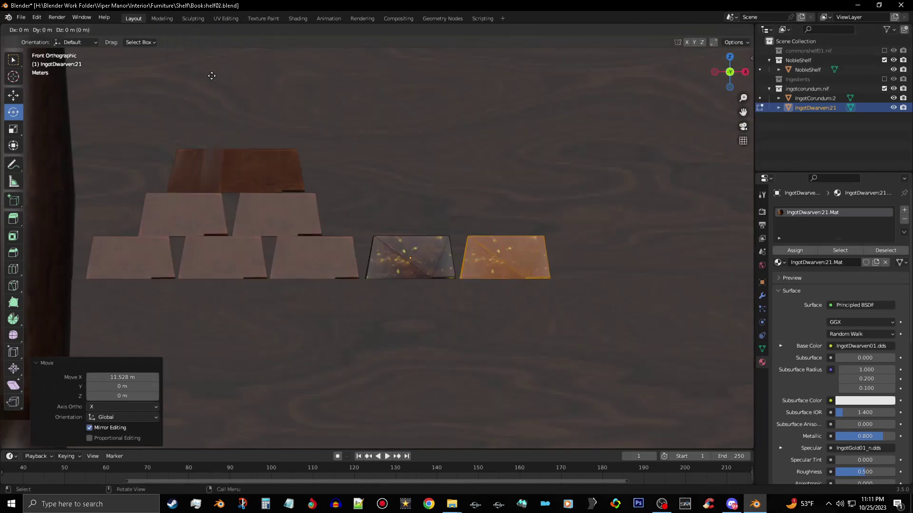
{"action": "key", "text": "x"}
{"action": "left_click", "coordinate": [432, 106]}
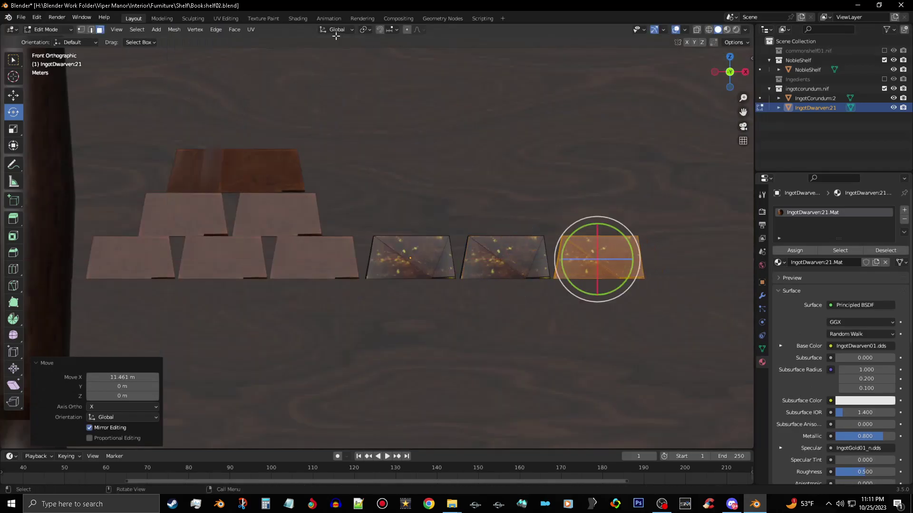
Duplicate the third Dwarven ingot about 5.4 m up along Z and shift the copy about -5.4 m along X
{"action": "left_click", "coordinate": [180, 30]}
{"action": "left_click", "coordinate": [210, 73]}
{"action": "key", "text": "z"}
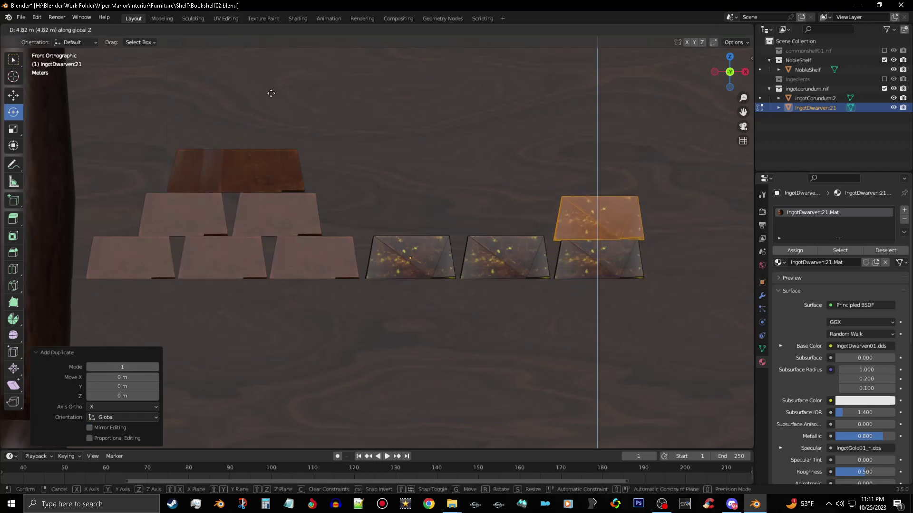
{"action": "left_click", "coordinate": [338, 42]}
{"action": "key", "text": "g"}
{"action": "key", "text": "x"}
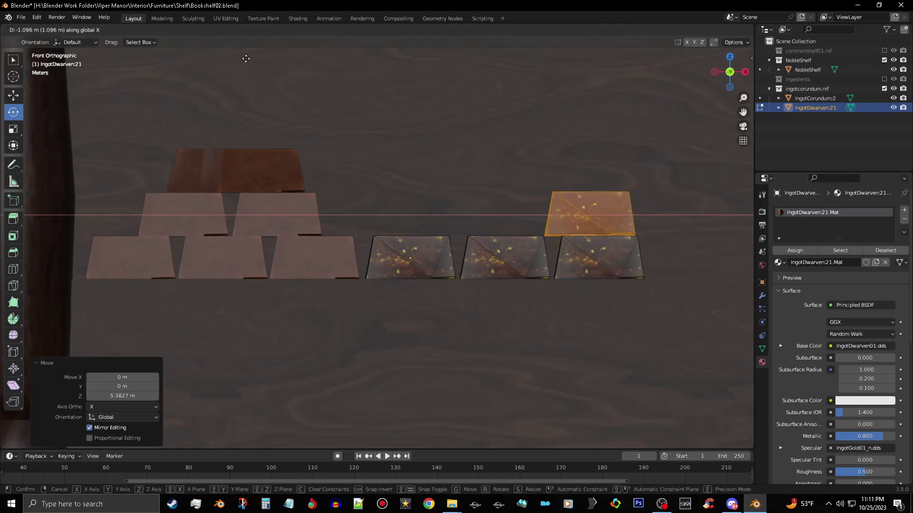
{"action": "left_click", "coordinate": [644, 96]}
Duplicate the second-tier Dwarven ingot along negative X to complete the two-ingot second tier
{"action": "left_click", "coordinate": [174, 30]}
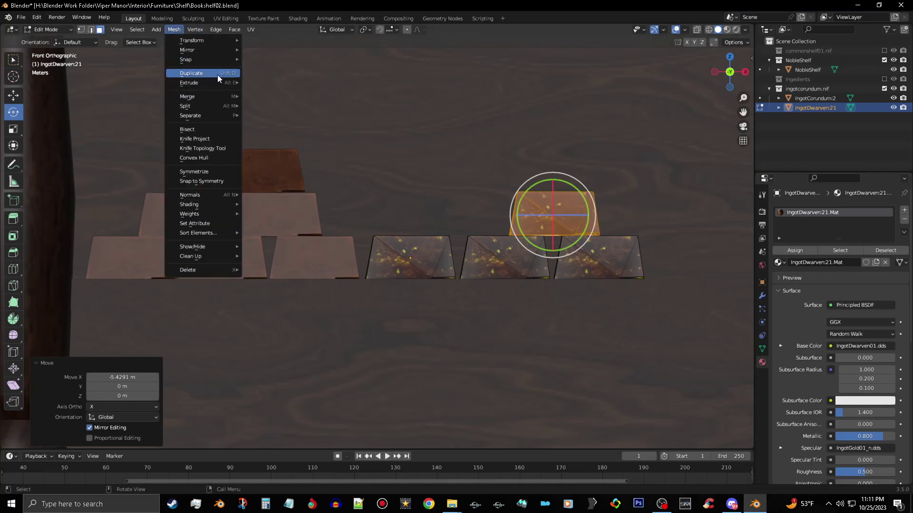
{"action": "left_click", "coordinate": [211, 74]}
{"action": "key", "text": "x"}
{"action": "right_click", "coordinate": [172, 43]}
Duplicate the new second-tier Dwarven ingot about 5.4 m up along Z to start the third tier
{"action": "left_click", "coordinate": [174, 29]}
{"action": "left_click", "coordinate": [188, 74]}
{"action": "right_click", "coordinate": [189, 75]}
{"action": "key", "text": "g"}
{"action": "key", "text": "z"}
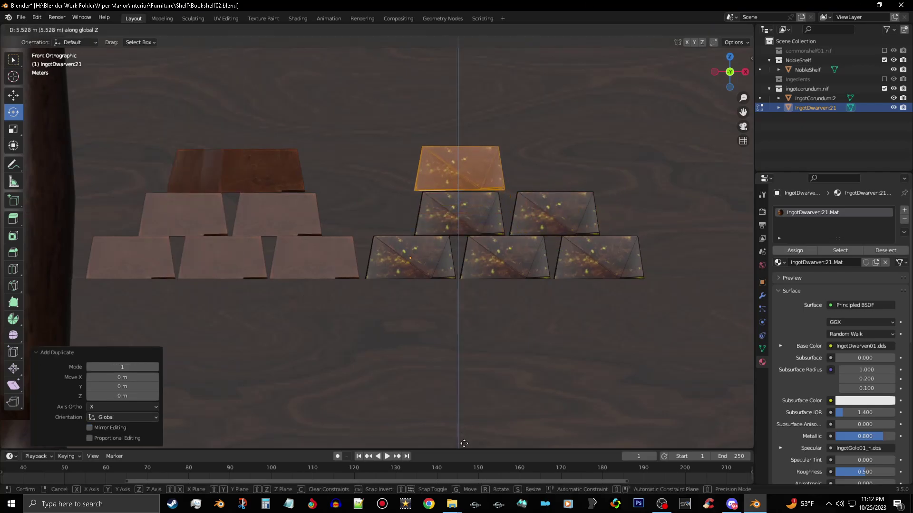
{"action": "left_click", "coordinate": [476, 96]}
Center the top Dwarven ingot along X over the two below and rotate it -11.1° around the Z axis
{"action": "middle_click_drag", "start_coordinate": [476, 96], "coordinate": [496, 188]}
{"action": "key", "text": "g"}
{"action": "key", "text": "x"}
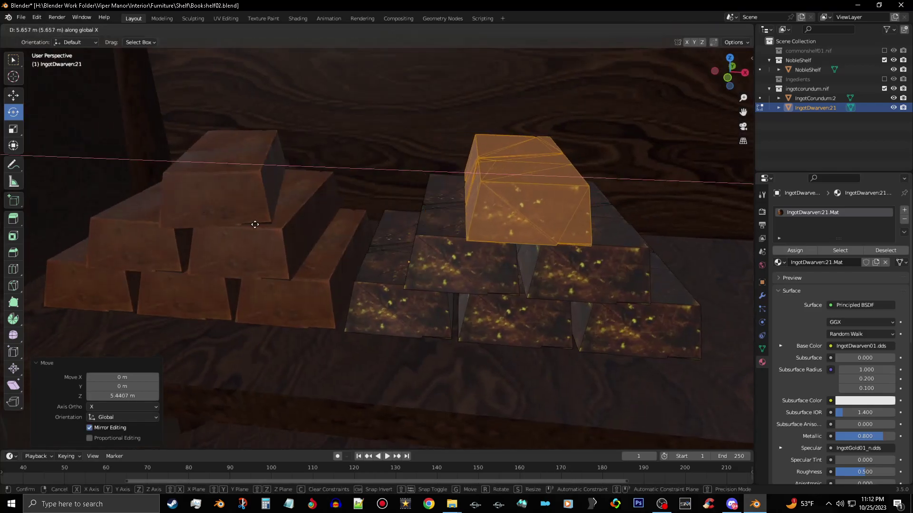
{"action": "left_click", "coordinate": [513, 183]}
{"action": "left_click_drag", "start_coordinate": [513, 183], "coordinate": [342, 62]}
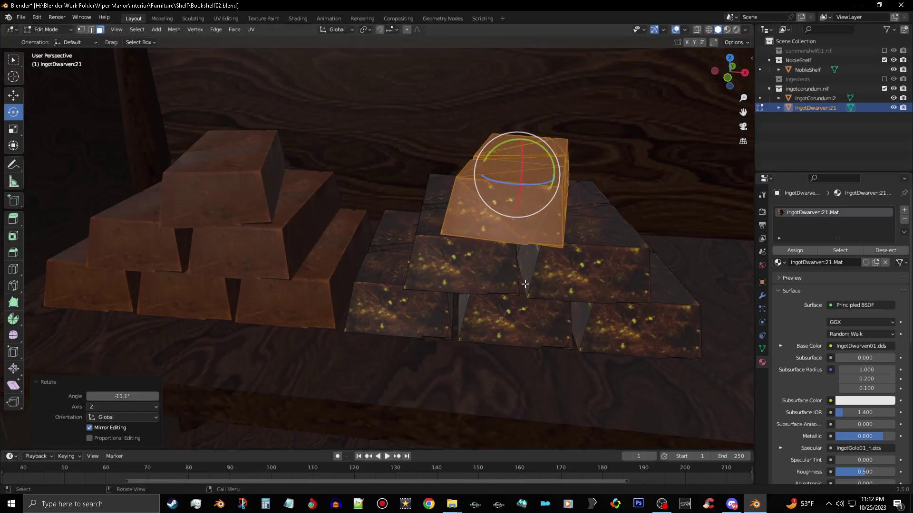
{"action": "scroll", "coordinate": [434, 252], "scroll_direction": "down", "scroll_amount": 5}
{"action": "scroll", "coordinate": [434, 253], "scroll_direction": "down", "scroll_amount": 5}
Import the ebony ingot mesh ingotebony.nif from the vanilla ore meshes folder
{"action": "left_click", "coordinate": [21, 17]}
{"action": "mouse_move", "coordinate": [52, 150]}
{"action": "left_click", "coordinate": [179, 288]}
{"action": "left_click", "coordinate": [357, 177]}
{"action": "left_click", "coordinate": [603, 373]}
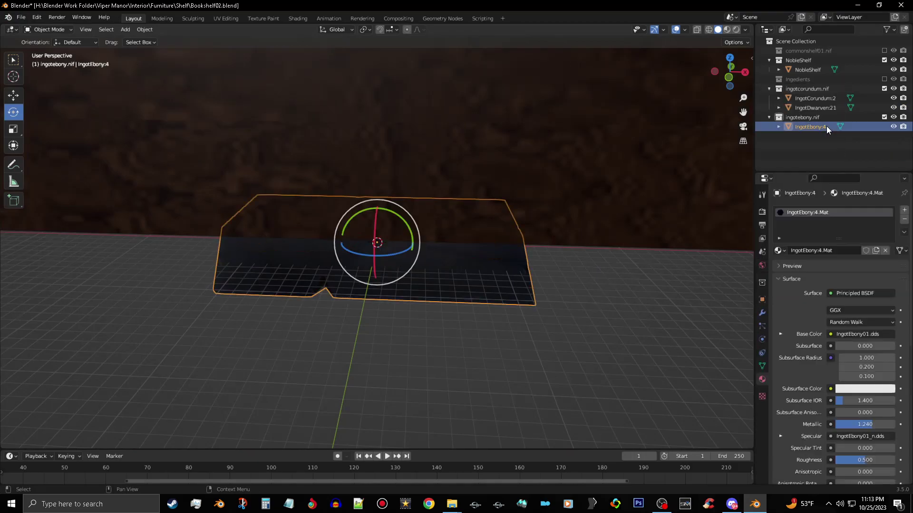
Put the ebony ingot into the ingotcorundum.nif collection and delete the leftover ingotebony.nif collection
{"action": "left_click_drag", "start_coordinate": [827, 129], "coordinate": [817, 88]}
{"action": "left_click", "coordinate": [820, 125]}
{"action": "key", "text": "Delete"}
{"action": "left_click", "coordinate": [814, 116]}
Raise the ebony ingot along Z to the height of the ingot shelf
{"action": "scroll", "coordinate": [620, 221], "scroll_direction": "down", "scroll_amount": 8}
{"action": "key", "text": "g"}
{"action": "key", "text": "z"}
{"action": "left_click", "coordinate": [516, 292]}
{"action": "key", "text": "KP_Decimal"}
Move the ebony ingot about 29.6 m along X to the free space beyond the Dwarven stack
{"action": "key", "text": "g"}
{"action": "key", "text": "x"}
{"action": "left_click", "coordinate": [353, 312]}
{"action": "scroll", "coordinate": [353, 311], "scroll_direction": "down", "scroll_amount": 3}
{"action": "middle_click_drag", "start_coordinate": [511, 291], "coordinate": [444, 255], "text": "shift"}
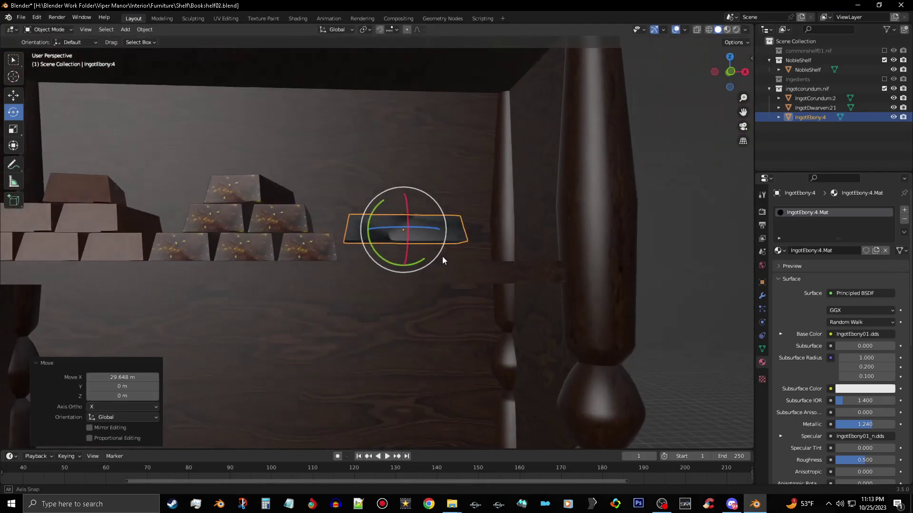
Lower the ebony ingot along Z until it rests on the shelf board
{"action": "scroll", "coordinate": [437, 259], "scroll_direction": "up", "scroll_amount": 5}
{"action": "key", "text": "g"}
{"action": "key", "text": "z"}
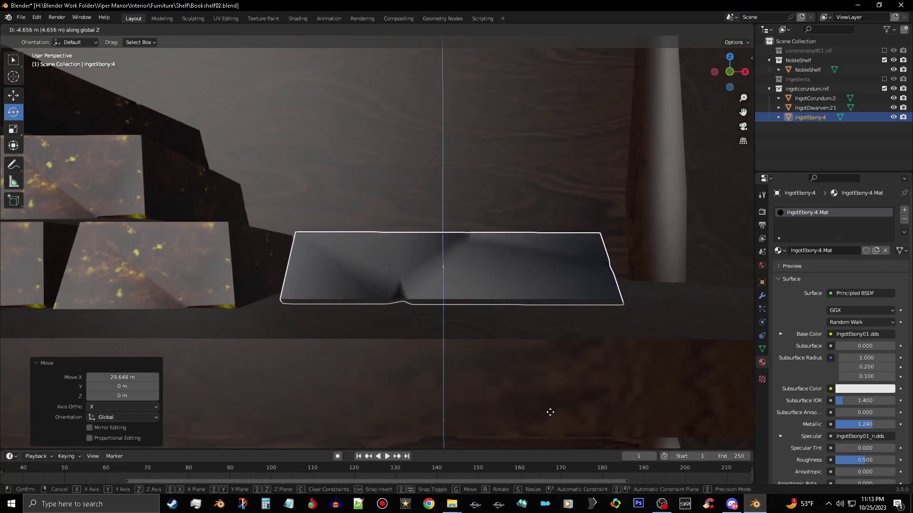
{"action": "left_click", "coordinate": [489, 418]}
Rotate the ebony ingot 90° around the Z axis and move it along X close beside the Dwarven stack
{"action": "left_click_drag", "start_coordinate": [466, 280], "coordinate": [440, 300]}
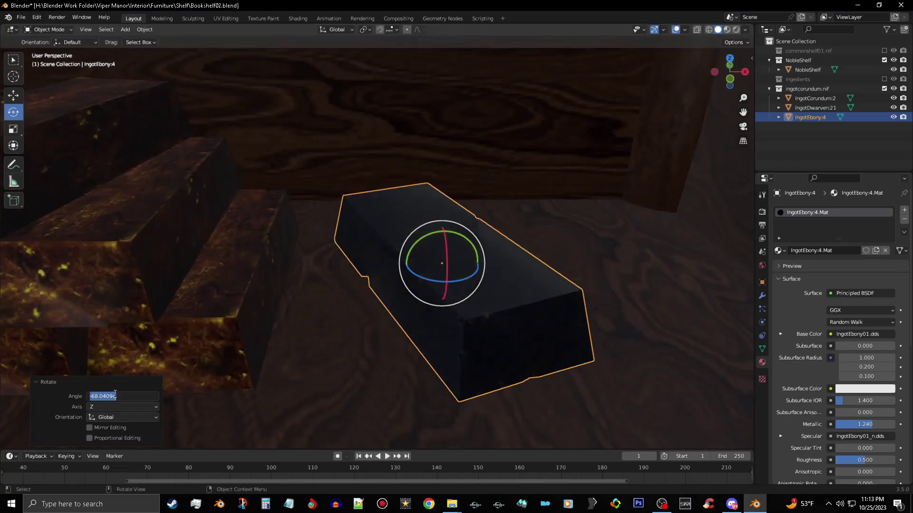
{"action": "type", "text": "90"}
{"action": "key", "text": "Return"}
{"action": "key", "text": "g"}
{"action": "key", "text": "x"}
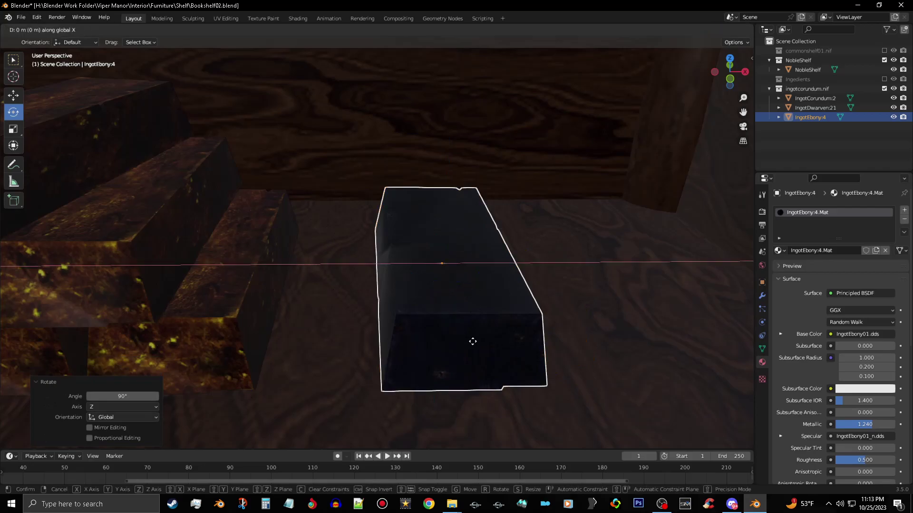
{"action": "left_click", "coordinate": [330, 383]}
Duplicate the ebony ingot in Edit Mode and offset the copy about 11.3 m along X
{"action": "key", "text": "Tab"}
{"action": "left_click", "coordinate": [172, 30]}
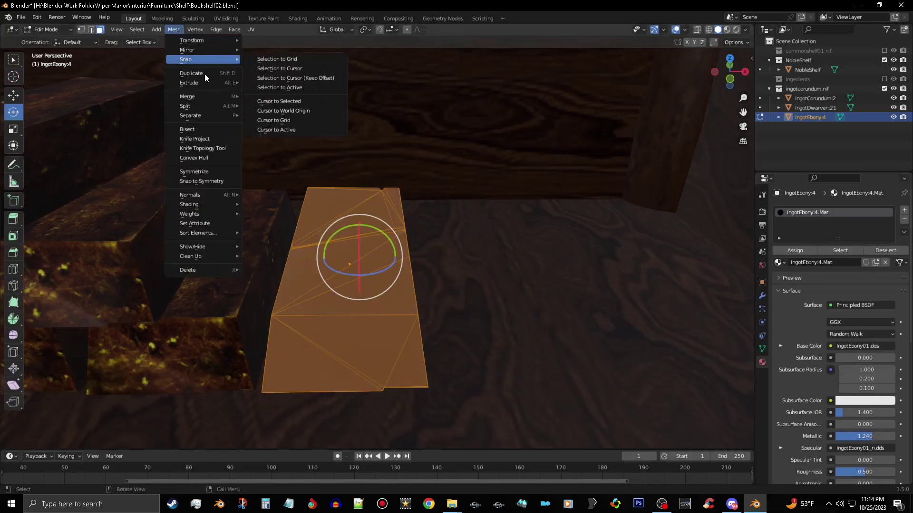
{"action": "left_click", "coordinate": [203, 73]}
{"action": "key", "text": "x"}
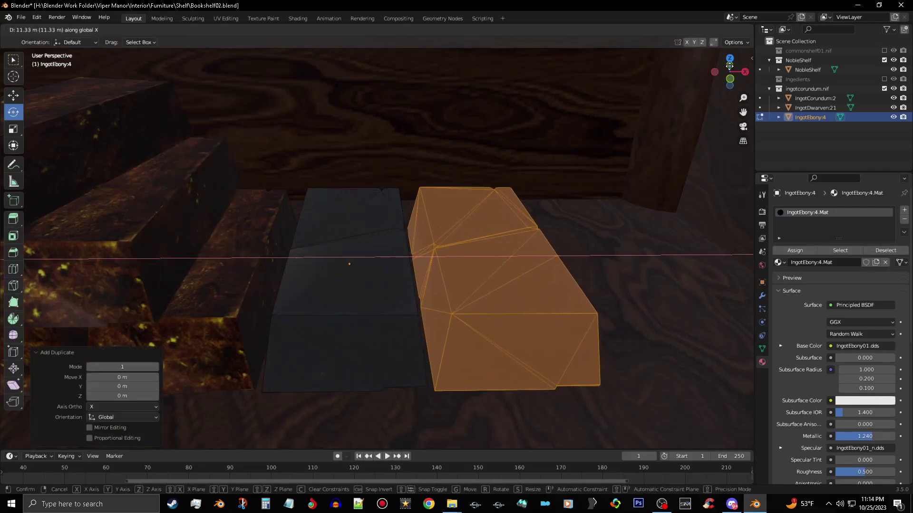
{"action": "left_click", "coordinate": [658, 80]}
{"action": "scroll", "coordinate": [659, 79], "scroll_direction": "down", "scroll_amount": 1}
{"action": "middle_click_drag", "start_coordinate": [658, 80], "coordinate": [547, 83], "text": "shift"}
Duplicate the second ebony ingot about 11.3 m along X to complete the bottom row, and switch to the front view
{"action": "left_click", "coordinate": [174, 30]}
{"action": "left_click", "coordinate": [199, 73]}
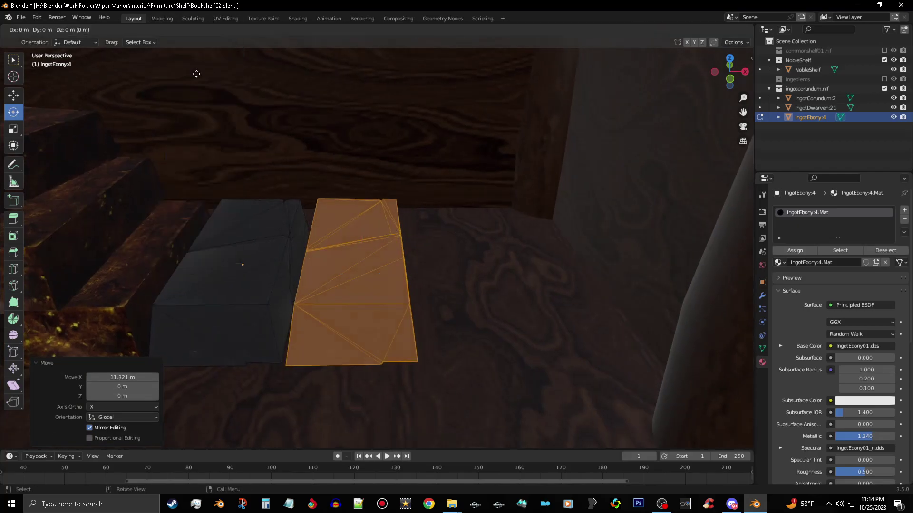
{"action": "key", "text": "x"}
{"action": "left_click", "coordinate": [524, 113]}
{"action": "key", "text": "KP_1"}
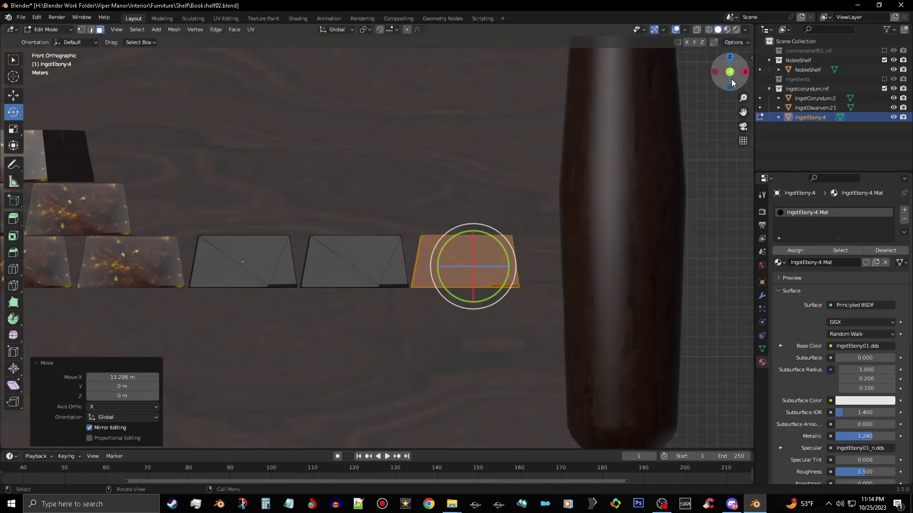
{"action": "key", "text": "g"}
{"action": "right_click", "coordinate": [492, 271]}
Duplicate the third ebony ingot about 5.4 m up along Z and shift the copy along negative X over the gap below
{"action": "left_click", "coordinate": [195, 29]}
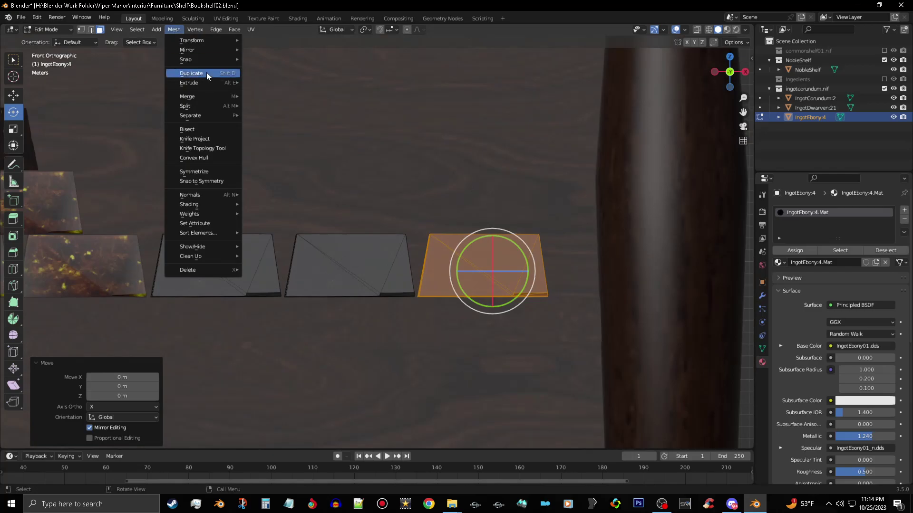
{"action": "left_click", "coordinate": [200, 74]}
{"action": "key", "text": "z"}
{"action": "left_click", "coordinate": [250, 55]}
{"action": "key", "text": "g"}
{"action": "key", "text": "x"}
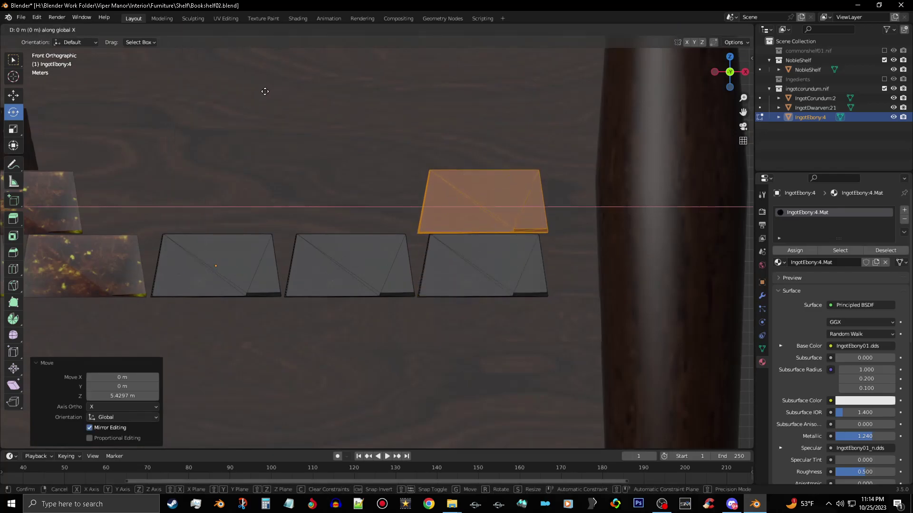
{"action": "left_click", "coordinate": [461, 87]}
Duplicate the second-tier ebony ingot about -11.9 m along X to complete the second tier
{"action": "left_click", "coordinate": [170, 34]}
{"action": "left_click", "coordinate": [198, 74]}
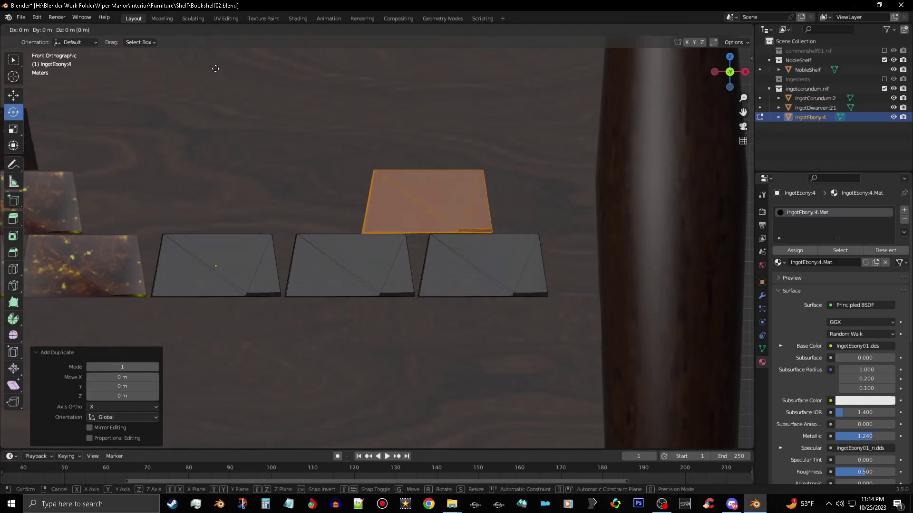
{"action": "key", "text": "x"}
{"action": "left_click", "coordinate": [55, 65]}
Duplicate the new second-tier ebony ingot about 5.4 m up along Z and shift the copy along X toward the stack's center
{"action": "left_click", "coordinate": [174, 30]}
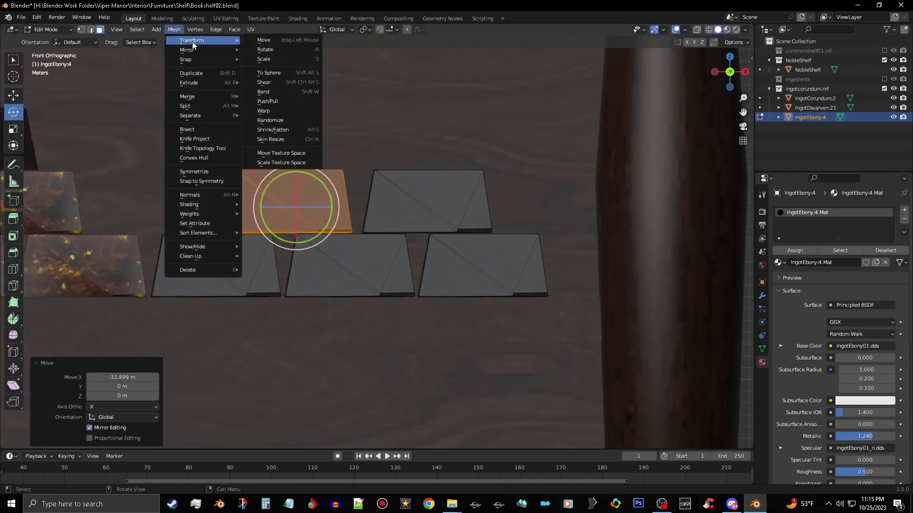
{"action": "left_click", "coordinate": [191, 74]}
{"action": "key", "text": "z"}
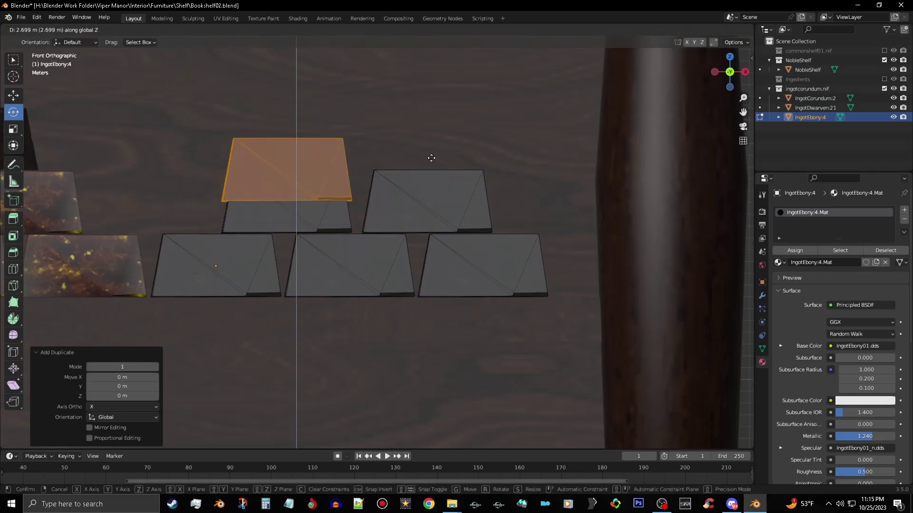
{"action": "left_click", "coordinate": [537, 259]}
{"action": "key", "text": "g"}
{"action": "key", "text": "x"}
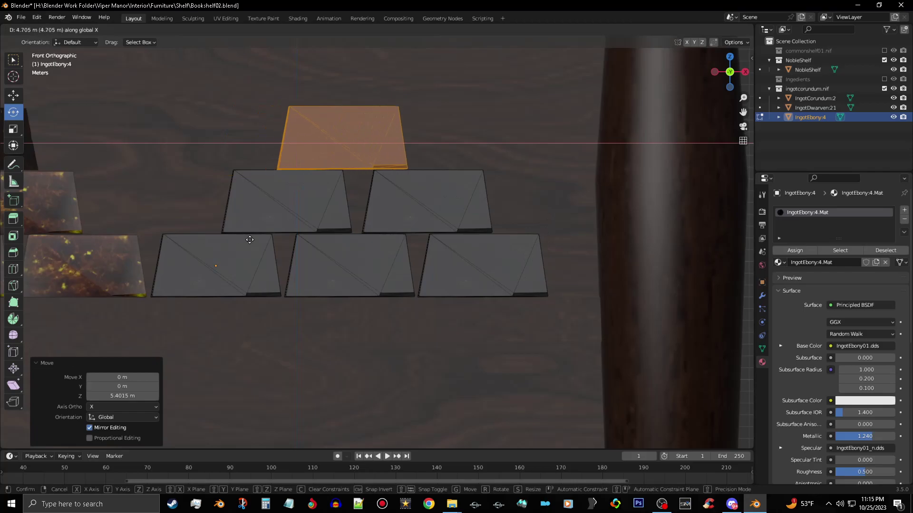
{"action": "left_click", "coordinate": [366, 245]}
Rotate the top ebony ingot 90° around the Z axis so it lies crosswise on the stack
{"action": "middle_click_drag", "start_coordinate": [366, 244], "coordinate": [370, 269]}
{"action": "left_click_drag", "start_coordinate": [345, 150], "coordinate": [247, 228]}
{"action": "left_click", "coordinate": [102, 396]}
{"action": "key", "text": "Return"}
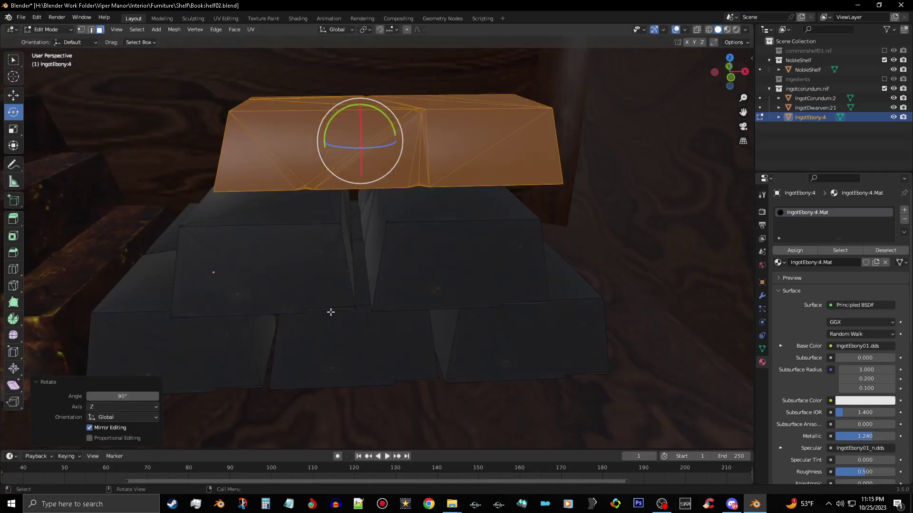
Adjust the crosswise top ebony ingot along X to center it on the second tier, and return to Object Mode
{"action": "key", "text": "g"}
{"action": "key", "text": "x"}
{"action": "left_click", "coordinate": [161, 316]}
{"action": "middle_click_drag", "start_coordinate": [542, 305], "coordinate": [554, 301]}
{"action": "key", "text": "Tab"}
{"action": "scroll", "coordinate": [554, 301], "scroll_direction": "down", "scroll_amount": 5}
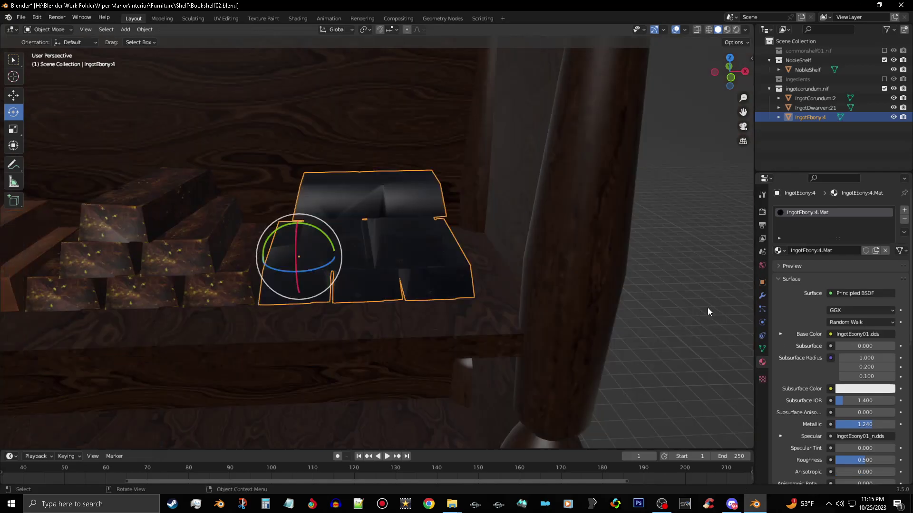
{"action": "middle_click_drag", "start_coordinate": [709, 308], "coordinate": [661, 333]}
{"action": "scroll", "coordinate": [661, 333], "scroll_direction": "up", "scroll_amount": 2}
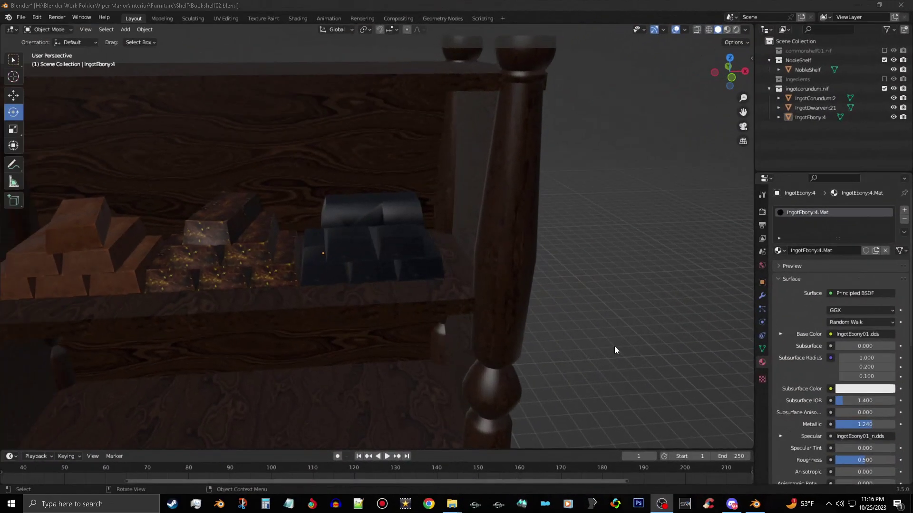
{"action": "left_click", "coordinate": [628, 4]}
{"action": "middle_click_drag", "start_coordinate": [526, 284], "coordinate": [522, 310]}
{"action": "scroll", "coordinate": [433, 327], "scroll_direction": "down", "scroll_amount": 3}
{"action": "middle_click_drag", "start_coordinate": [434, 327], "coordinate": [579, 342]}
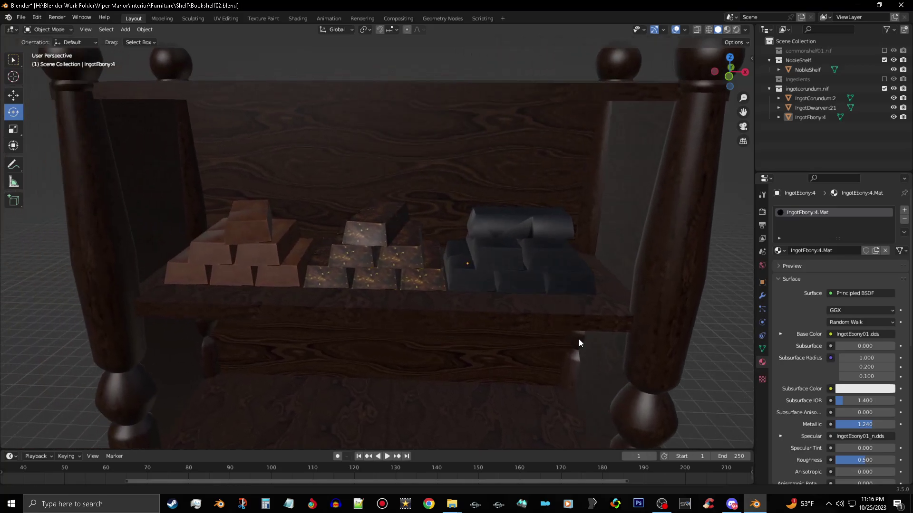
Rename the ingotcorundum.nif collection that holds the three ingot stacks to Ingots
{"action": "left_click", "coordinate": [521, 270]}
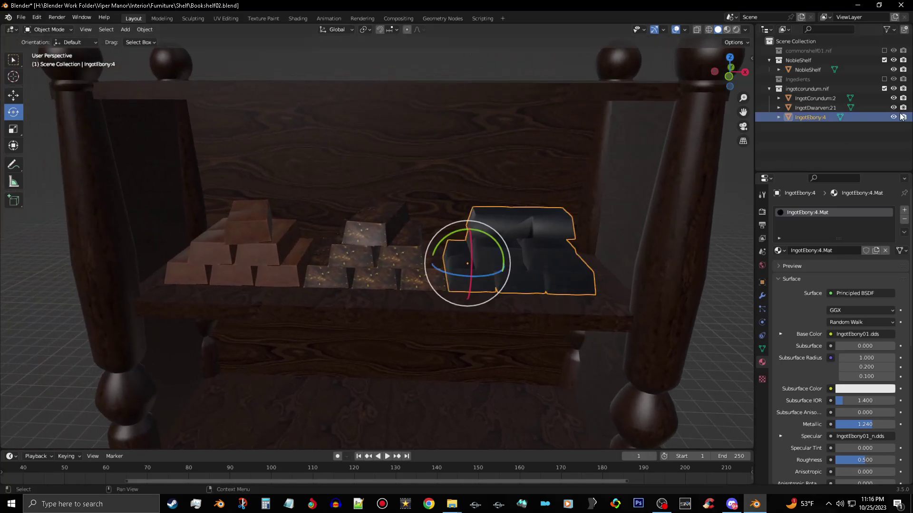
{"action": "left_click", "coordinate": [803, 91]}
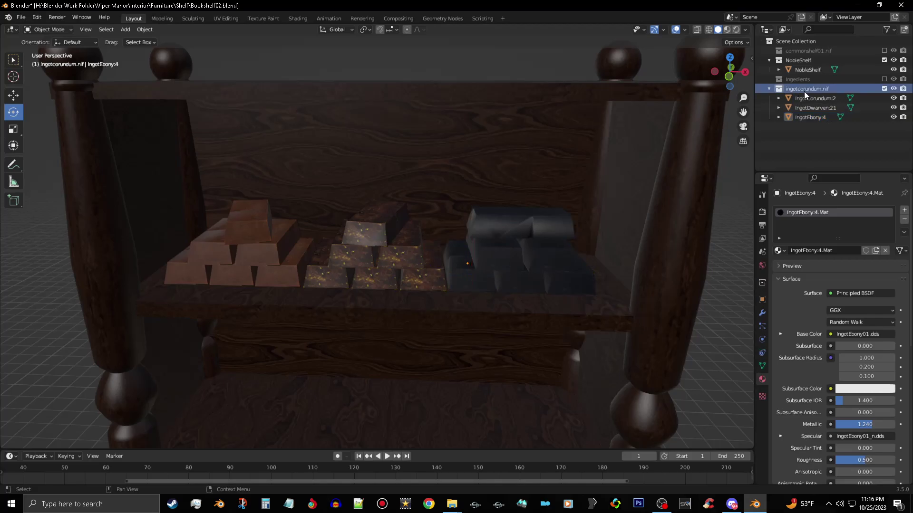
{"action": "double_click", "coordinate": [801, 92]}
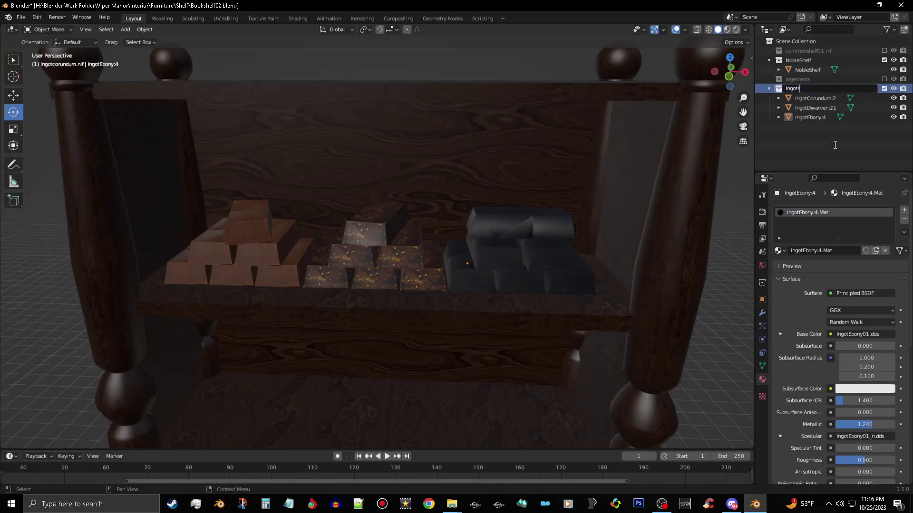
{"action": "key", "text": "Return"}
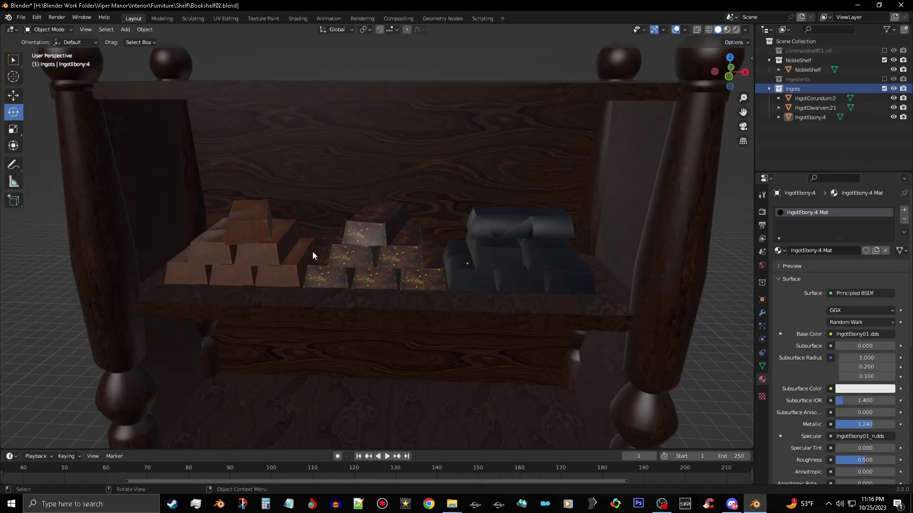
Move the corundum, Dwarven and ebony ingot stacks together about 1.29 m along X to center them between the shelf posts
{"action": "left_click", "coordinate": [538, 273]}
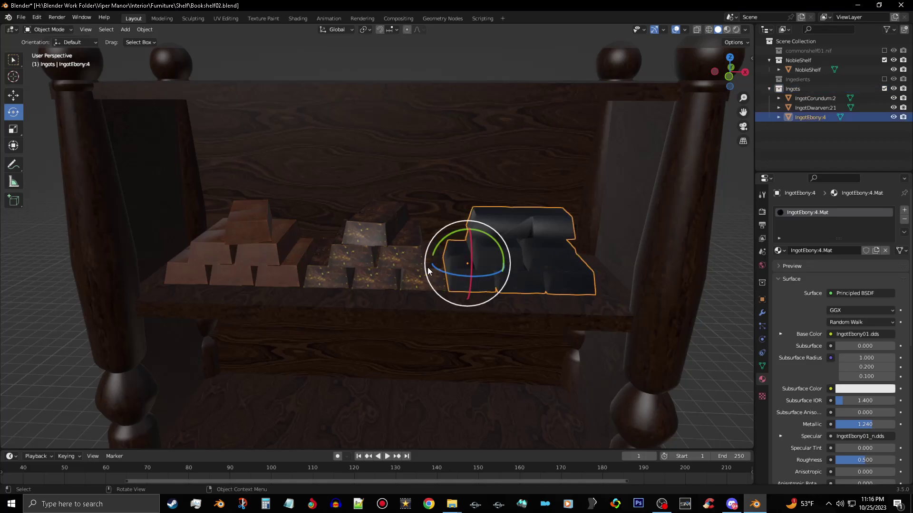
{"action": "left_click", "coordinate": [386, 268], "text": "shift"}
{"action": "left_click", "coordinate": [234, 258], "text": "shift"}
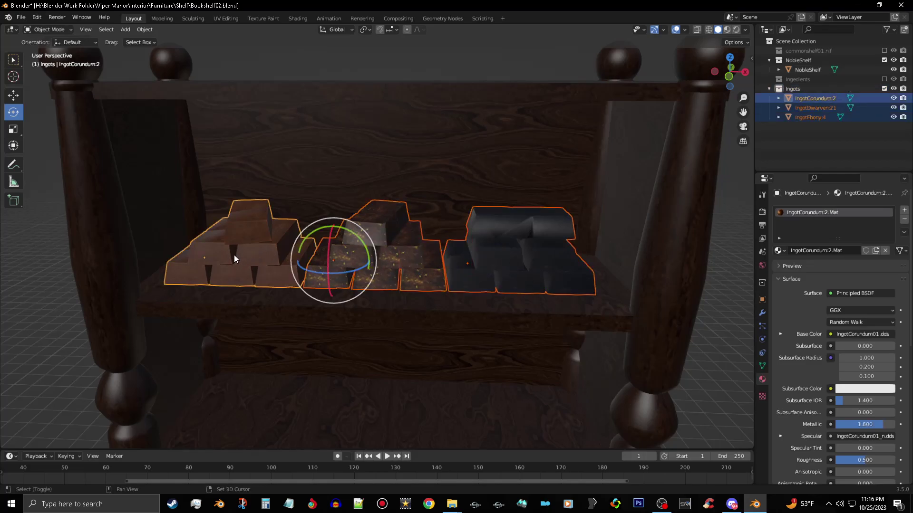
{"action": "left_click", "coordinate": [727, 77]}
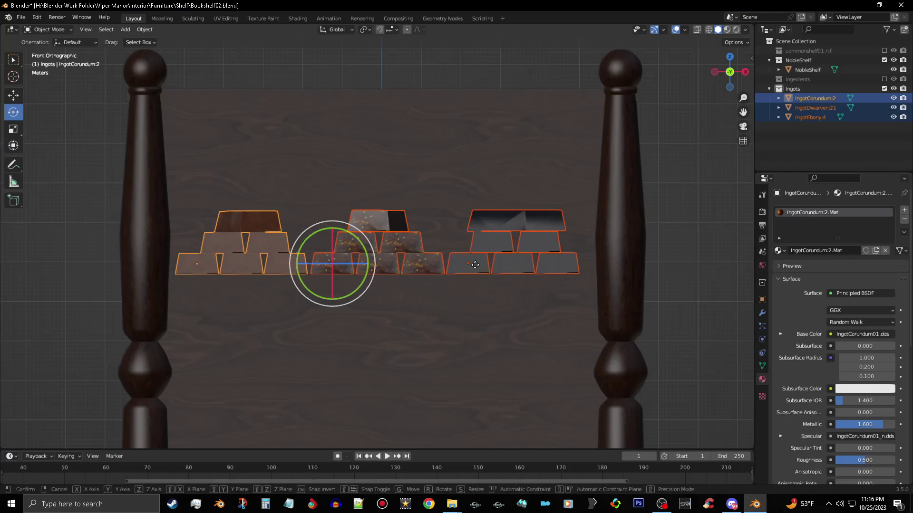
{"action": "key", "text": "g"}
{"action": "key", "text": "x"}
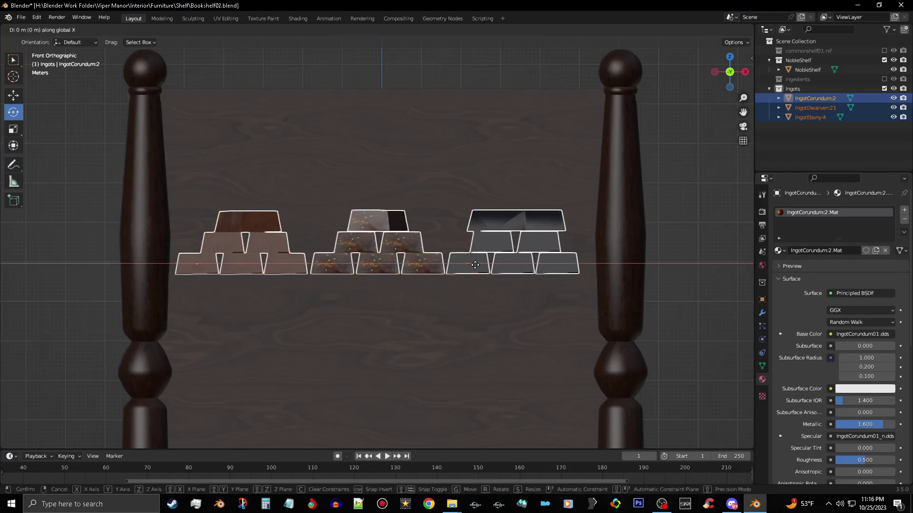
{"action": "left_click", "coordinate": [526, 268]}
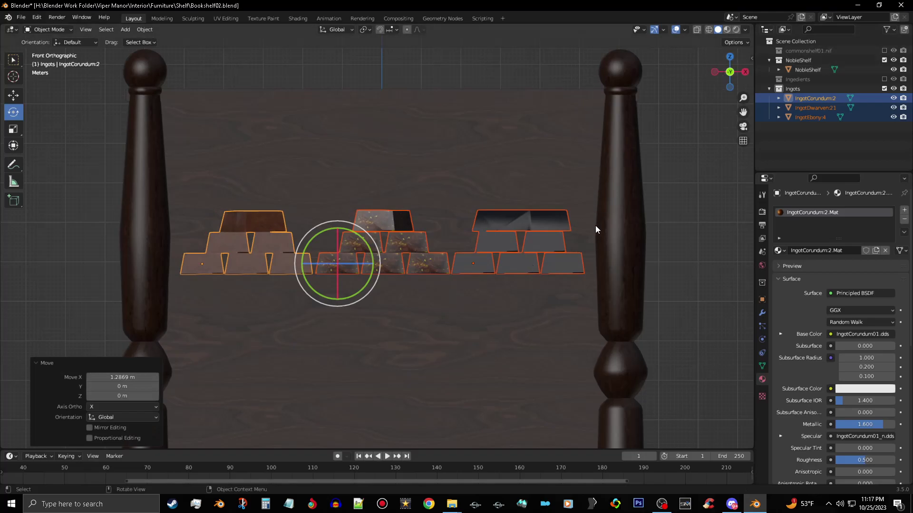
{"action": "left_click", "coordinate": [682, 250]}
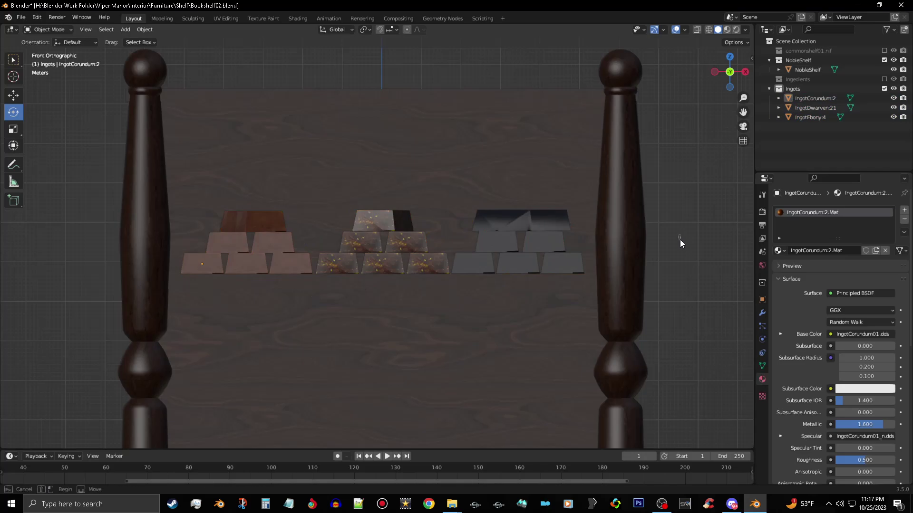
{"action": "right_click", "coordinate": [683, 252]}
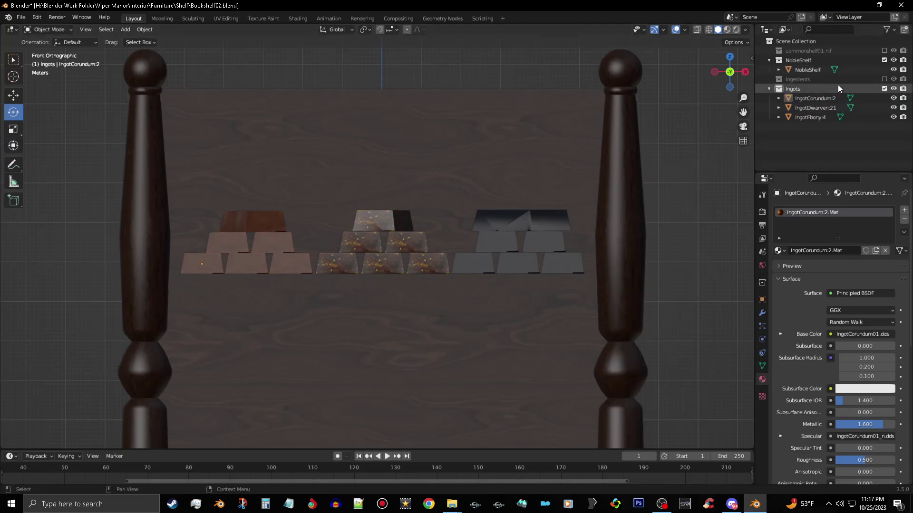
{"action": "left_click", "coordinate": [826, 98]}
{"action": "middle_click_drag", "start_coordinate": [646, 209], "coordinate": [646, 259]}
{"action": "left_click", "coordinate": [665, 278]}
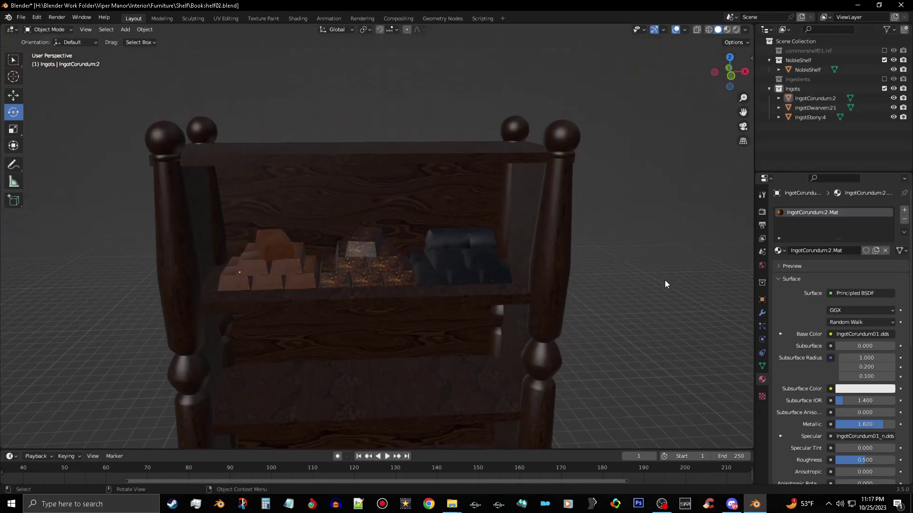
{"action": "middle_click_drag", "start_coordinate": [558, 345], "coordinate": [551, 349]}
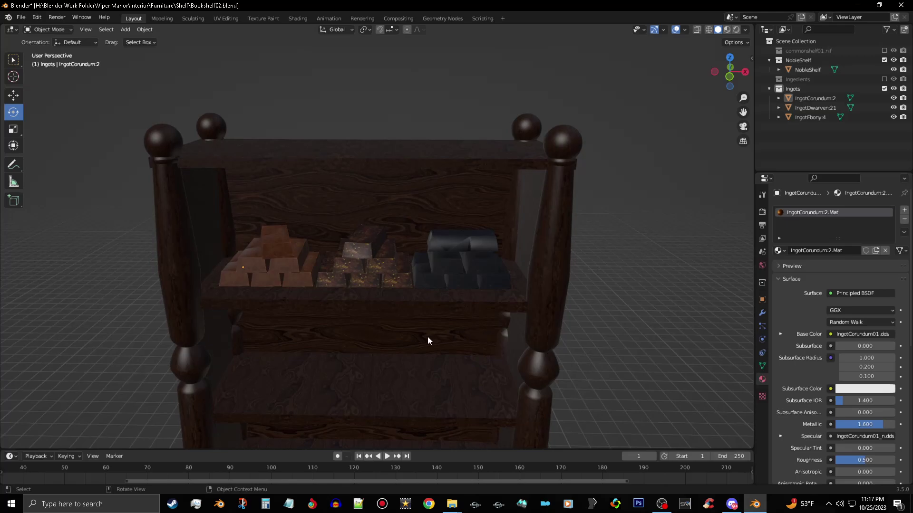
{"action": "middle_click_drag", "start_coordinate": [426, 334], "coordinate": [463, 285], "text": "shift"}
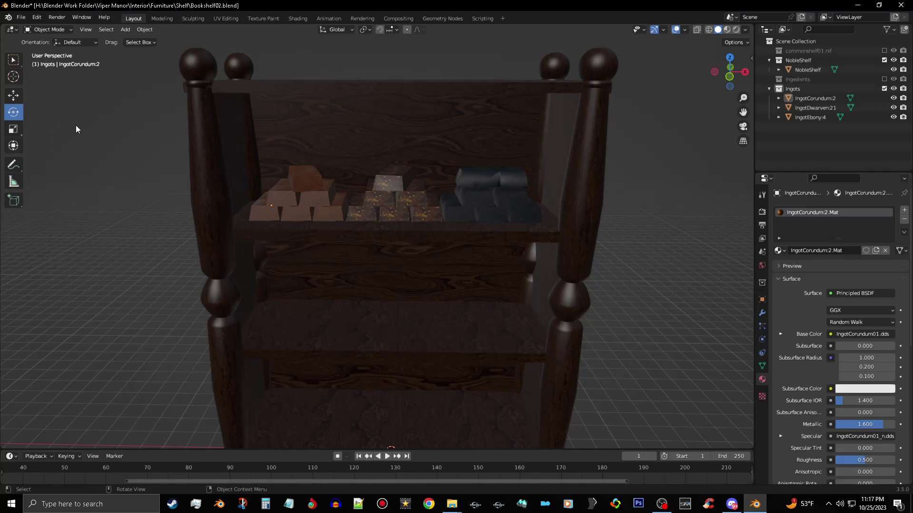
Import the Blades helmet mesh helmetbladesgo.nif from the vanilla meshes\armor\blades folder as a Nifly NIF
{"action": "left_click", "coordinate": [22, 18]}
{"action": "mouse_move", "coordinate": [67, 144]}
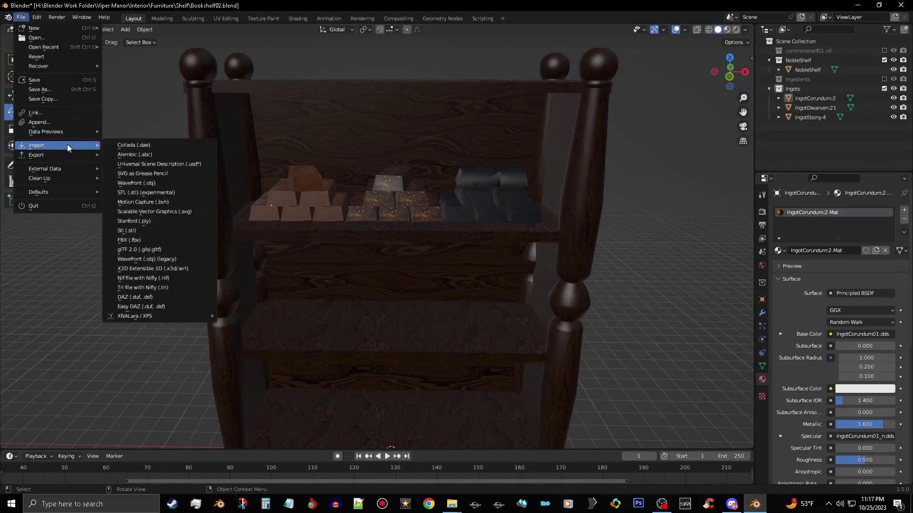
{"action": "left_click", "coordinate": [195, 276]}
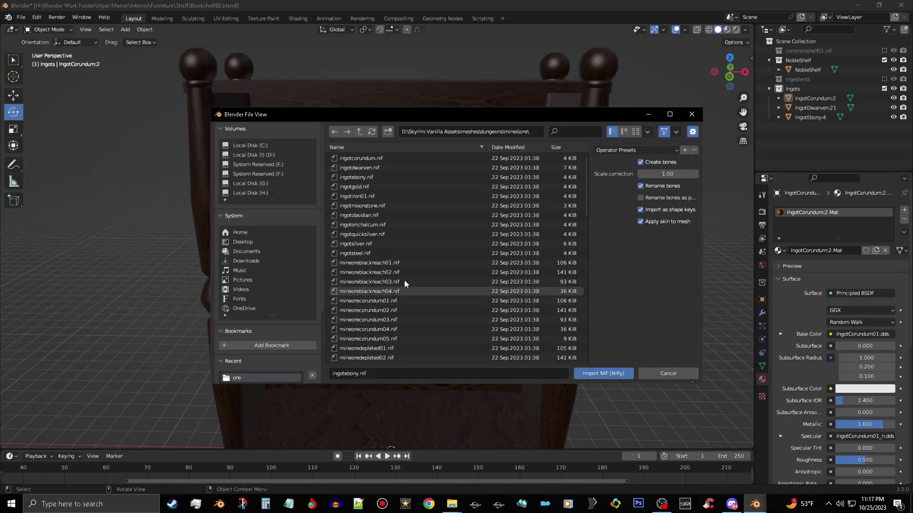
{"action": "left_click", "coordinate": [358, 132]}
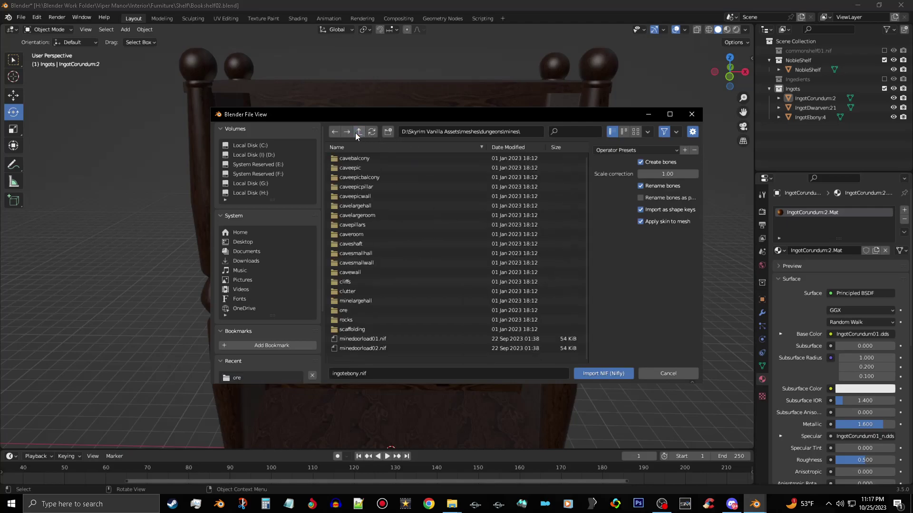
{"action": "left_click", "coordinate": [358, 132]}
{"action": "left_click", "coordinate": [358, 133]}
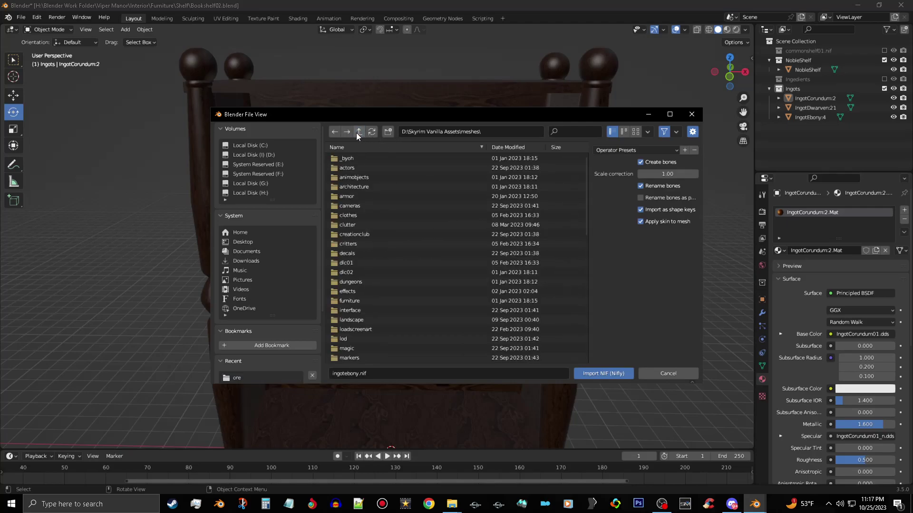
{"action": "left_click", "coordinate": [384, 197]}
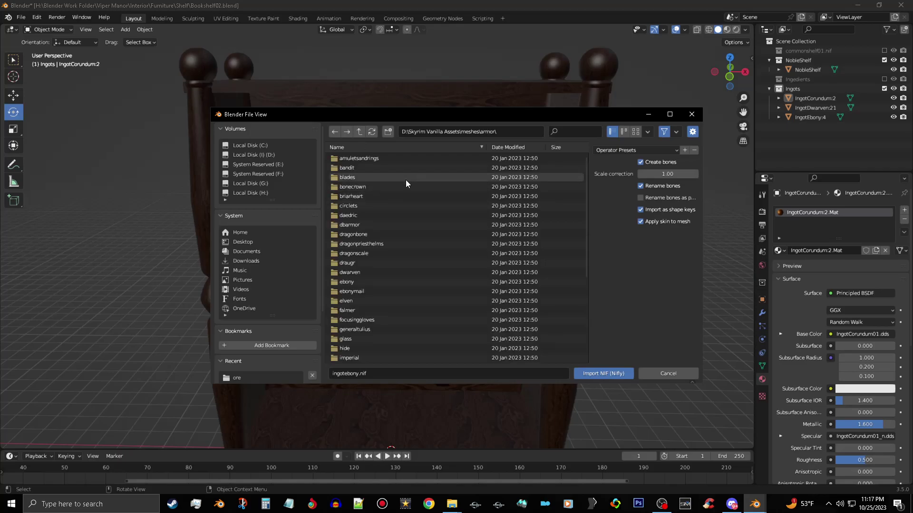
{"action": "left_click", "coordinate": [406, 181]}
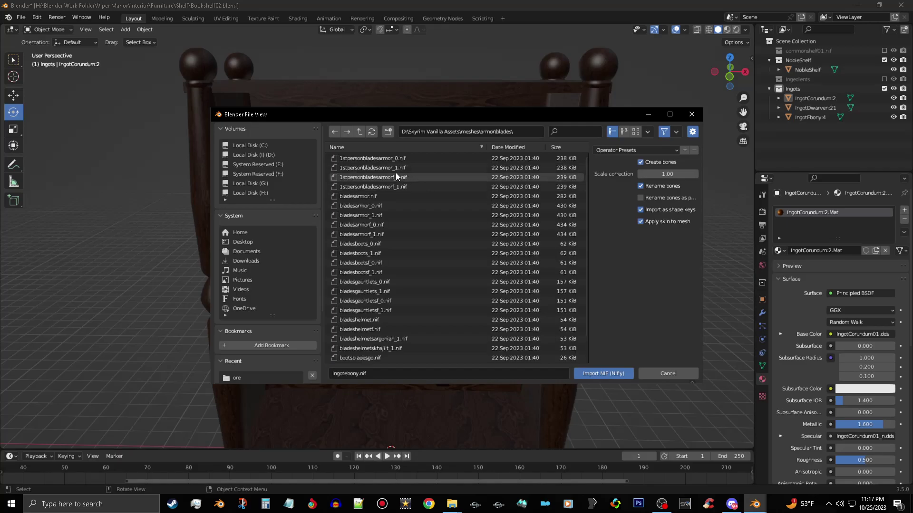
{"action": "scroll", "coordinate": [395, 275], "scroll_direction": "down", "scroll_amount": 1}
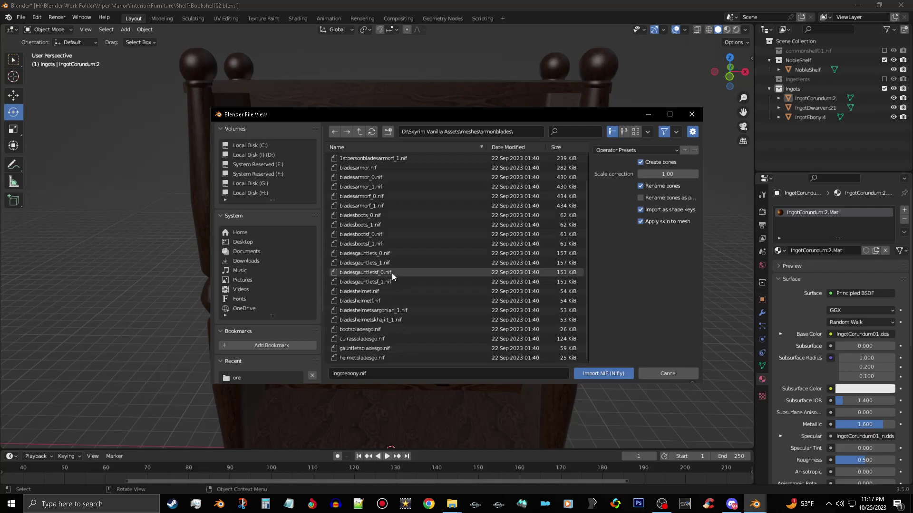
{"action": "left_click", "coordinate": [387, 357]}
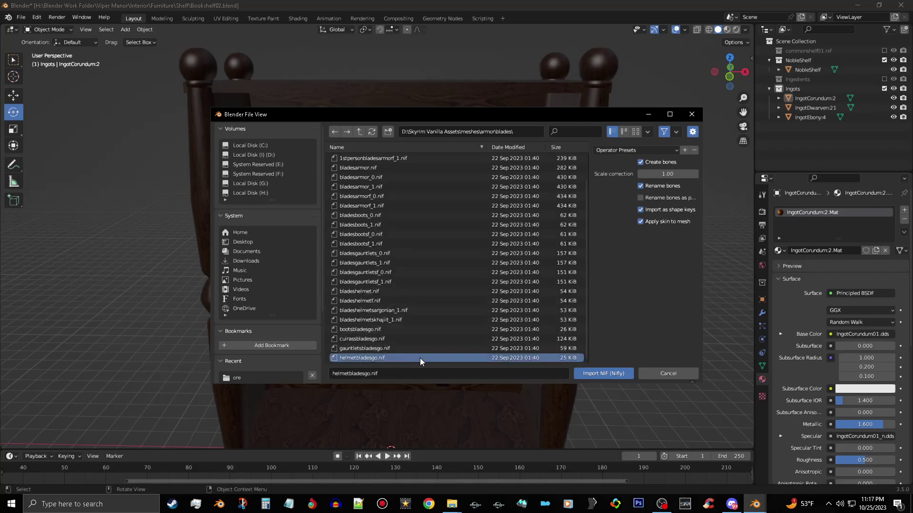
{"action": "left_click", "coordinate": [617, 375]}
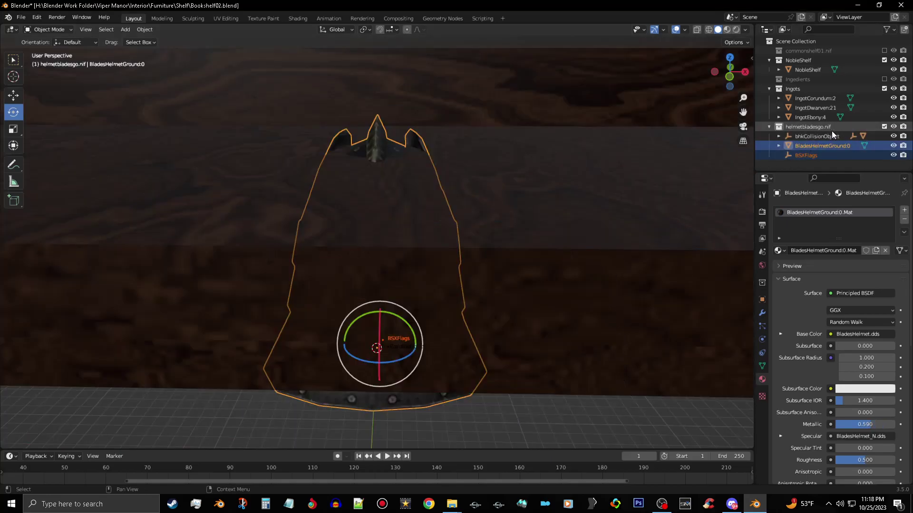
Delete the bhkCollisionObject, bhkRigidBody, bhkConvexVerticesShape and BSXFlags objects from the helmetbladesgo.nif collection
{"action": "left_click", "coordinate": [823, 137]}
{"action": "right_click", "coordinate": [823, 137]}
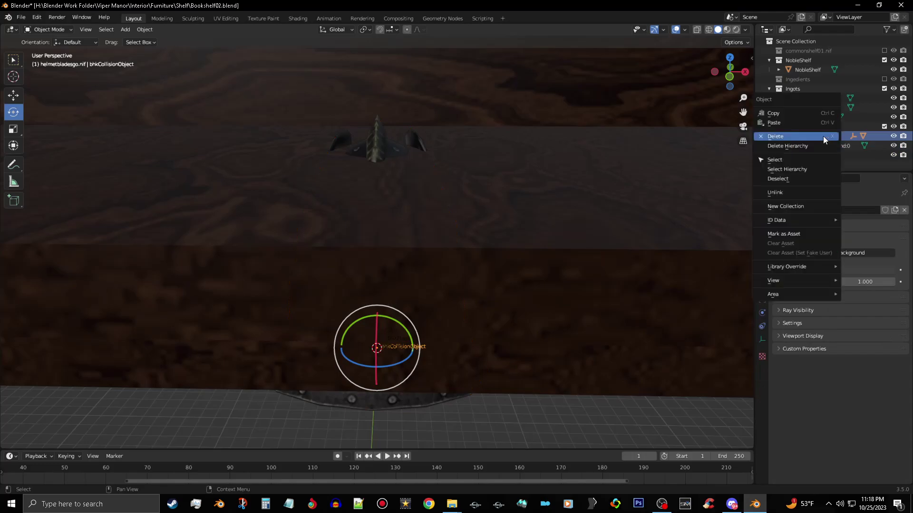
{"action": "left_click", "coordinate": [822, 136]}
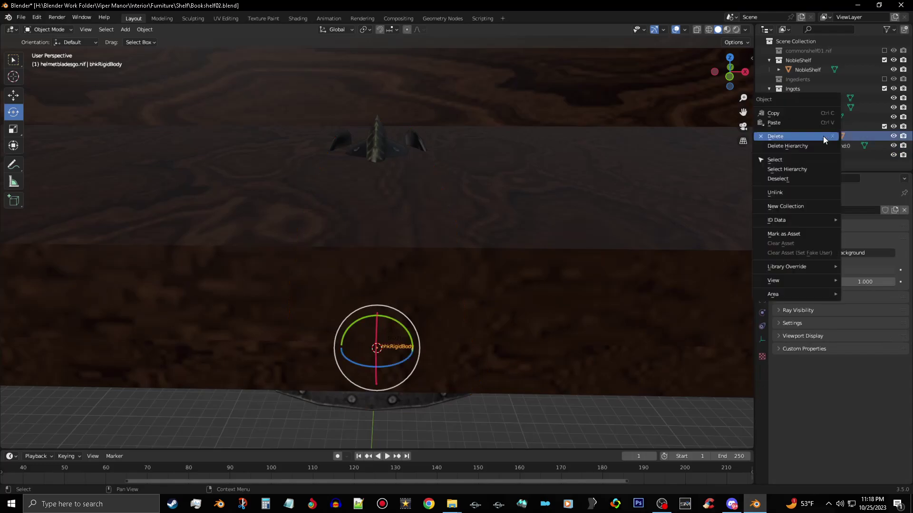
{"action": "left_click", "coordinate": [823, 136]}
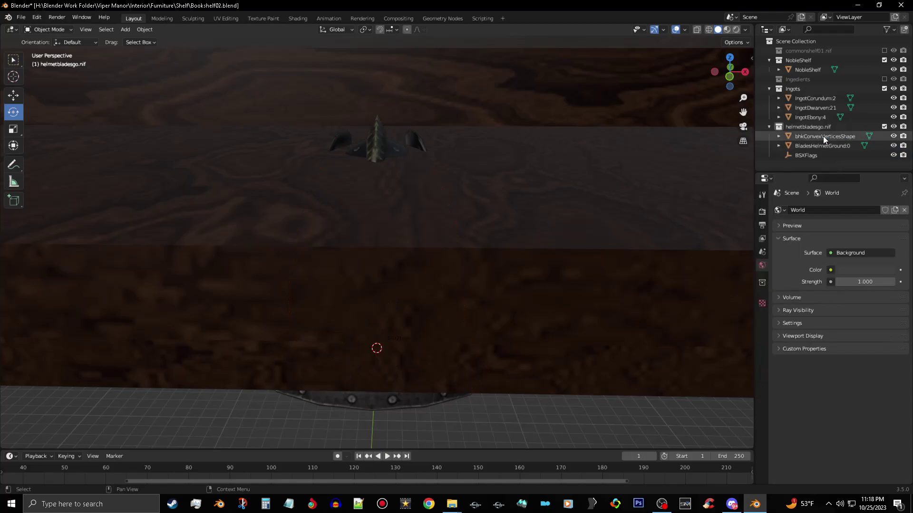
{"action": "right_click", "coordinate": [823, 136]}
{"action": "left_click", "coordinate": [822, 136]}
{"action": "left_click", "coordinate": [810, 147]}
{"action": "right_click", "coordinate": [811, 146]}
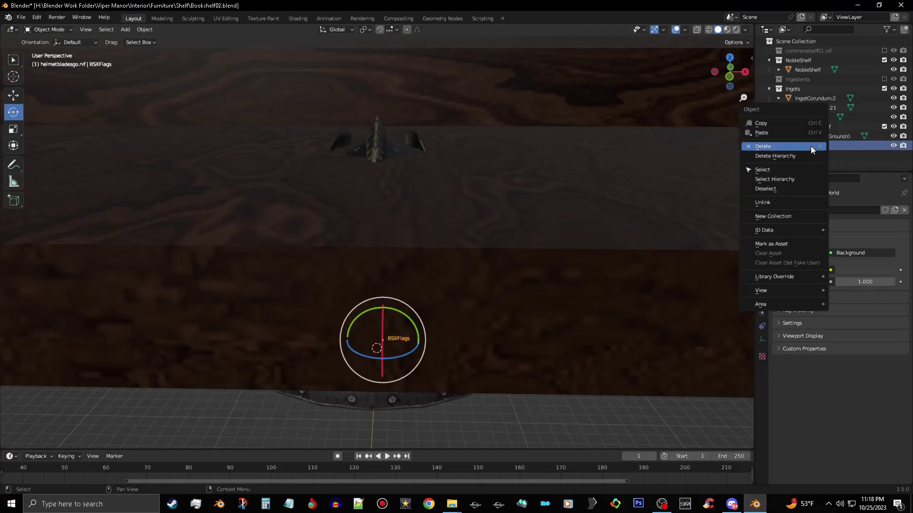
{"action": "left_click", "coordinate": [810, 146]}
Move BladesHelmetGround:0 into the Ingots collection and delete the emptied helmetbladesgo.nif collection
{"action": "left_click", "coordinate": [816, 136]}
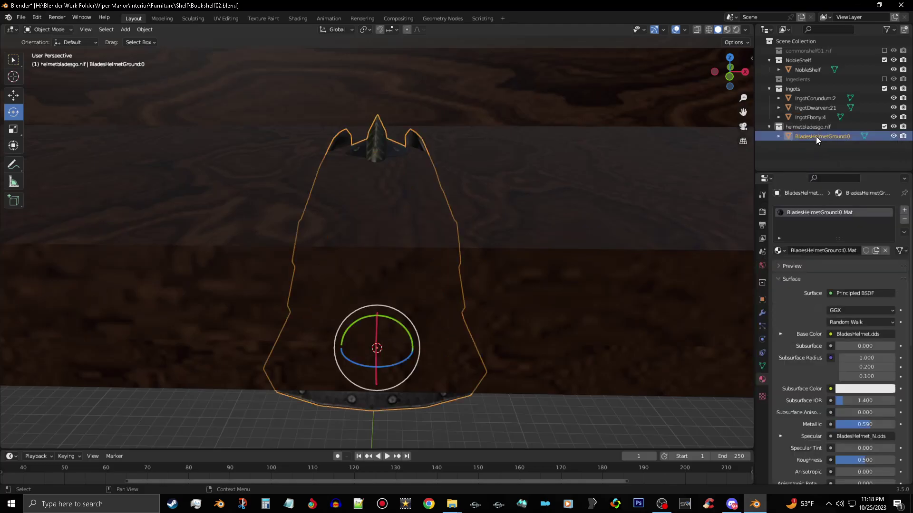
{"action": "left_click", "coordinate": [778, 136]}
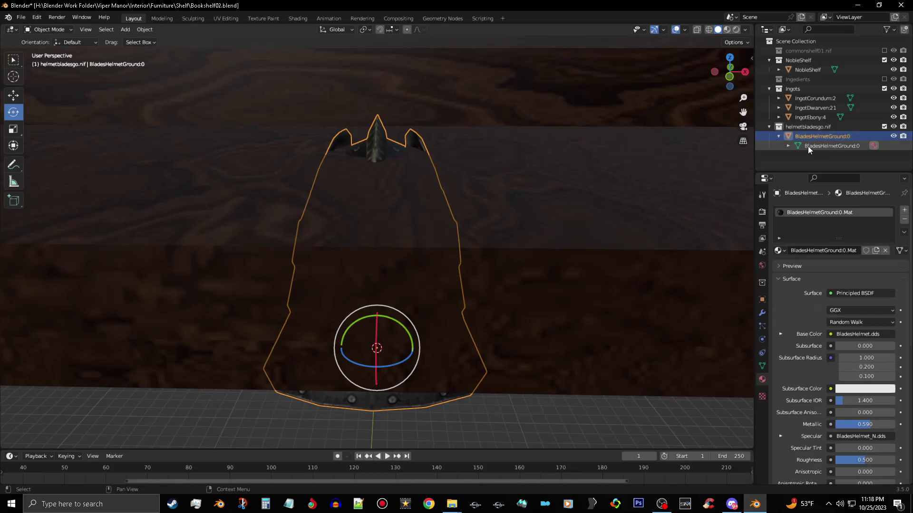
{"action": "left_click", "coordinate": [778, 137]}
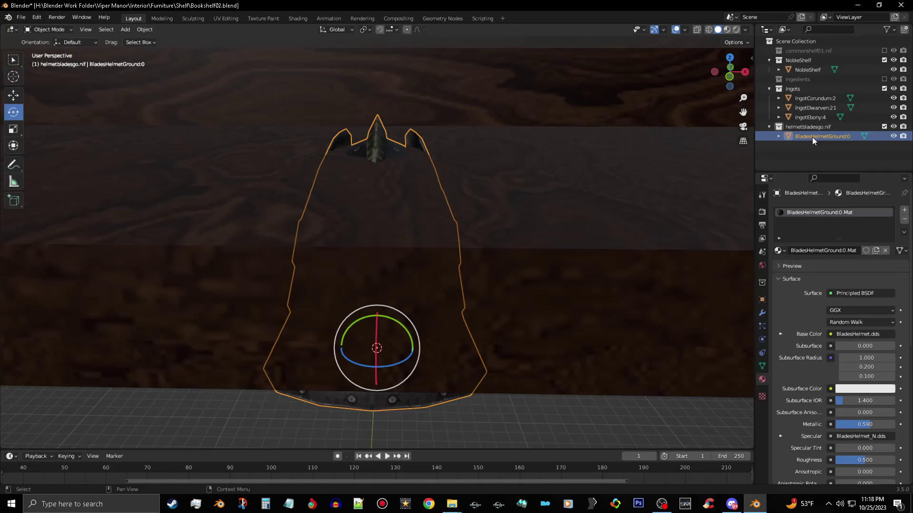
{"action": "left_click_drag", "start_coordinate": [814, 135], "coordinate": [803, 90]}
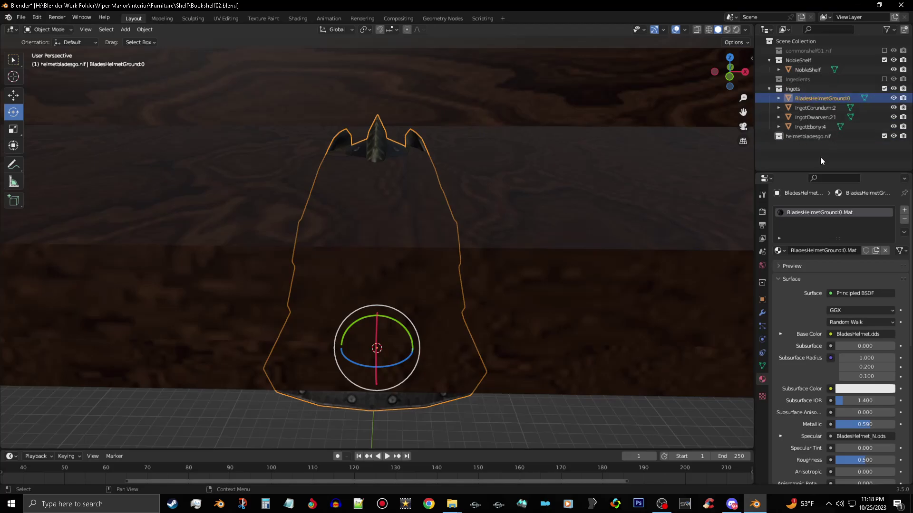
{"action": "left_click", "coordinate": [802, 136]}
{"action": "right_click", "coordinate": [805, 136]}
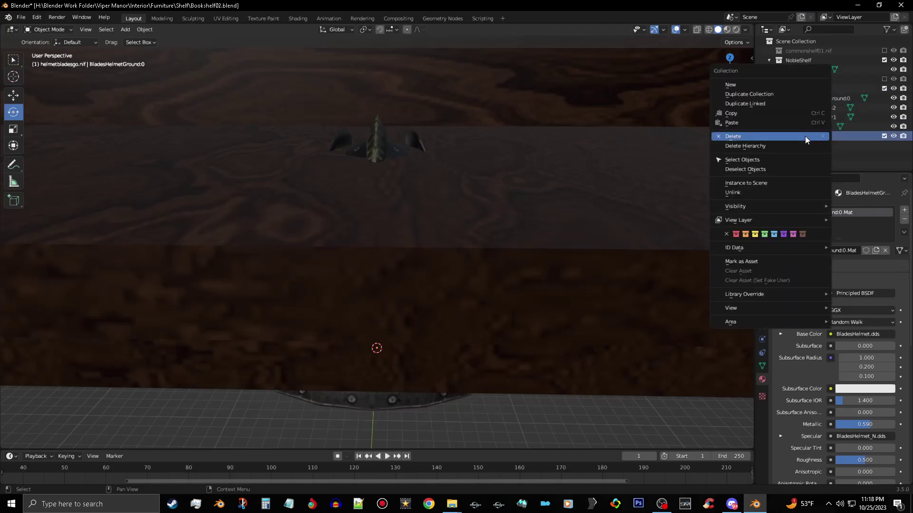
{"action": "left_click", "coordinate": [805, 136]}
Raise the Blades helmet about 64.81 m along Z to just above the middle shelf board
{"action": "left_click", "coordinate": [811, 98]}
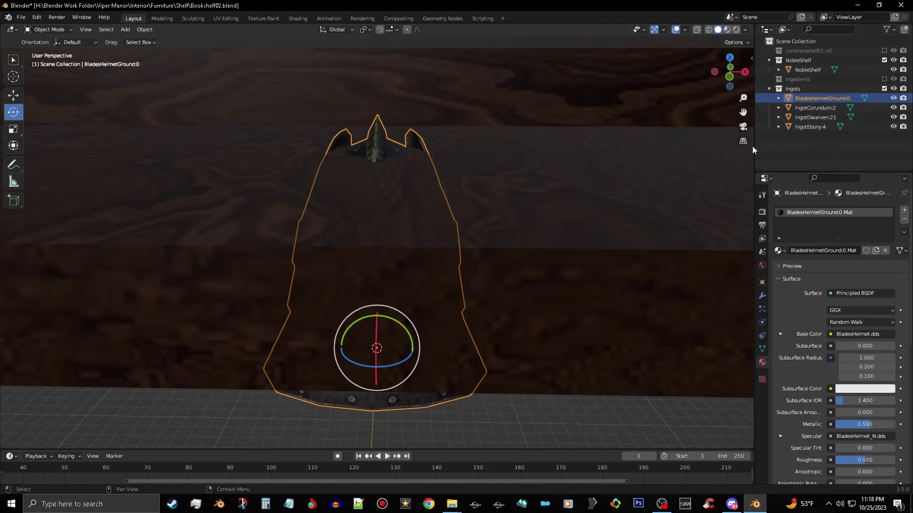
{"action": "key", "text": "KP_Decimal"}
{"action": "scroll", "coordinate": [647, 186], "scroll_direction": "down", "scroll_amount": 4}
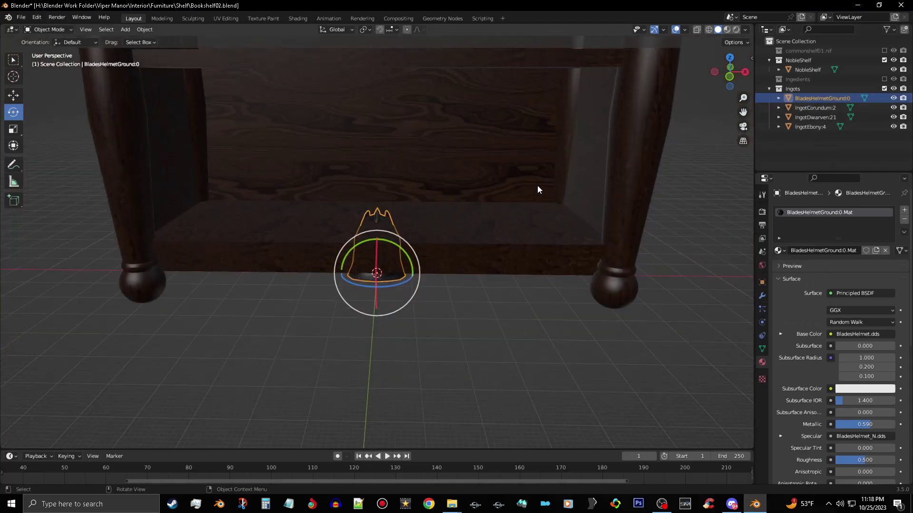
{"action": "key", "text": "g"}
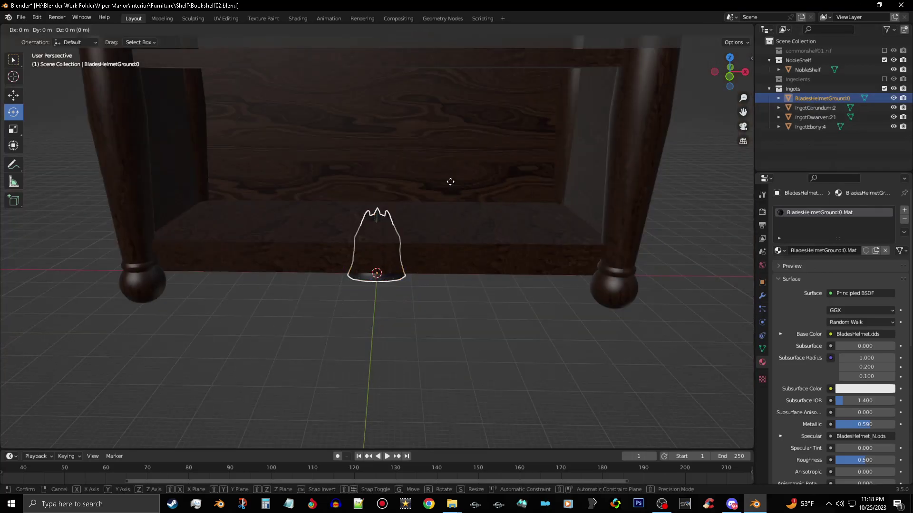
{"action": "key", "text": "z"}
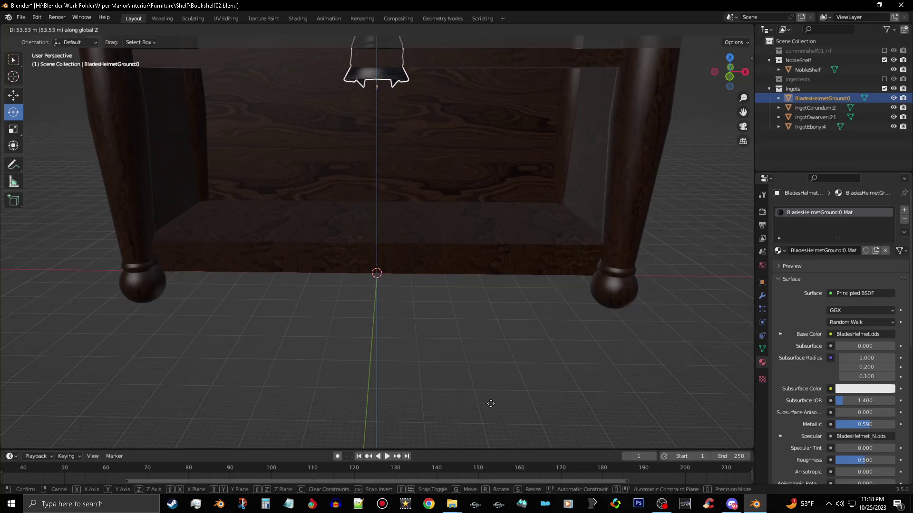
{"action": "left_click", "coordinate": [483, 258]}
{"action": "middle_click_drag", "start_coordinate": [490, 253], "coordinate": [504, 407], "text": "shift"}
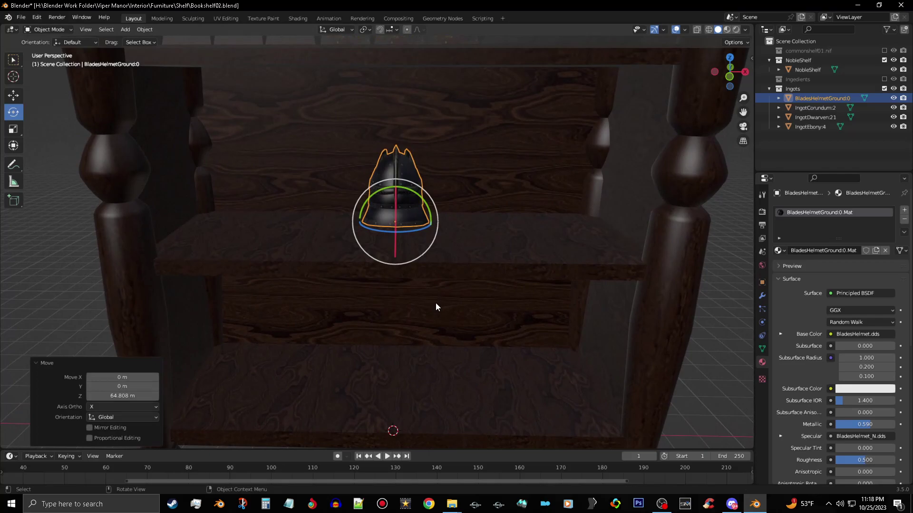
{"action": "scroll", "coordinate": [434, 304], "scroll_direction": "up", "scroll_amount": 3}
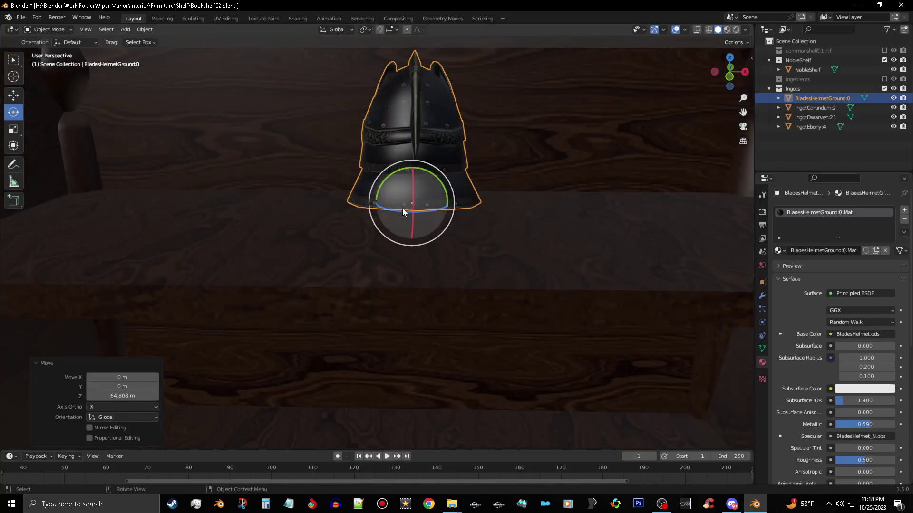
Try rotating the Blades helmet 150° about Z and lowering it about 1.33 m, and undo both changes
{"action": "left_click_drag", "start_coordinate": [398, 211], "coordinate": [496, 198]}
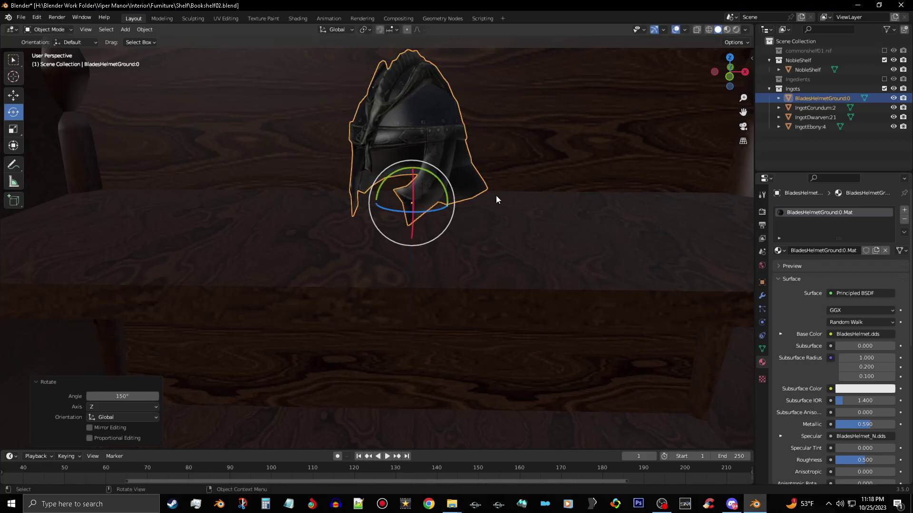
{"action": "middle_click_drag", "start_coordinate": [486, 231], "coordinate": [486, 217]}
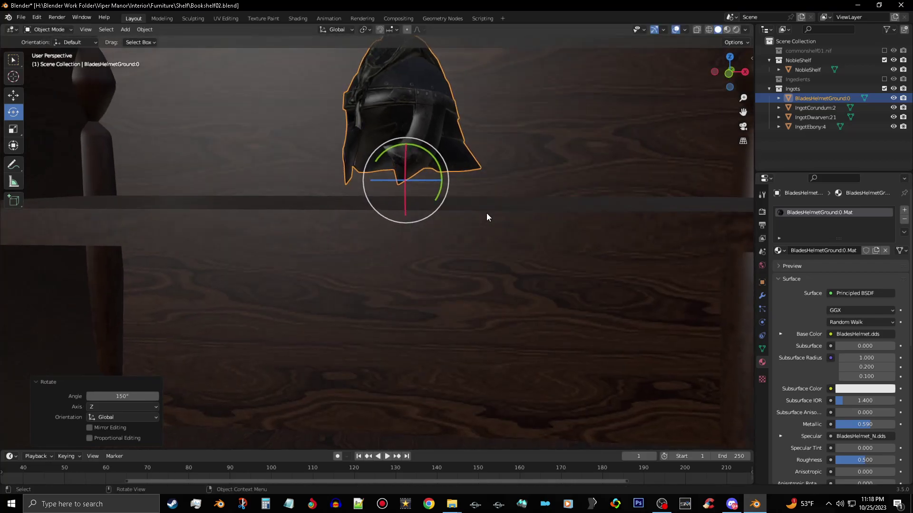
{"action": "key", "text": "g"}
{"action": "key", "text": "z"}
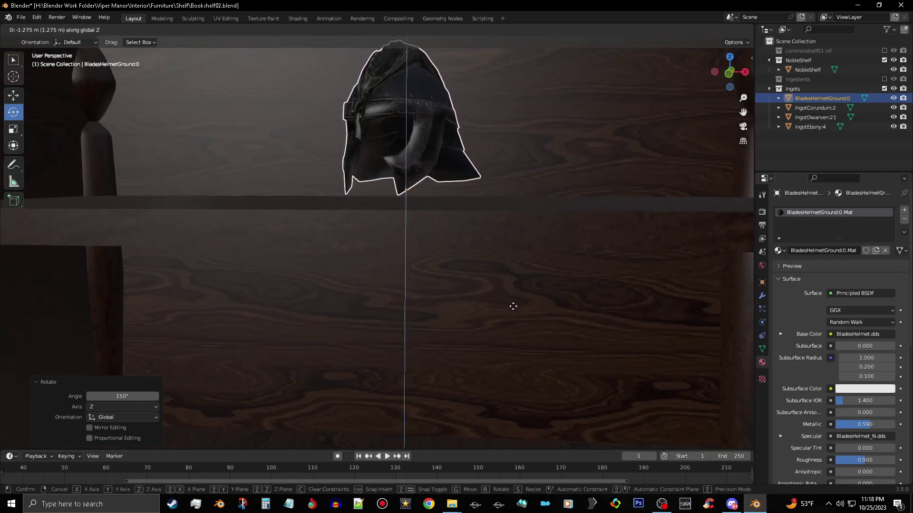
{"action": "left_click", "coordinate": [514, 313]}
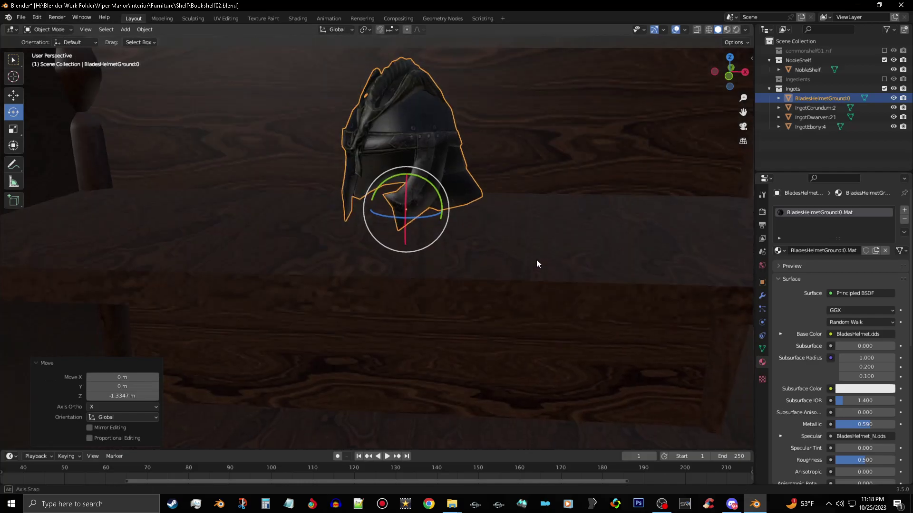
{"action": "middle_click_drag", "start_coordinate": [537, 263], "coordinate": [540, 265]}
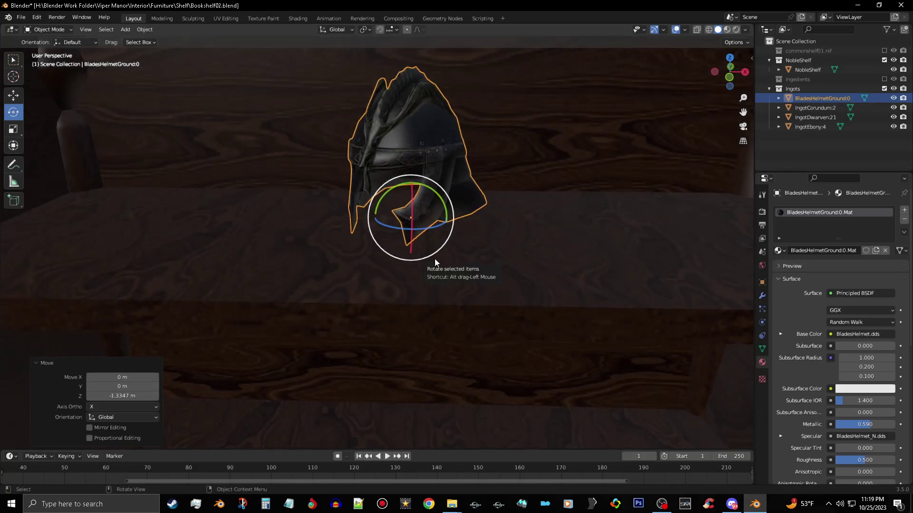
{"action": "key", "text": "ctrl+z"}
{"action": "key", "text": "ctrl+z"}
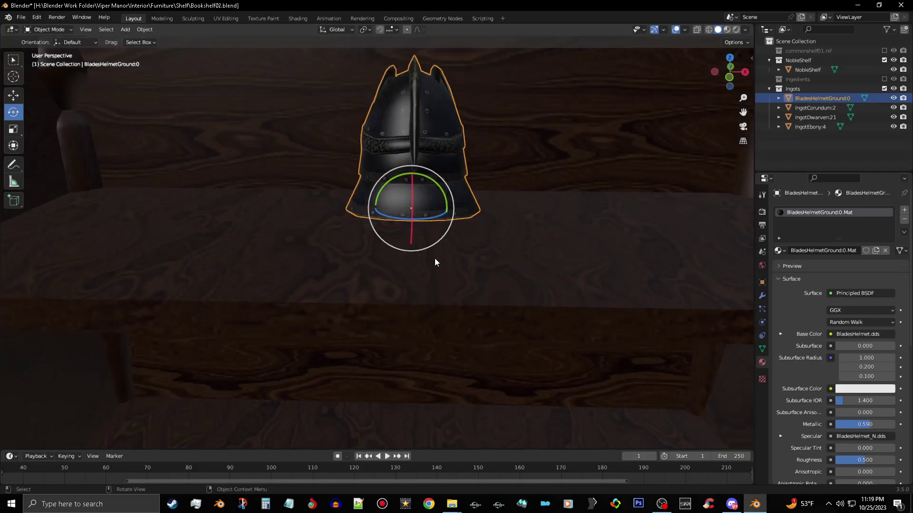
Tilt the Blades helmet about 4.22° around X and lower it about 3.07 m along Z onto the shelf board
{"action": "middle_click_drag", "start_coordinate": [521, 207], "coordinate": [452, 189]}
{"action": "scroll", "coordinate": [408, 217], "scroll_direction": "up", "scroll_amount": 3}
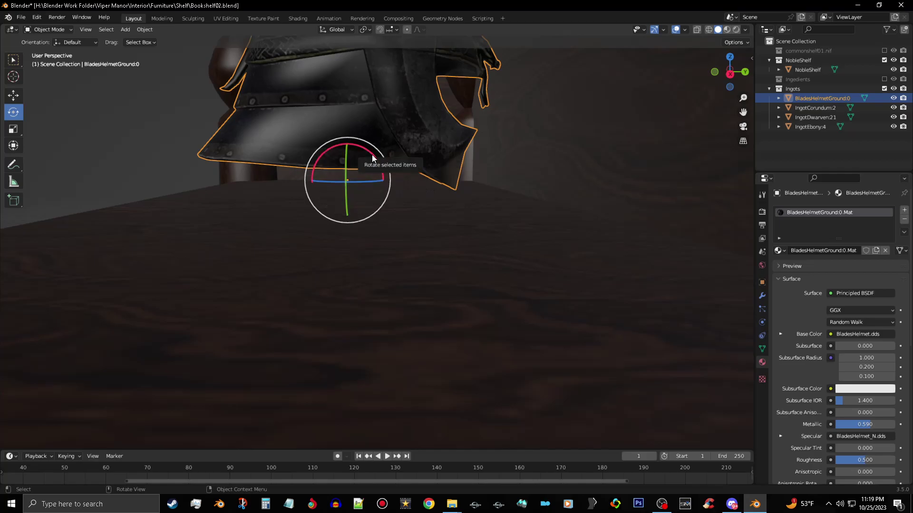
{"action": "left_click_drag", "start_coordinate": [372, 155], "coordinate": [372, 153]}
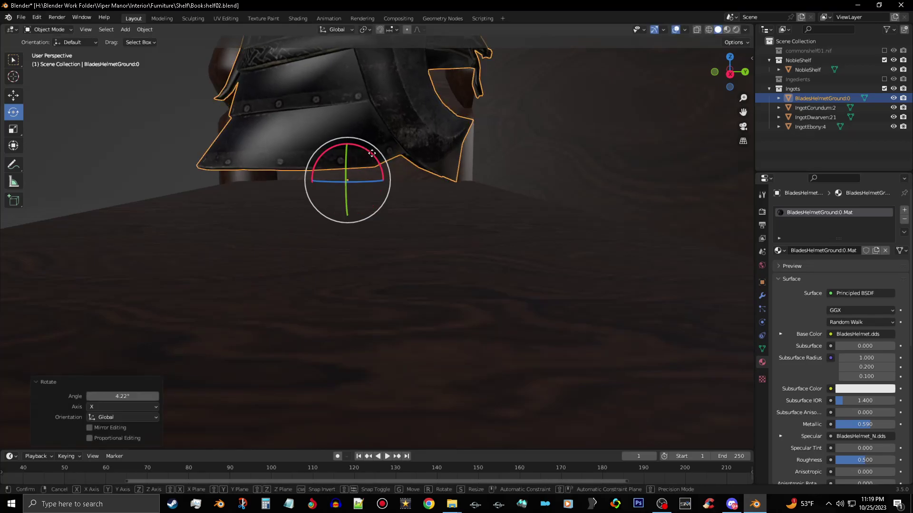
{"action": "key", "text": "g"}
{"action": "key", "text": "z"}
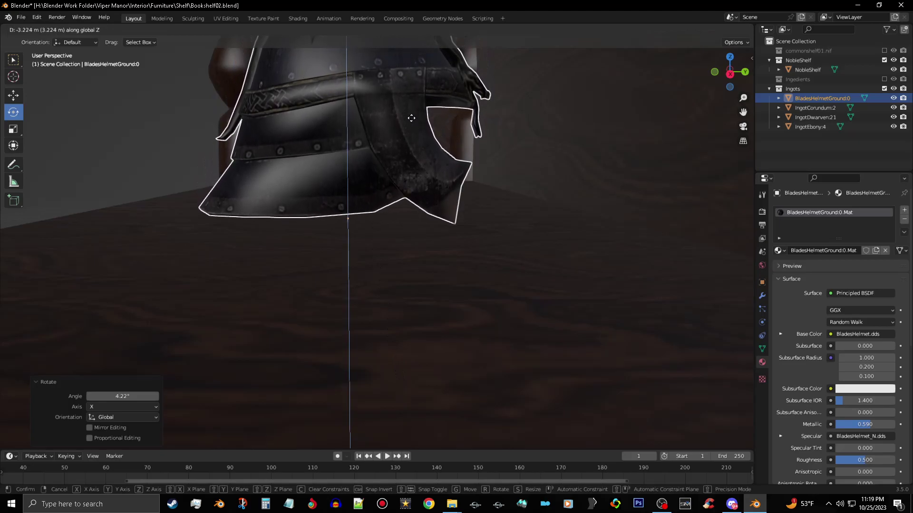
{"action": "left_click", "coordinate": [455, 103]}
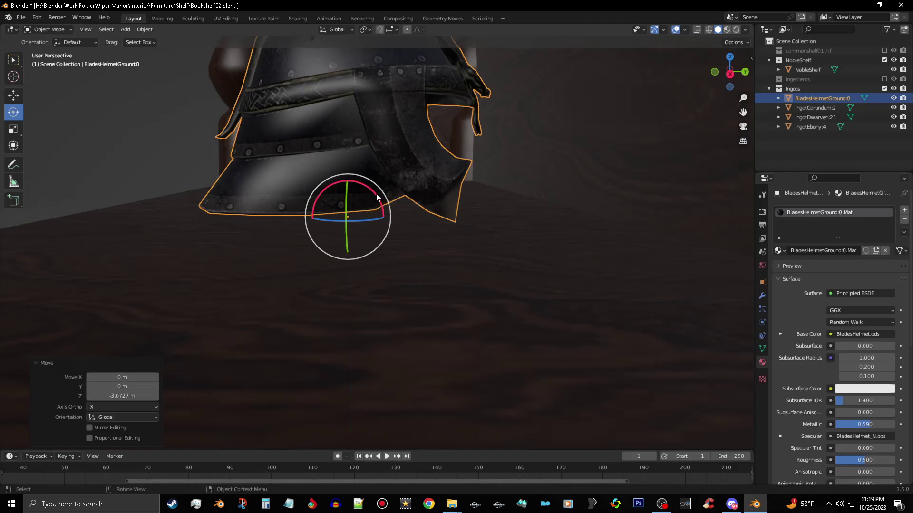
Tilt the Blades helmet a further 2.19° or so around X and lower it about 0.54 m along Z
{"action": "left_click_drag", "start_coordinate": [375, 192], "coordinate": [372, 193]}
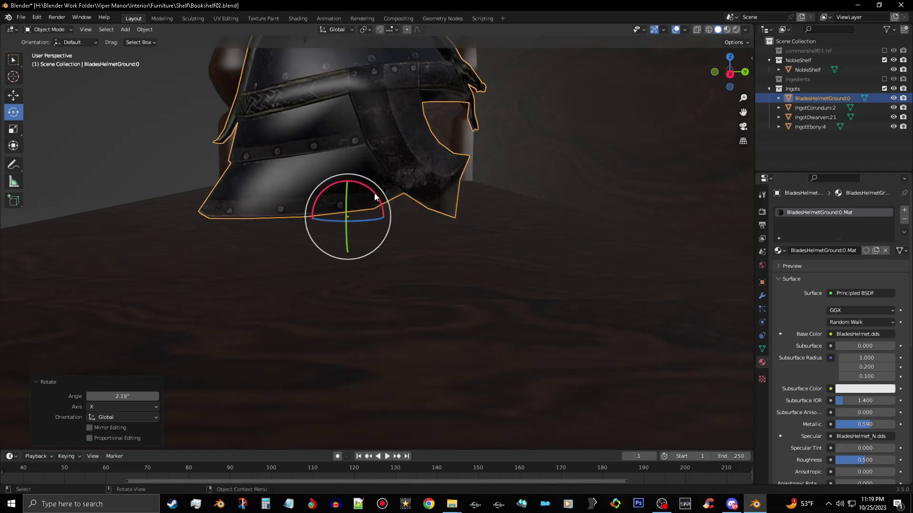
{"action": "key", "text": "g"}
{"action": "key", "text": "z"}
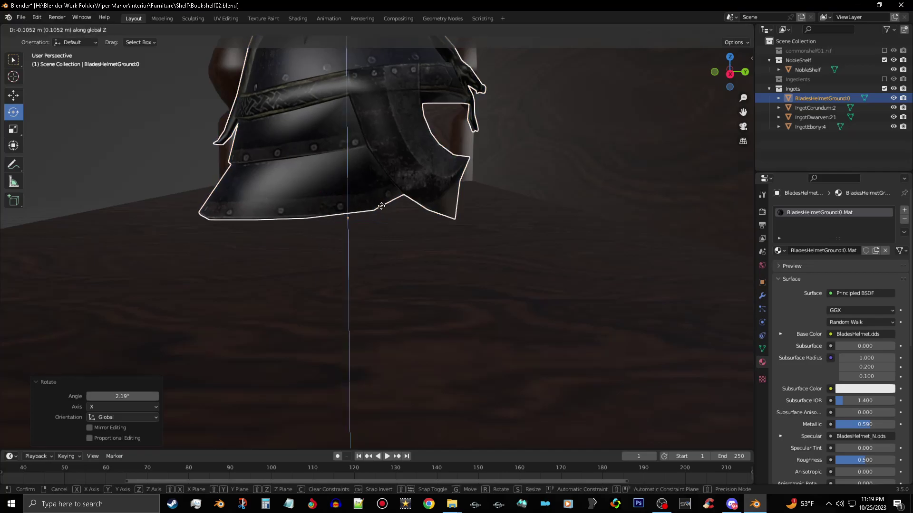
{"action": "left_click", "coordinate": [414, 256]}
{"action": "middle_click_drag", "start_coordinate": [403, 254], "coordinate": [498, 270]}
{"action": "scroll", "coordinate": [498, 270], "scroll_direction": "down", "scroll_amount": 3}
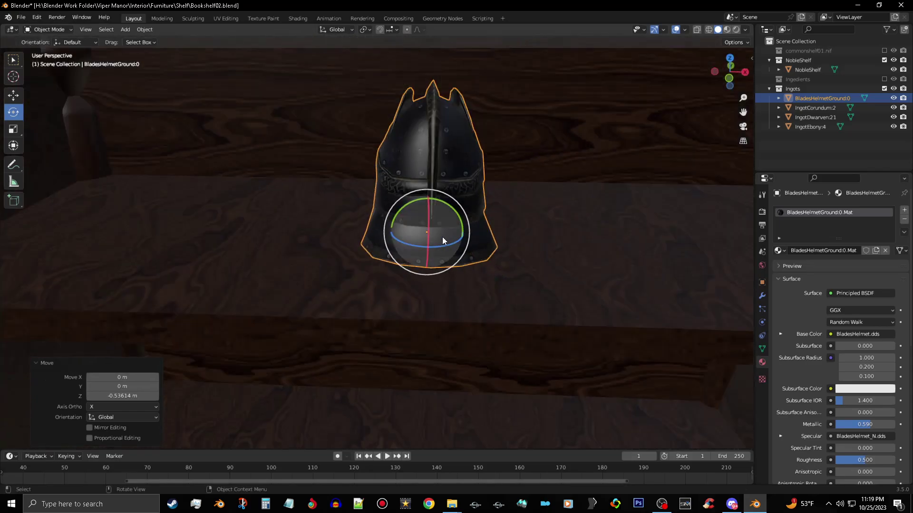
Rotate the Blades helmet 180° around Z so it faces the front of the shelf
{"action": "left_click_drag", "start_coordinate": [448, 244], "coordinate": [457, 222]}
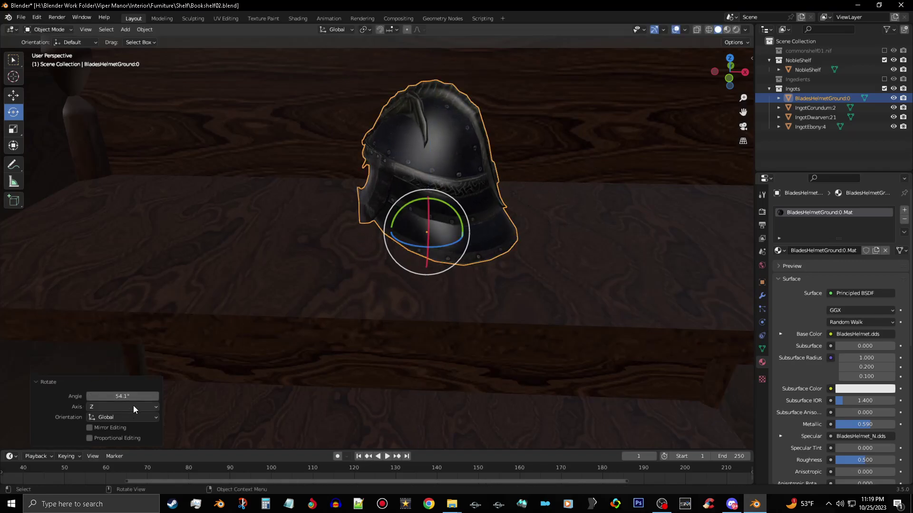
{"action": "left_click", "coordinate": [102, 396]}
{"action": "type", "text": "180"}
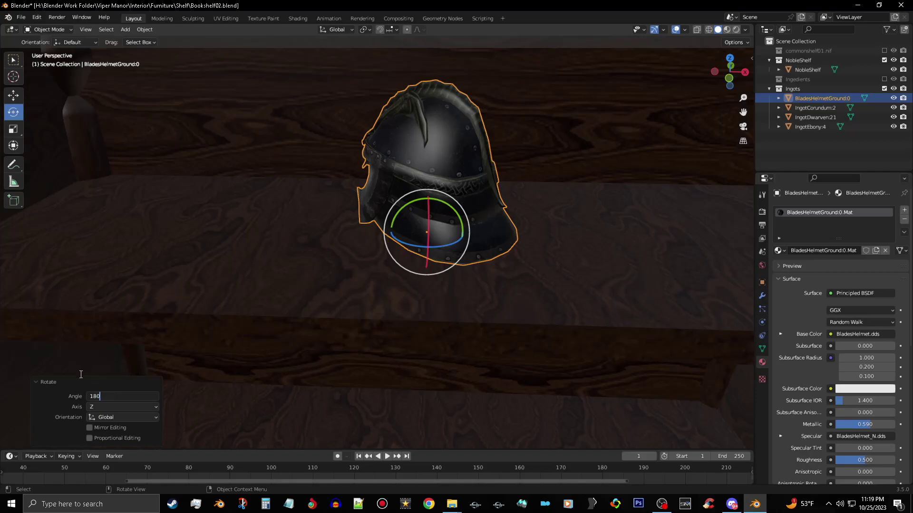
{"action": "key", "text": "Return"}
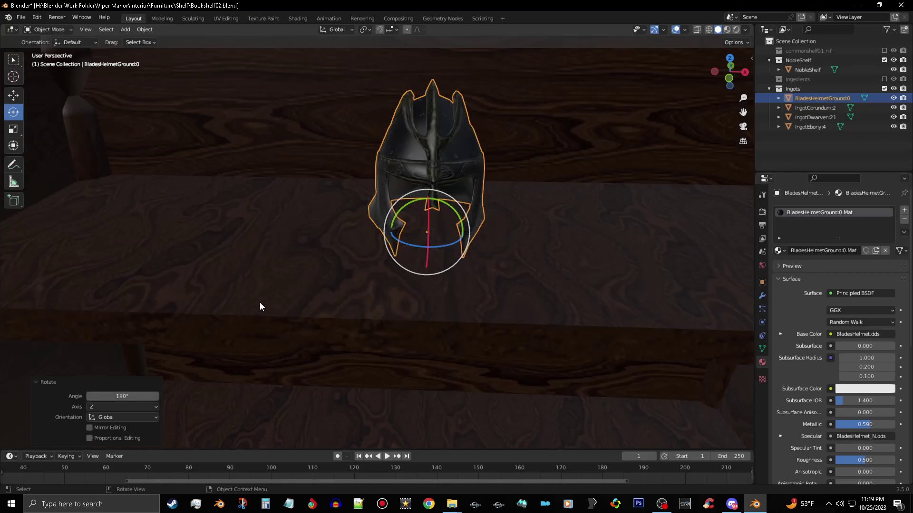
Move the Blades helmet about -41.57 m along X toward the shelf post and rotate it about 23.9° around Z
{"action": "key", "text": "g"}
{"action": "key", "text": "x"}
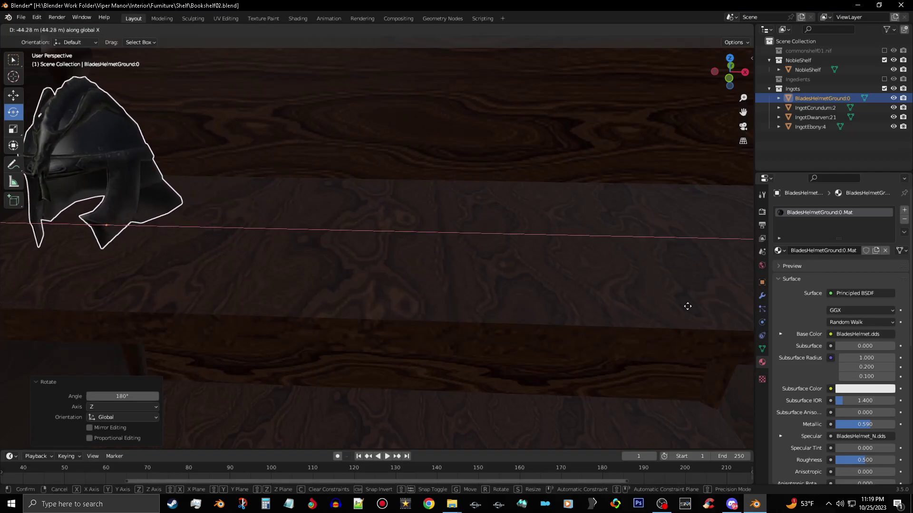
{"action": "left_click", "coordinate": [708, 310]}
{"action": "scroll", "coordinate": [654, 327], "scroll_direction": "down", "scroll_amount": 2}
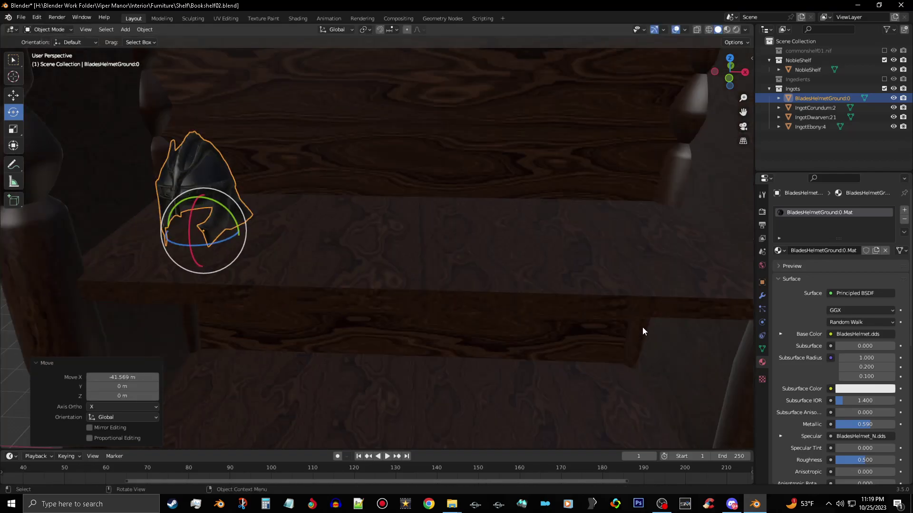
{"action": "middle_click_drag", "start_coordinate": [612, 322], "coordinate": [711, 347], "text": "shift"}
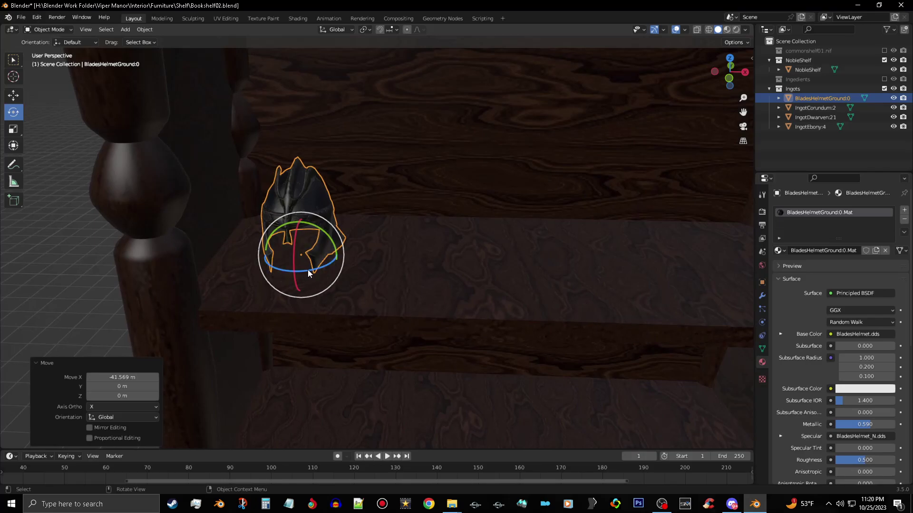
{"action": "left_click_drag", "start_coordinate": [308, 270], "coordinate": [321, 269]}
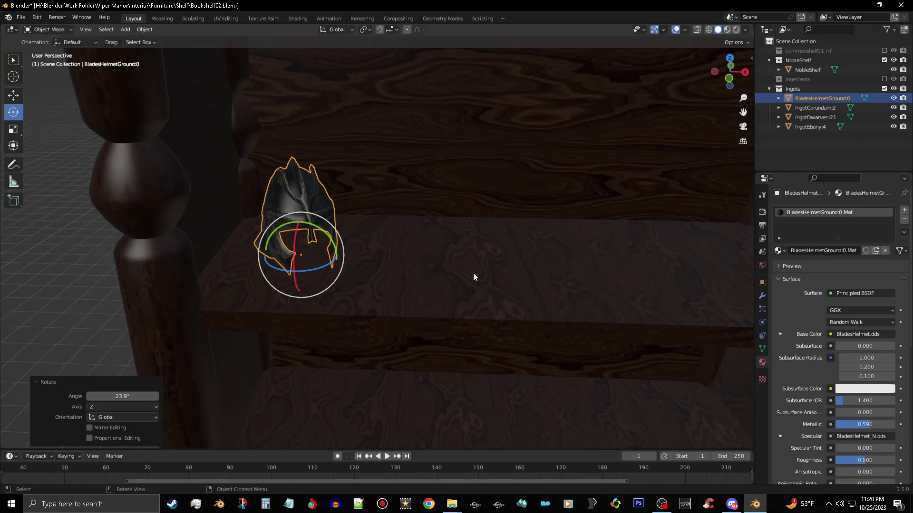
{"action": "middle_click_drag", "start_coordinate": [471, 275], "coordinate": [480, 285]}
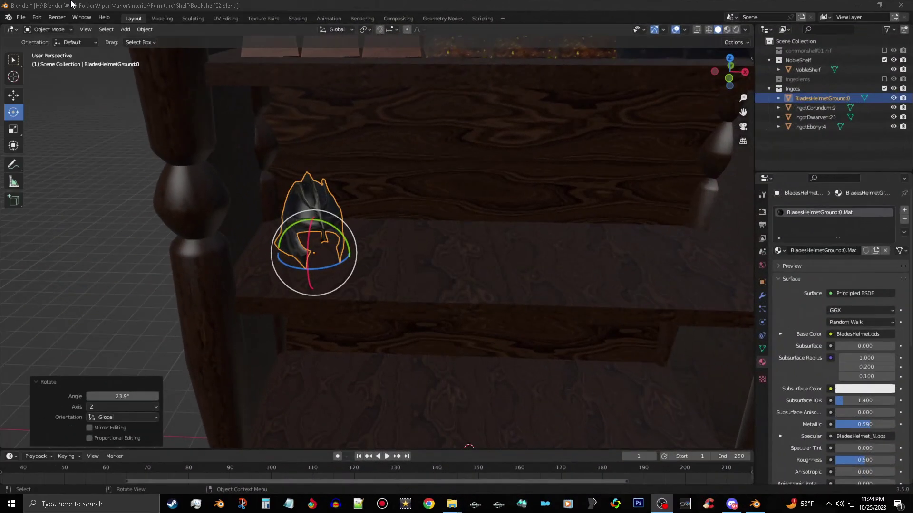
Import the Daedric helmet mesh daedrichelmetgo.nif from the vanilla meshes\armor\daedric folder as a Nifly NIF
{"action": "left_click", "coordinate": [21, 17]}
{"action": "mouse_move", "coordinate": [57, 145]}
{"action": "left_click", "coordinate": [196, 279]}
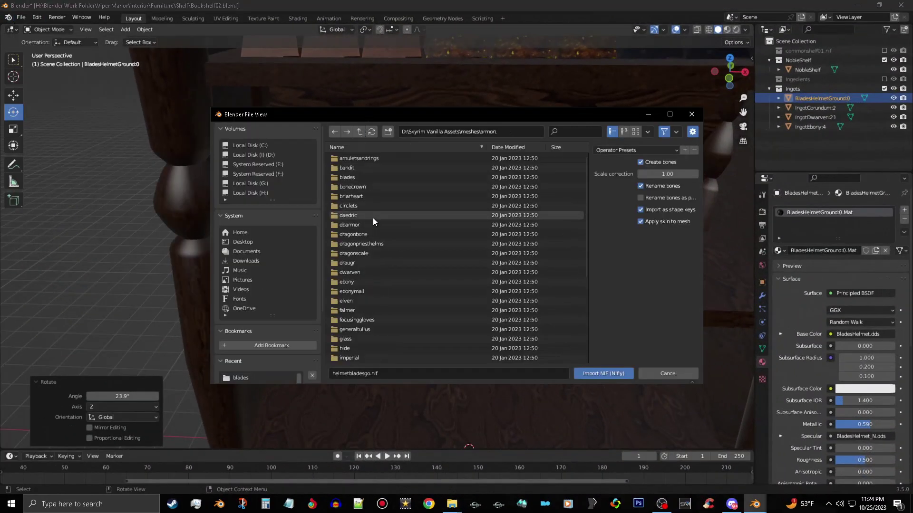
{"action": "double_click", "coordinate": [405, 215]}
{"action": "left_click", "coordinate": [419, 357]}
{"action": "left_click", "coordinate": [604, 373]}
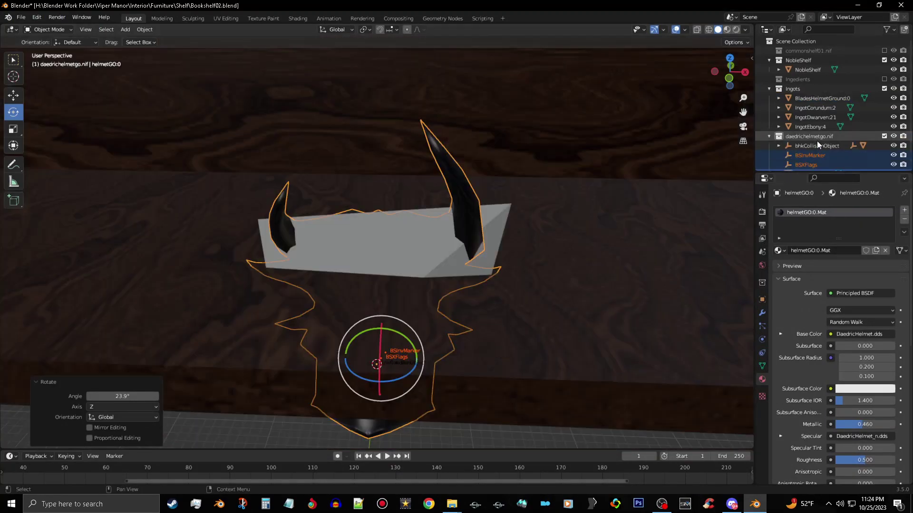
Delete the bhkCollisionObject, BSInvMarker and BSXFlags objects from the daedrichelmetgo.nif collection
{"action": "scroll", "coordinate": [827, 135], "scroll_direction": "down", "scroll_amount": 1}
{"action": "right_click", "coordinate": [827, 133]}
{"action": "left_click", "coordinate": [829, 139]}
{"action": "right_click", "coordinate": [829, 143]}
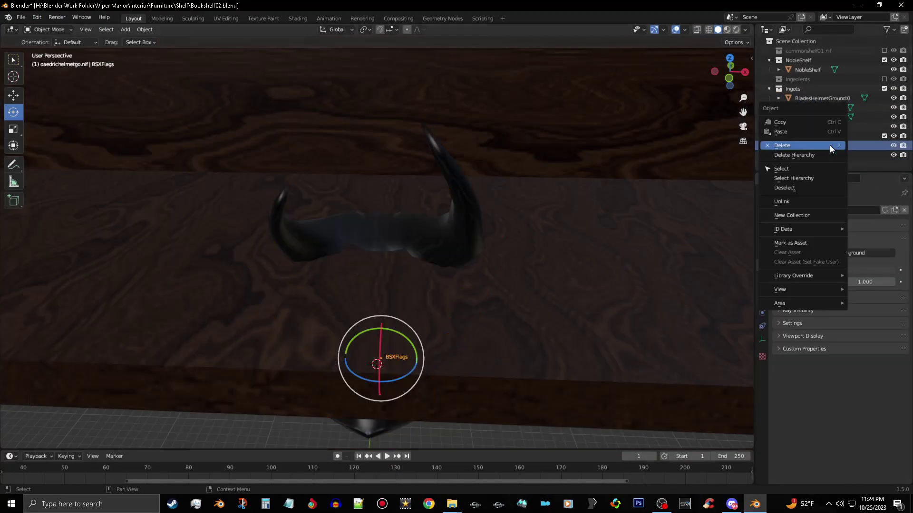
{"action": "left_click", "coordinate": [828, 144]}
Raise the Daedric helmet along Z onto the middle shelf board beside the Blades helmet
{"action": "scroll", "coordinate": [725, 179], "scroll_direction": "down", "scroll_amount": 5}
{"action": "key", "text": "g"}
{"action": "key", "text": "z"}
{"action": "left_click", "coordinate": [651, 39]}
{"action": "middle_click_drag", "start_coordinate": [650, 39], "coordinate": [595, 201]}
{"action": "scroll", "coordinate": [595, 201], "scroll_direction": "down", "scroll_amount": 3}
Rotate the Daedric helmet 180° around Z so it faces the front of the shelf
{"action": "left_click_drag", "start_coordinate": [387, 321], "coordinate": [388, 343]}
{"action": "left_click", "coordinate": [109, 395]}
{"action": "type", "text": "180"}
{"action": "key", "text": "Return"}
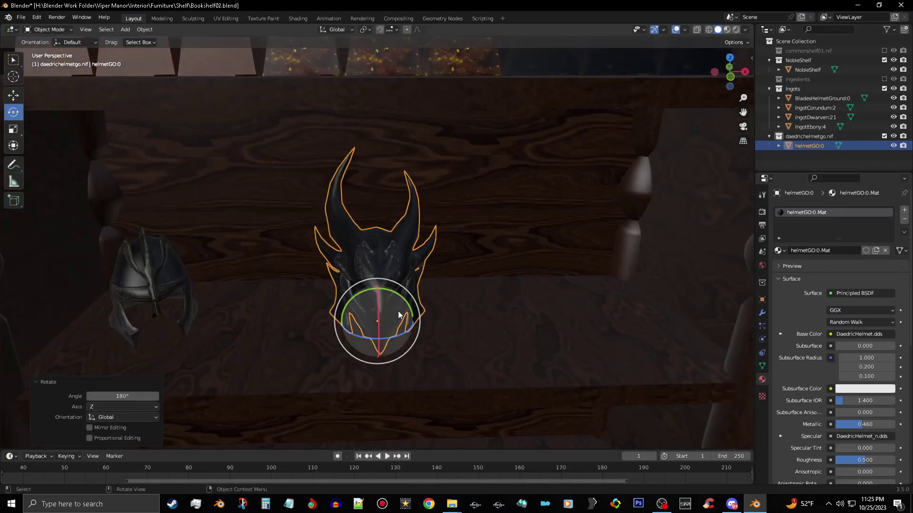
Move the Daedric helmet about -17.91 m along X next to the Blades helmet and check its placement from the front
{"action": "key", "text": "g"}
{"action": "key", "text": "x"}
{"action": "key", "text": "Return"}
{"action": "left_click", "coordinate": [731, 75]}
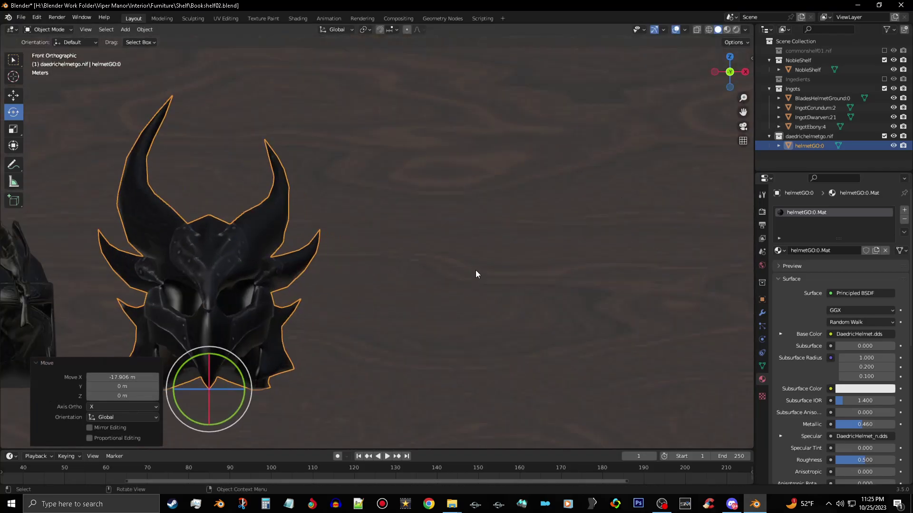
{"action": "middle_click_drag", "start_coordinate": [476, 270], "coordinate": [646, 213], "text": "shift"}
{"action": "scroll", "coordinate": [645, 213], "scroll_direction": "up", "scroll_amount": 2}
{"action": "middle_click_drag", "start_coordinate": [532, 263], "coordinate": [526, 298]}
{"action": "scroll", "coordinate": [527, 299], "scroll_direction": "down", "scroll_amount": 4}
Import the steel helmet mesh helmetsteelgo.nif from the vanilla armor meshes as a Nifly NIF
{"action": "left_click", "coordinate": [20, 18]}
{"action": "left_click", "coordinate": [158, 246]}
{"action": "key", "text": "BackSpace"}
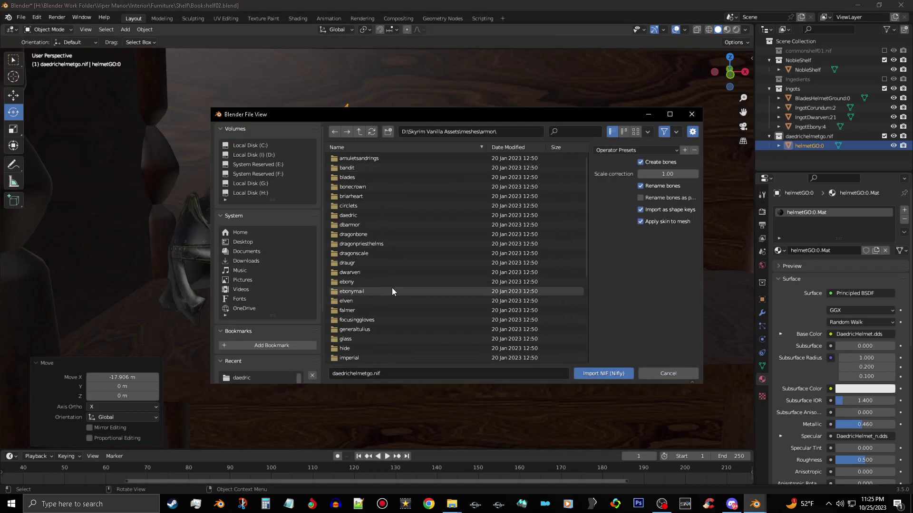
{"action": "scroll", "coordinate": [398, 328], "scroll_direction": "down", "scroll_amount": 5}
{"action": "double_click", "coordinate": [396, 343]}
{"action": "left_click", "coordinate": [432, 348]}
{"action": "left_click", "coordinate": [601, 373]}
Delete the BSXFlags object from the helmetsteelgo.nif collection
{"action": "left_click", "coordinate": [819, 142]}
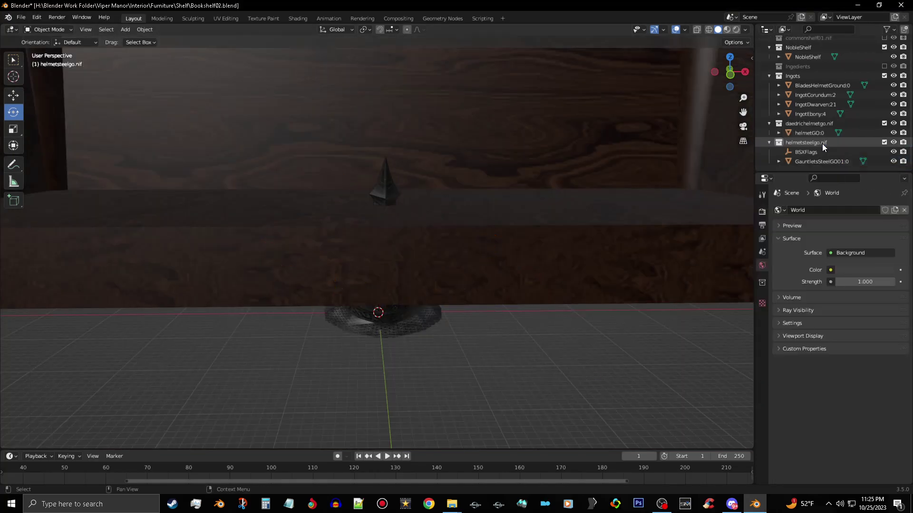
{"action": "left_click", "coordinate": [824, 151]}
{"action": "key", "text": "Delete"}
Move GauntletsSteelGO01:0 and helmetGO:0 into the Ingots collection and delete the emptied daedrichelmetgo.nif and helmetsteelgo.nif collections
{"action": "left_click", "coordinate": [832, 162]}
{"action": "left_click_drag", "start_coordinate": [831, 161], "coordinate": [802, 87]}
{"action": "left_click", "coordinate": [803, 149]}
{"action": "key", "text": "Delete"}
{"action": "left_click", "coordinate": [813, 156]}
{"action": "key", "text": "Delete"}
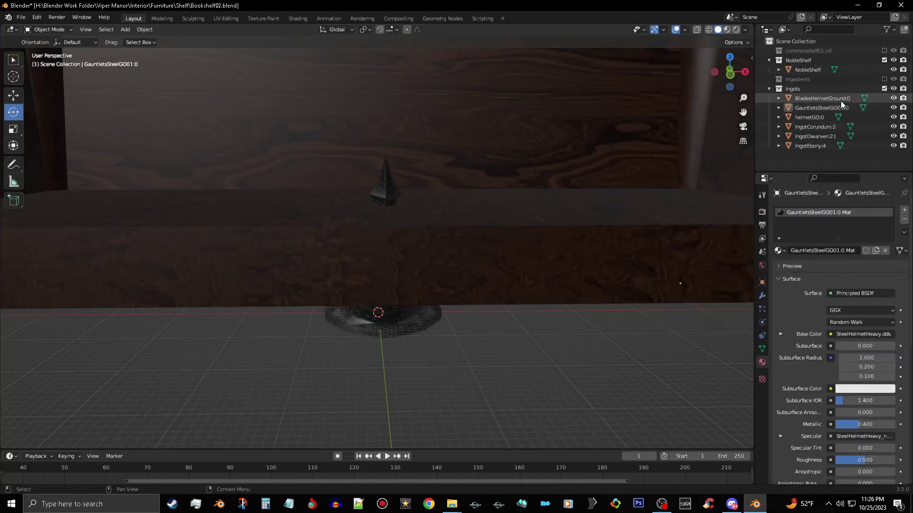
Raise the steel helmet, GauntletsSteelGO01:0, along Z up to the shelf beside the Daedric helmet
{"action": "left_click", "coordinate": [837, 110]}
{"action": "scroll", "coordinate": [570, 195], "scroll_direction": "down", "scroll_amount": 3}
{"action": "middle_click_drag", "start_coordinate": [571, 194], "coordinate": [505, 270], "text": "shift"}
{"action": "key", "text": "g"}
{"action": "key", "text": "z"}
{"action": "left_click", "coordinate": [500, 438]}
{"action": "left_click", "coordinate": [500, 437]}
{"action": "left_click", "coordinate": [309, 76]}
From the front, lower the steel helmet about 1.53 m along Z so its base lines up with the Daedric helmet's
{"action": "key", "text": "KP_Decimal"}
{"action": "key", "text": "KP_1"}
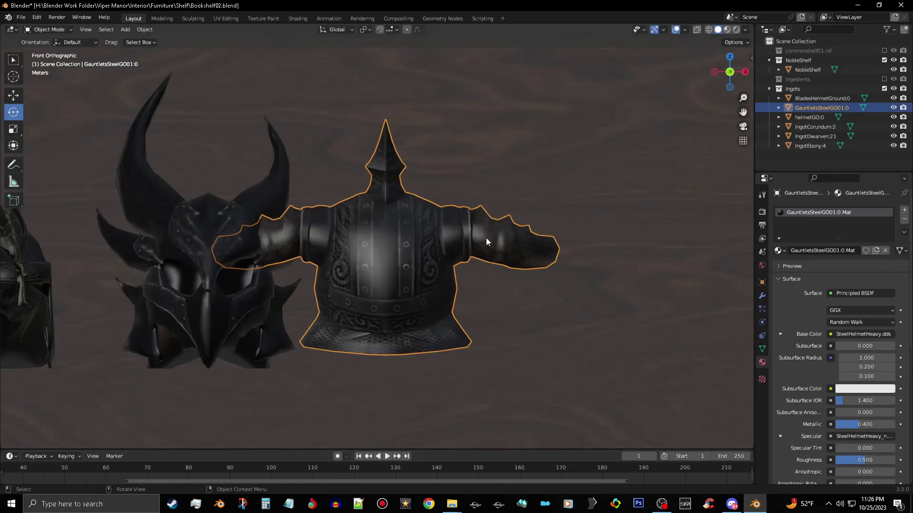
{"action": "key", "text": "g"}
{"action": "key", "text": "z"}
{"action": "left_click", "coordinate": [494, 383]}
{"action": "mouse_move", "coordinate": [494, 381]}
{"action": "middle_mouse_down"}
{"action": "mouse_move", "coordinate": [482, 387]}
{"action": "mouse_move", "coordinate": [487, 395]}
{"action": "middle_mouse_up"}
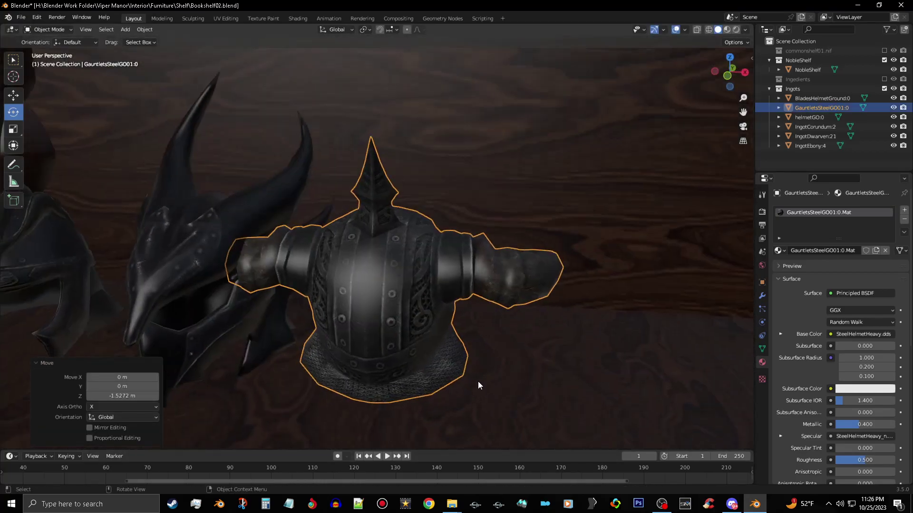
Set the steel helmet's origin to its geometry and rotate it 180° about Z
{"action": "scroll", "coordinate": [375, 288], "scroll_direction": "down", "scroll_amount": 4}
{"action": "right_click", "coordinate": [383, 325]}
{"action": "mouse_move", "coordinate": [383, 325]}
{"action": "left_click", "coordinate": [445, 335]}
{"action": "key", "text": "r"}
{"action": "key", "text": "z"}
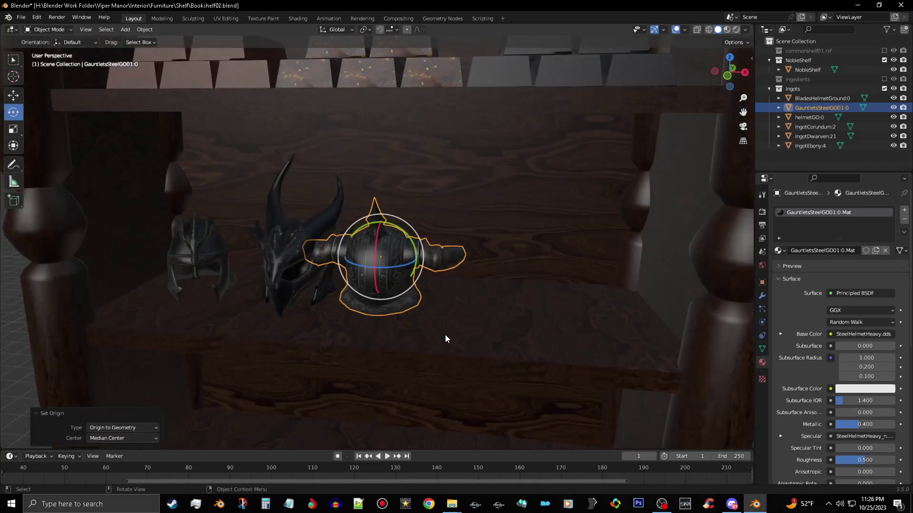
{"action": "left_click", "coordinate": [132, 396]}
{"action": "type", "text": "180"}
{"action": "key", "text": "Return"}
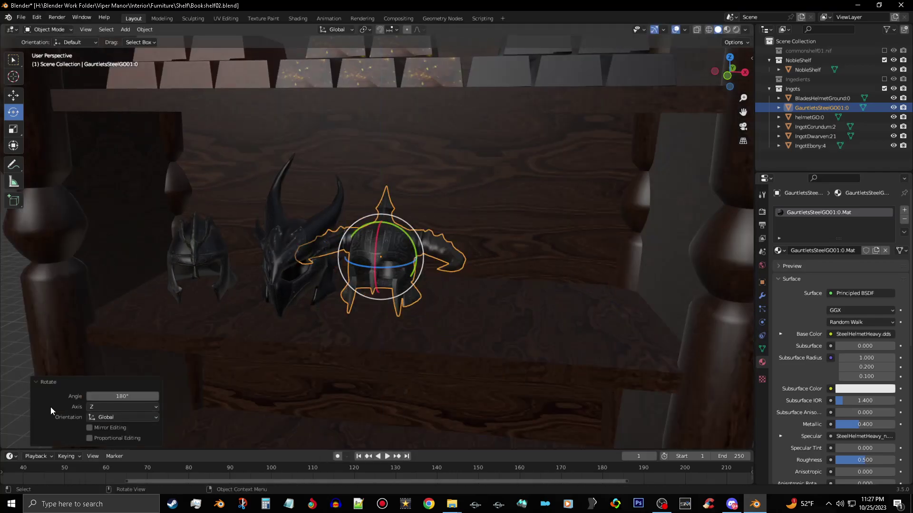
Move the steel helmet about 11.9 m along X, away from the Daedric helmet
{"action": "key", "text": "g"}
{"action": "key", "text": "x"}
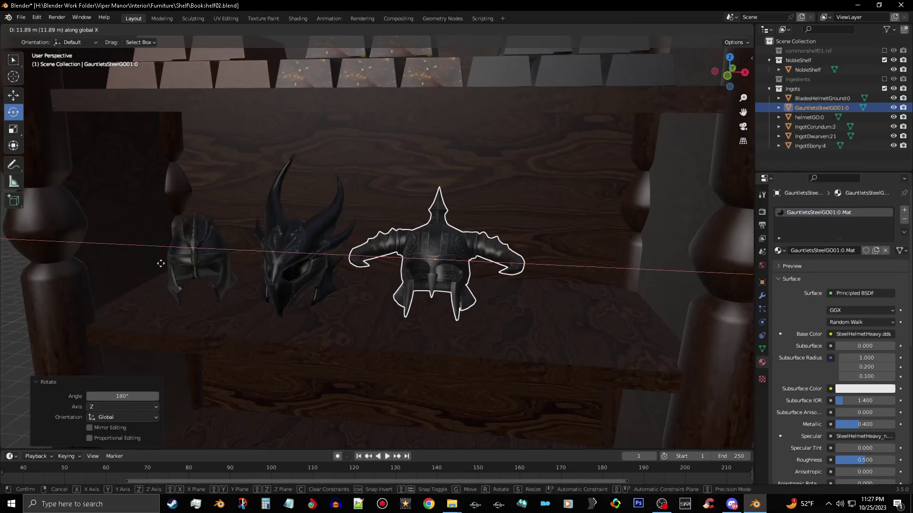
{"action": "left_click", "coordinate": [428, 266]}
{"action": "middle_click_drag", "start_coordinate": [427, 266], "coordinate": [409, 261]}
{"action": "scroll", "coordinate": [409, 261], "scroll_direction": "down", "scroll_amount": 2}
Import the orcish helmet mesh helmetgo.nif from the vanilla armor\orcish folder as a Nifly NIF
{"action": "left_click", "coordinate": [20, 19]}
{"action": "mouse_move", "coordinate": [61, 146]}
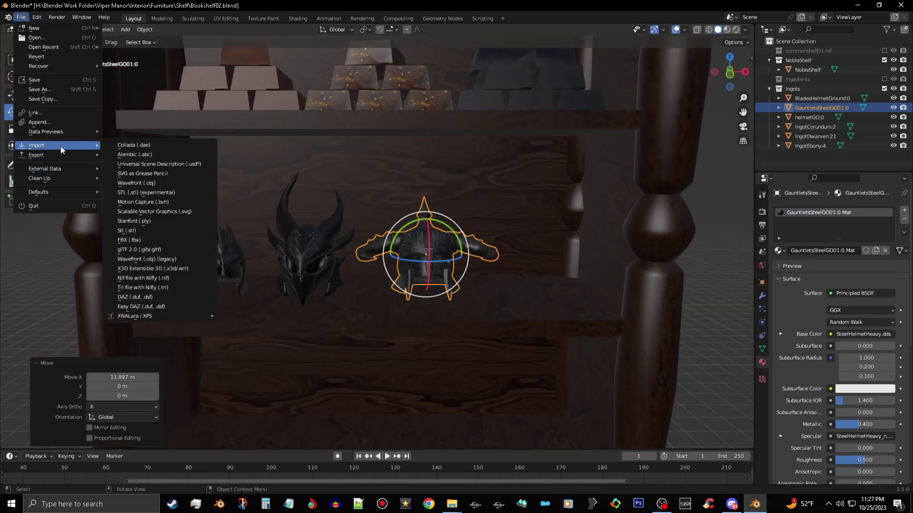
{"action": "left_click", "coordinate": [186, 274]}
{"action": "left_click", "coordinate": [357, 133]}
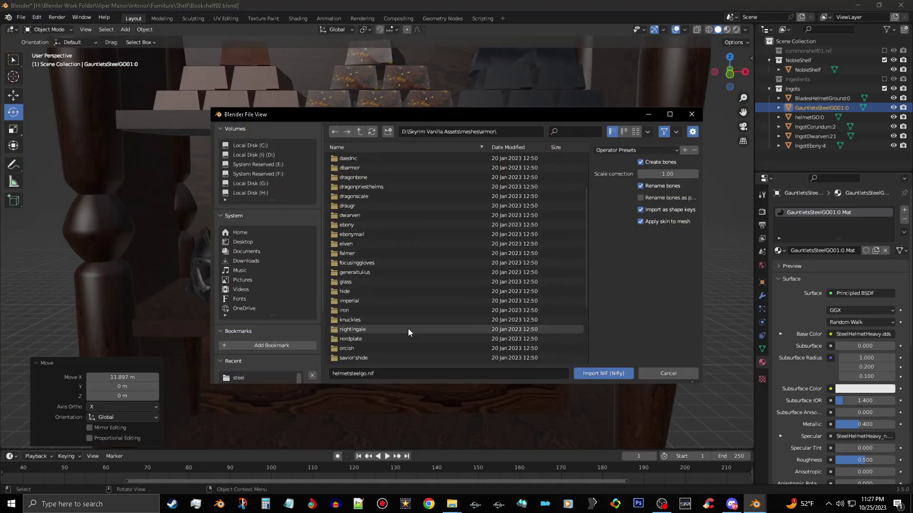
{"action": "left_click", "coordinate": [399, 337]}
{"action": "scroll", "coordinate": [397, 333], "scroll_direction": "down", "scroll_amount": 3}
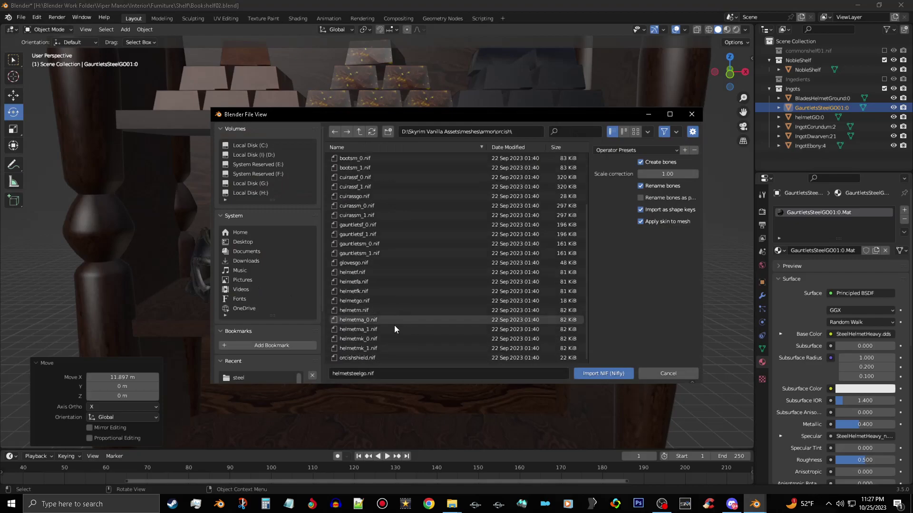
{"action": "double_click", "coordinate": [392, 300]}
Delete BSInvMarker and BSXFlags from the helmetgo.nif collection and move helmetGO:0.001 into the Ingots collection
{"action": "scroll", "coordinate": [819, 133], "scroll_direction": "down", "scroll_amount": 3}
{"action": "left_click", "coordinate": [824, 134]}
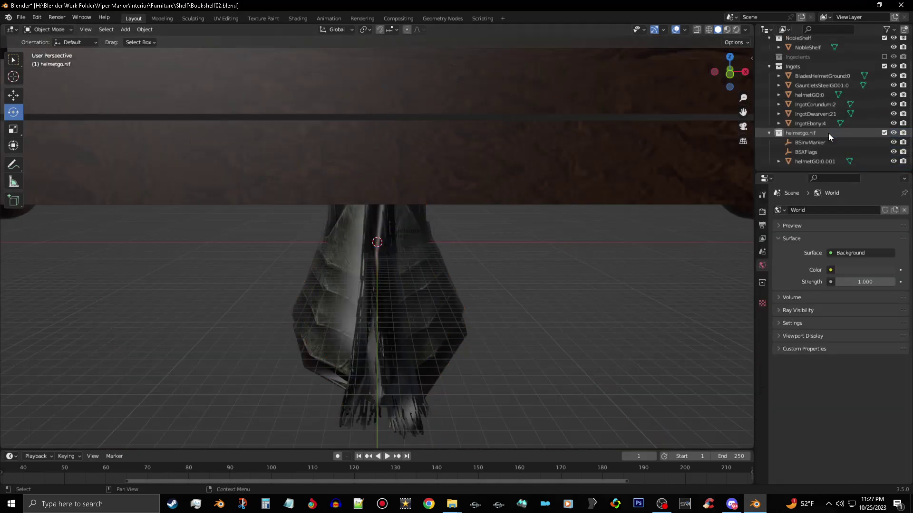
{"action": "left_click", "coordinate": [823, 152], "text": "shift"}
{"action": "right_click", "coordinate": [823, 153]}
{"action": "left_click", "coordinate": [821, 158]}
{"action": "left_click", "coordinate": [820, 160]}
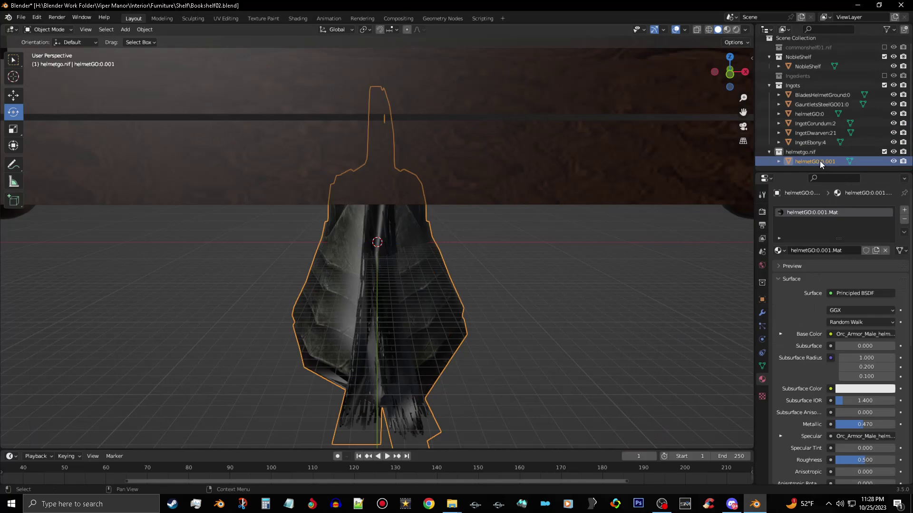
{"action": "left_click_drag", "start_coordinate": [820, 161], "coordinate": [820, 85]}
Move the orcish helmet along X past the steel helmet and raise it along Z to the helmet shelf
{"action": "scroll", "coordinate": [497, 226], "scroll_direction": "down", "scroll_amount": 5}
{"action": "key", "text": "g"}
{"action": "key", "text": "x"}
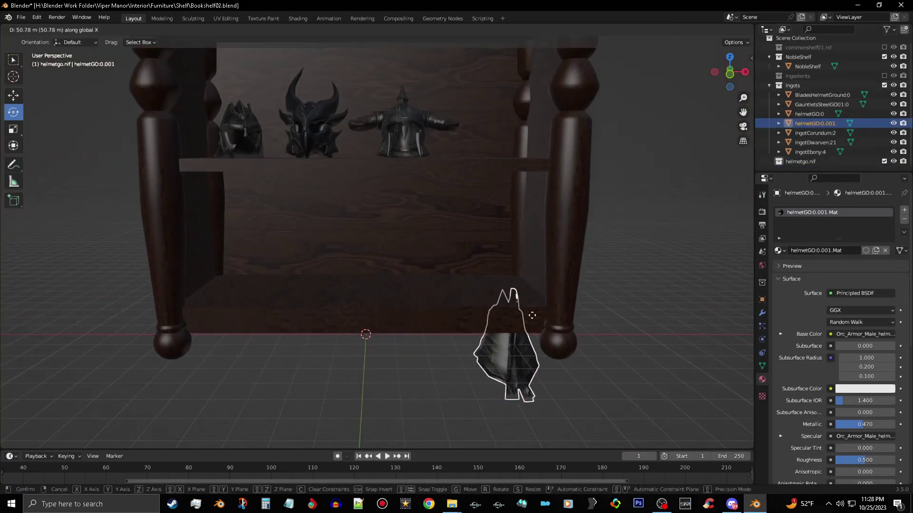
{"action": "left_click", "coordinate": [490, 345]}
{"action": "key", "text": "g"}
{"action": "key", "text": "z"}
{"action": "left_click", "coordinate": [491, 148]}
{"action": "middle_click_drag", "start_coordinate": [491, 152], "coordinate": [498, 185]}
Set the orcish helmet's origin to its geometry and rotate it 120° about Z
{"action": "left_click", "coordinate": [728, 79]}
{"action": "scroll", "coordinate": [585, 95], "scroll_direction": "up", "scroll_amount": 4}
{"action": "middle_click_drag", "start_coordinate": [583, 93], "coordinate": [461, 374], "text": "shift"}
{"action": "right_click", "coordinate": [509, 234]}
{"action": "mouse_move", "coordinate": [509, 234]}
{"action": "left_click", "coordinate": [565, 243]}
{"action": "left_click_drag", "start_coordinate": [535, 203], "coordinate": [551, 193]}
{"action": "middle_click_drag", "start_coordinate": [551, 193], "coordinate": [527, 215]}
Lower the orcish helmet along Z onto the shelf and shift it along X toward the steel helmet
{"action": "key", "text": "g"}
{"action": "key", "text": "z"}
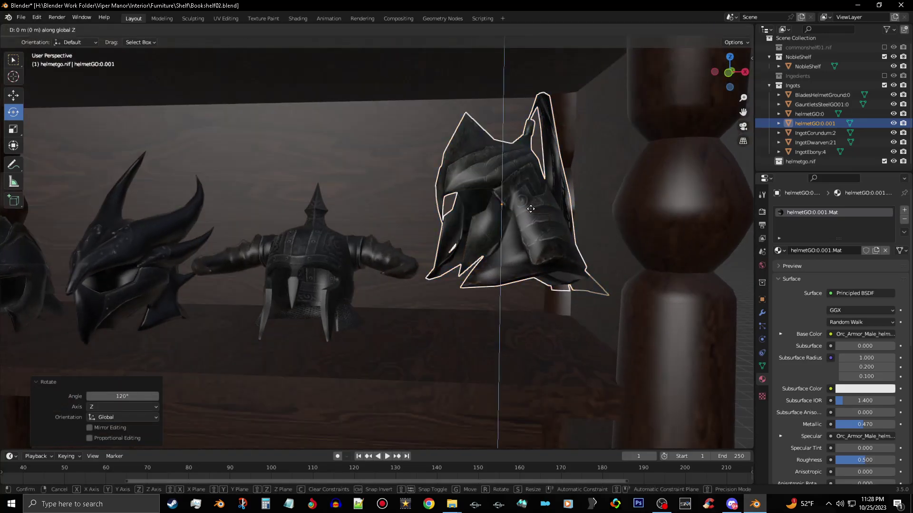
{"action": "left_click", "coordinate": [520, 310]}
{"action": "key", "text": "g"}
{"action": "key", "text": "x"}
{"action": "left_click", "coordinate": [366, 344]}
Adjust the orcish helmet's depth on the shelf along Y and check the helmet row from the front
{"action": "middle_click_drag", "start_coordinate": [380, 347], "coordinate": [494, 351]}
{"action": "key", "text": "g"}
{"action": "key", "text": "y"}
{"action": "left_click", "coordinate": [508, 387]}
{"action": "middle_click_drag", "start_coordinate": [367, 296], "coordinate": [397, 305]}
{"action": "scroll", "coordinate": [428, 302], "scroll_direction": "down", "scroll_amount": 5}
{"action": "mouse_move", "coordinate": [587, 287]}
{"action": "middle_mouse_down"}
{"action": "mouse_move", "coordinate": [564, 279]}
{"action": "mouse_move", "coordinate": [591, 281]}
{"action": "middle_mouse_up"}
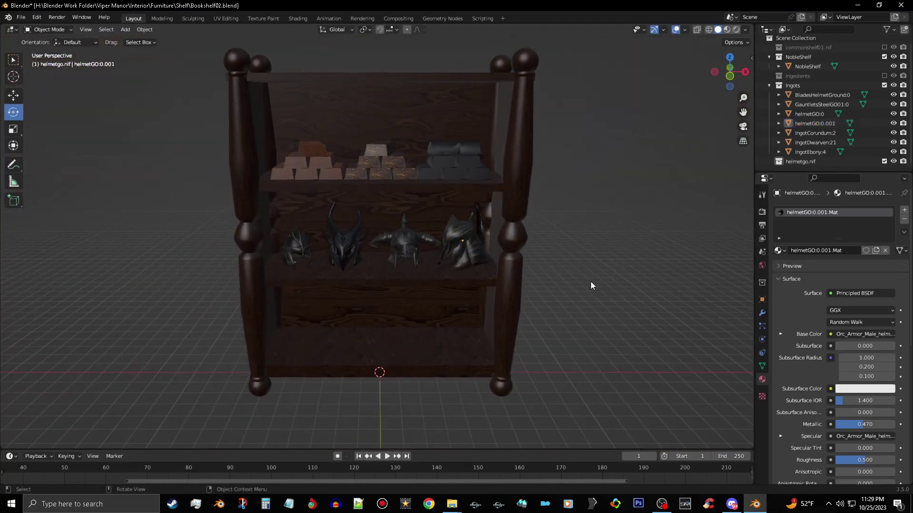
{"action": "scroll", "coordinate": [601, 274], "scroll_direction": "up", "scroll_amount": 3}
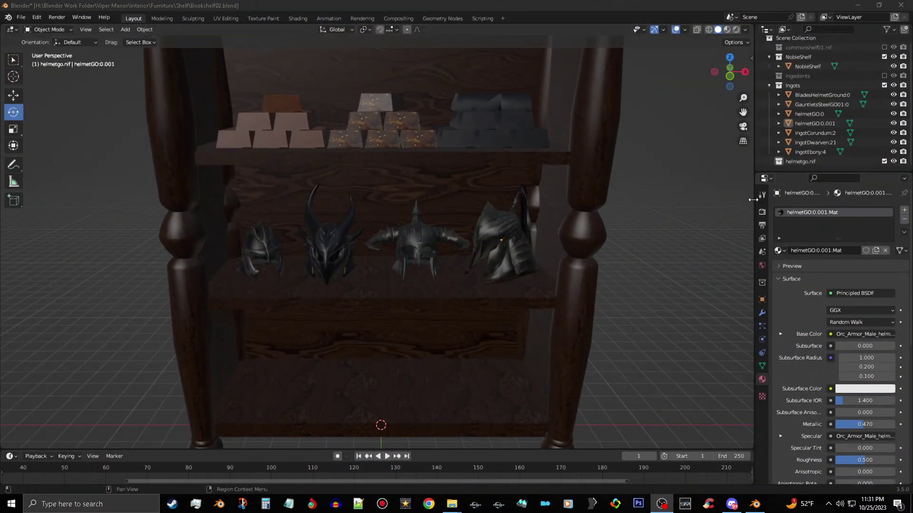
Delete the emptied helmetgo.nif collection and collapse the NobleShelf collection
{"action": "left_click", "coordinate": [808, 161]}
{"action": "right_click", "coordinate": [808, 161]}
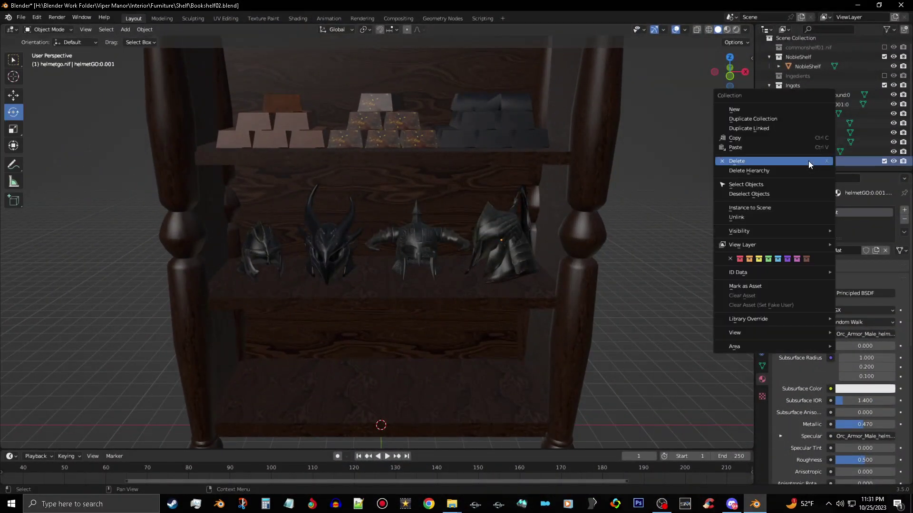
{"action": "left_click", "coordinate": [808, 160]}
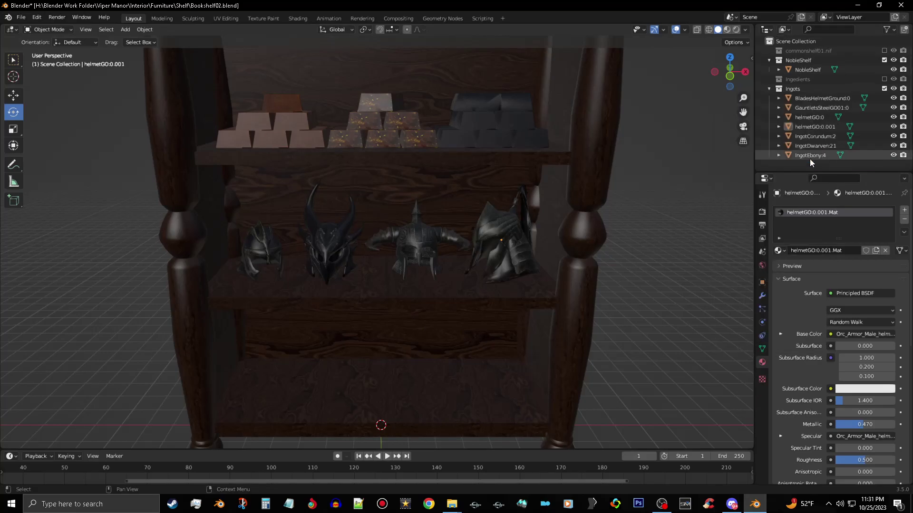
{"action": "left_click", "coordinate": [770, 60]}
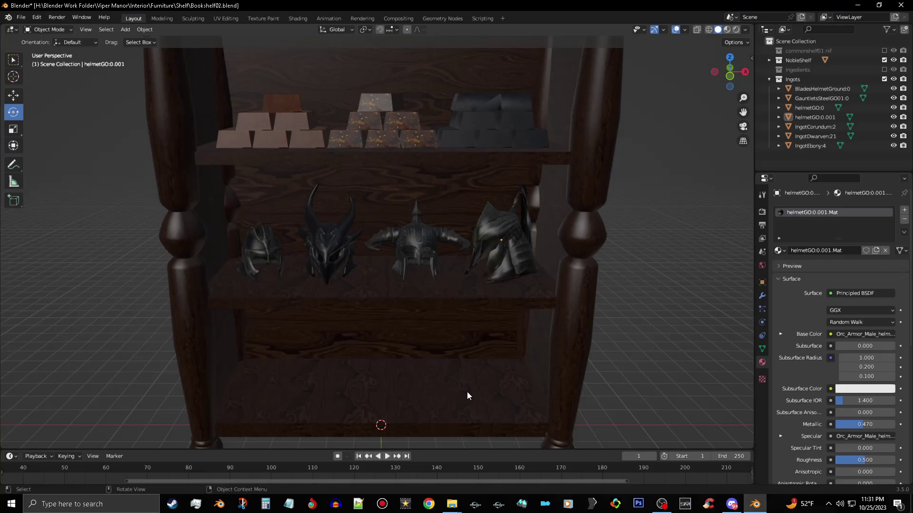
Start a Nifly NIF import and browse to the vanilla meshes\dungeons\mines\ore folder
{"action": "middle_click_drag", "start_coordinate": [468, 392], "coordinate": [492, 300], "text": "shift"}
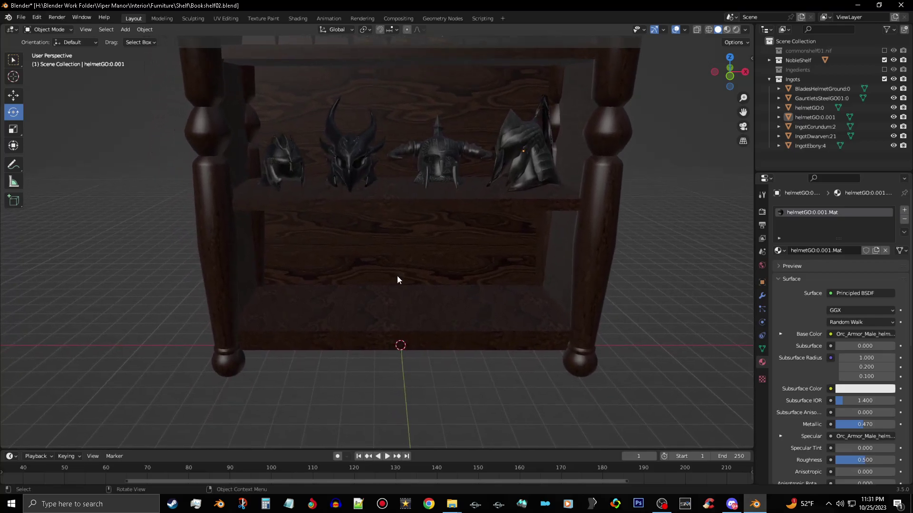
{"action": "left_click", "coordinate": [21, 18]}
{"action": "mouse_move", "coordinate": [74, 146]}
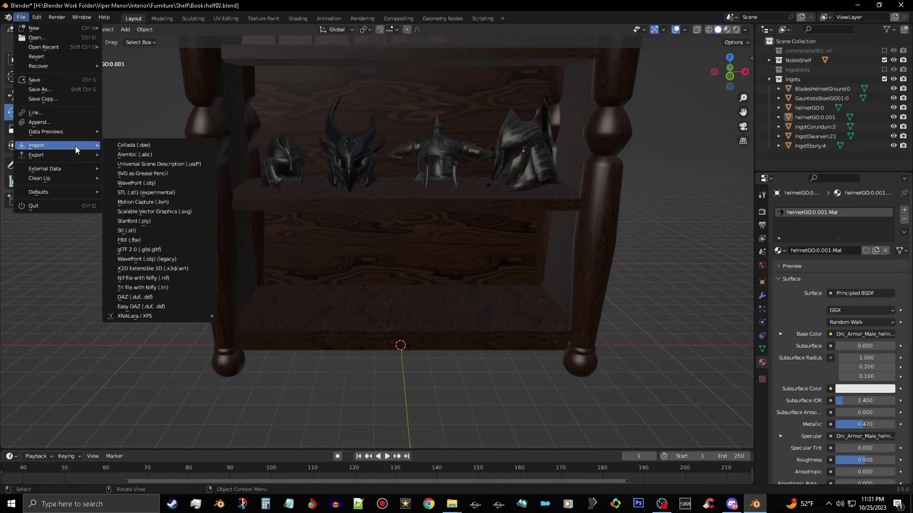
{"action": "left_click", "coordinate": [189, 280]}
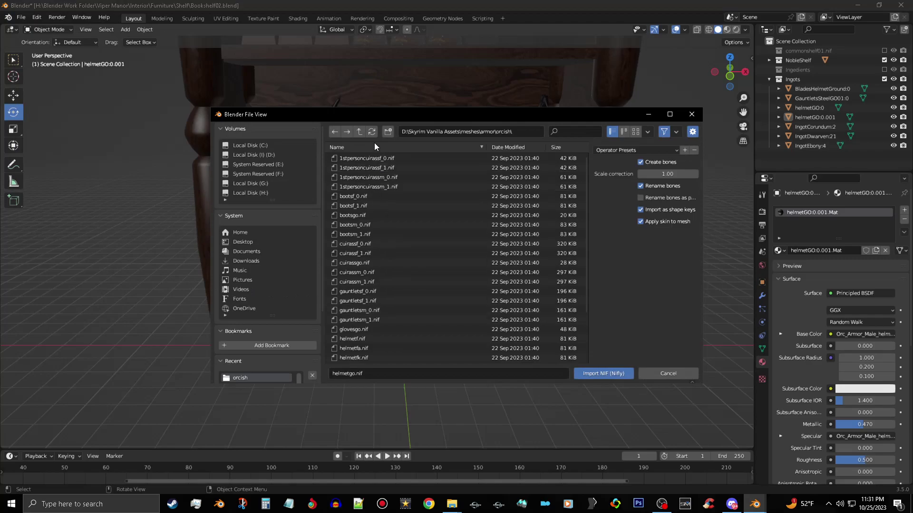
{"action": "left_click", "coordinate": [360, 129]}
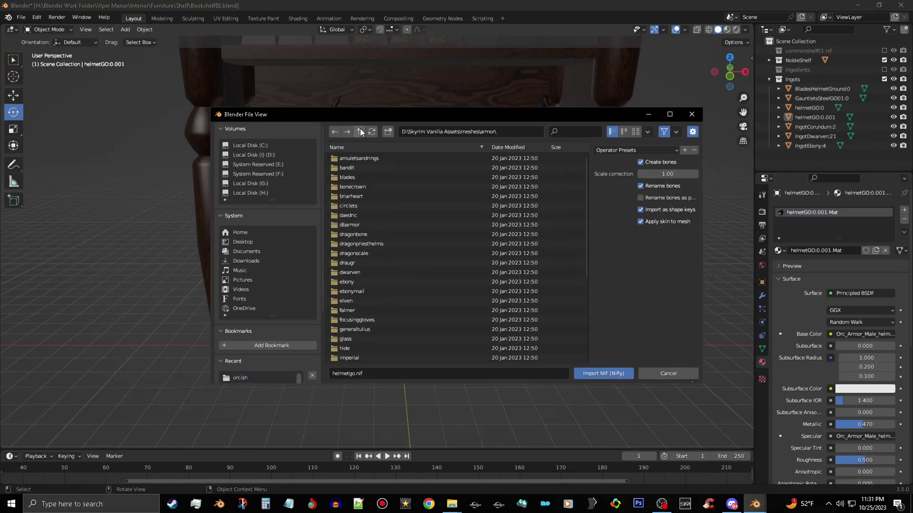
{"action": "left_click", "coordinate": [361, 129]}
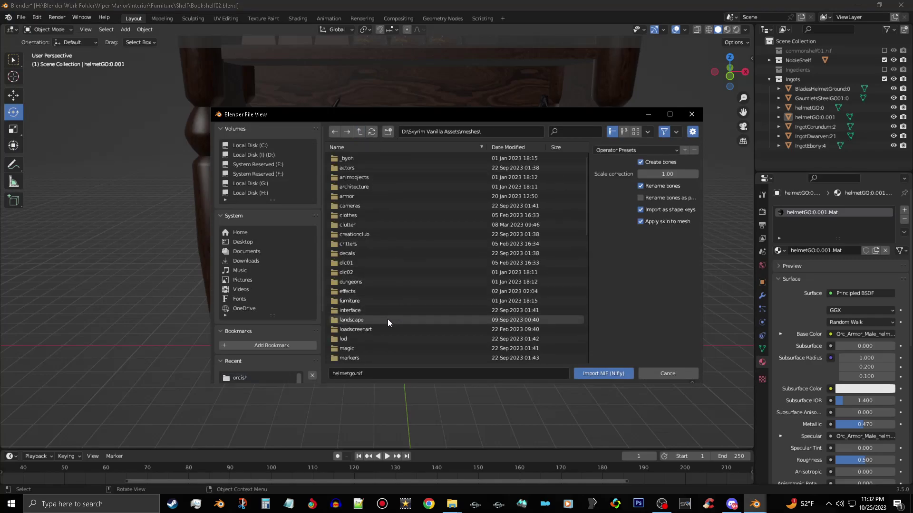
{"action": "double_click", "coordinate": [413, 281]}
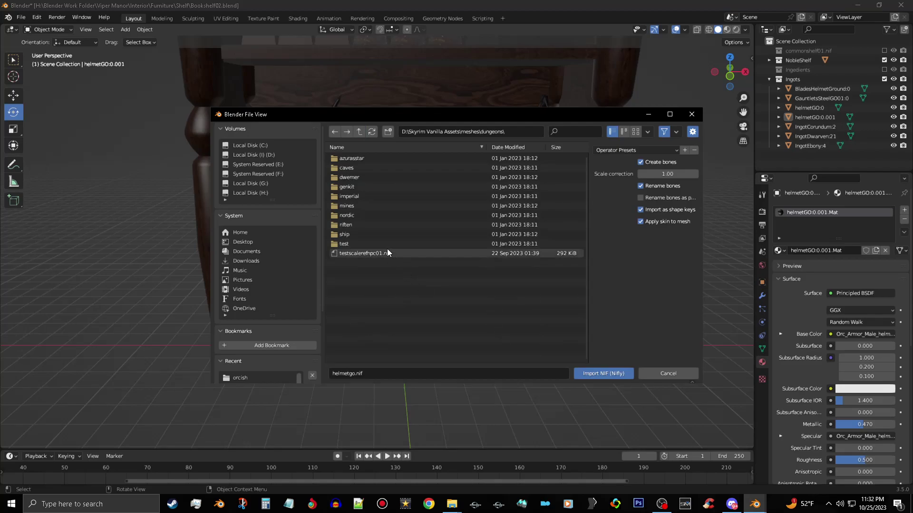
{"action": "double_click", "coordinate": [410, 206]}
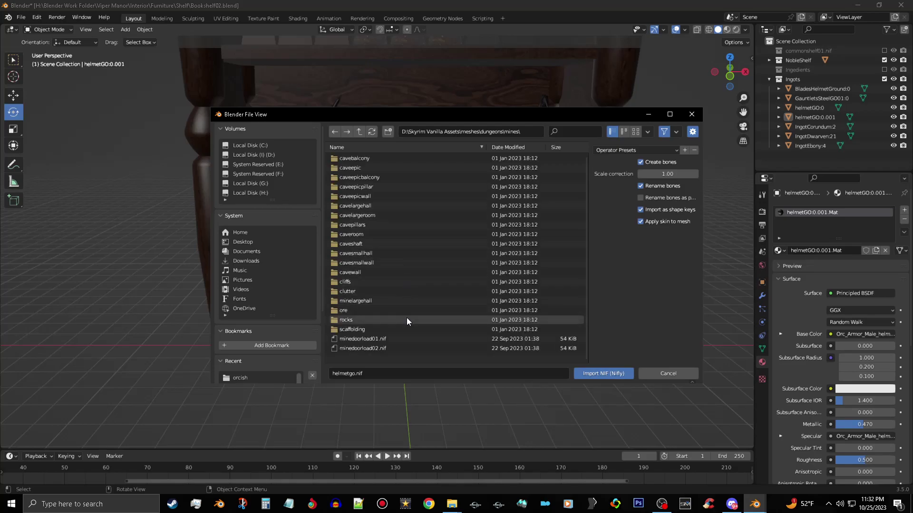
{"action": "double_click", "coordinate": [419, 310]}
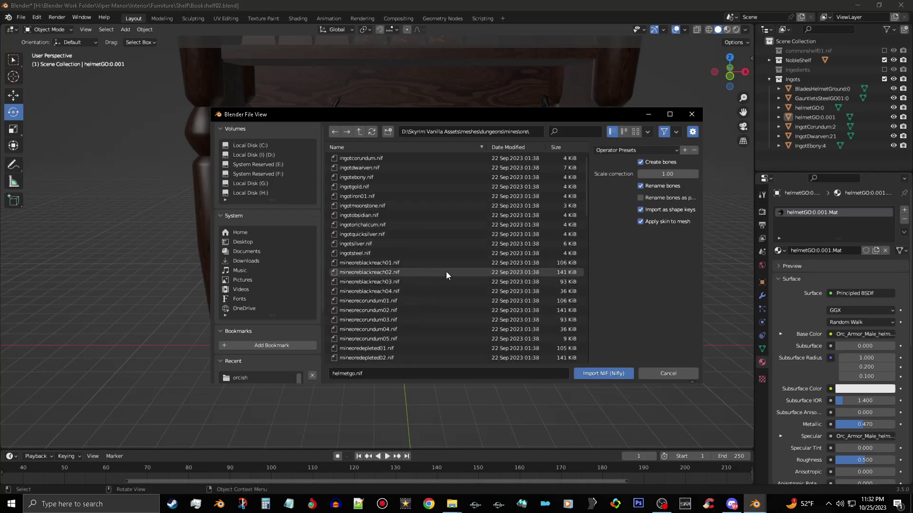
Look through the mineore NIF files in the ore folder for a mesh to put on the shelf
{"action": "scroll", "coordinate": [444, 271], "scroll_direction": "down", "scroll_amount": 2}
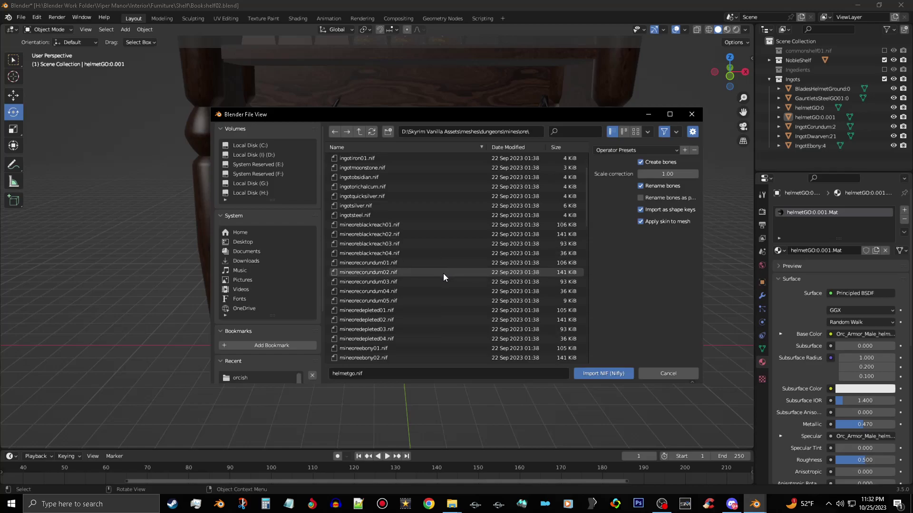
{"action": "scroll", "coordinate": [443, 273], "scroll_direction": "down", "scroll_amount": 7}
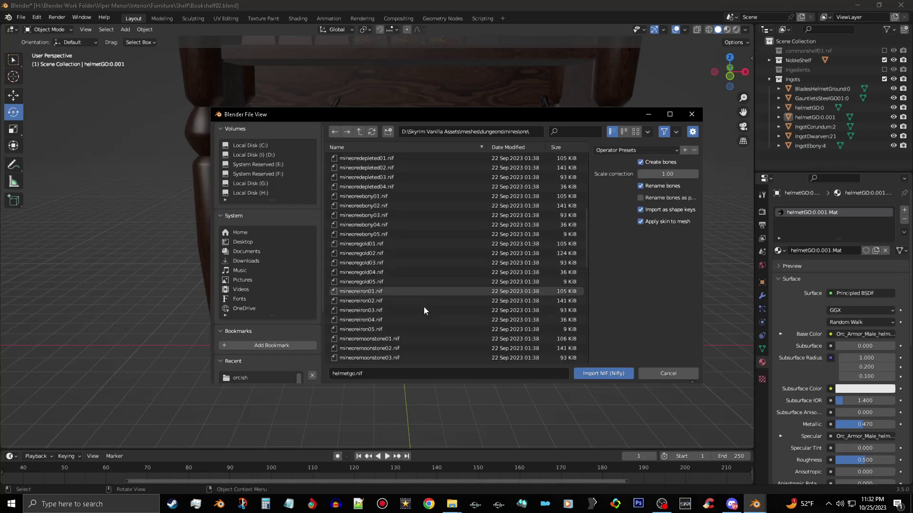
{"action": "scroll", "coordinate": [419, 311], "scroll_direction": "down", "scroll_amount": 7}
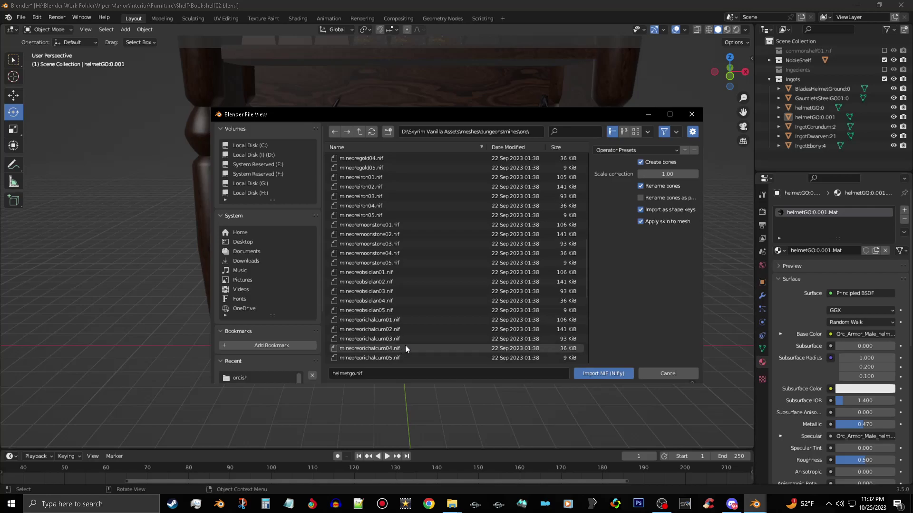
{"action": "scroll", "coordinate": [405, 345], "scroll_direction": "down", "scroll_amount": 5}
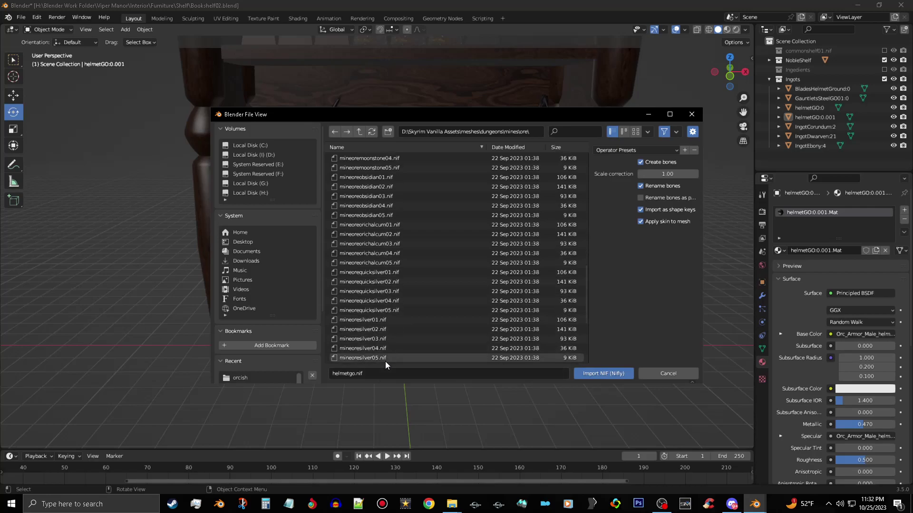
{"action": "left_click", "coordinate": [423, 321]}
{"action": "right_click", "coordinate": [424, 321]}
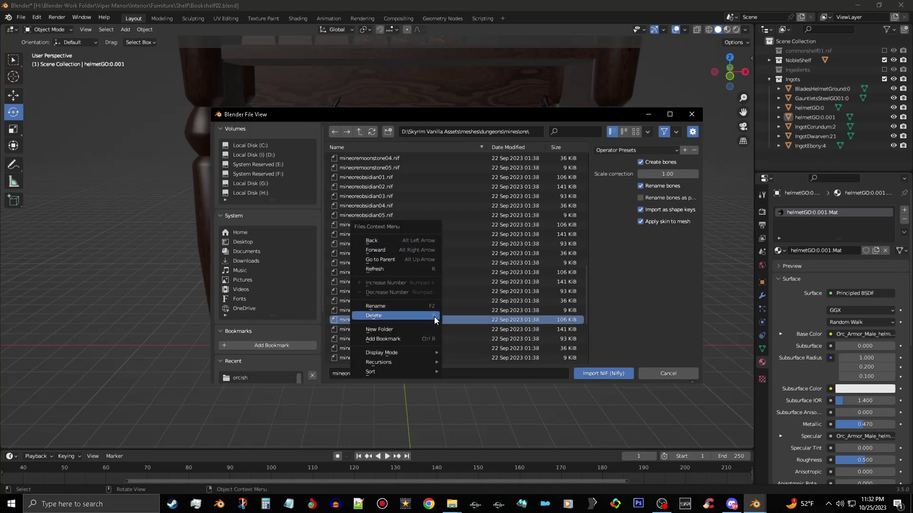
{"action": "left_click", "coordinate": [486, 302]}
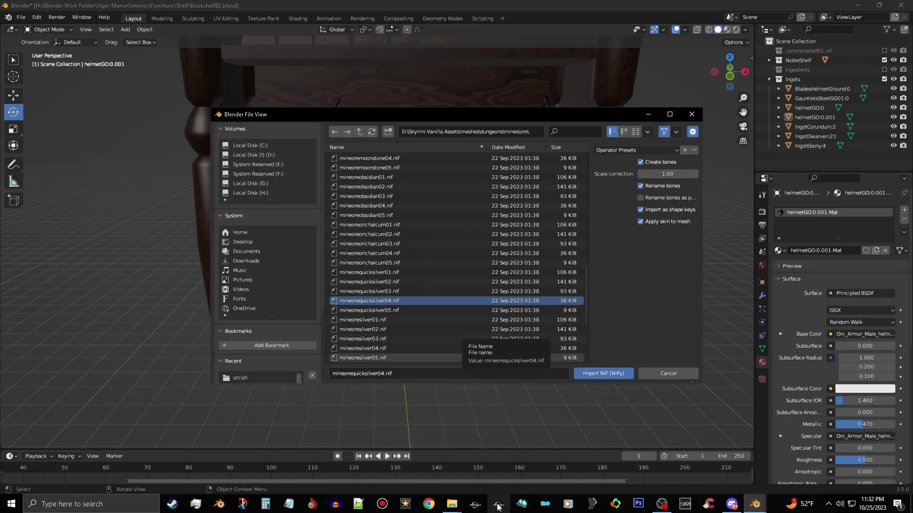
Switch to the ore folder in File Explorer and open ore_ebony.nif in NifSkope to preview it
{"action": "mouse_move", "coordinate": [447, 504]}
{"action": "left_click", "coordinate": [418, 467]}
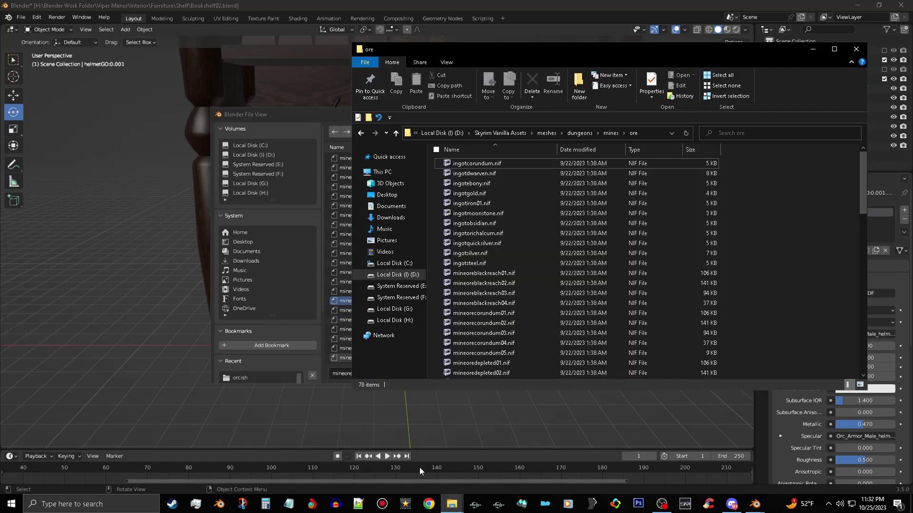
{"action": "scroll", "coordinate": [524, 313], "scroll_direction": "down", "scroll_amount": 10}
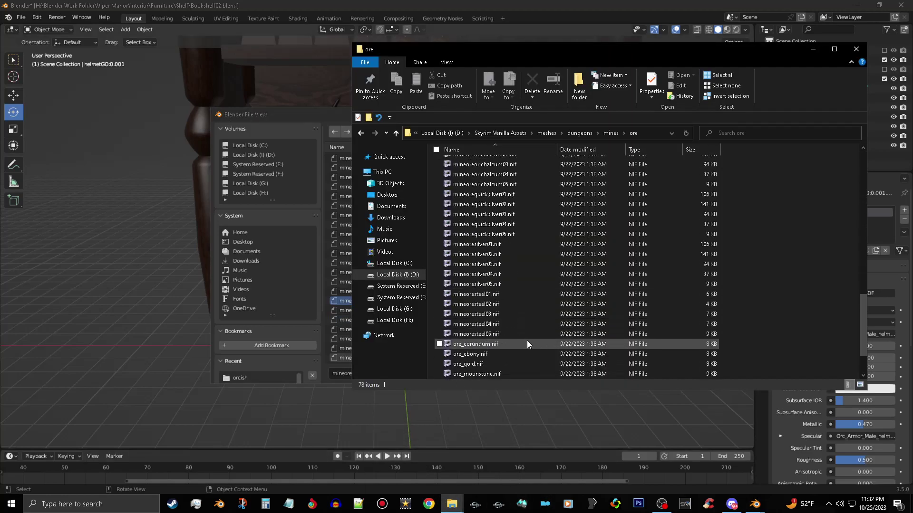
{"action": "scroll", "coordinate": [529, 341], "scroll_direction": "down", "scroll_amount": 2}
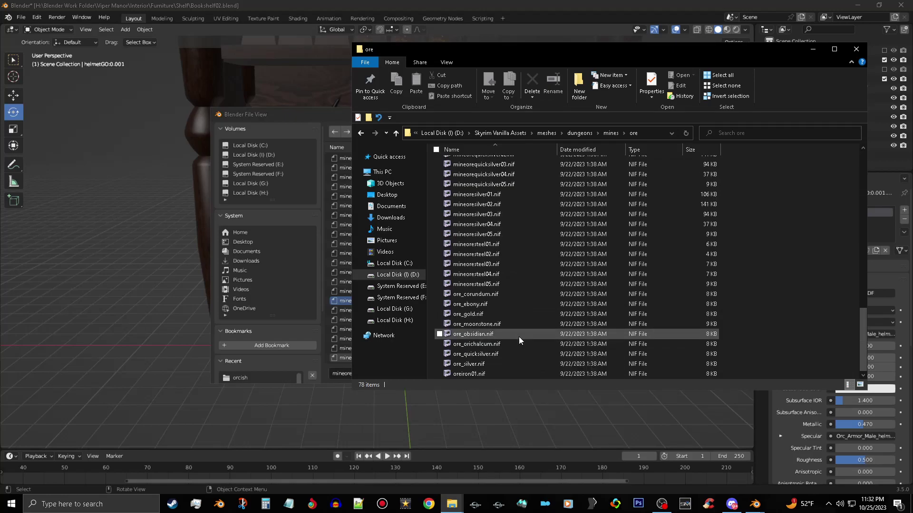
{"action": "left_click", "coordinate": [526, 303]}
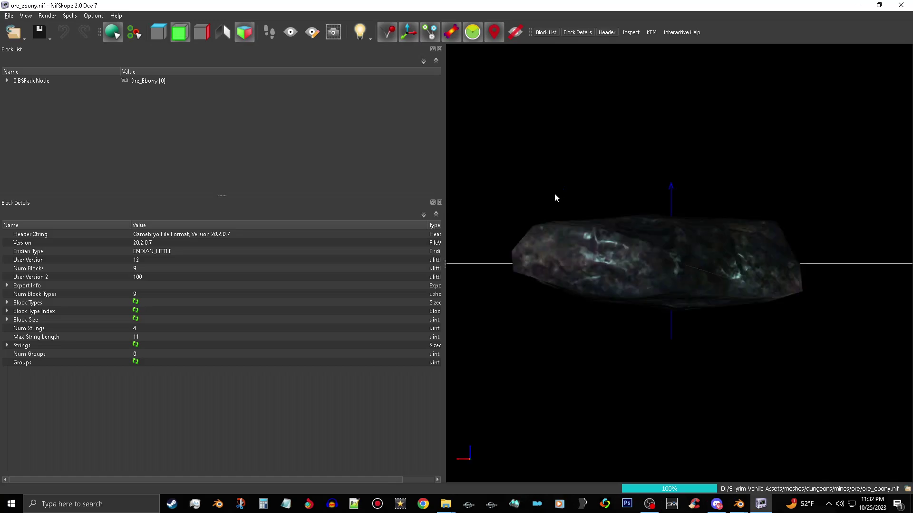
Inspect the ebony ore mesh from another angle, close NifSkope, and minimise the ore folder window to return to Blender
{"action": "left_click_drag", "start_coordinate": [584, 241], "coordinate": [581, 234]}
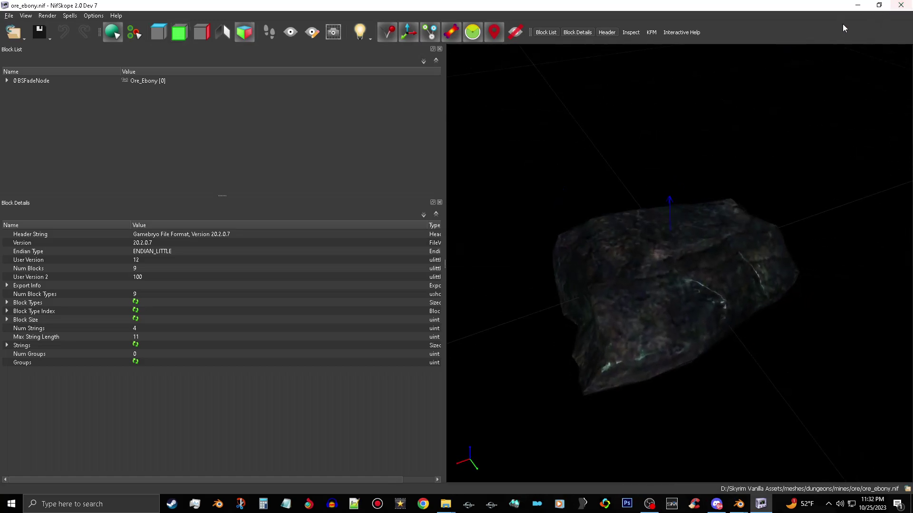
{"action": "left_click", "coordinate": [901, 6]}
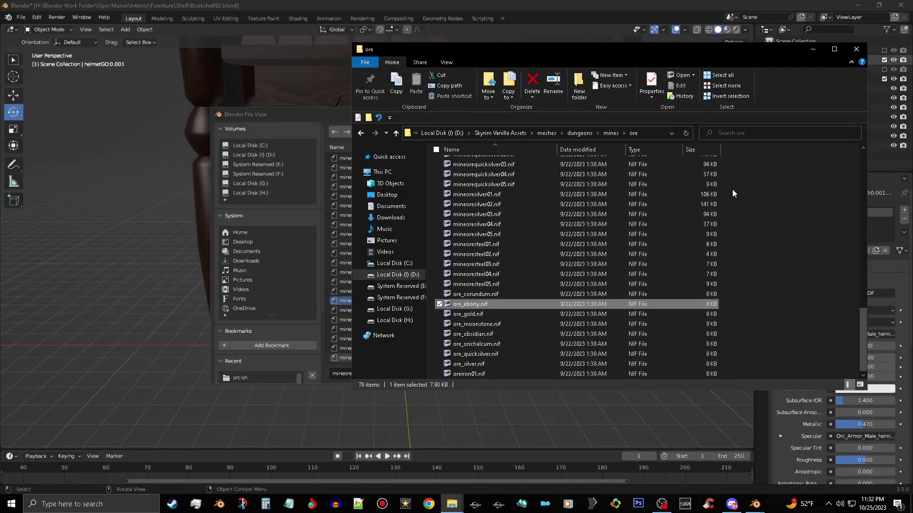
{"action": "left_click", "coordinate": [812, 51]}
Import ore_obsidian.nif from the ore folder with the Nifly importer
{"action": "scroll", "coordinate": [475, 296], "scroll_direction": "down", "scroll_amount": 5}
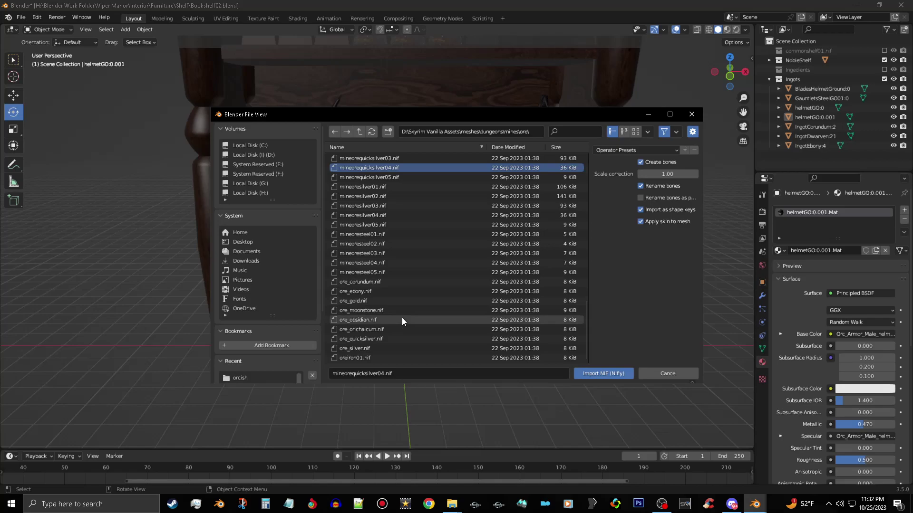
{"action": "left_click", "coordinate": [401, 320]}
{"action": "left_click", "coordinate": [615, 374]}
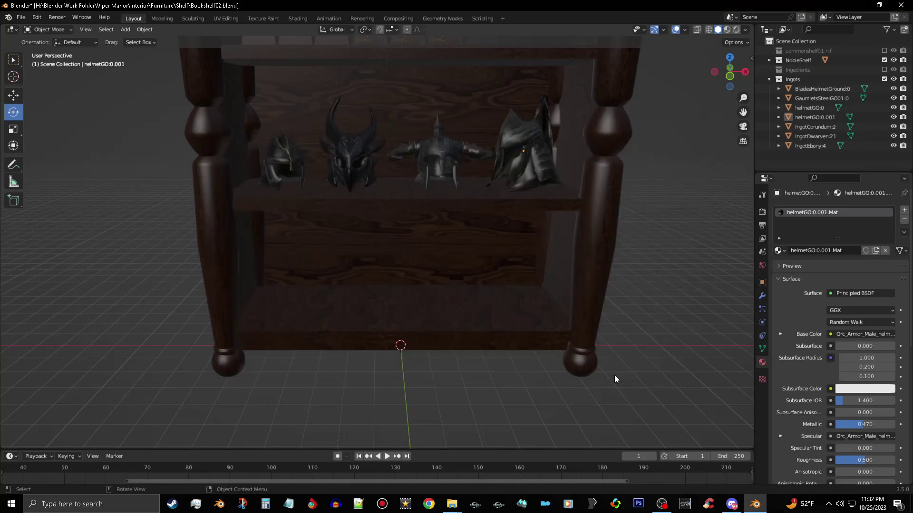
Delete the imported ore's bhkCollisionObject, bhkRigidBody and leftover collision shape from the ore_obsidian.nif collection
{"action": "scroll", "coordinate": [822, 135], "scroll_direction": "down", "scroll_amount": 2}
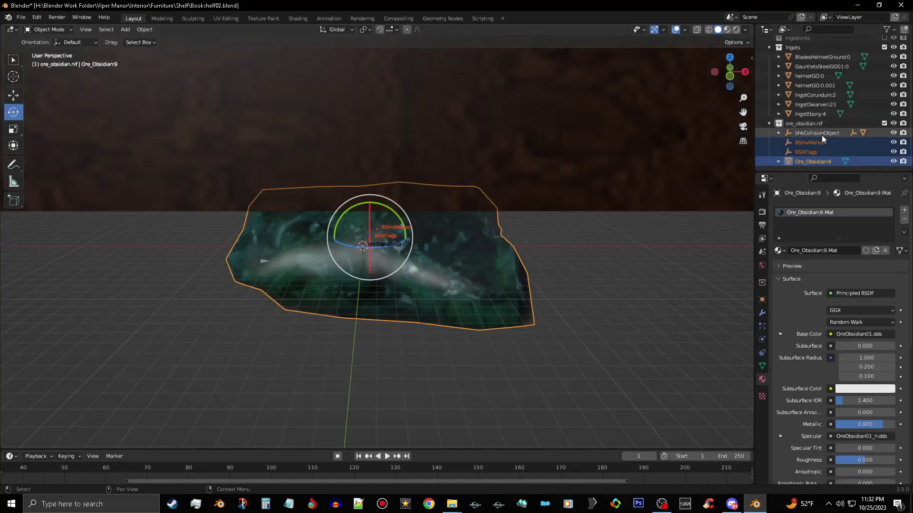
{"action": "left_click", "coordinate": [829, 131]}
{"action": "right_click", "coordinate": [828, 132]}
{"action": "left_click", "coordinate": [828, 131]}
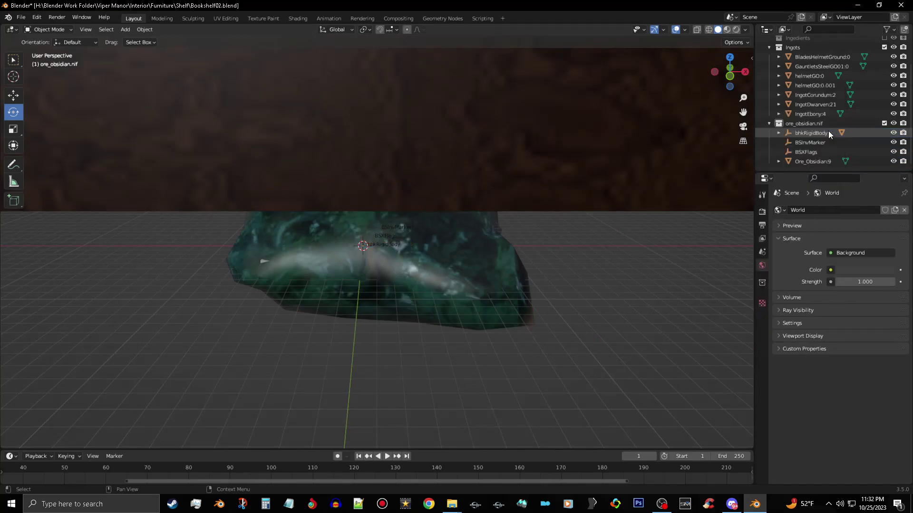
{"action": "left_click", "coordinate": [831, 133]}
{"action": "right_click", "coordinate": [831, 132]}
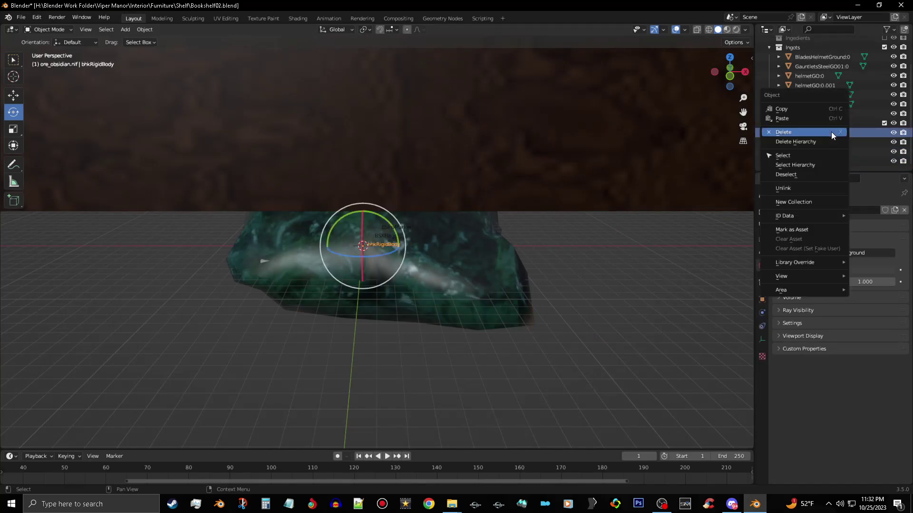
{"action": "left_click", "coordinate": [831, 132]}
{"action": "left_click", "coordinate": [831, 132]}
{"action": "right_click", "coordinate": [831, 133]}
{"action": "left_click", "coordinate": [831, 132]}
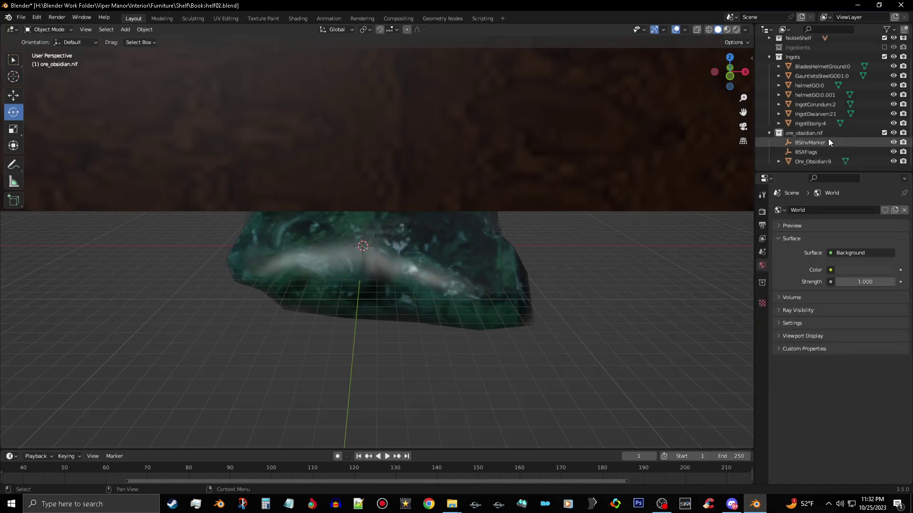
Delete the BSInvMarker and BSXFlags empties from the ore_obsidian.nif collection
{"action": "left_click", "coordinate": [831, 142]}
{"action": "right_click", "coordinate": [831, 141]}
{"action": "left_click", "coordinate": [831, 142]}
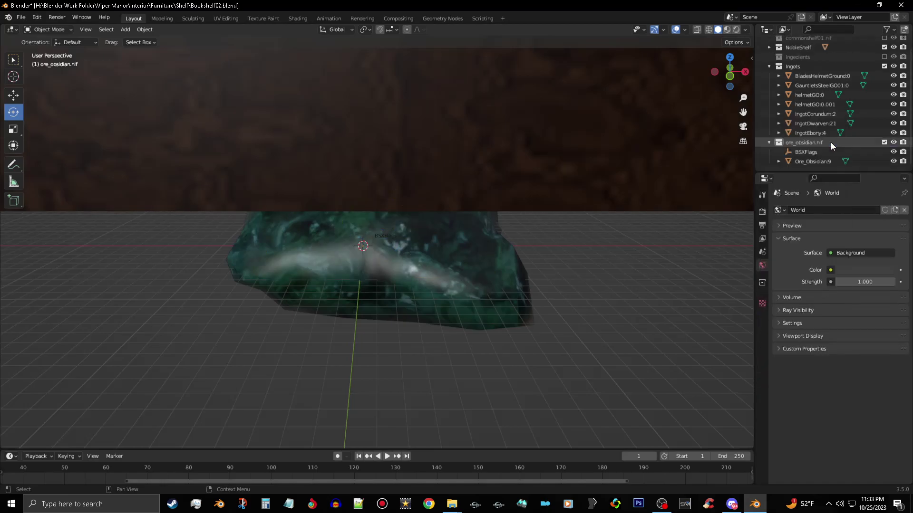
{"action": "left_click", "coordinate": [828, 151]}
{"action": "right_click", "coordinate": [828, 151]}
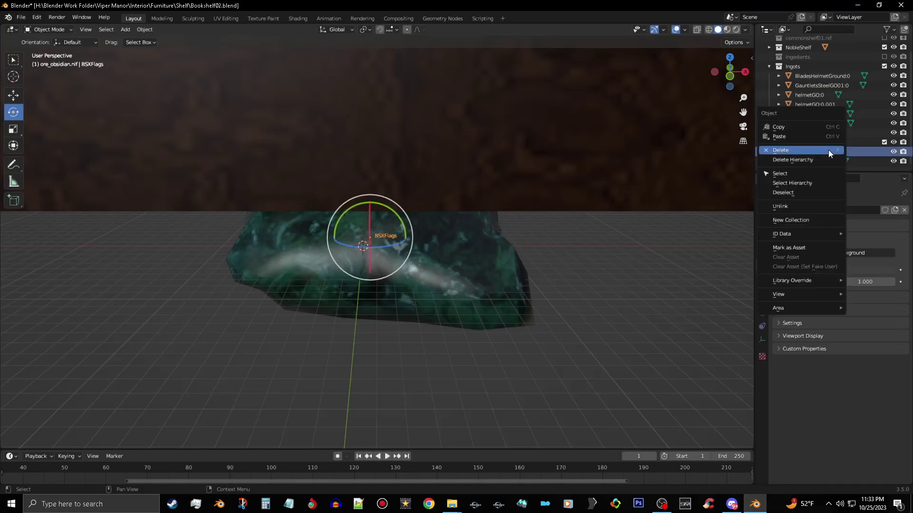
{"action": "left_click", "coordinate": [828, 150]}
Move Ore_Obsidian:9 into the Ingots collection and delete the emptied ore_obsidian.nif collection
{"action": "left_click", "coordinate": [828, 161]}
{"action": "left_click_drag", "start_coordinate": [827, 160], "coordinate": [800, 76]}
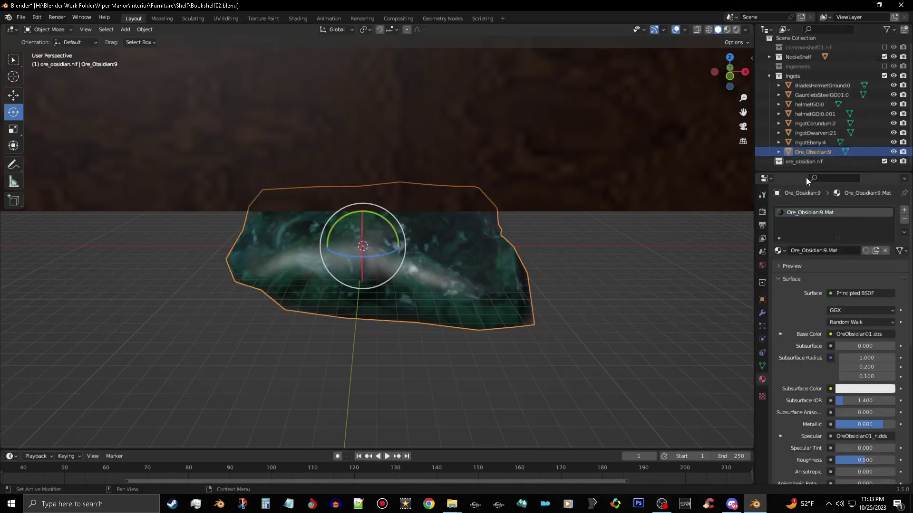
{"action": "left_click", "coordinate": [815, 164]}
{"action": "right_click", "coordinate": [814, 163]}
{"action": "left_click", "coordinate": [814, 162]}
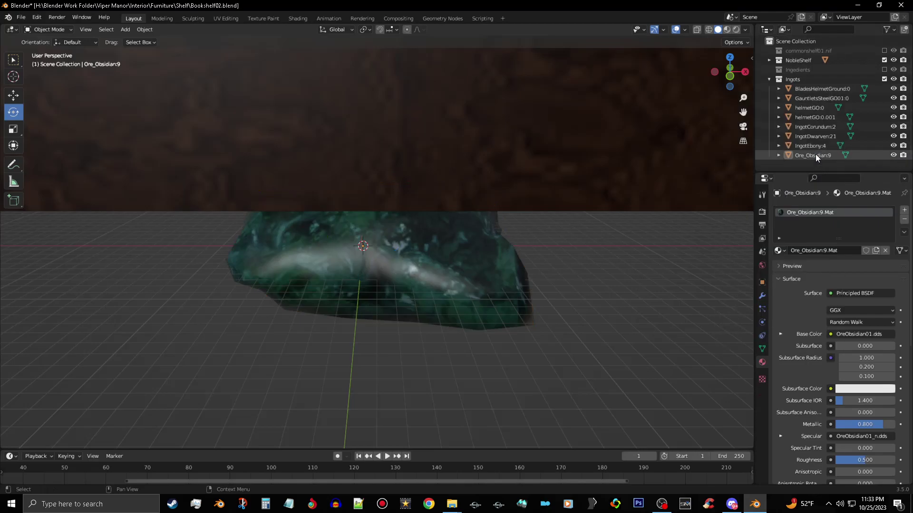
Raise the obsidian ore about 19.6 m along Z to the level of the bookshelf's lowest shelf
{"action": "left_click", "coordinate": [815, 155]}
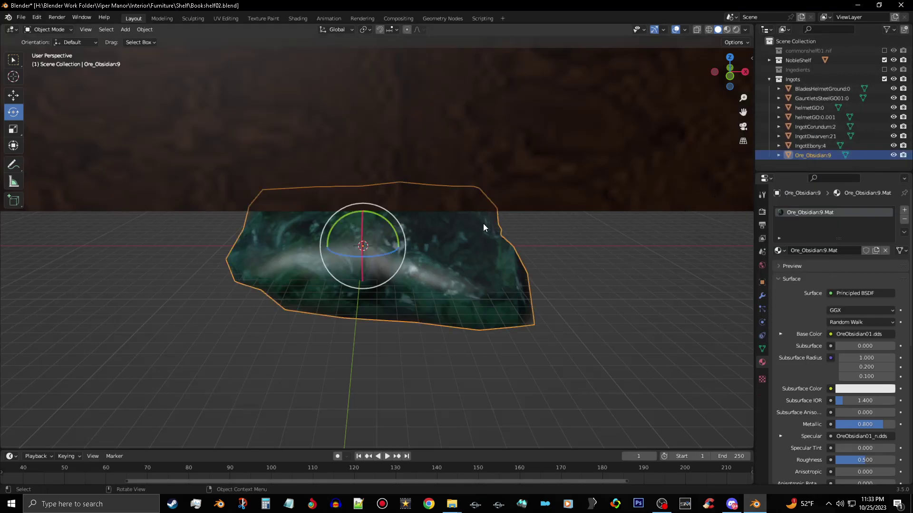
{"action": "scroll", "coordinate": [465, 227], "scroll_direction": "down", "scroll_amount": 3}
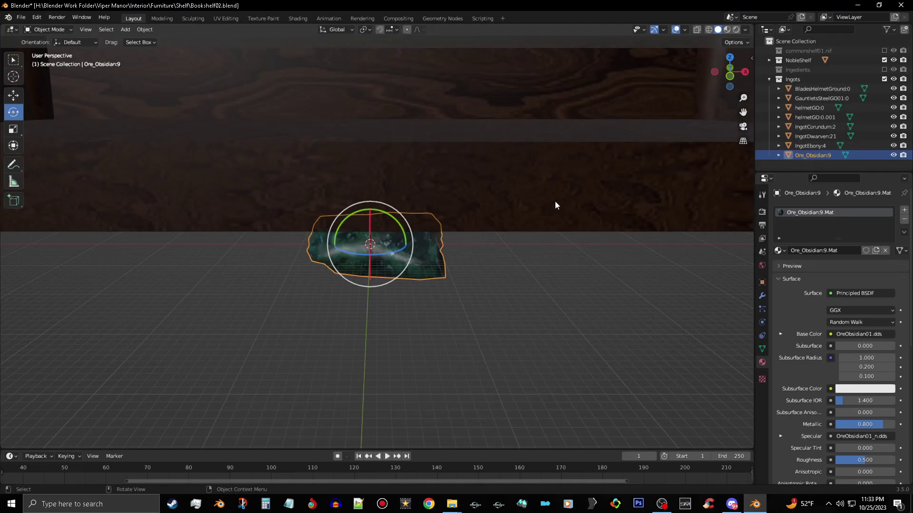
{"action": "key", "text": "g"}
{"action": "key", "text": "z"}
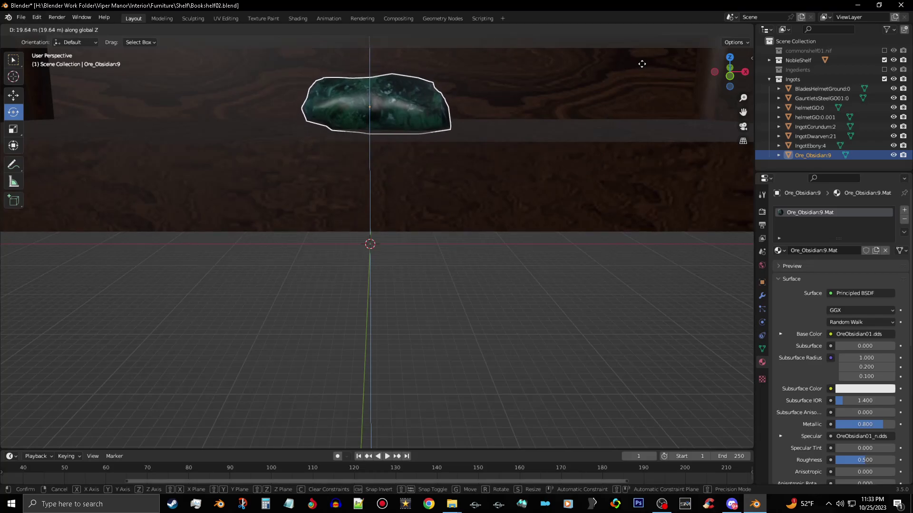
{"action": "left_click", "coordinate": [643, 66]}
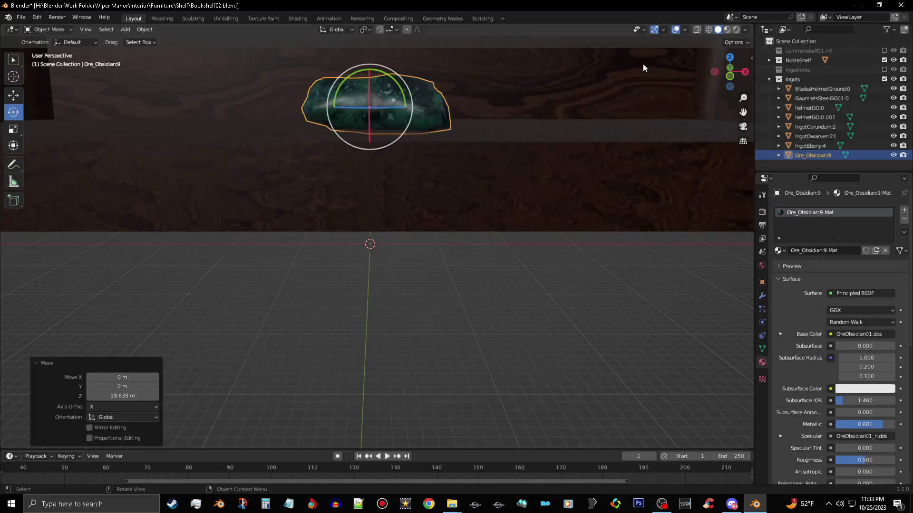
Shift the ore about -7.1 m along Y and -41.2 m along X to the shelf's end, and rotate it -108° about Z
{"action": "middle_click_drag", "start_coordinate": [609, 76], "coordinate": [611, 123]}
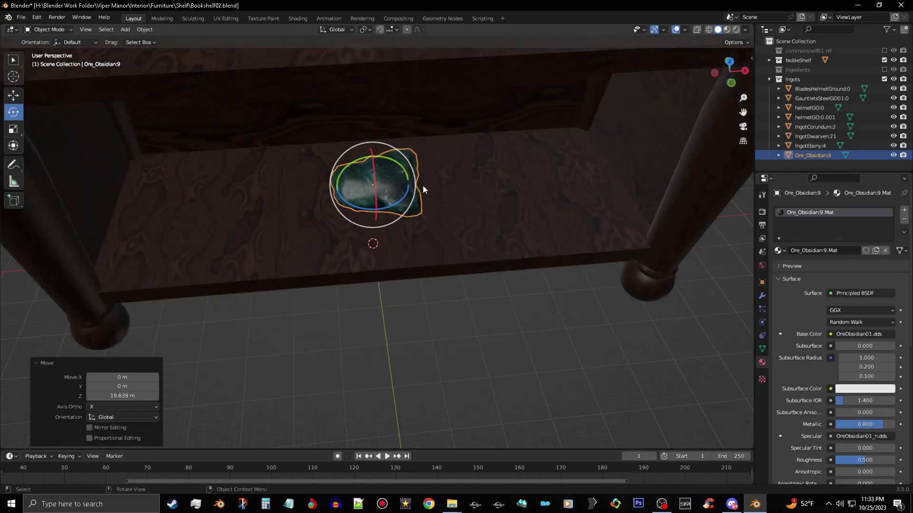
{"action": "key", "text": "g"}
{"action": "key", "text": "y"}
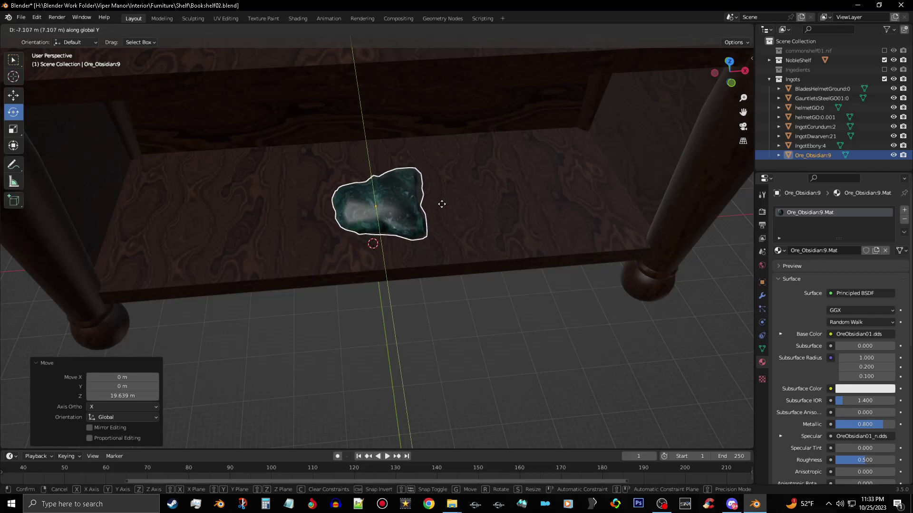
{"action": "left_click", "coordinate": [444, 207]}
{"action": "key", "text": "g"}
{"action": "key", "text": "x"}
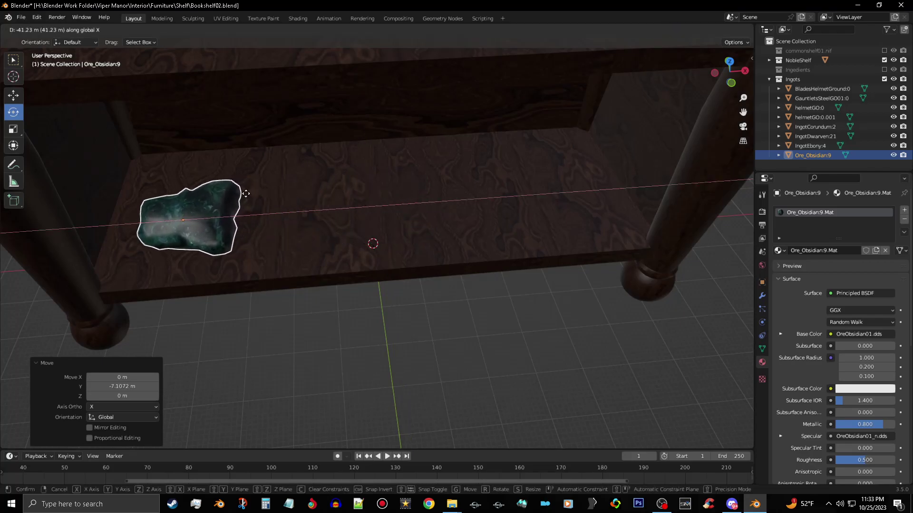
{"action": "left_click", "coordinate": [245, 193]}
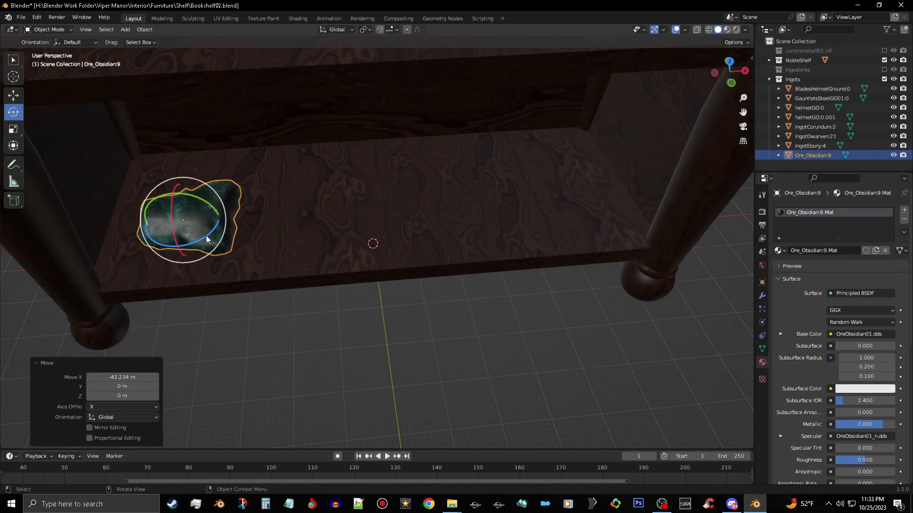
{"action": "left_click_drag", "start_coordinate": [207, 236], "coordinate": [244, 206]}
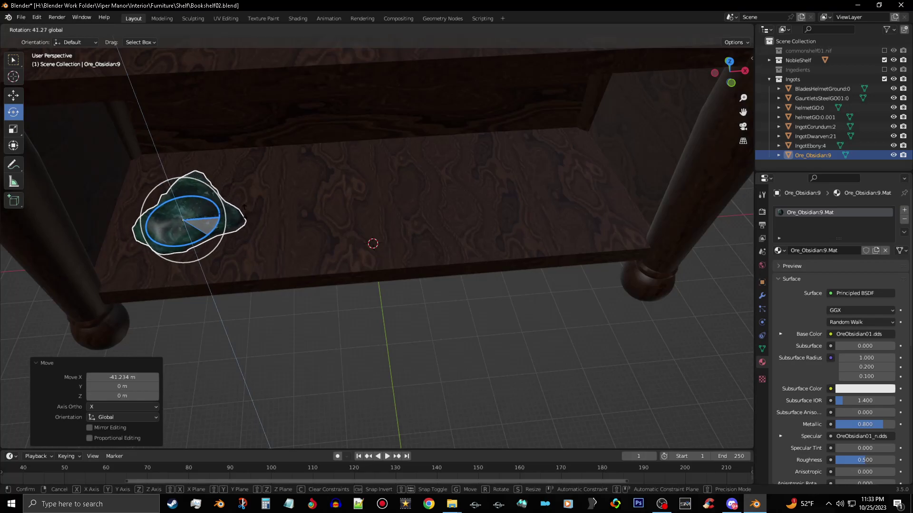
{"action": "left_click", "coordinate": [128, 267]}
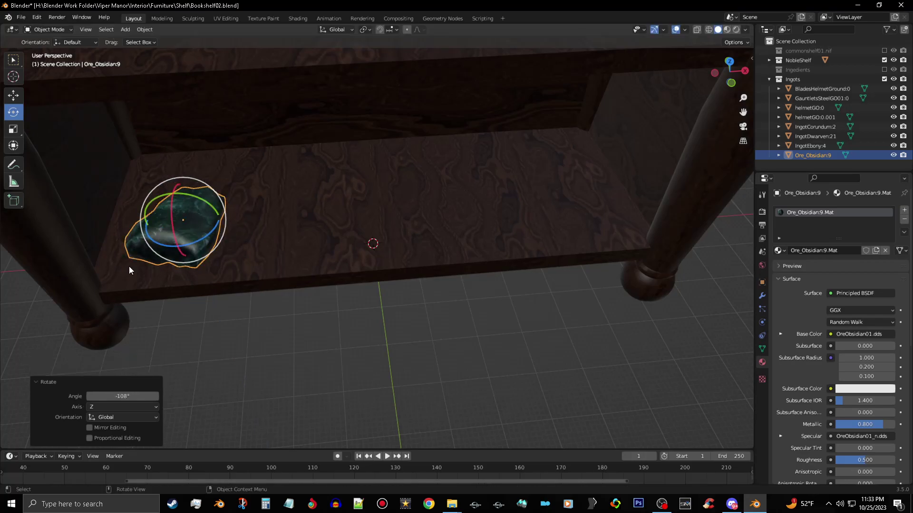
Duplicate the ore mesh in Edit Mode and move the copy about 18.9 m along X beside the original
{"action": "left_click", "coordinate": [15, 59]}
{"action": "key", "text": "Tab"}
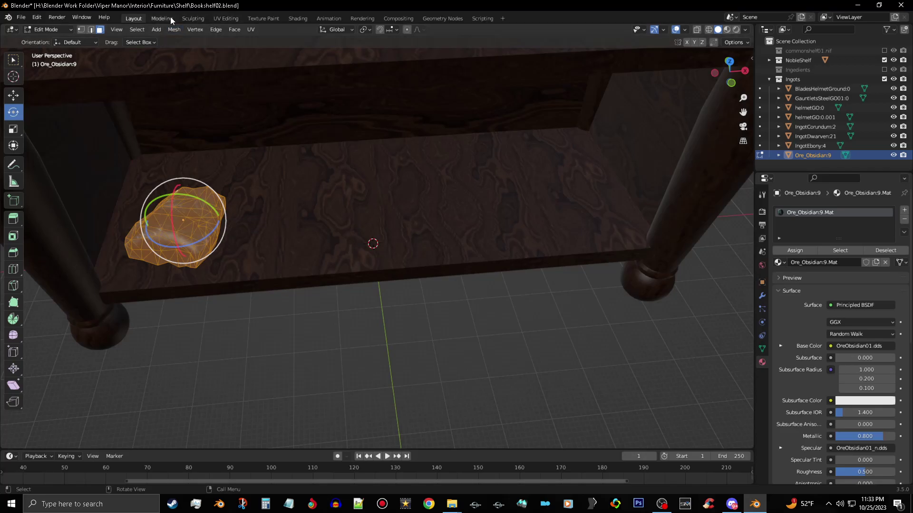
{"action": "left_click", "coordinate": [175, 29]}
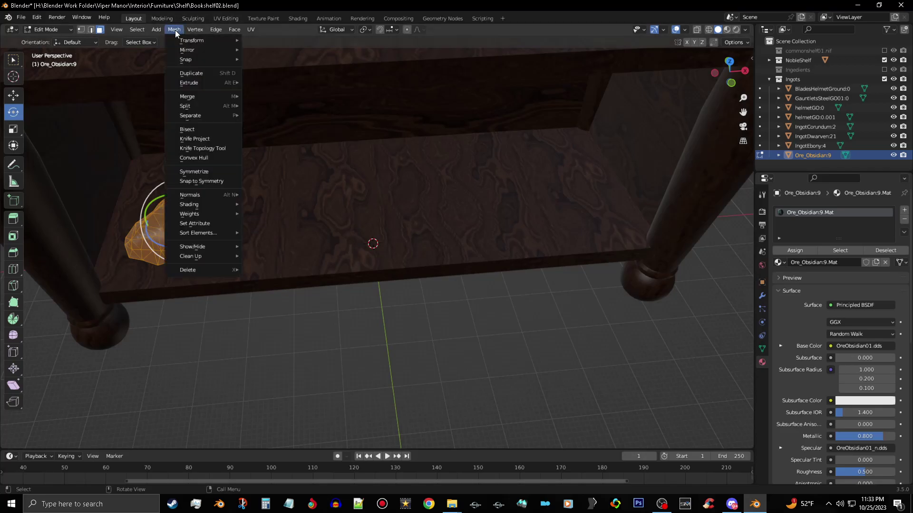
{"action": "left_click", "coordinate": [206, 75]}
{"action": "right_click", "coordinate": [205, 75]}
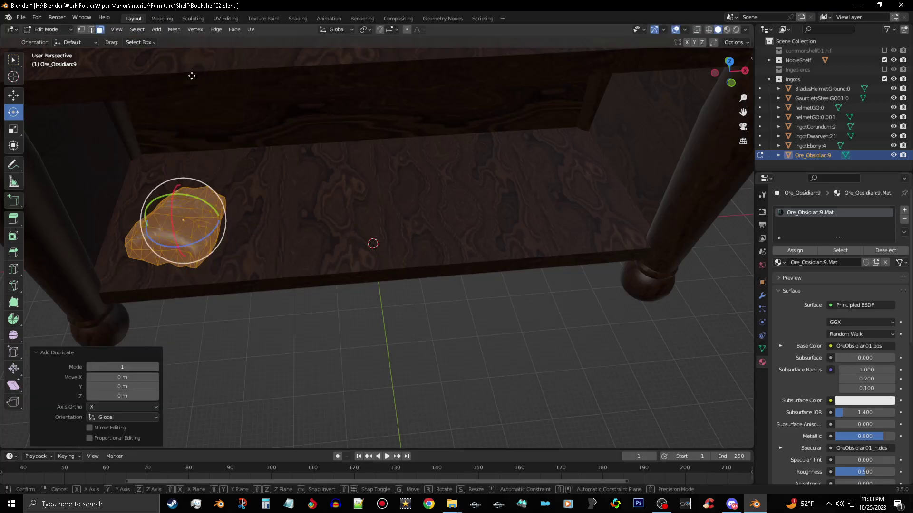
{"action": "key", "text": "g"}
{"action": "key", "text": "x"}
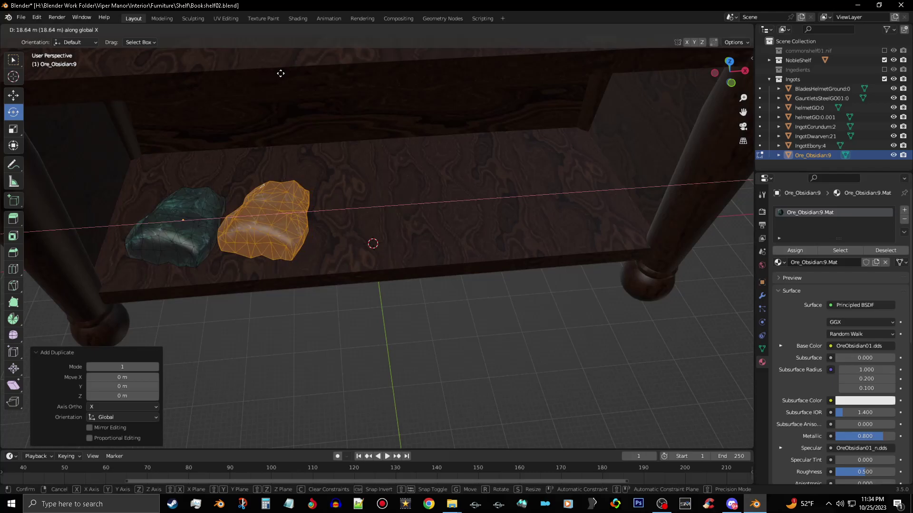
{"action": "left_click", "coordinate": [282, 73]}
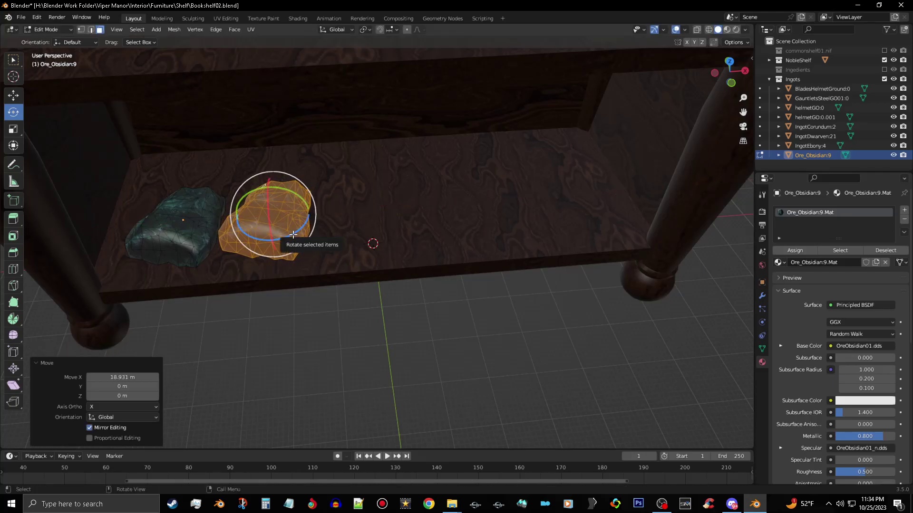
Rotate the second ore piece about 29.3° around Z and shift it about -1.5 m along X towards the first
{"action": "left_click_drag", "start_coordinate": [295, 234], "coordinate": [315, 225]}
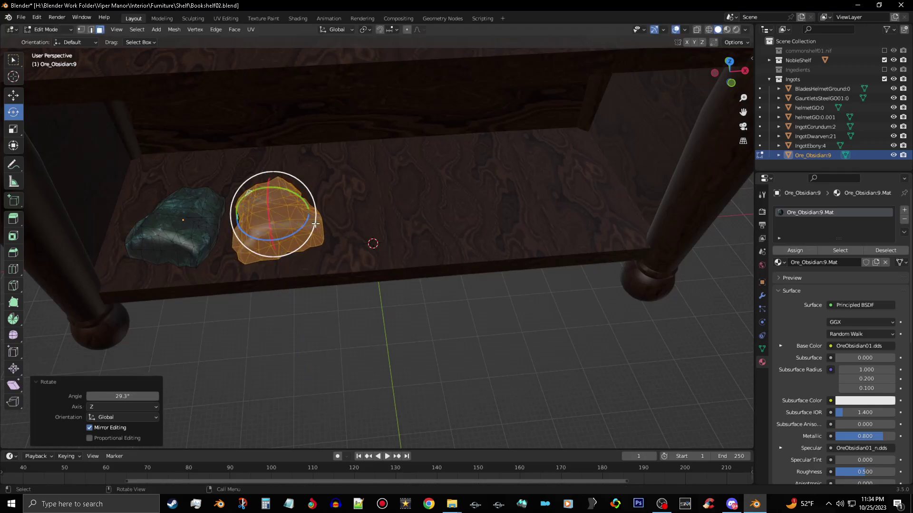
{"action": "key", "text": "g"}
{"action": "key", "text": "x"}
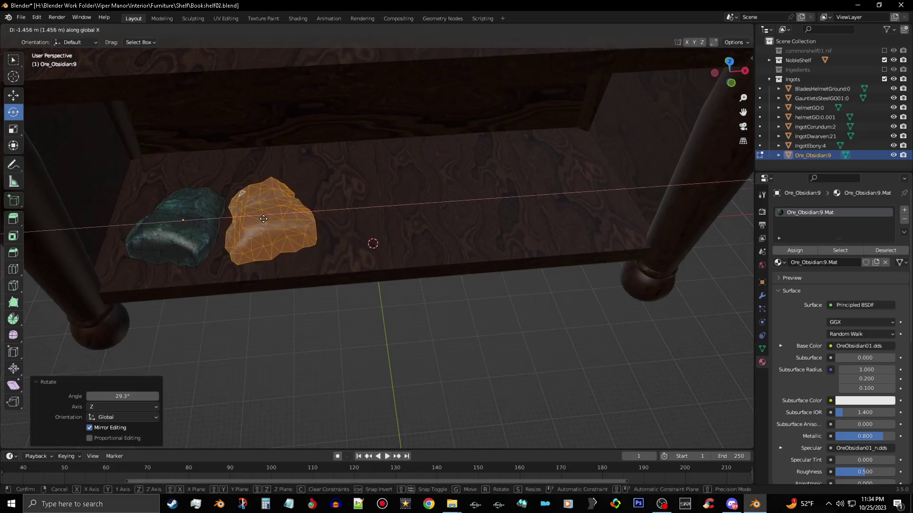
{"action": "left_click", "coordinate": [312, 213]}
Duplicate the second ore piece and move the copy about 15.2 m along Y towards the back of the shelf
{"action": "middle_click_drag", "start_coordinate": [312, 213], "coordinate": [206, 387]}
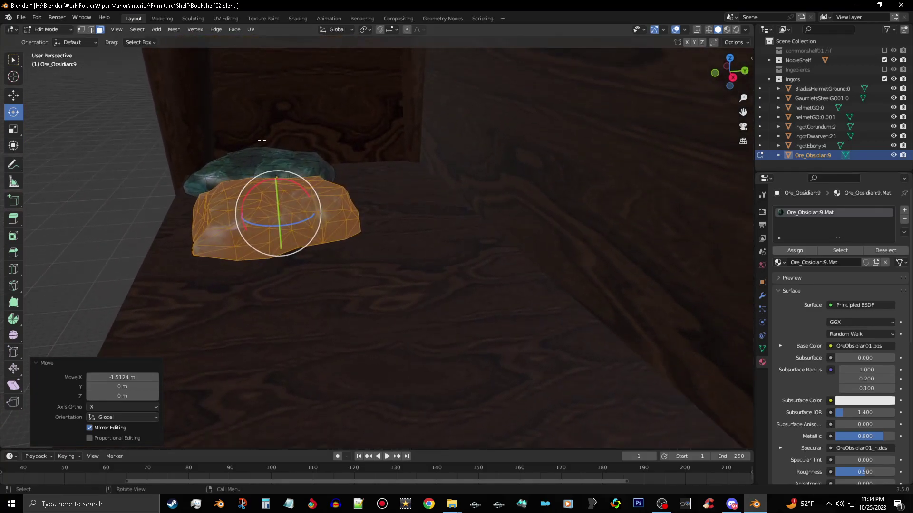
{"action": "left_click", "coordinate": [174, 30]}
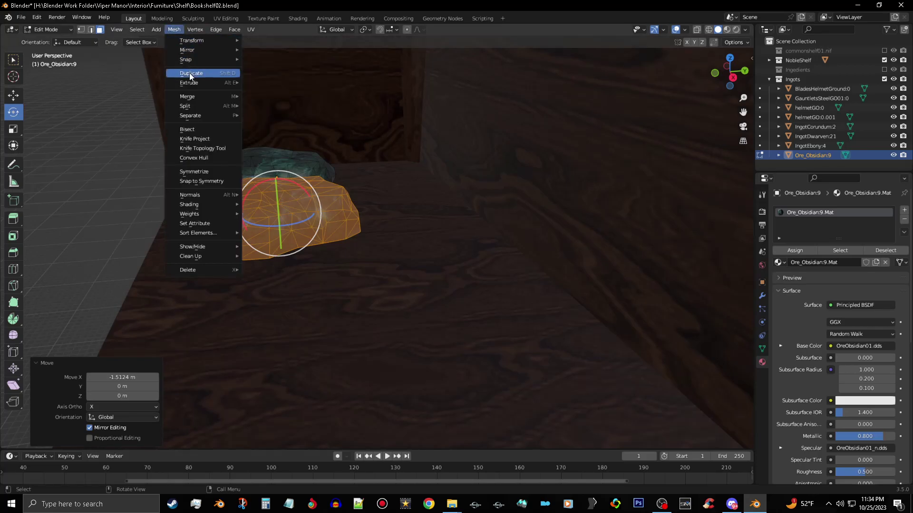
{"action": "left_click", "coordinate": [203, 74]}
{"action": "right_click", "coordinate": [204, 73]}
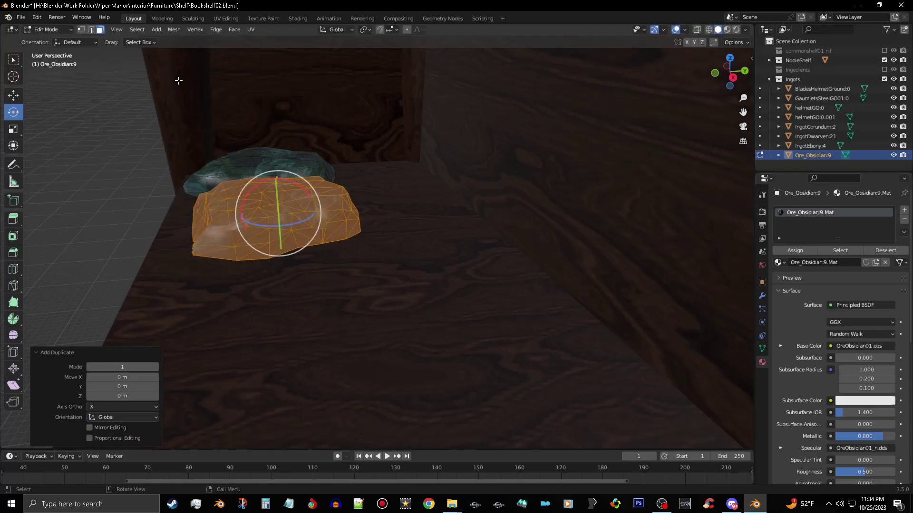
{"action": "key", "text": "g"}
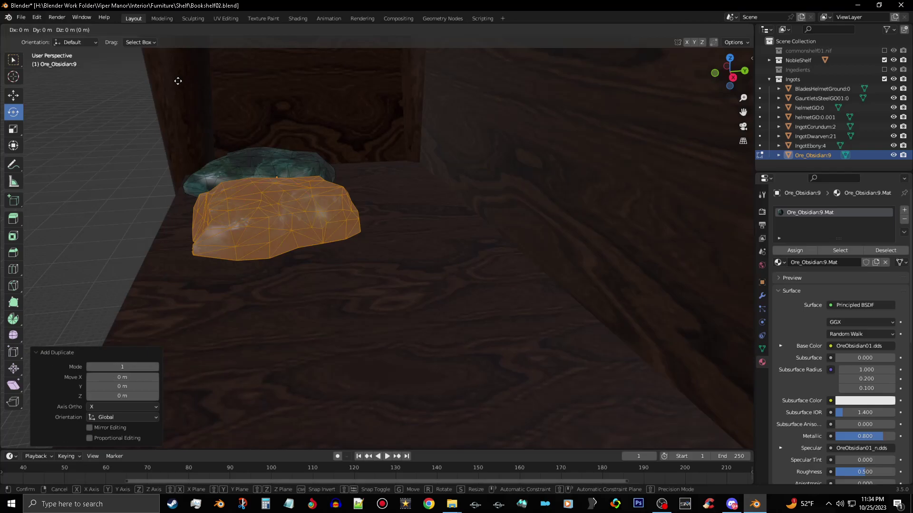
{"action": "key", "text": "y"}
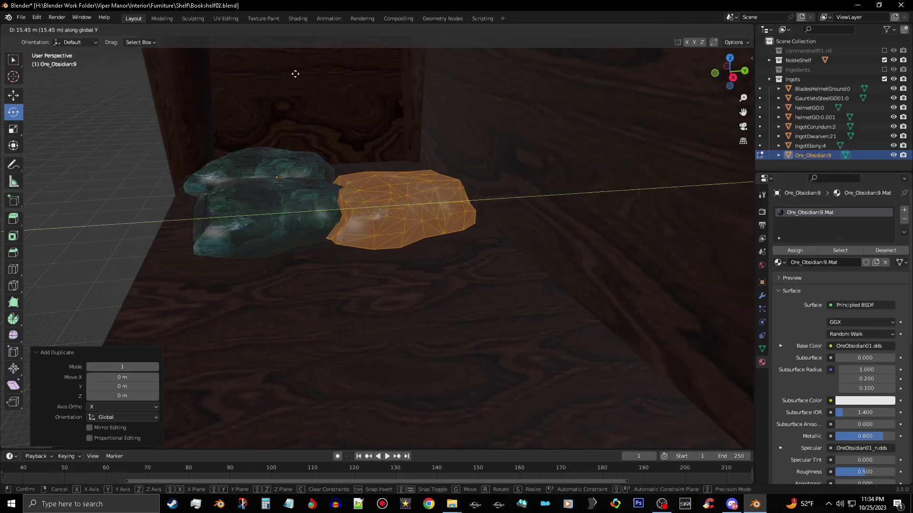
{"action": "left_click", "coordinate": [294, 76]}
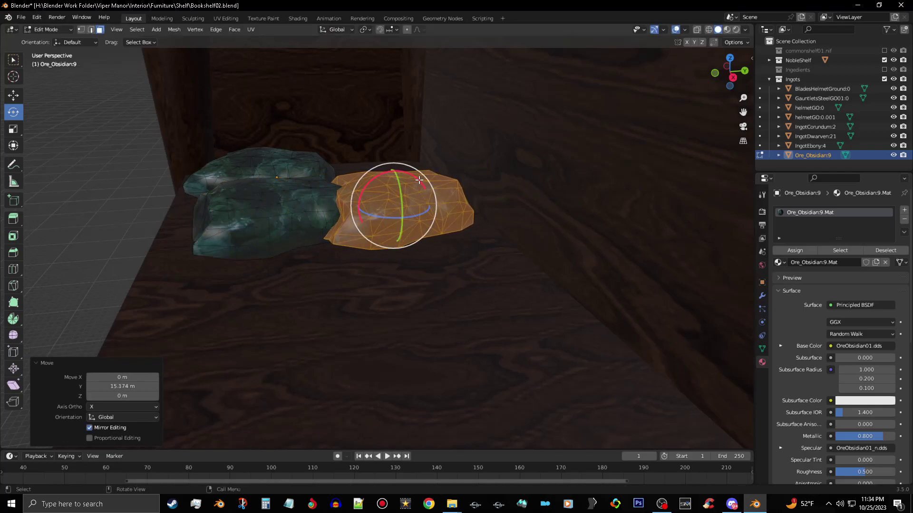
Rotate the third ore piece -28° about X and raise it about 3.3 m along Z
{"action": "middle_click_drag", "start_coordinate": [411, 224], "coordinate": [369, 213]}
{"action": "left_click_drag", "start_coordinate": [385, 206], "coordinate": [432, 175]}
{"action": "key", "text": "g"}
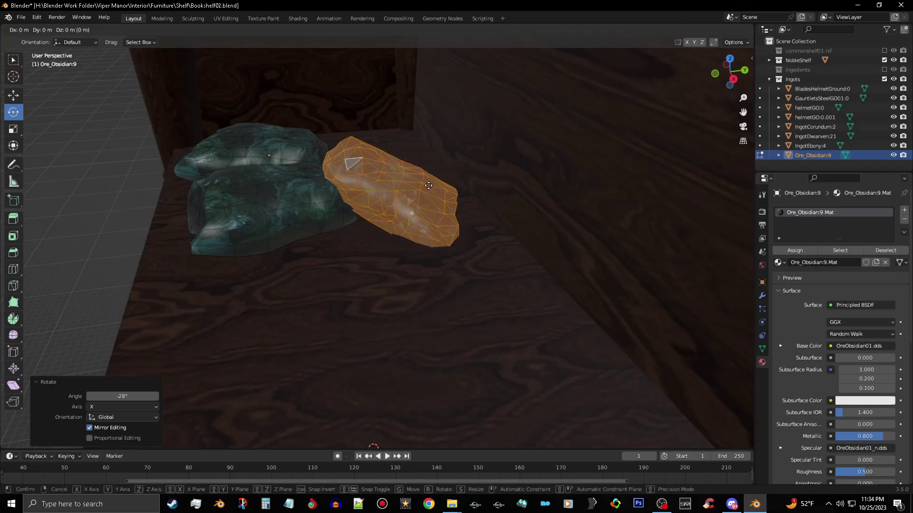
{"action": "key", "text": "z"}
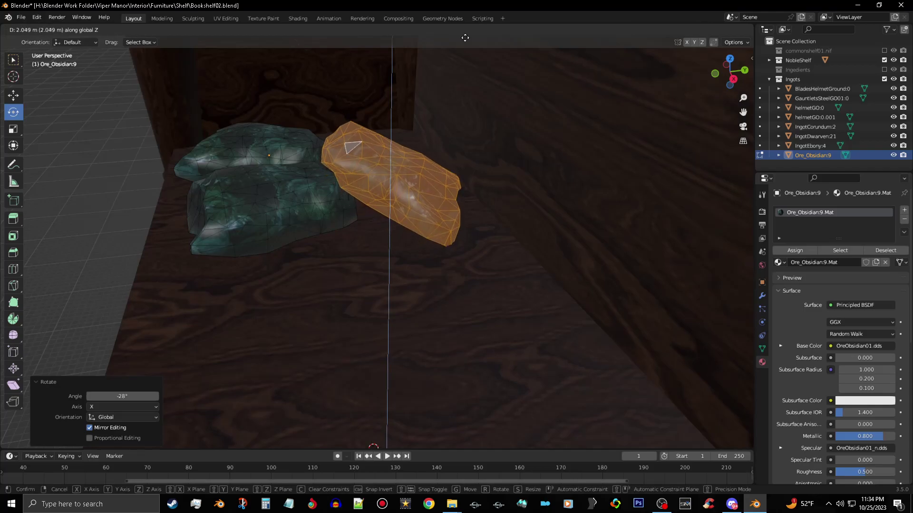
{"action": "left_click", "coordinate": [489, 359]}
Shift the third ore piece about -8.3 m along X and -7.3 m along Y, centring it over the front pair
{"action": "middle_click_drag", "start_coordinate": [443, 284], "coordinate": [457, 325]}
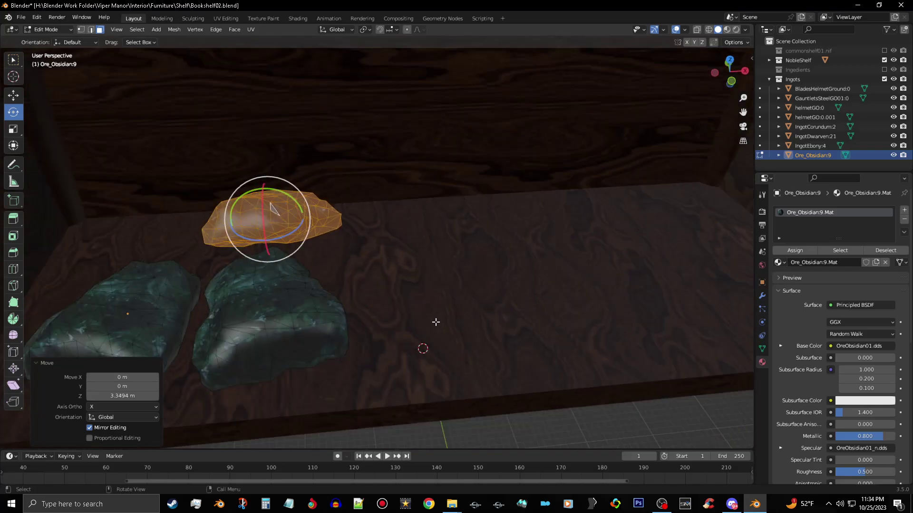
{"action": "key", "text": "g"}
{"action": "key", "text": "x"}
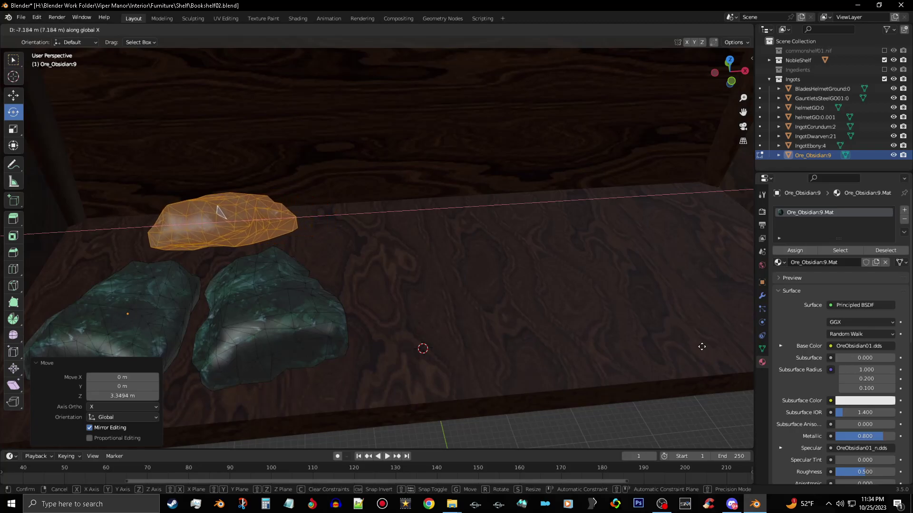
{"action": "left_click", "coordinate": [630, 354]}
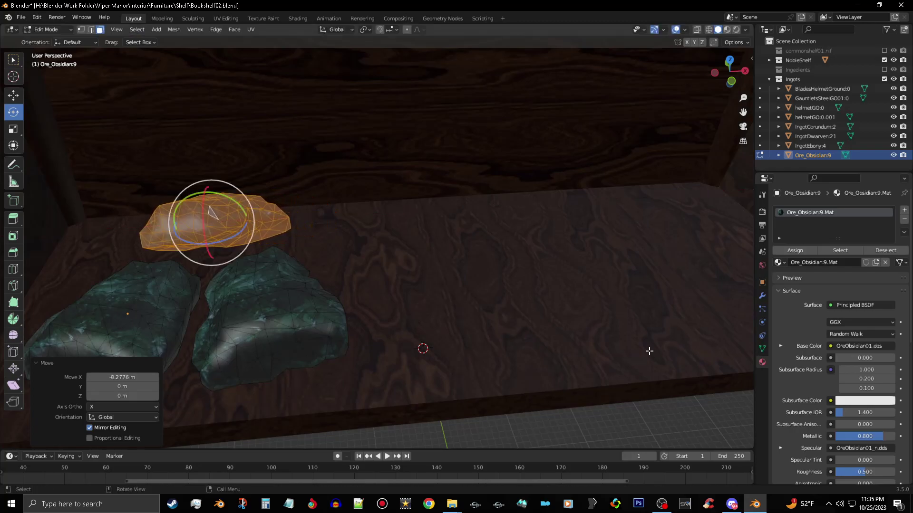
{"action": "key", "text": "g"}
{"action": "key", "text": "y"}
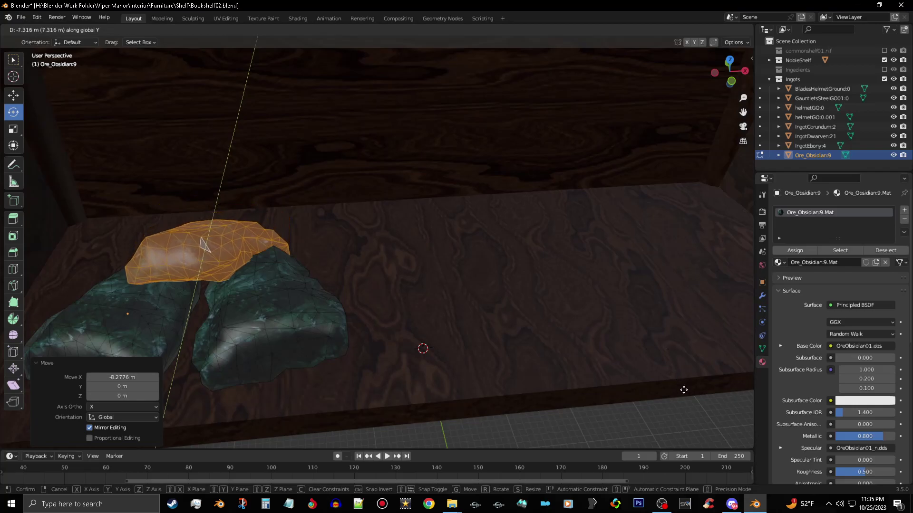
{"action": "left_click", "coordinate": [683, 390]}
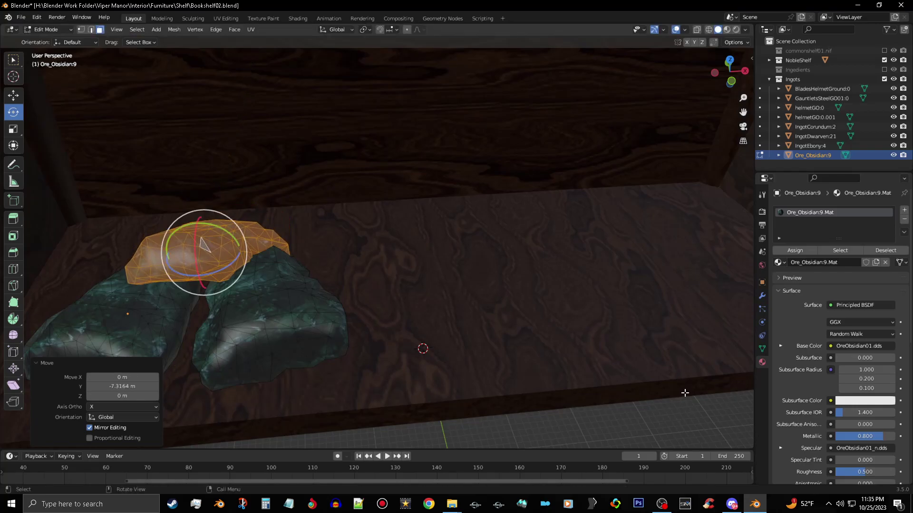
Raise the third ore piece about 2.5 m along Z and rotate it 11.5° about X to rest on the pair
{"action": "key", "text": "g"}
{"action": "key", "text": "z"}
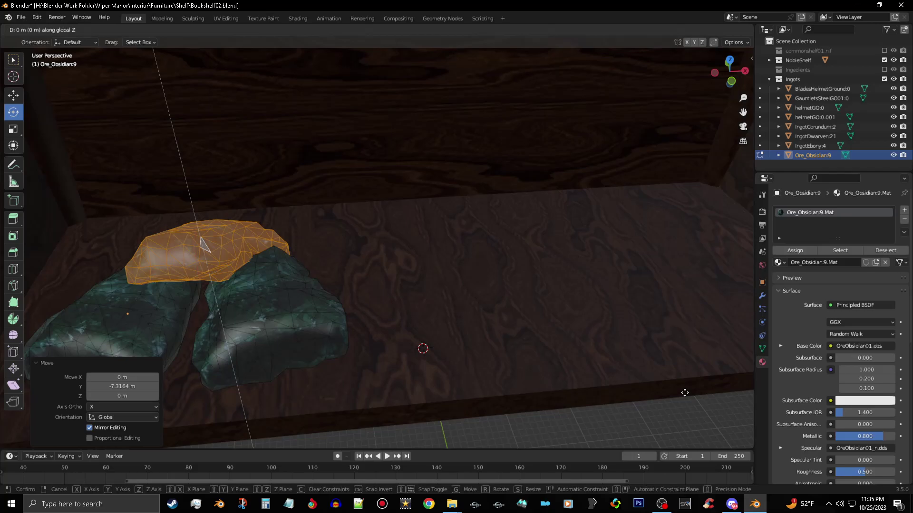
{"action": "left_click", "coordinate": [712, 237]}
{"action": "middle_click_drag", "start_coordinate": [638, 277], "coordinate": [523, 229]}
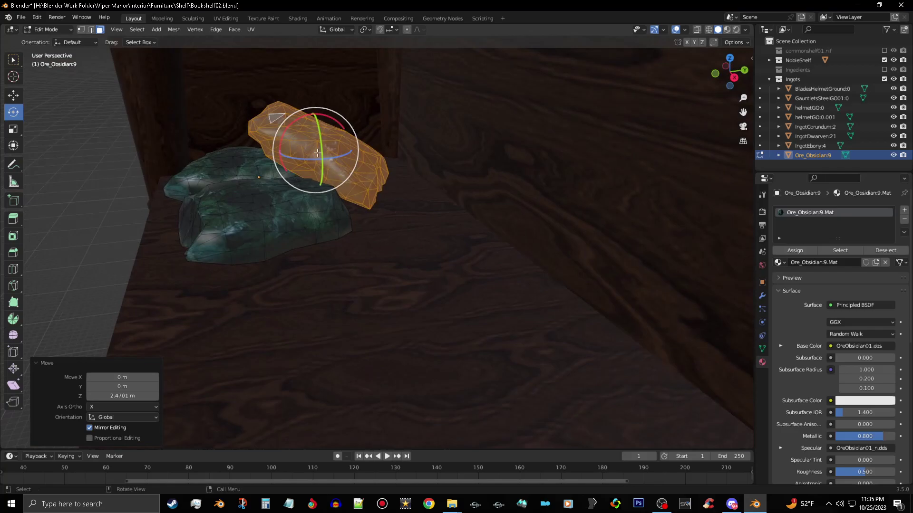
{"action": "left_click_drag", "start_coordinate": [307, 115], "coordinate": [289, 117]}
Duplicate the third ore piece and move the copy about -12.3 m along Y towards the shelf's front
{"action": "middle_click_drag", "start_coordinate": [342, 147], "coordinate": [406, 173]}
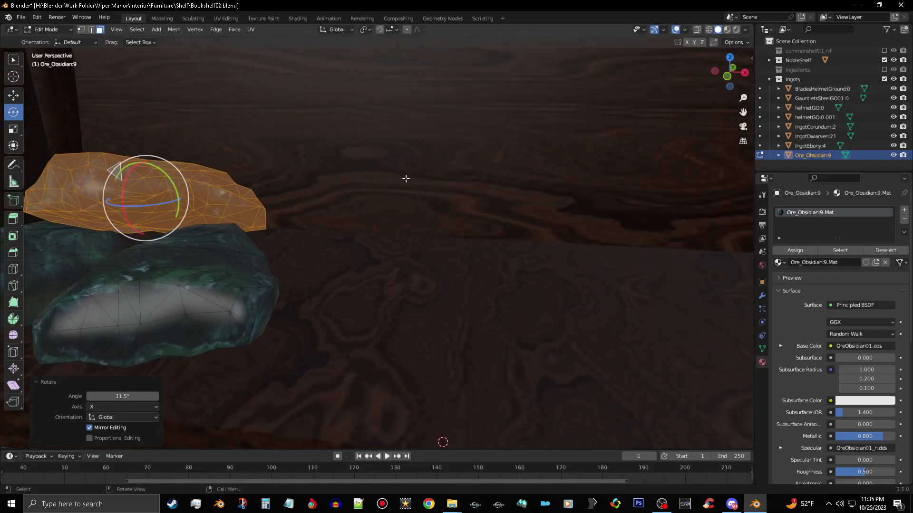
{"action": "scroll", "coordinate": [385, 199], "scroll_direction": "down", "scroll_amount": 6}
{"action": "middle_click_drag", "start_coordinate": [364, 226], "coordinate": [452, 245]}
{"action": "scroll", "coordinate": [371, 262], "scroll_direction": "up", "scroll_amount": 4}
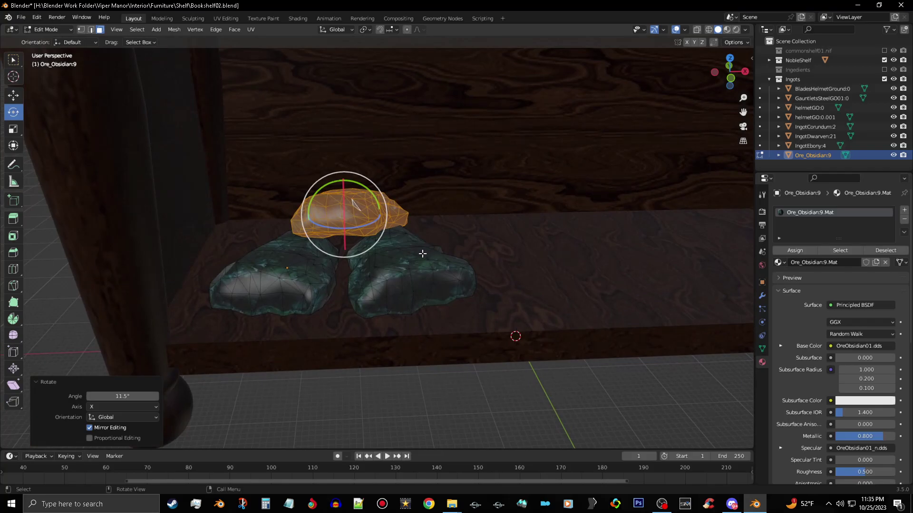
{"action": "middle_click_drag", "start_coordinate": [424, 253], "coordinate": [319, 269]}
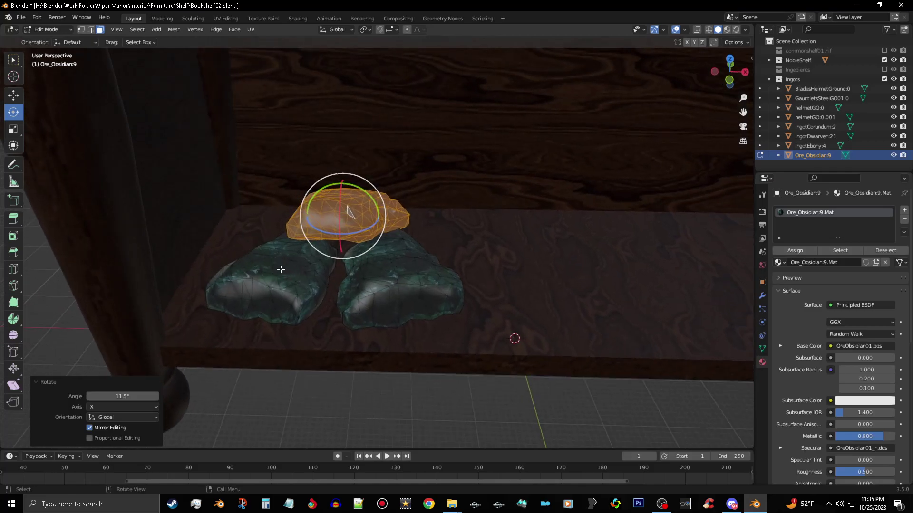
{"action": "middle_click_drag", "start_coordinate": [452, 210], "coordinate": [449, 208]}
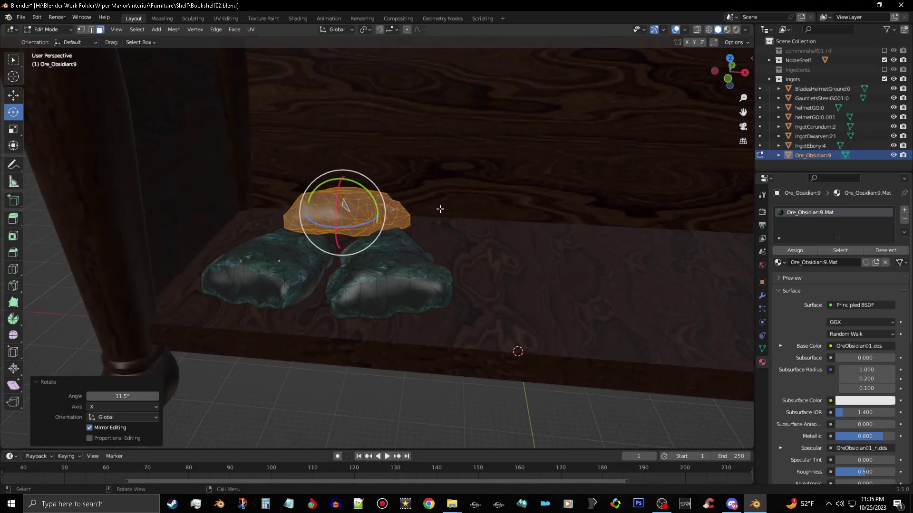
{"action": "left_click", "coordinate": [177, 29]}
{"action": "left_click", "coordinate": [212, 74]}
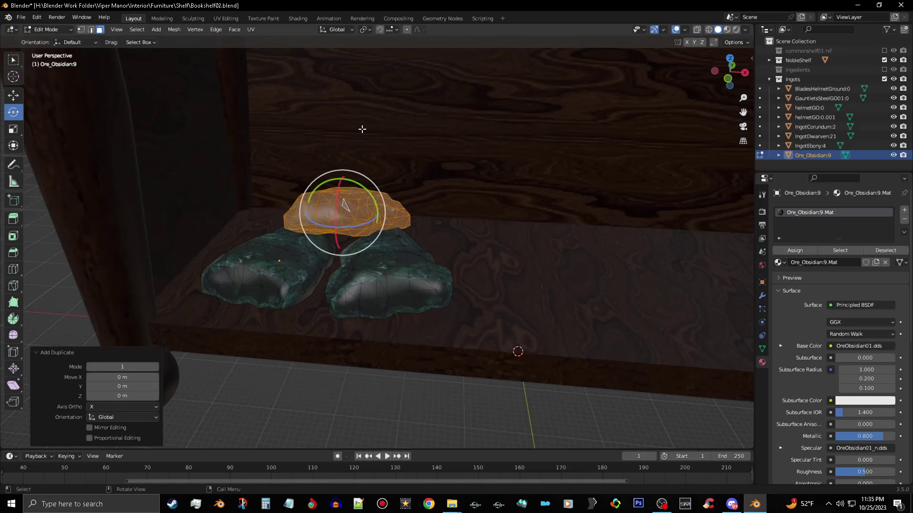
{"action": "key", "text": "g"}
{"action": "key", "text": "y"}
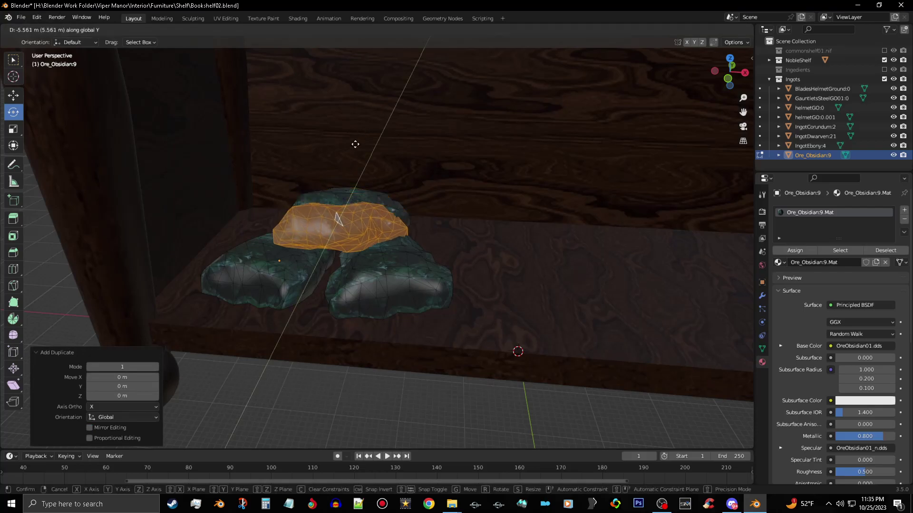
{"action": "left_click", "coordinate": [352, 164]}
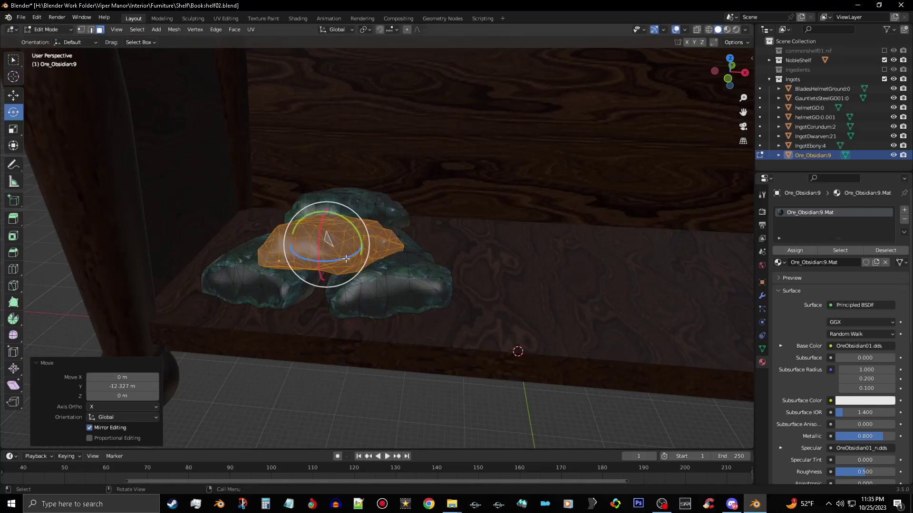
Rotate the fourth ore piece -73.6° about Z, tilt it slightly about Y to lie on the pile, and return to Object Mode
{"action": "left_click_drag", "start_coordinate": [349, 258], "coordinate": [326, 263]}
{"action": "middle_click_drag", "start_coordinate": [368, 230], "coordinate": [377, 180]}
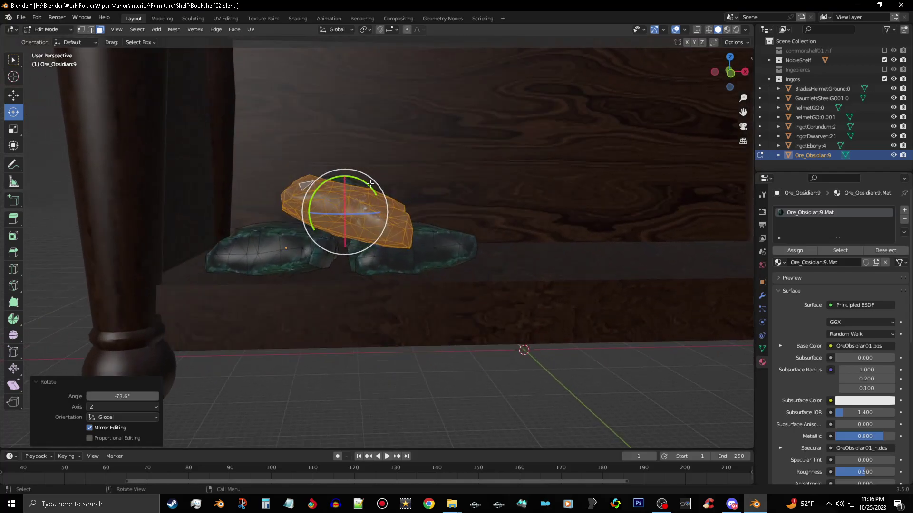
{"action": "left_click_drag", "start_coordinate": [364, 184], "coordinate": [355, 177]}
{"action": "middle_click_drag", "start_coordinate": [452, 220], "coordinate": [469, 241]}
{"action": "key", "text": "Tab"}
{"action": "scroll", "coordinate": [468, 266], "scroll_direction": "down", "scroll_amount": 1}
{"action": "scroll", "coordinate": [427, 259], "scroll_direction": "down", "scroll_amount": 1}
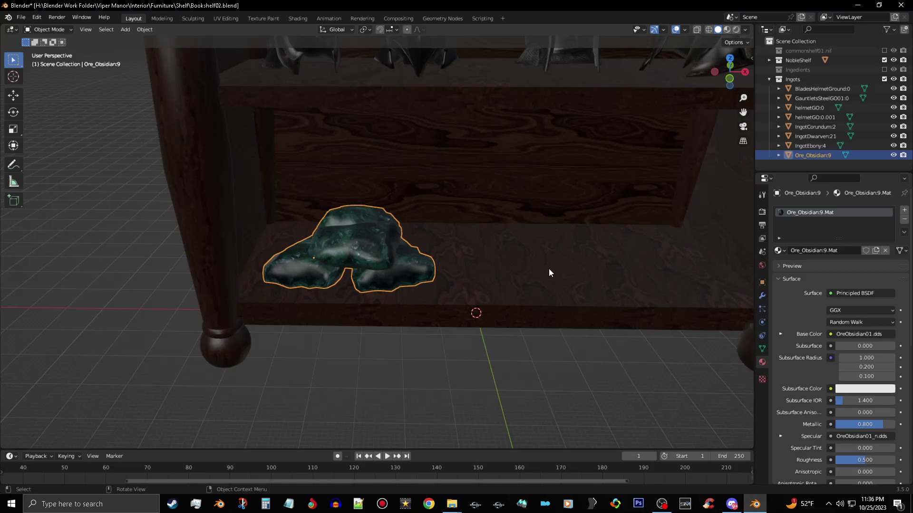
{"action": "scroll", "coordinate": [547, 259], "scroll_direction": "down", "scroll_amount": 2}
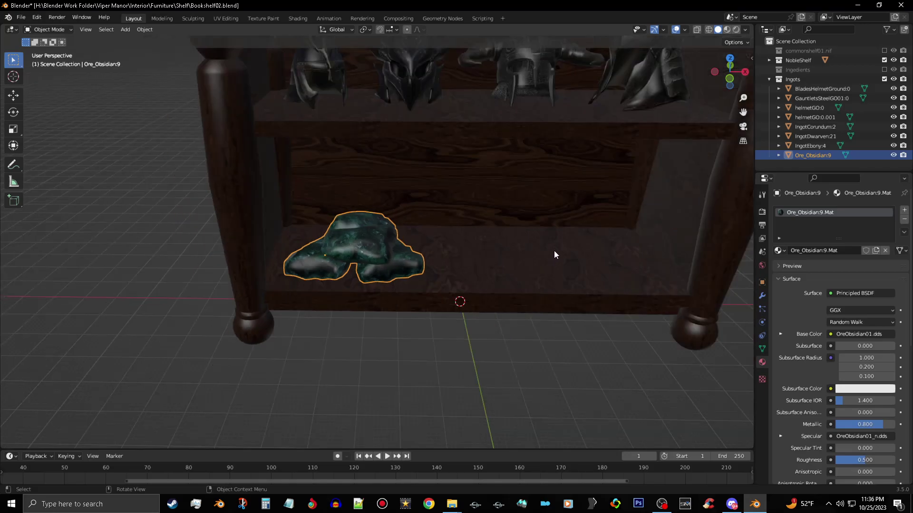
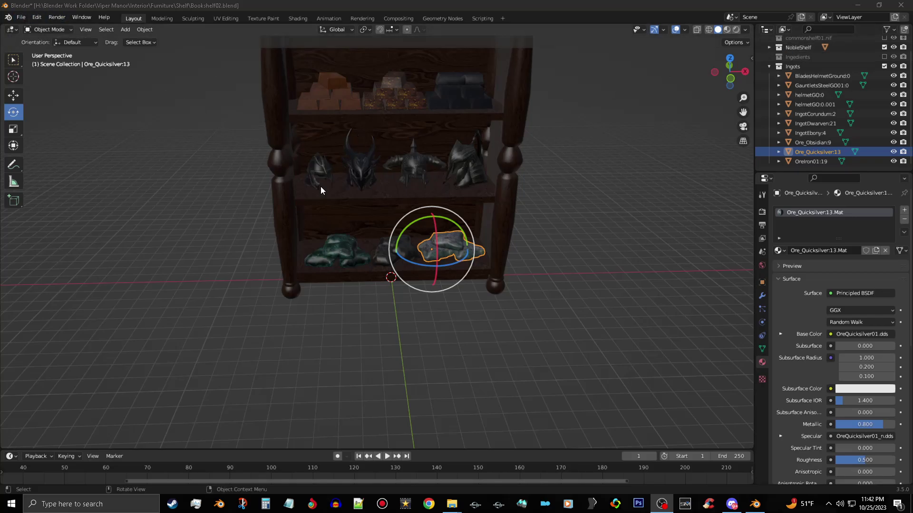
Import the weapon plaque mesh wrplaque01.nif from the vanilla meshes\clutter\weaponrack folder with the Nifly NIF importer
{"action": "middle_click_drag", "start_coordinate": [271, 218], "coordinate": [324, 210]}
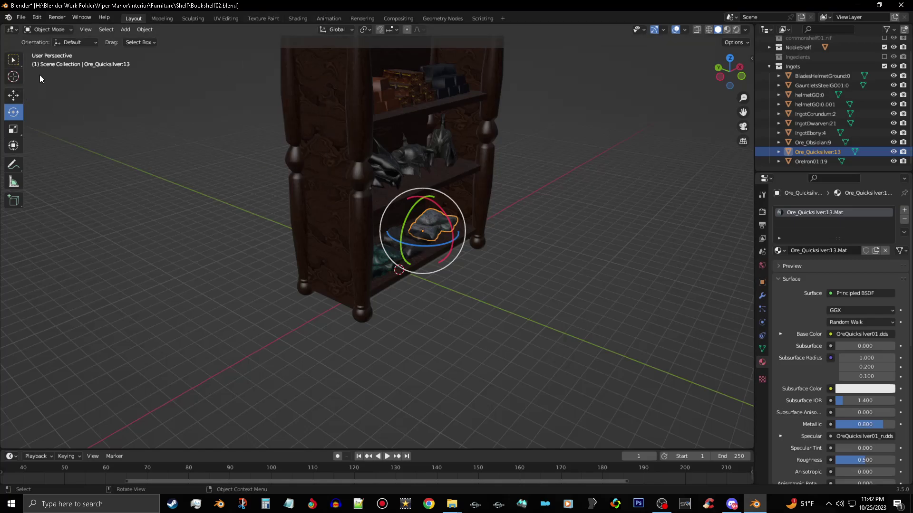
{"action": "left_click", "coordinate": [22, 18]}
{"action": "mouse_move", "coordinate": [52, 147]}
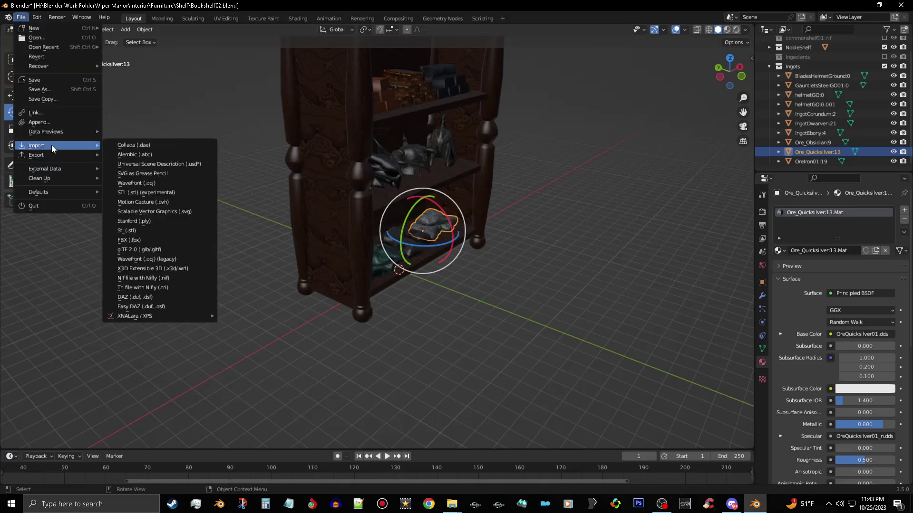
{"action": "left_click", "coordinate": [192, 278]}
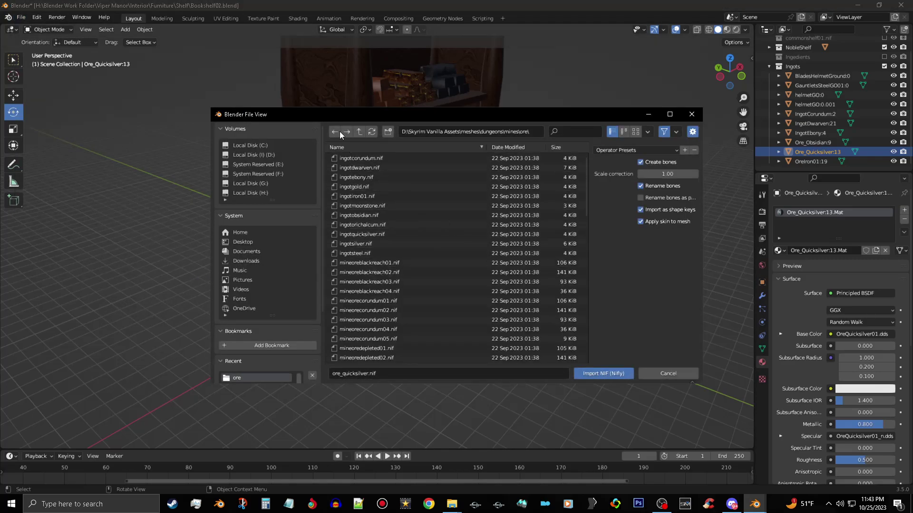
{"action": "left_click", "coordinate": [360, 132]}
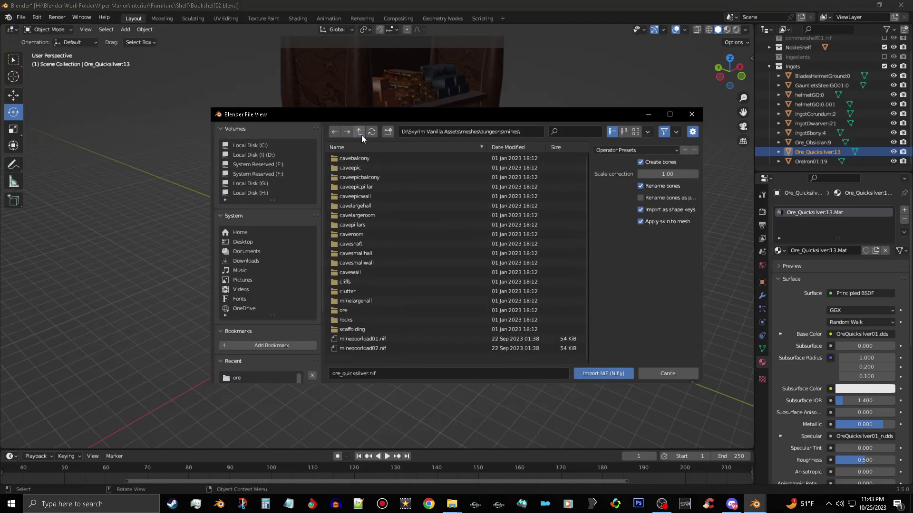
{"action": "left_click", "coordinate": [360, 131]}
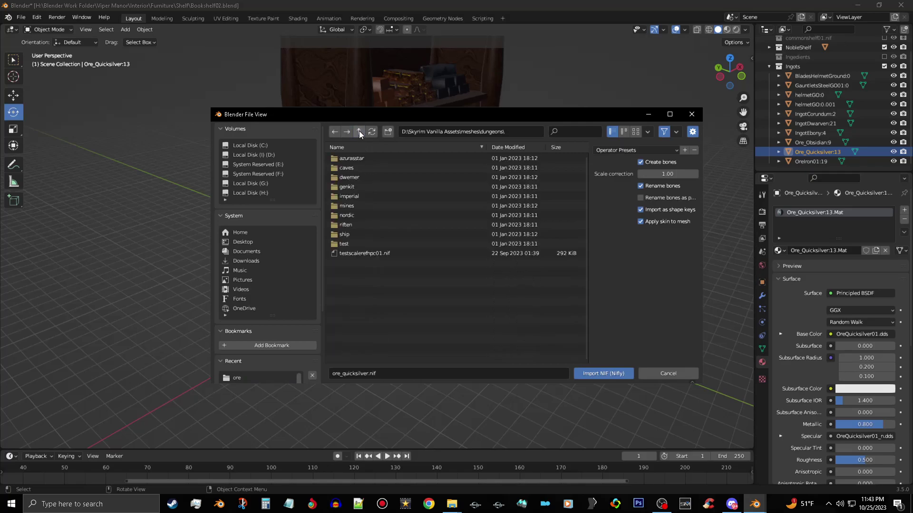
{"action": "left_click", "coordinate": [359, 132]}
{"action": "double_click", "coordinate": [370, 226]}
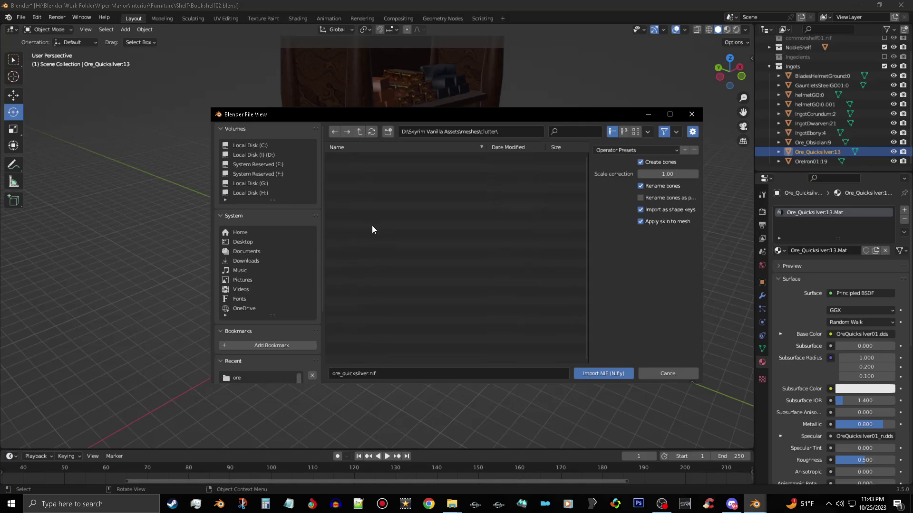
{"action": "left_click_drag", "start_coordinate": [585, 158], "coordinate": [597, 270]}
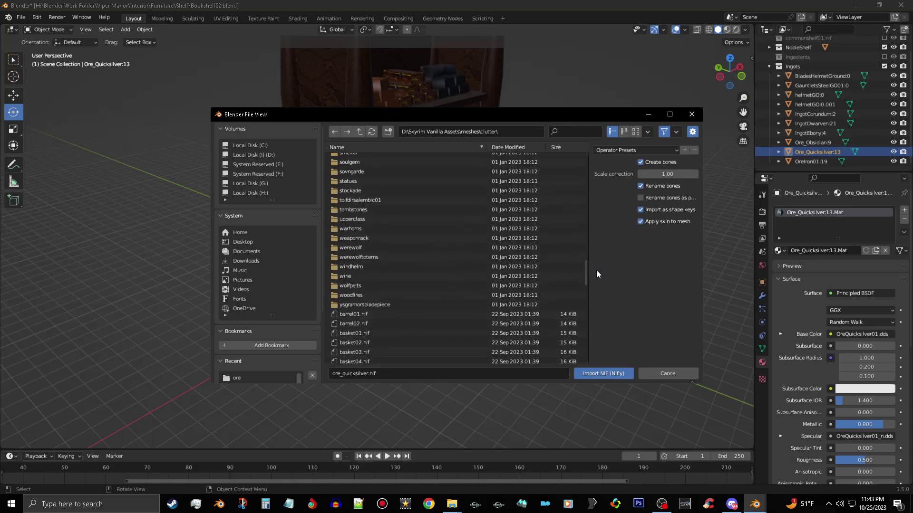
{"action": "double_click", "coordinate": [398, 238]}
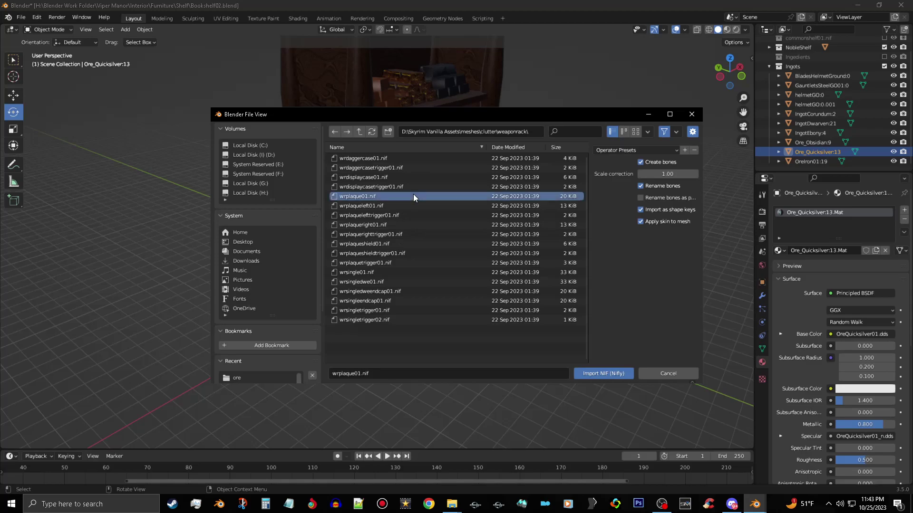
{"action": "left_click", "coordinate": [608, 373]}
Delete the BSXFlags empty from the imported wrplaque01.nif collection
{"action": "middle_click_drag", "start_coordinate": [613, 373], "coordinate": [597, 230]}
{"action": "scroll", "coordinate": [830, 83], "scroll_direction": "down", "scroll_amount": 3}
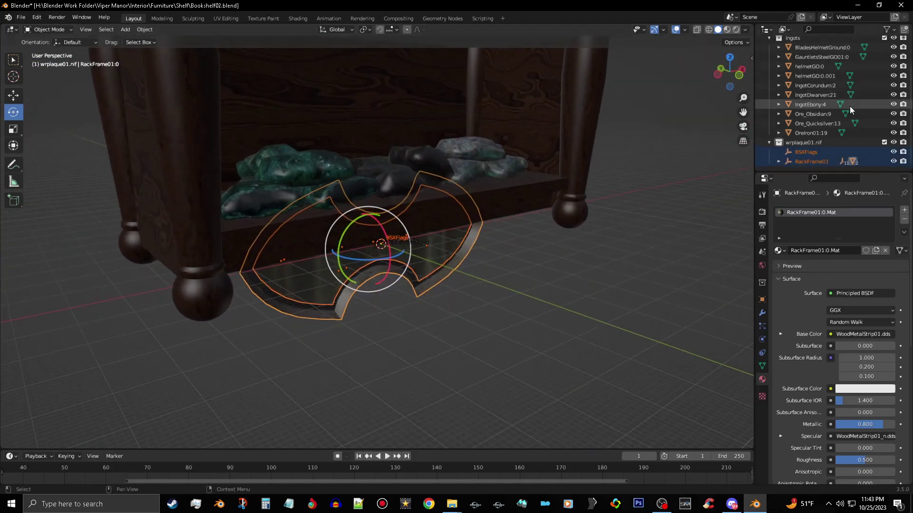
{"action": "left_click", "coordinate": [826, 153]}
{"action": "right_click", "coordinate": [826, 153]}
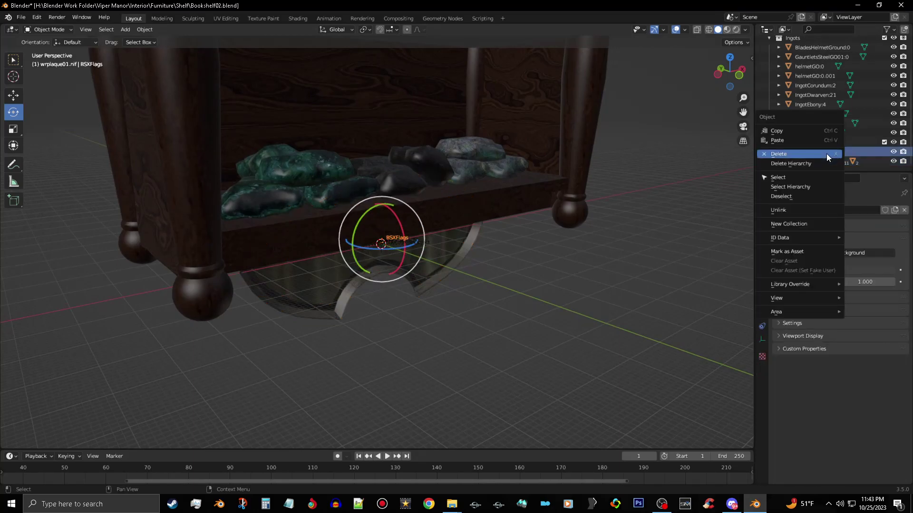
{"action": "left_click", "coordinate": [826, 153]}
Expand RackFrame01 and delete its BattleAxePivot01, bhkCollisionObject and BowPivot01 empties
{"action": "left_click", "coordinate": [778, 162]}
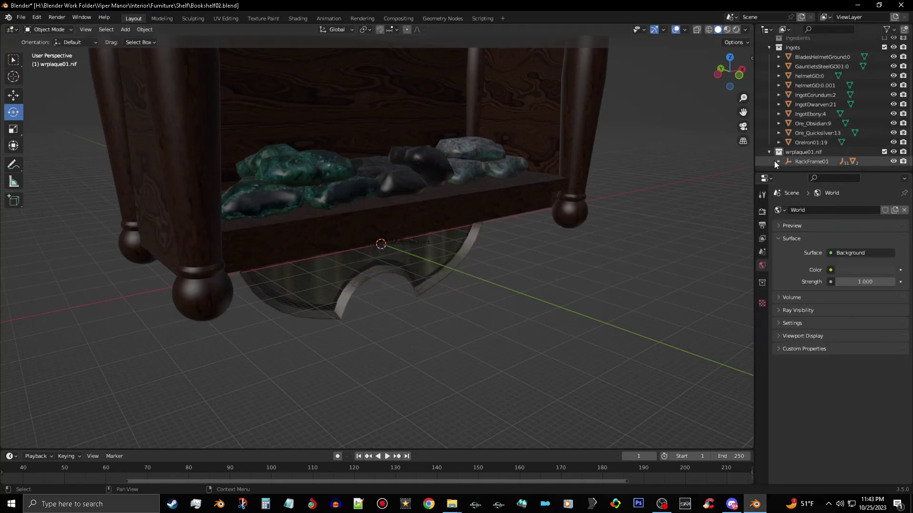
{"action": "scroll", "coordinate": [829, 153], "scroll_direction": "down", "scroll_amount": 6}
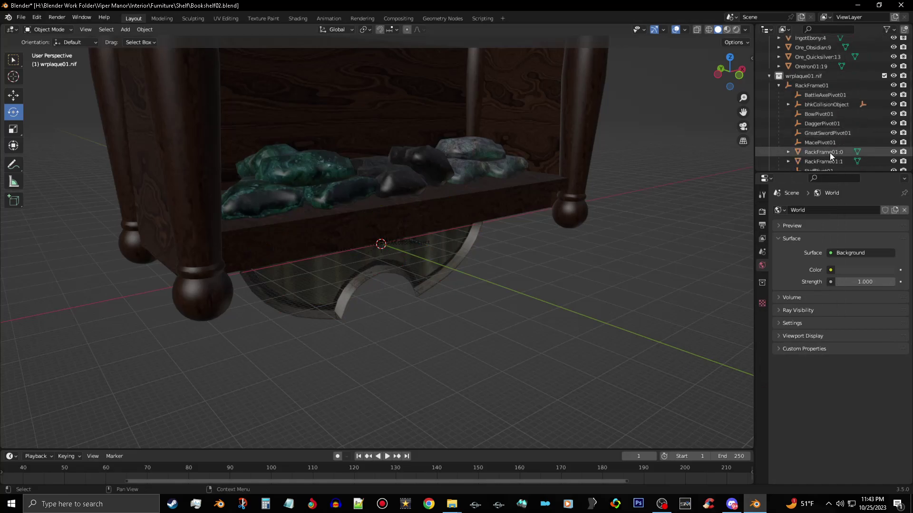
{"action": "left_click", "coordinate": [835, 96]}
{"action": "right_click", "coordinate": [835, 96]}
{"action": "left_click", "coordinate": [835, 96]}
{"action": "right_click", "coordinate": [836, 95]}
{"action": "left_click", "coordinate": [836, 95]}
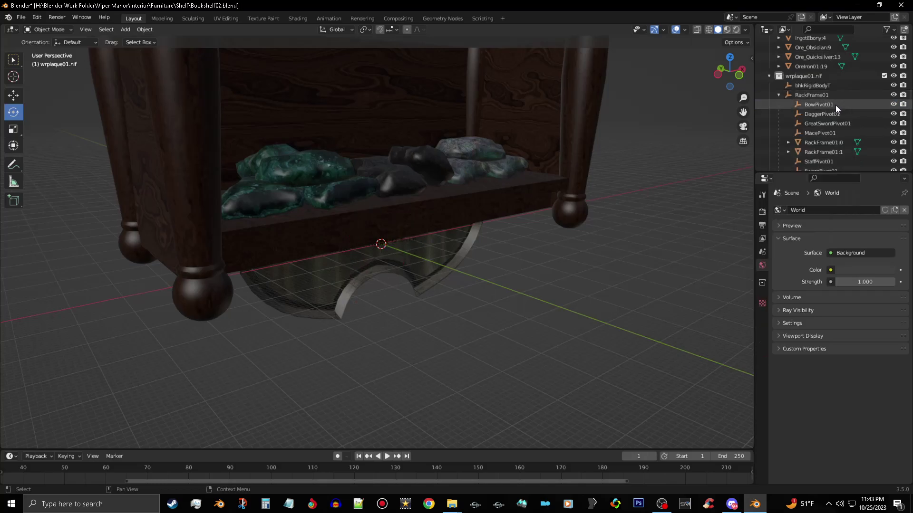
{"action": "left_click", "coordinate": [835, 105]}
{"action": "right_click", "coordinate": [834, 105]}
{"action": "left_click", "coordinate": [834, 105]}
{"action": "left_click", "coordinate": [834, 105]}
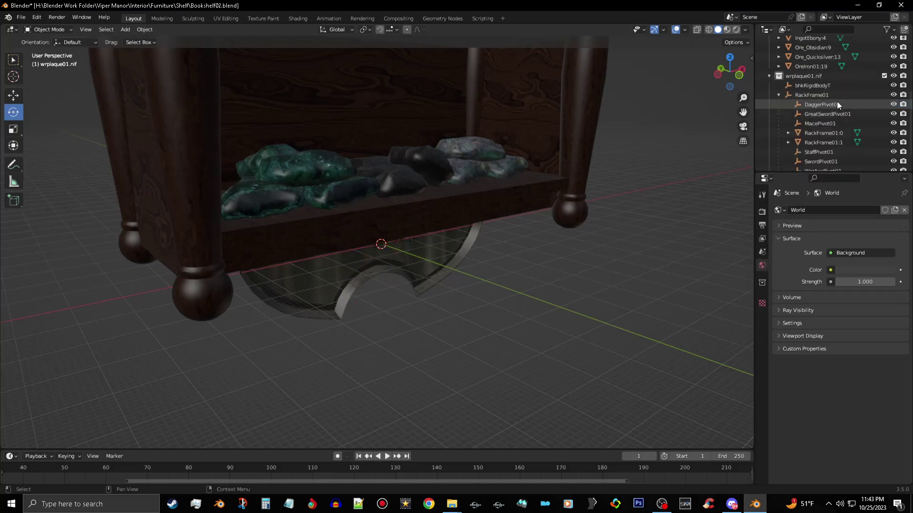
Delete the DaggerPivot01, GreatSwordPivot01 and MacePivot01 empties under RackFrame01
{"action": "right_click", "coordinate": [836, 101]}
{"action": "left_click", "coordinate": [837, 102]}
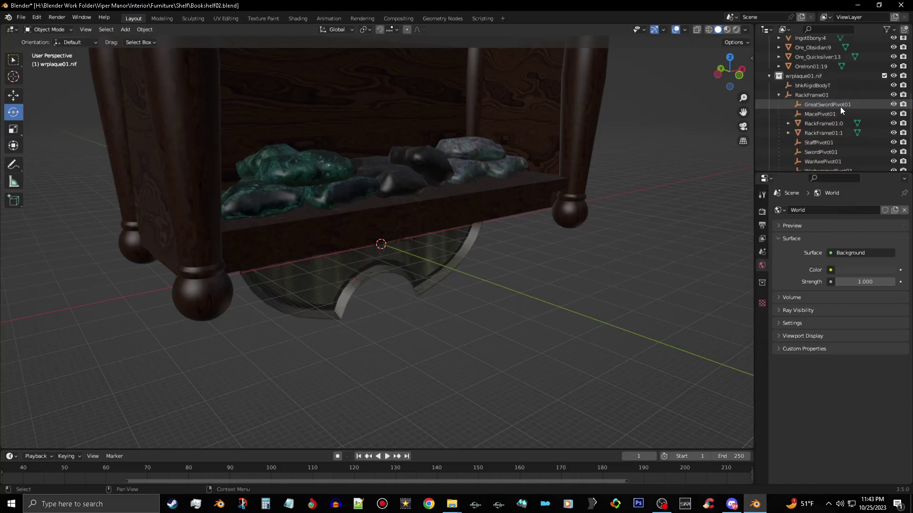
{"action": "left_click", "coordinate": [839, 104]}
{"action": "right_click", "coordinate": [839, 105]}
{"action": "left_click", "coordinate": [838, 105]}
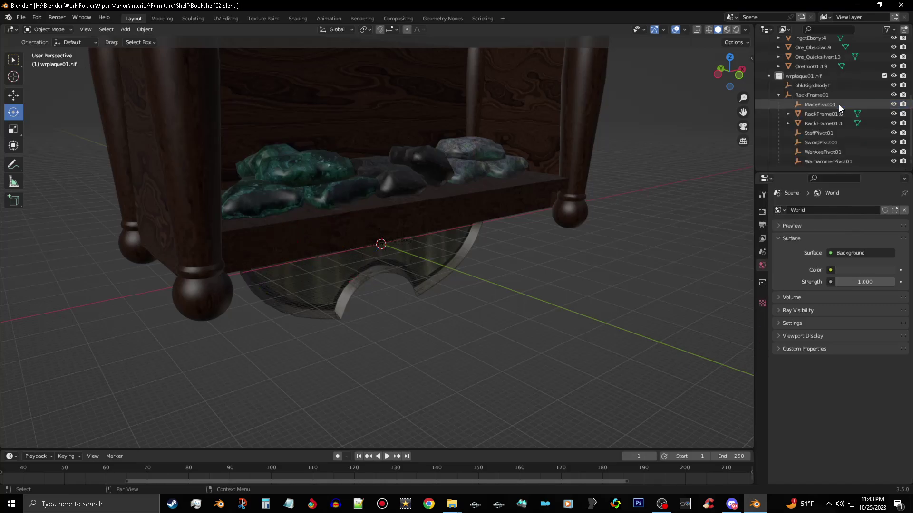
{"action": "left_click", "coordinate": [835, 106]}
{"action": "right_click", "coordinate": [835, 106]}
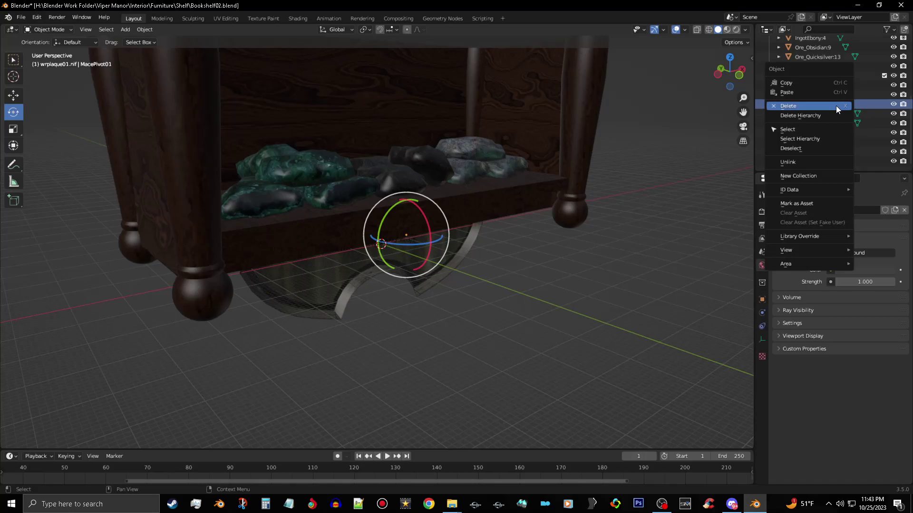
{"action": "left_click", "coordinate": [835, 105]}
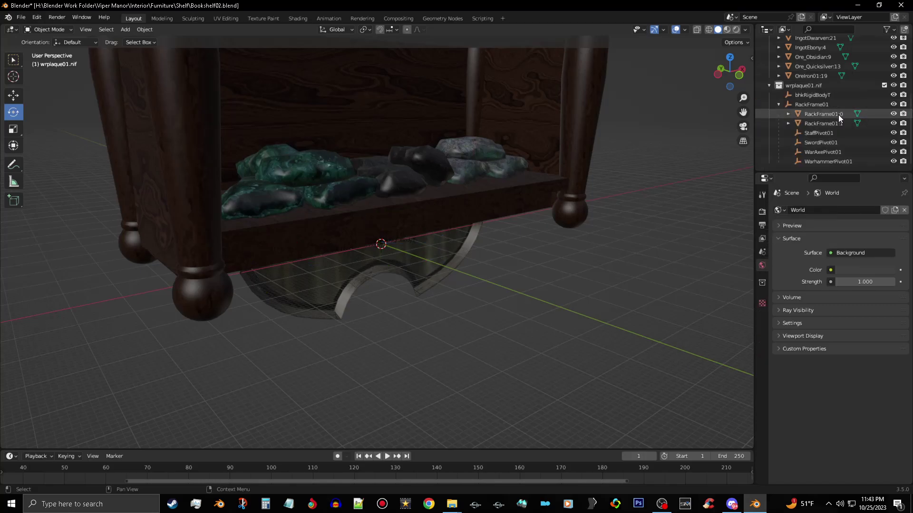
Delete the StaffPivot01 and SwordPivot01 empties, keeping the two RackFrame01 meshes
{"action": "left_click", "coordinate": [838, 118]}
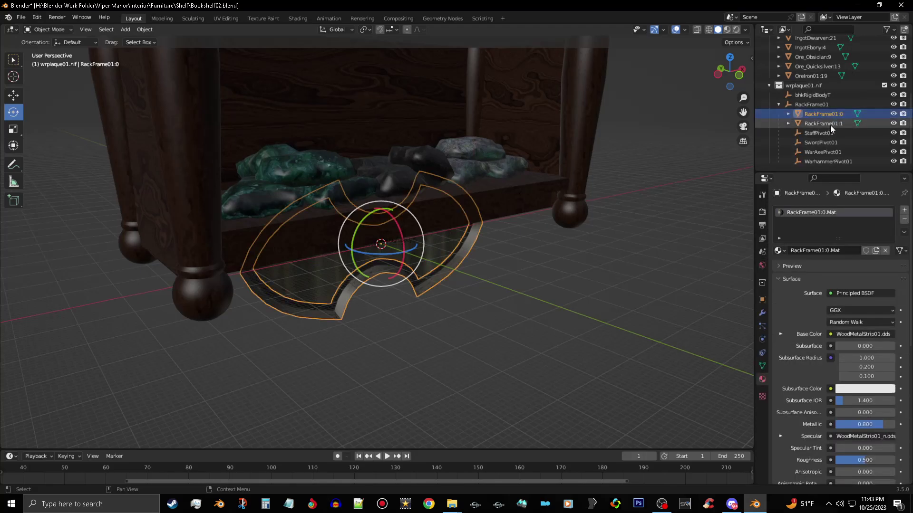
{"action": "left_click", "coordinate": [829, 124]}
{"action": "left_click", "coordinate": [831, 133]}
{"action": "right_click", "coordinate": [831, 133]}
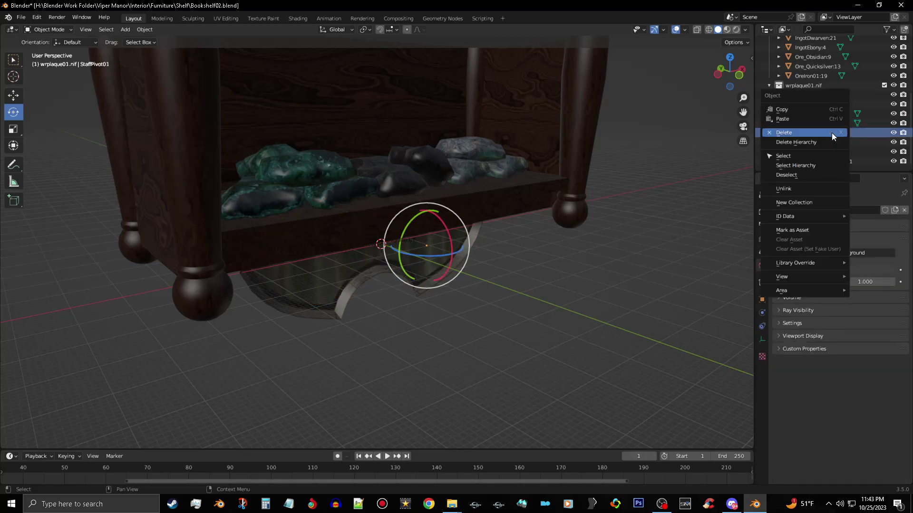
{"action": "left_click", "coordinate": [832, 133]}
{"action": "left_click", "coordinate": [831, 141]}
{"action": "right_click", "coordinate": [831, 142]}
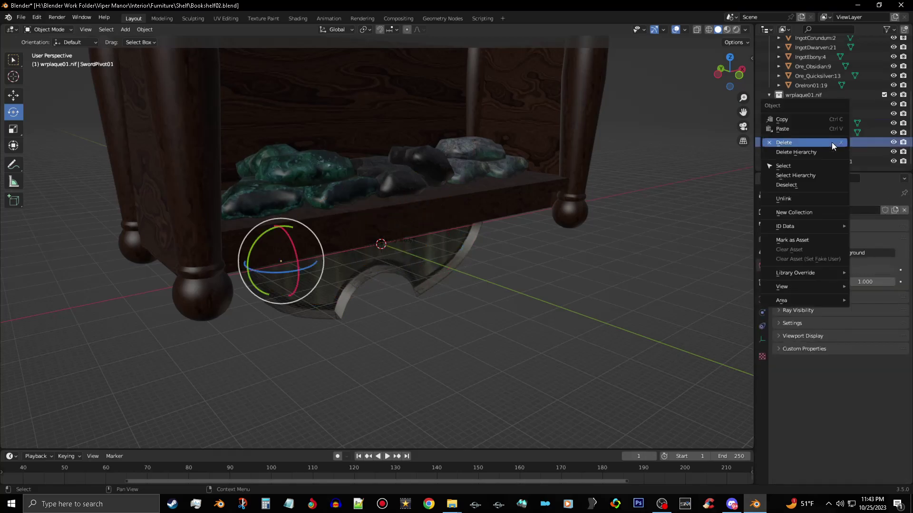
{"action": "left_click", "coordinate": [831, 141]}
Delete the WarAxePivot01 and WarhammerPivot01 empties under RackFrame01
{"action": "left_click", "coordinate": [833, 151]}
{"action": "right_click", "coordinate": [834, 151]}
{"action": "left_click", "coordinate": [833, 151]}
{"action": "left_click", "coordinate": [837, 161]}
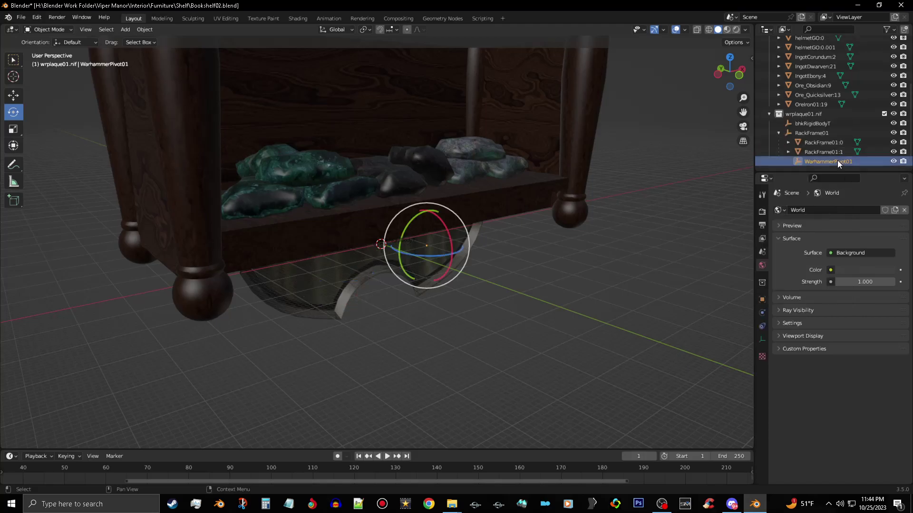
{"action": "right_click", "coordinate": [837, 160]}
{"action": "left_click", "coordinate": [838, 161]}
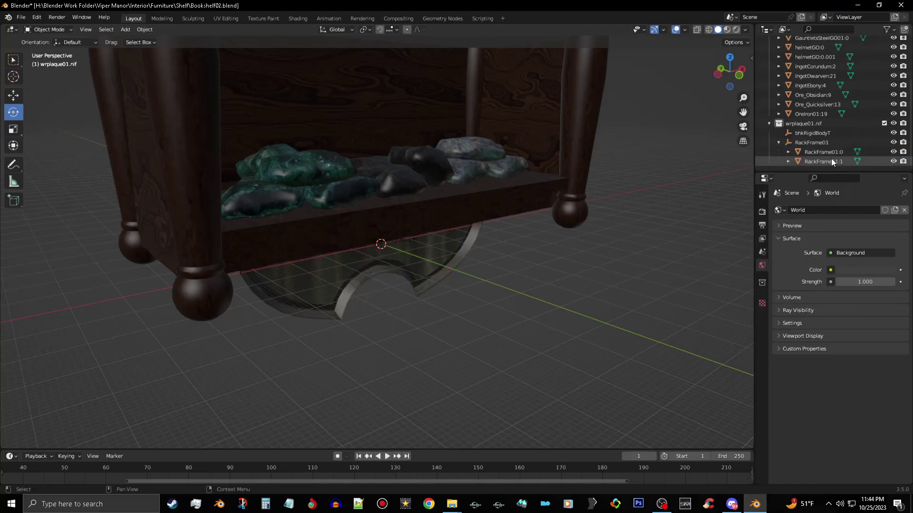
Try to rotate only RackFrame01:0 by 90° about the global Z axis
{"action": "left_click", "coordinate": [830, 159]}
{"action": "left_click", "coordinate": [828, 150]}
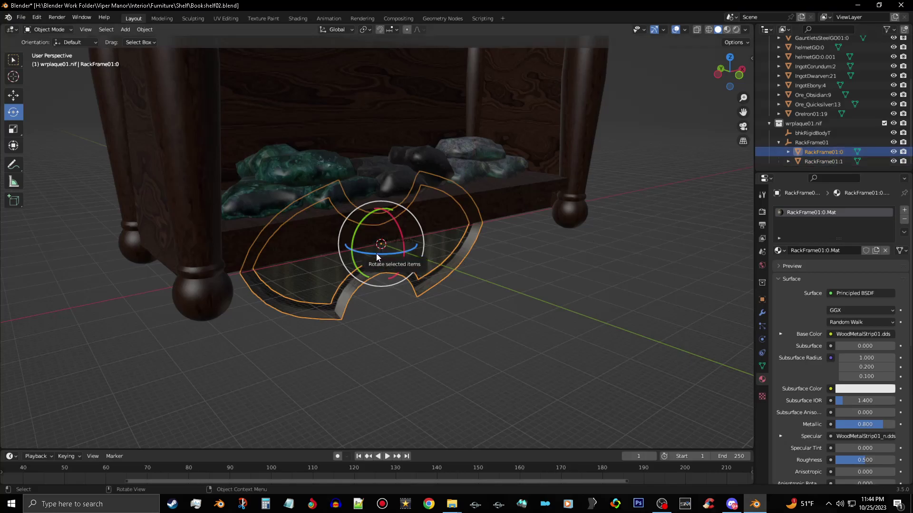
{"action": "left_click_drag", "start_coordinate": [376, 253], "coordinate": [404, 256]}
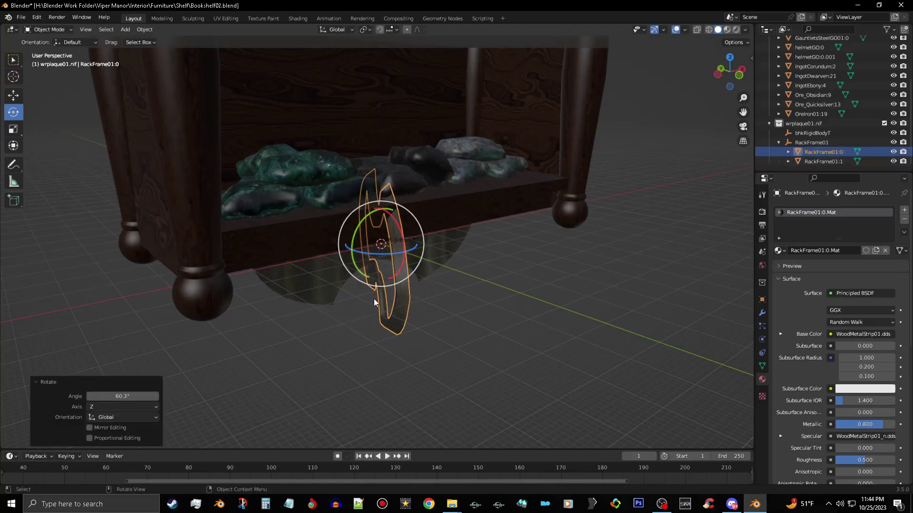
{"action": "left_click", "coordinate": [122, 396]}
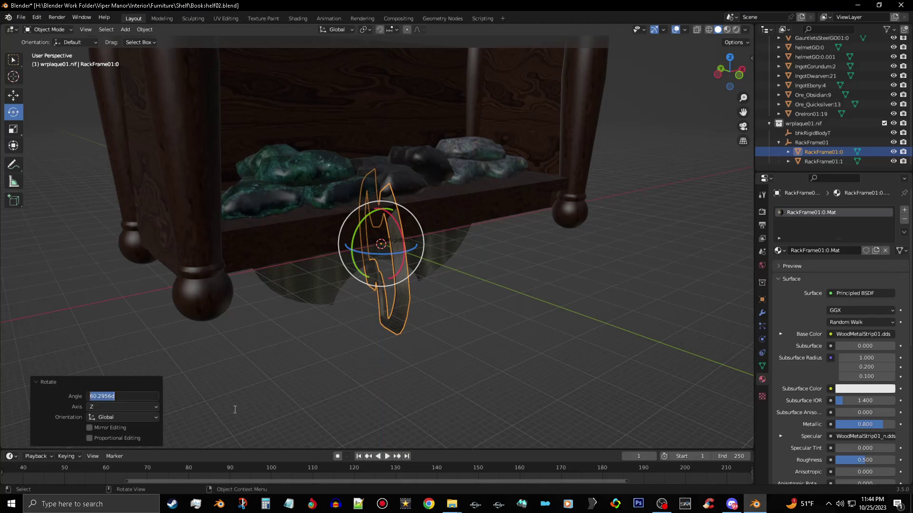
{"action": "type", "text": "90"}
{"action": "key", "text": "Return"}
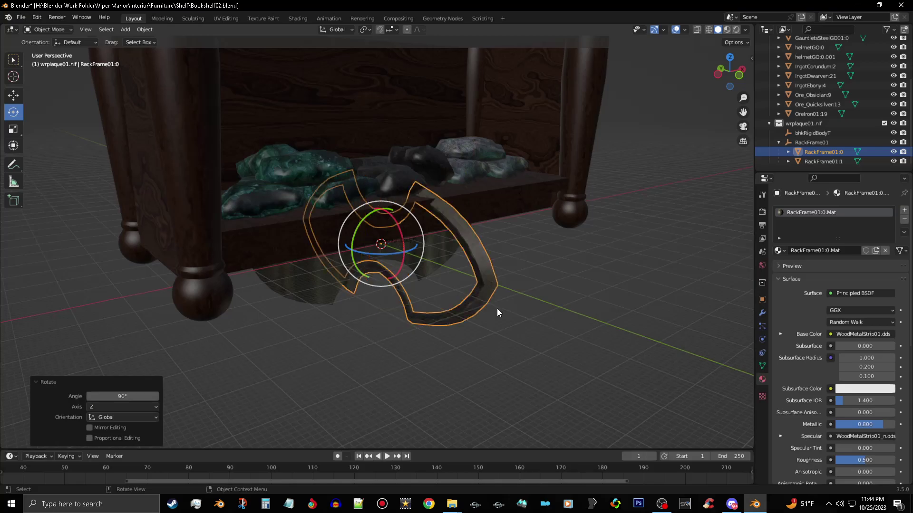
{"action": "left_click", "coordinate": [564, 298]}
{"action": "key", "text": "ctrl+z"}
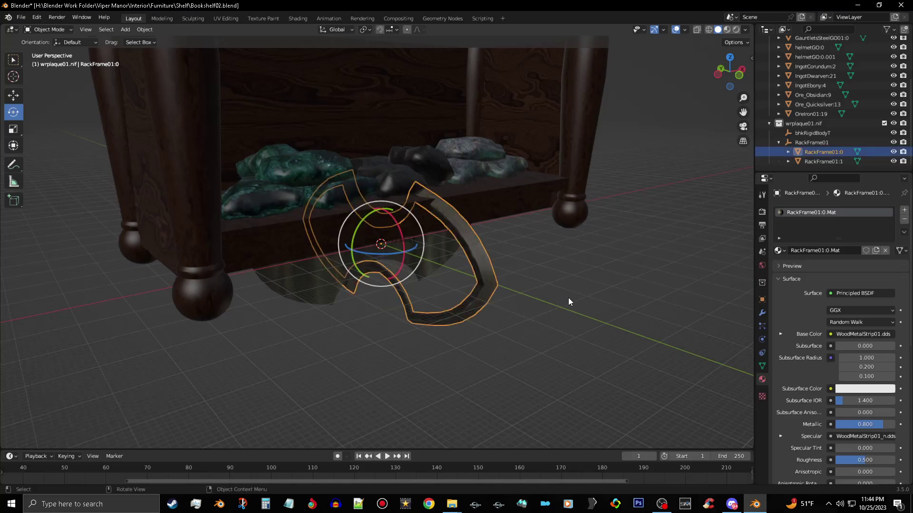
{"action": "key", "text": "ctrl+z"}
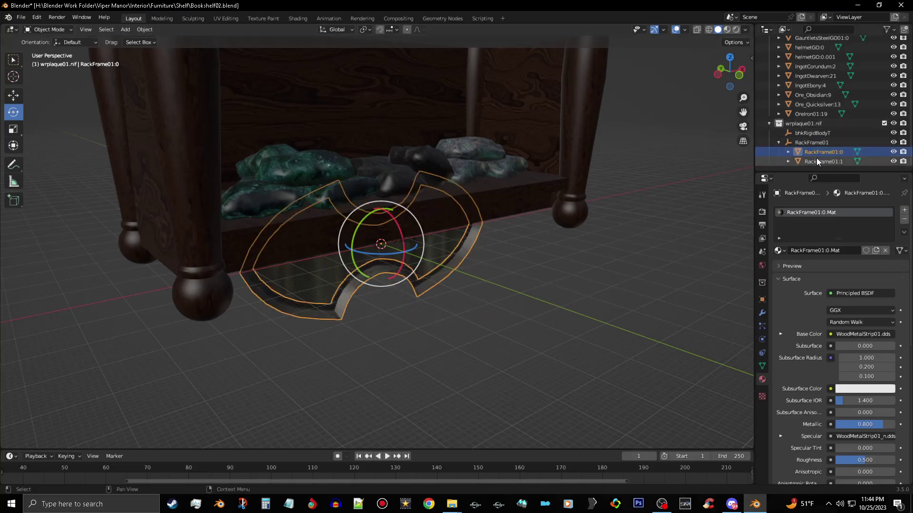
Delete the bhkRigidBodyT empty from the wrplaque01.nif collection
{"action": "left_click", "coordinate": [825, 131]}
{"action": "right_click", "coordinate": [826, 131]}
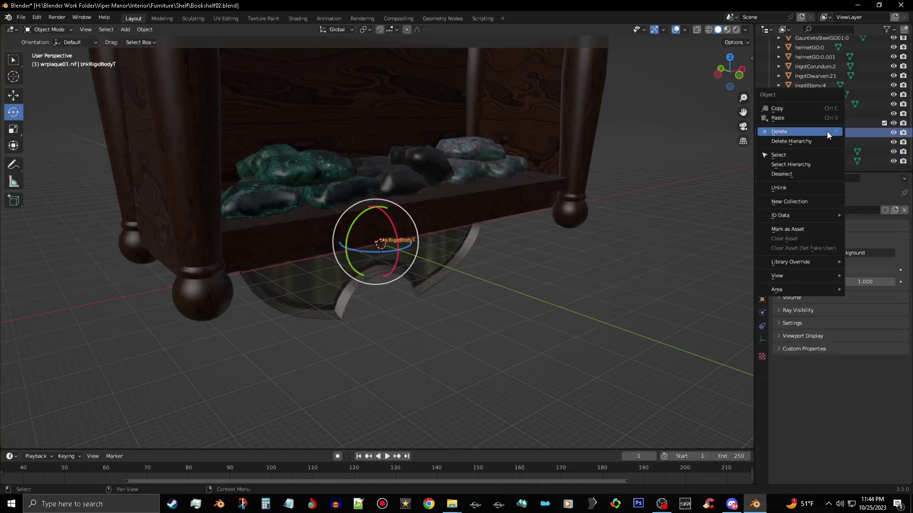
{"action": "left_click", "coordinate": [826, 131]}
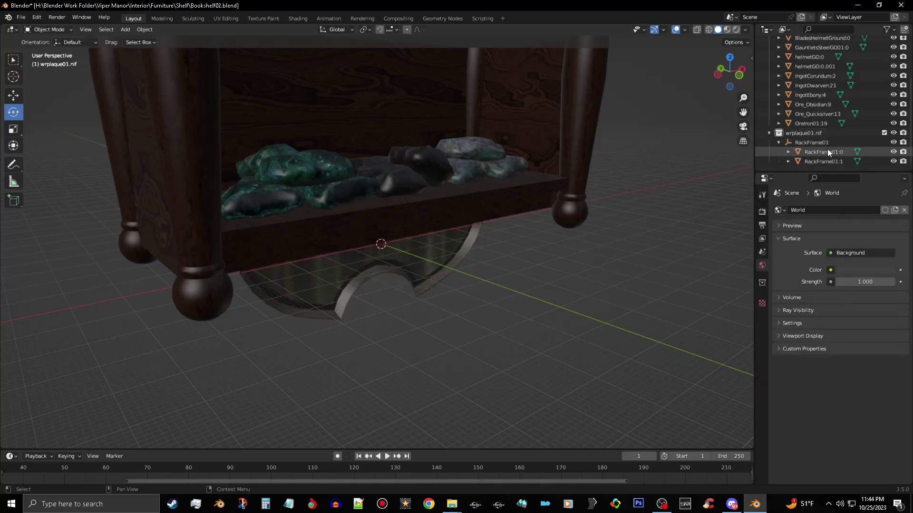
Move the RackFrame01:0 and RackFrame01:1 meshes together into the Ingots collection
{"action": "left_click", "coordinate": [827, 150]}
{"action": "left_click", "coordinate": [829, 160], "text": "shift"}
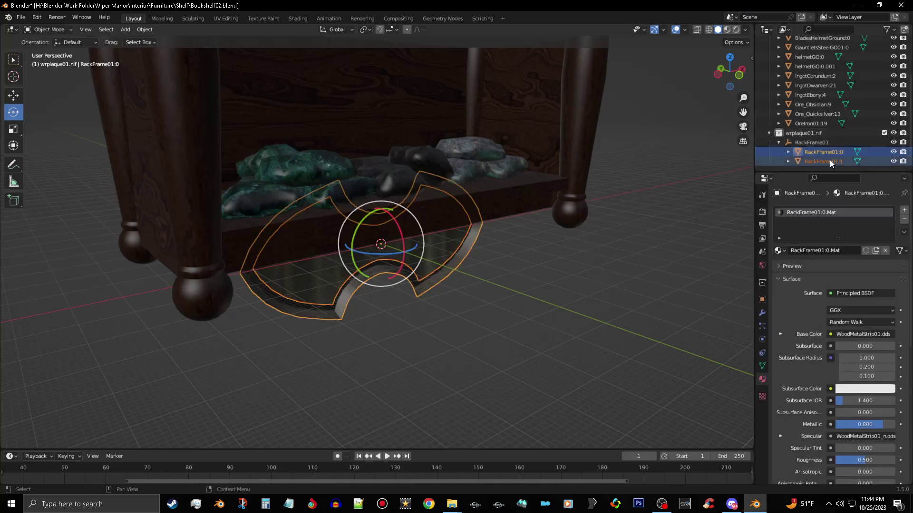
{"action": "left_click_drag", "start_coordinate": [829, 159], "coordinate": [806, 81]}
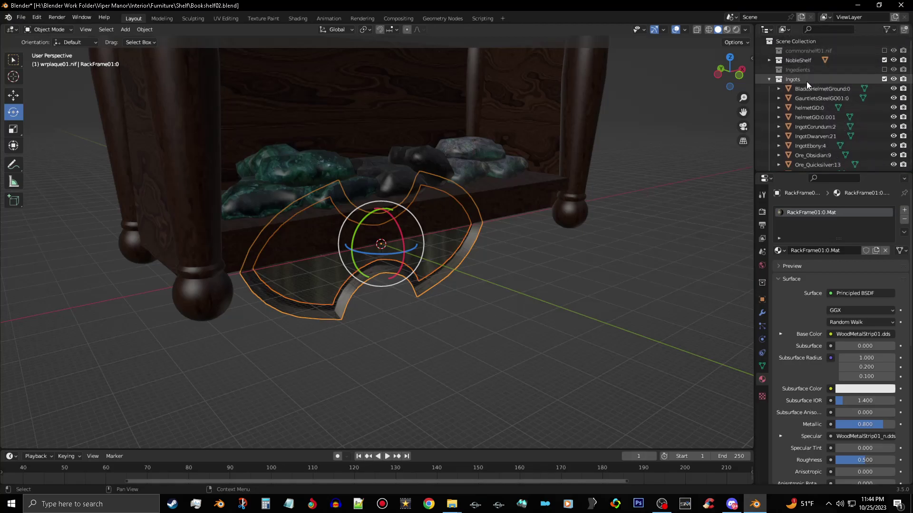
Delete the leftover RackFrame01 empty and the emptied wrplaque01.nif collection
{"action": "scroll", "coordinate": [833, 138], "scroll_direction": "down", "scroll_amount": 3}
{"action": "left_click", "coordinate": [810, 143]}
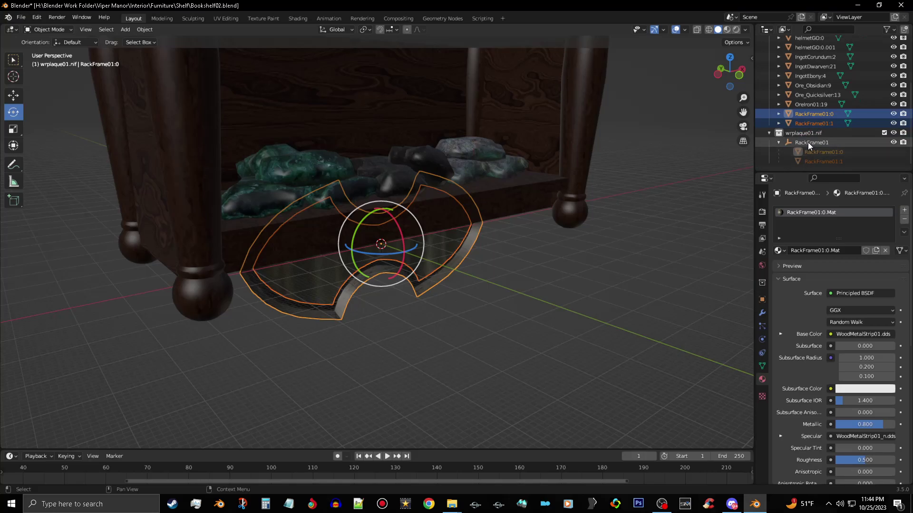
{"action": "right_click", "coordinate": [808, 143]}
{"action": "left_click", "coordinate": [811, 143]}
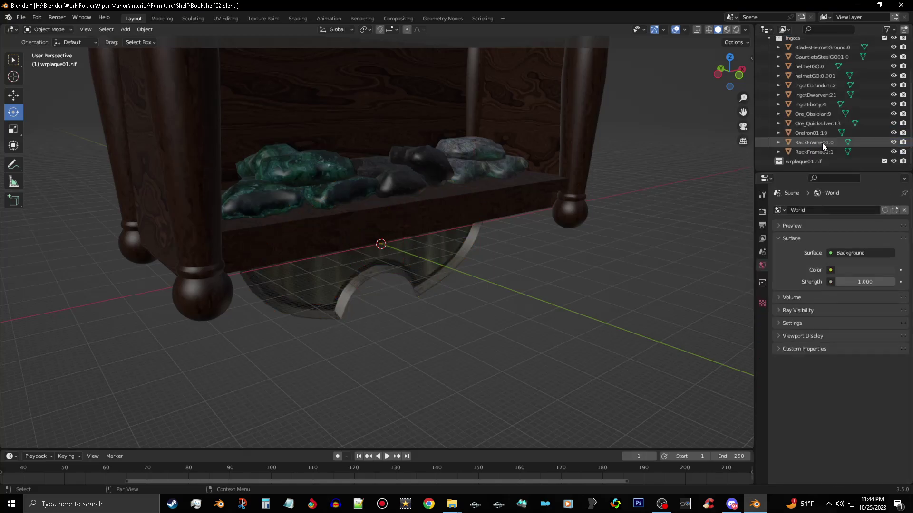
{"action": "left_click", "coordinate": [811, 162]}
{"action": "right_click", "coordinate": [812, 161]}
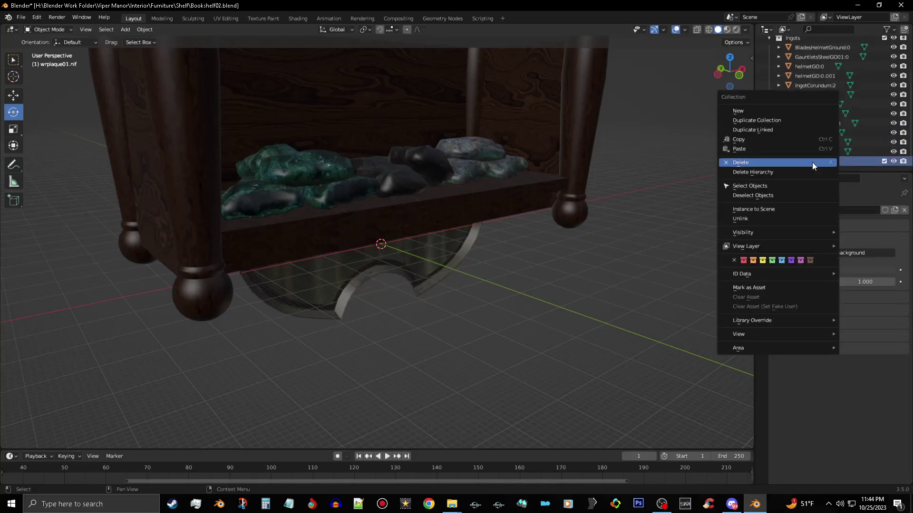
{"action": "left_click", "coordinate": [811, 162]}
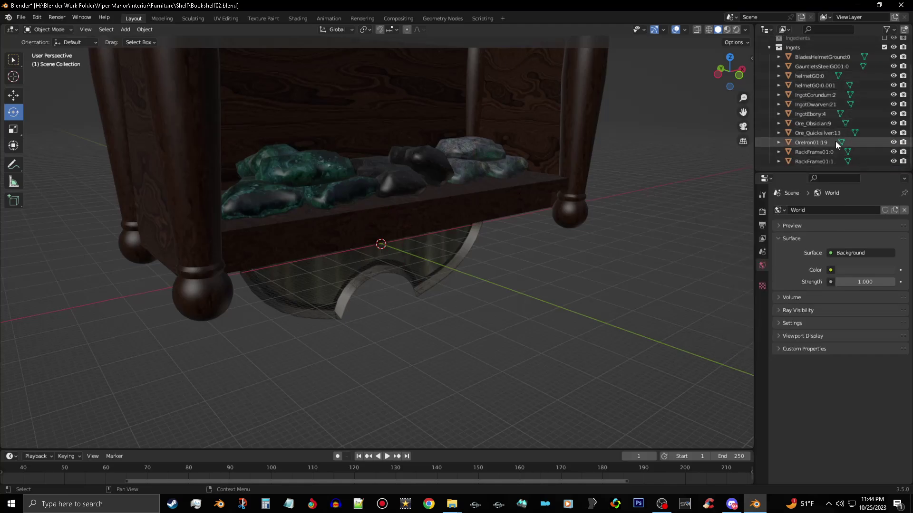
Rotate RackFrame01:0 and RackFrame01:1 together by 90° about the global Z axis
{"action": "left_click", "coordinate": [833, 153]}
{"action": "left_click", "coordinate": [827, 164], "text": "shift"}
{"action": "middle_click_drag", "start_coordinate": [530, 238], "coordinate": [498, 253]}
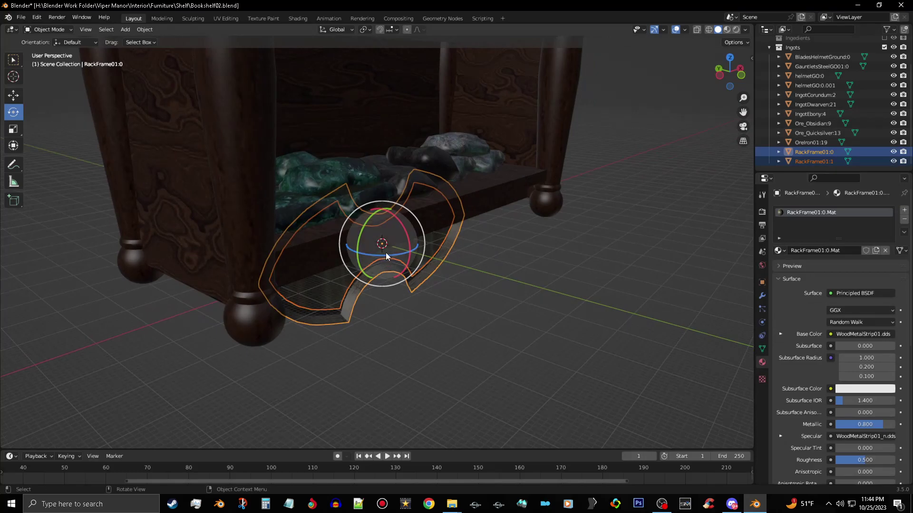
{"action": "left_click_drag", "start_coordinate": [385, 256], "coordinate": [416, 271]}
{"action": "left_click", "coordinate": [121, 397]}
{"action": "type", "text": "9"}
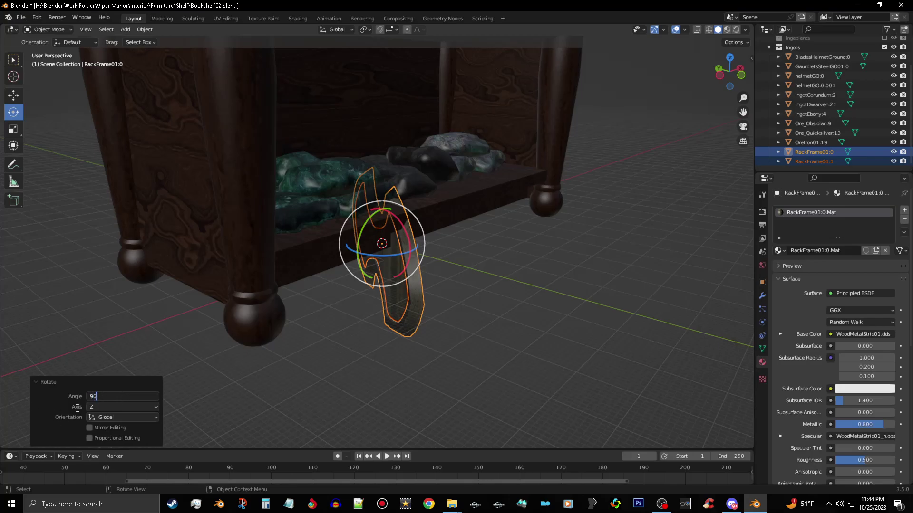
{"action": "type", "text": "0"}
{"action": "key", "text": "Return"}
Rotate both plaque meshes by 90° about the global X axis so the plaque stands upright
{"action": "middle_click_drag", "start_coordinate": [359, 363], "coordinate": [417, 344]}
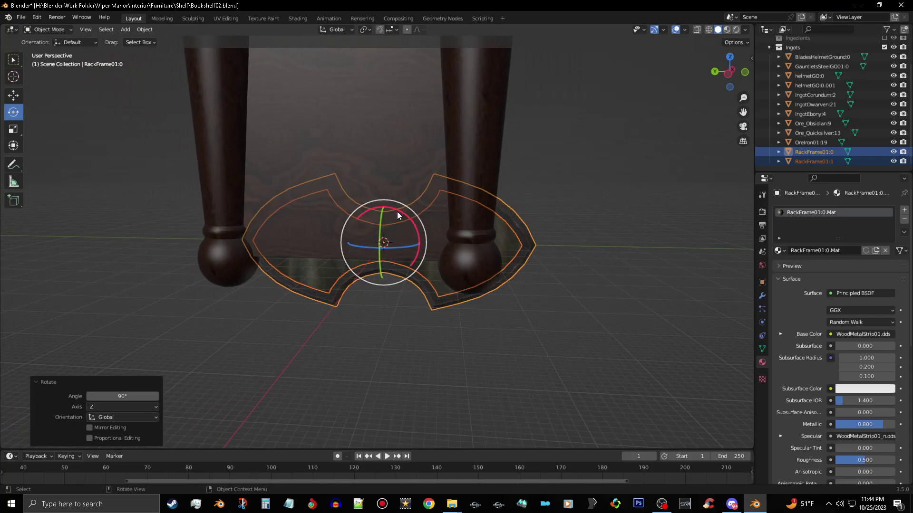
{"action": "left_click_drag", "start_coordinate": [400, 215], "coordinate": [414, 250]}
{"action": "left_click", "coordinate": [114, 395]}
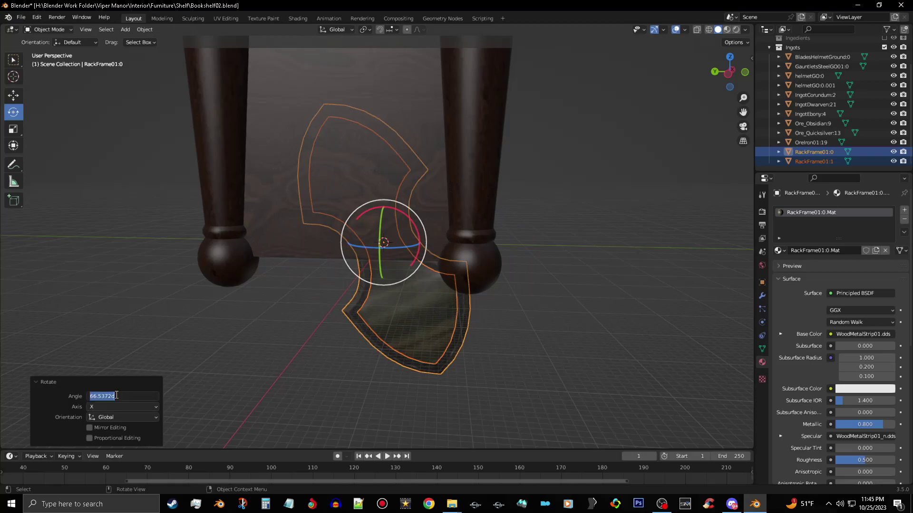
{"action": "type", "text": "90"}
{"action": "key", "text": "Return"}
Move both plaque meshes about -62.4 m along the global X axis, just outside the shelf's side
{"action": "middle_click_drag", "start_coordinate": [435, 278], "coordinate": [386, 287]}
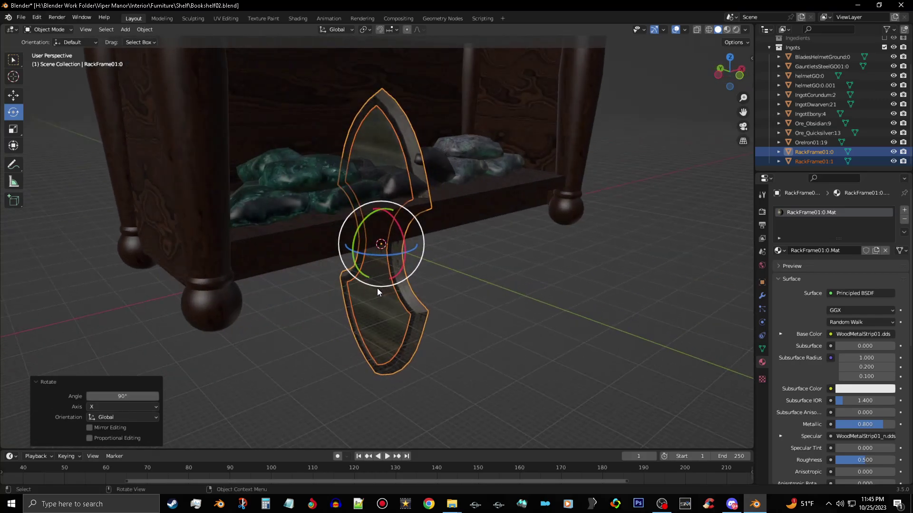
{"action": "key", "text": "g"}
{"action": "key", "text": "x"}
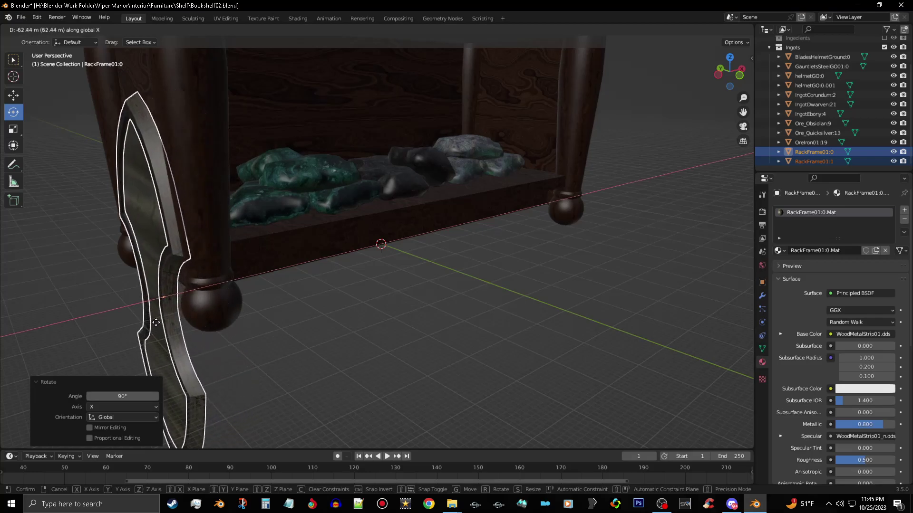
{"action": "left_click", "coordinate": [156, 322]}
Raise both plaque meshes about 75.3 m along the global Z axis against the shelf's side panel
{"action": "middle_click_drag", "start_coordinate": [171, 321], "coordinate": [249, 307]}
{"action": "scroll", "coordinate": [250, 307], "scroll_direction": "down", "scroll_amount": 2}
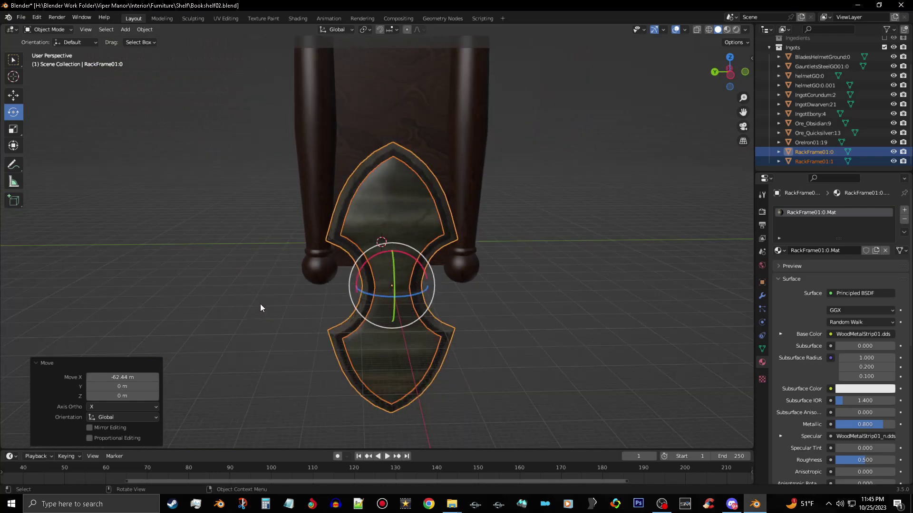
{"action": "key", "text": "g"}
{"action": "key", "text": "z"}
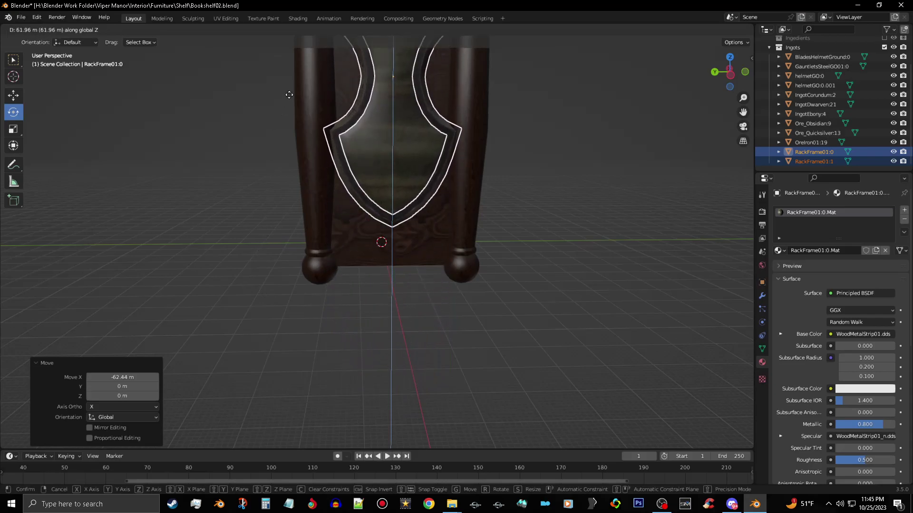
{"action": "left_click", "coordinate": [317, 45]}
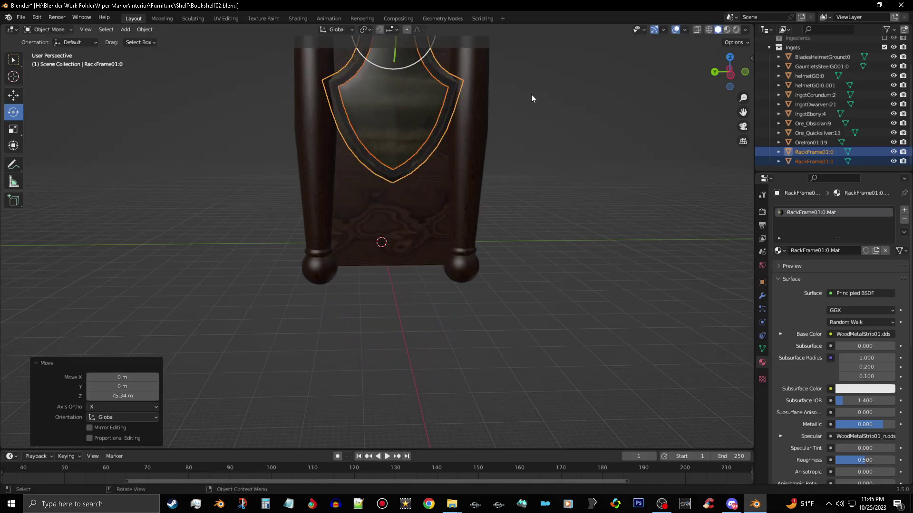
Raise both plaque meshes about 31 m along the global Z axis to the upper part of the shelf's side panel
{"action": "key", "text": "KP_Decimal"}
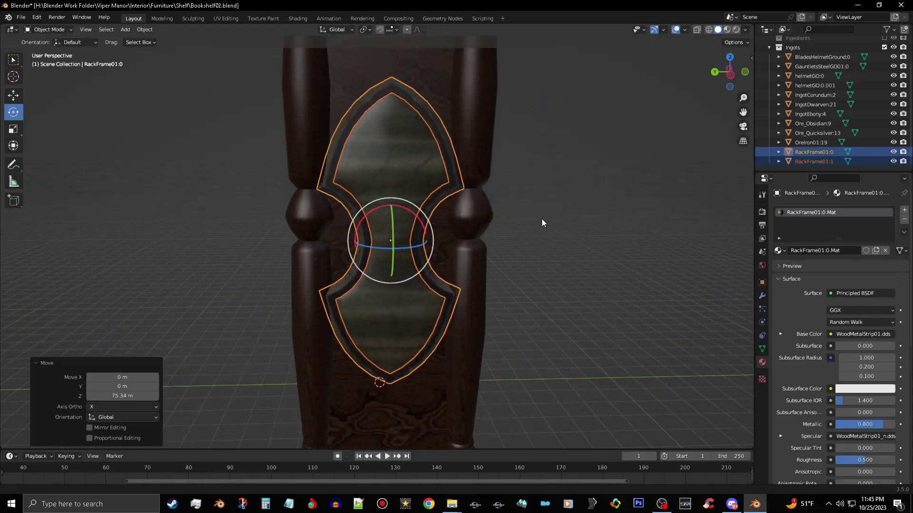
{"action": "scroll", "coordinate": [542, 220], "scroll_direction": "down", "scroll_amount": 4}
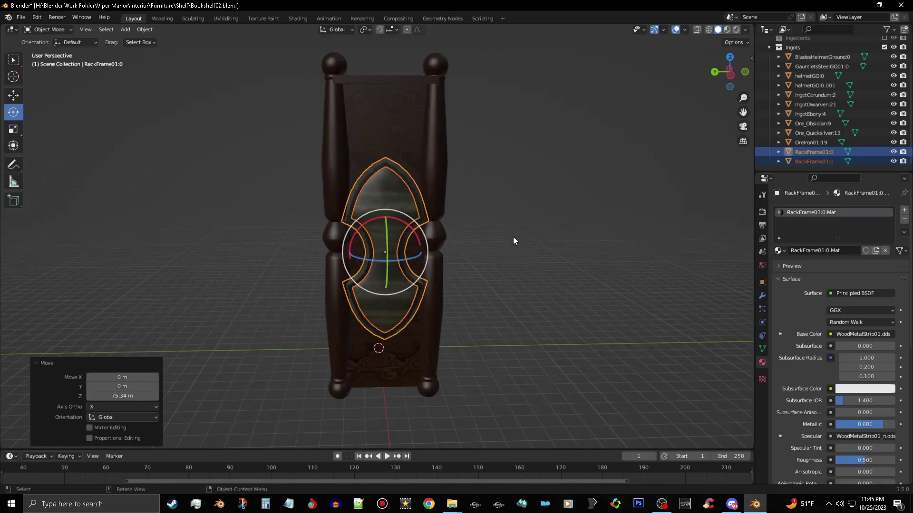
{"action": "key", "text": "g"}
{"action": "key", "text": "z"}
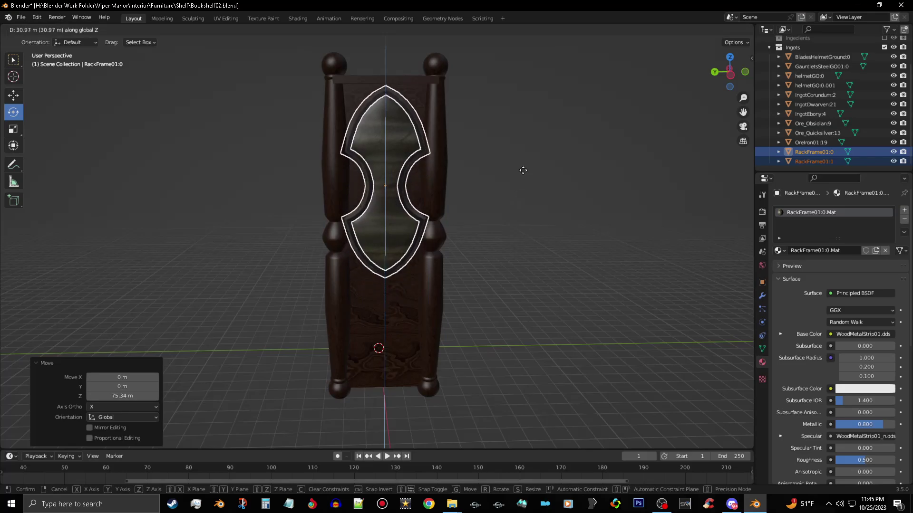
{"action": "left_click", "coordinate": [480, 197]}
Scale both plaque meshes uniformly to about 0.819 so they fit between the side posts
{"action": "scroll", "coordinate": [455, 192], "scroll_direction": "up", "scroll_amount": 4}
{"action": "scroll", "coordinate": [455, 193], "scroll_direction": "down", "scroll_amount": 2}
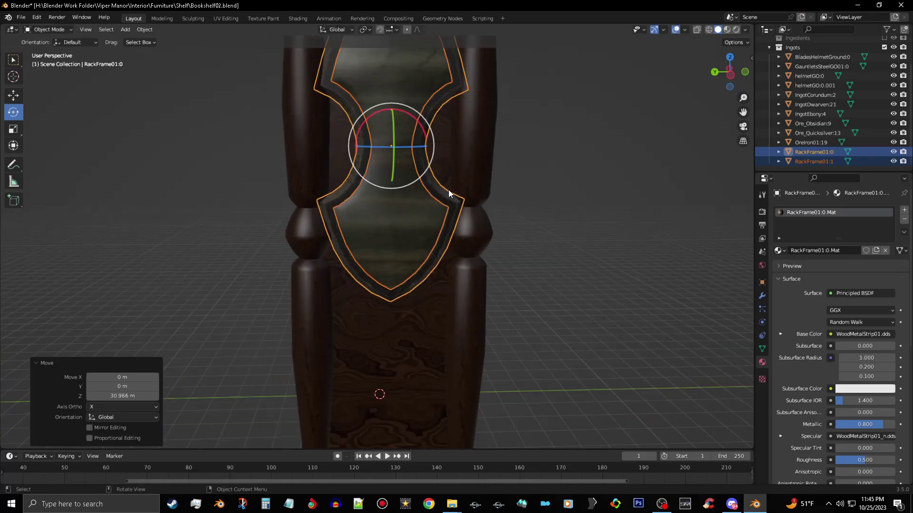
{"action": "key", "text": "s"}
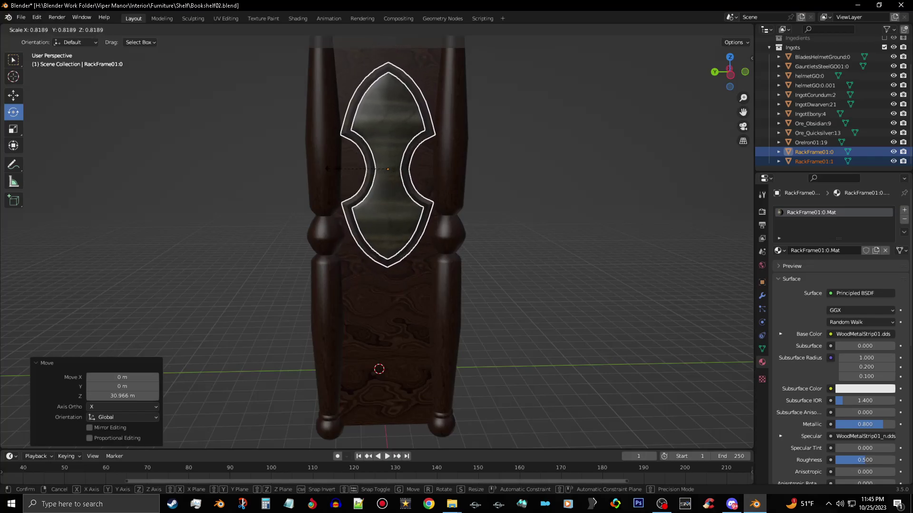
{"action": "left_click", "coordinate": [326, 169]}
Move both plaque meshes about 1.62 m along the global X axis towards the side panel and deselect them
{"action": "middle_click_drag", "start_coordinate": [460, 190], "coordinate": [504, 198]}
{"action": "scroll", "coordinate": [483, 203], "scroll_direction": "up", "scroll_amount": 4}
{"action": "key", "text": "g"}
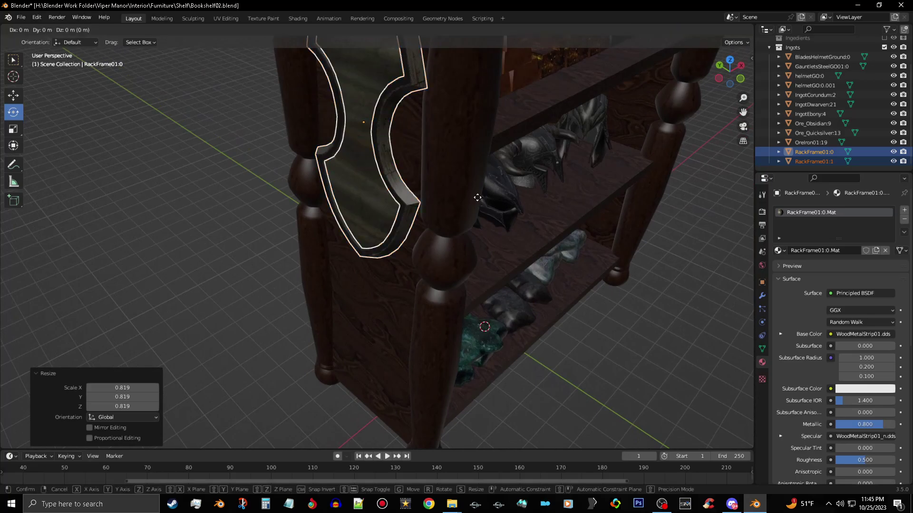
{"action": "key", "text": "x"}
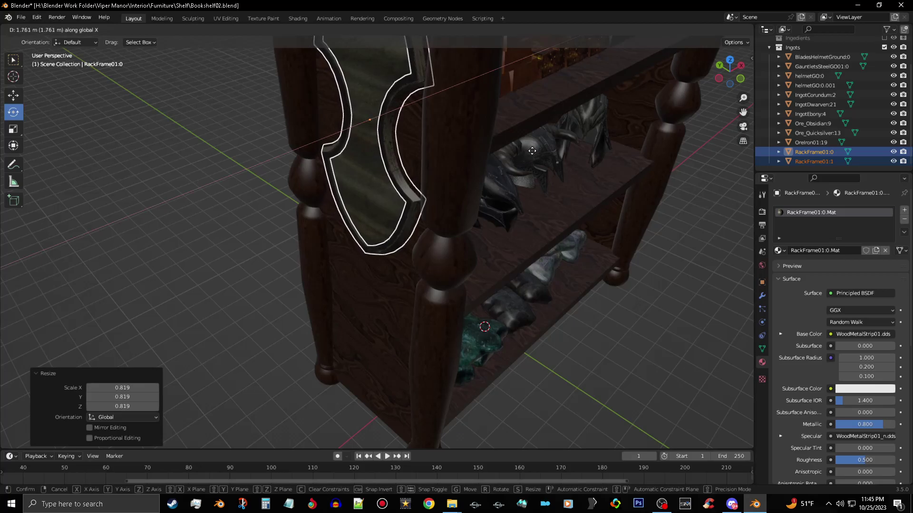
{"action": "left_click", "coordinate": [546, 184]}
{"action": "middle_click_drag", "start_coordinate": [546, 184], "coordinate": [452, 168]}
{"action": "scroll", "coordinate": [449, 164], "scroll_direction": "down", "scroll_amount": 3}
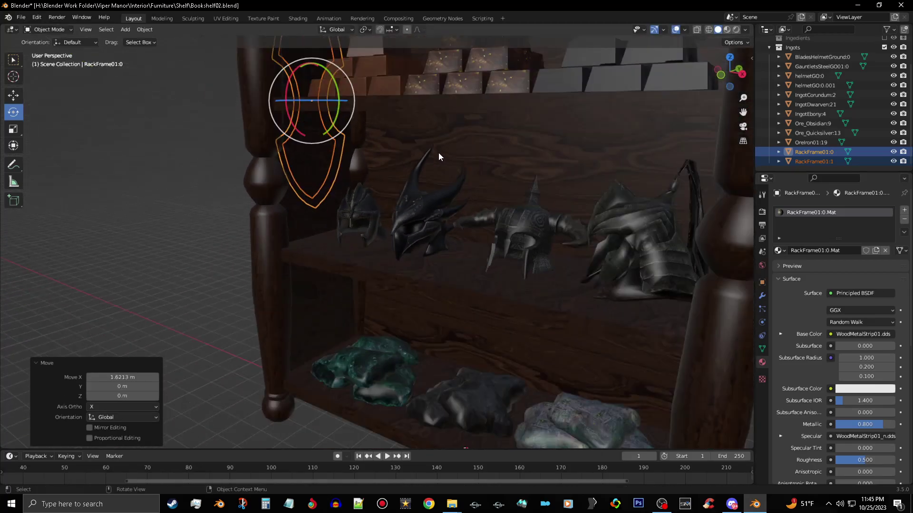
{"action": "left_click", "coordinate": [144, 201]}
{"action": "middle_click_drag", "start_coordinate": [195, 179], "coordinate": [345, 184]}
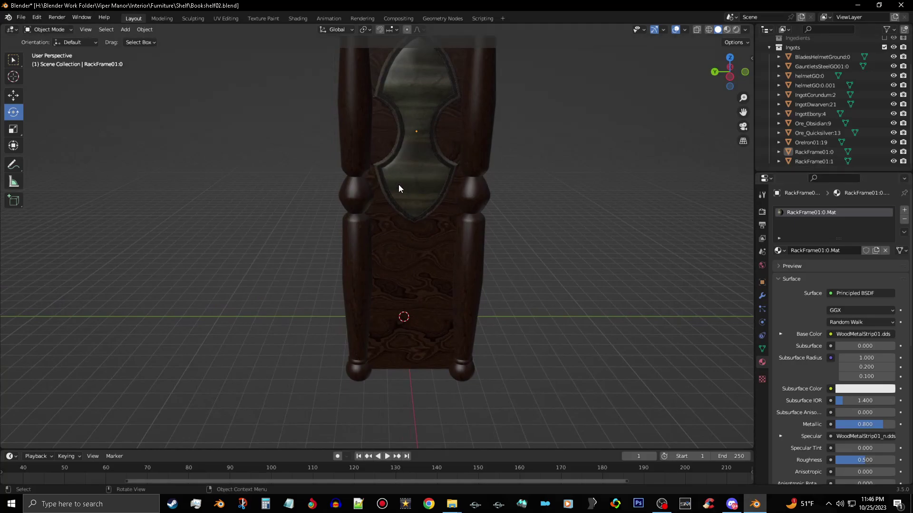
Start a Nifly NIF import and go up to the Skyrim Vanilla Assets meshes folder
{"action": "left_click", "coordinate": [24, 17]}
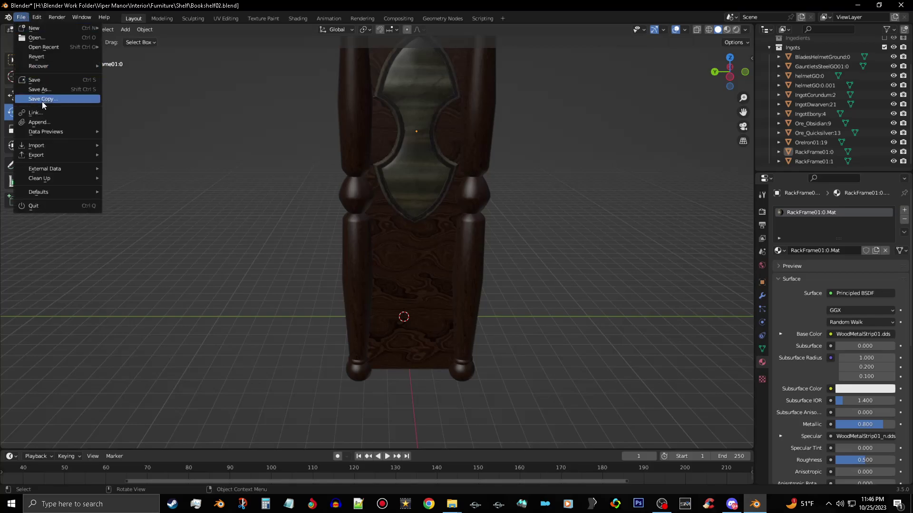
{"action": "mouse_move", "coordinate": [51, 148]}
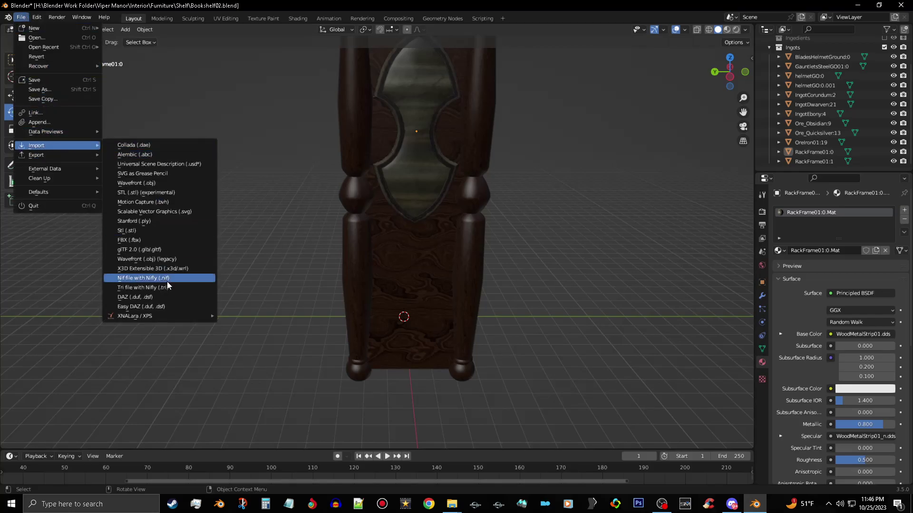
{"action": "left_click", "coordinate": [181, 278]}
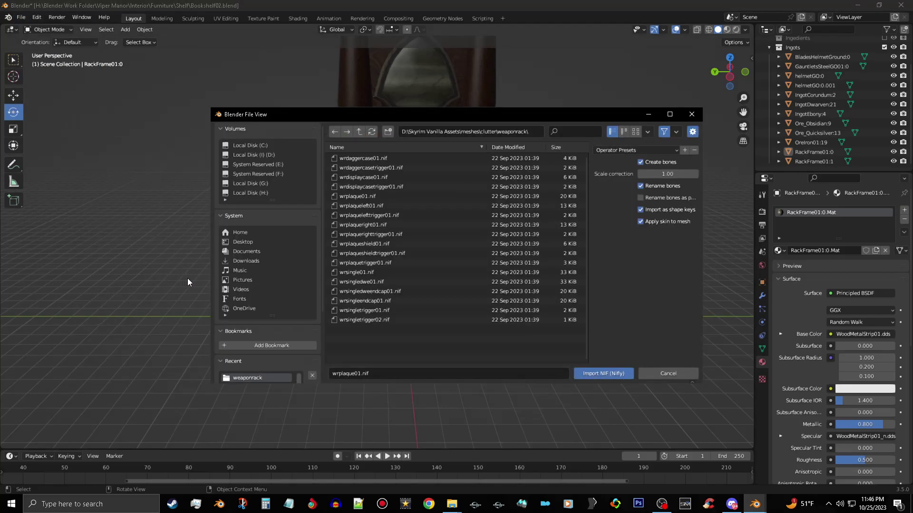
{"action": "left_click", "coordinate": [357, 135]}
{"action": "left_click", "coordinate": [357, 135]}
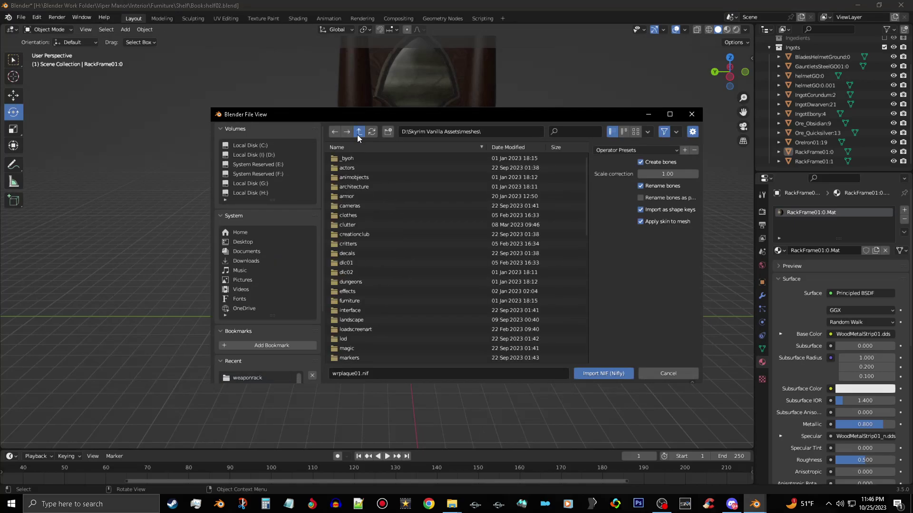
{"action": "left_click", "coordinate": [357, 135]}
{"action": "double_click", "coordinate": [363, 159]}
{"action": "double_click", "coordinate": [364, 159]}
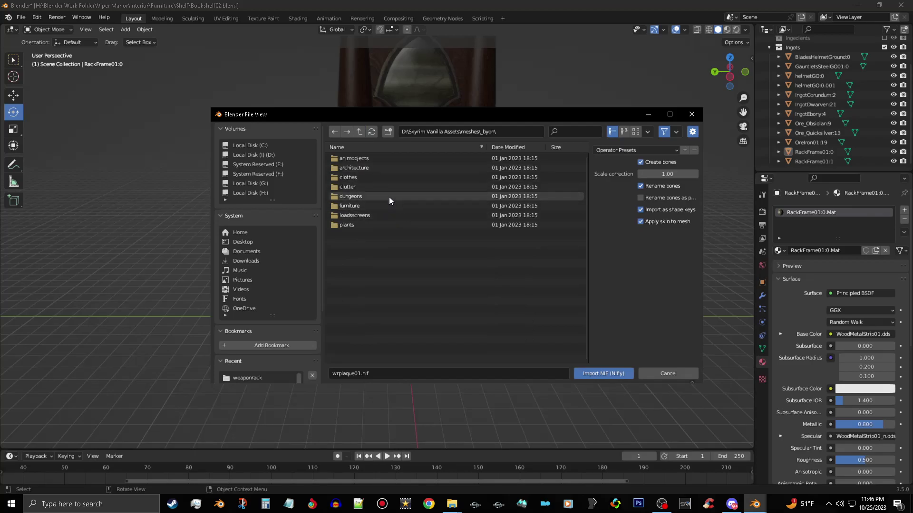
{"action": "left_click", "coordinate": [359, 132]}
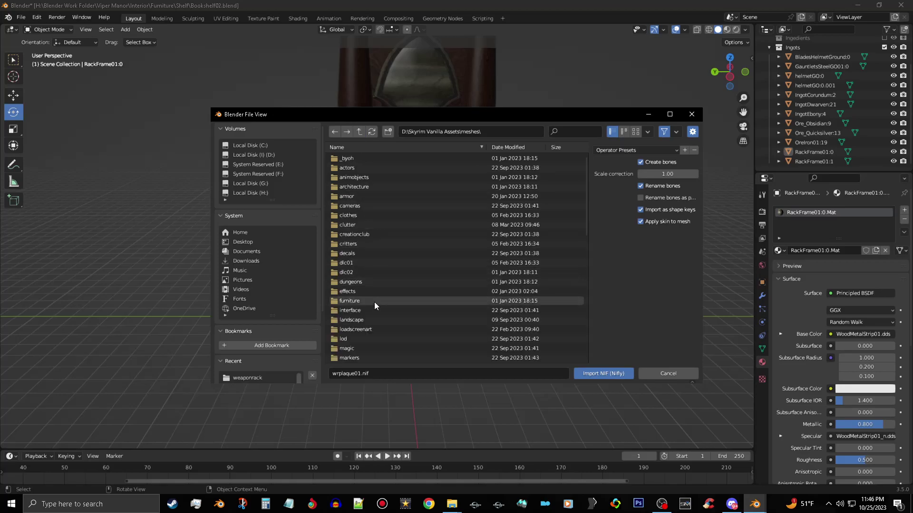
Import 1stpersonsteelgreatsword.nif from the weapons\steel subfolder
{"action": "scroll", "coordinate": [384, 335], "scroll_direction": "down", "scroll_amount": 4}
{"action": "scroll", "coordinate": [379, 333], "scroll_direction": "down", "scroll_amount": 2}
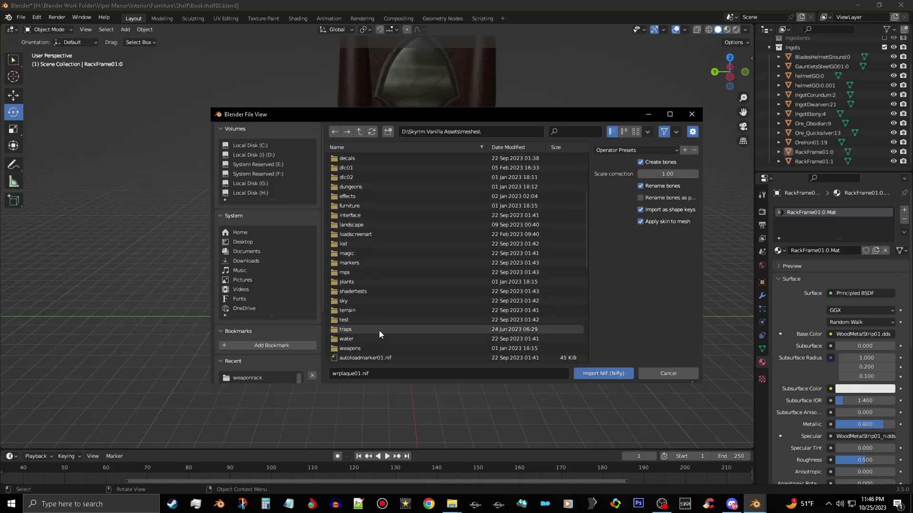
{"action": "double_click", "coordinate": [378, 348]}
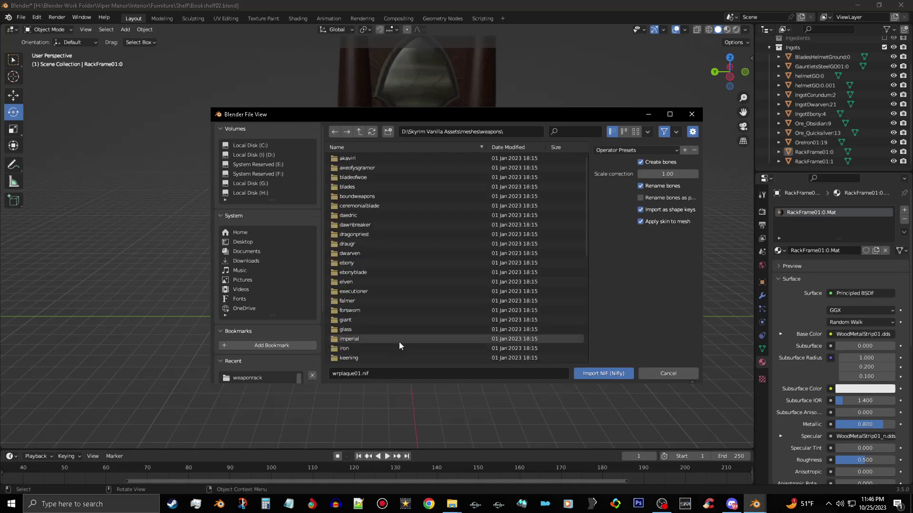
{"action": "scroll", "coordinate": [414, 328], "scroll_direction": "down", "scroll_amount": 3}
{"action": "scroll", "coordinate": [412, 331], "scroll_direction": "down", "scroll_amount": 5}
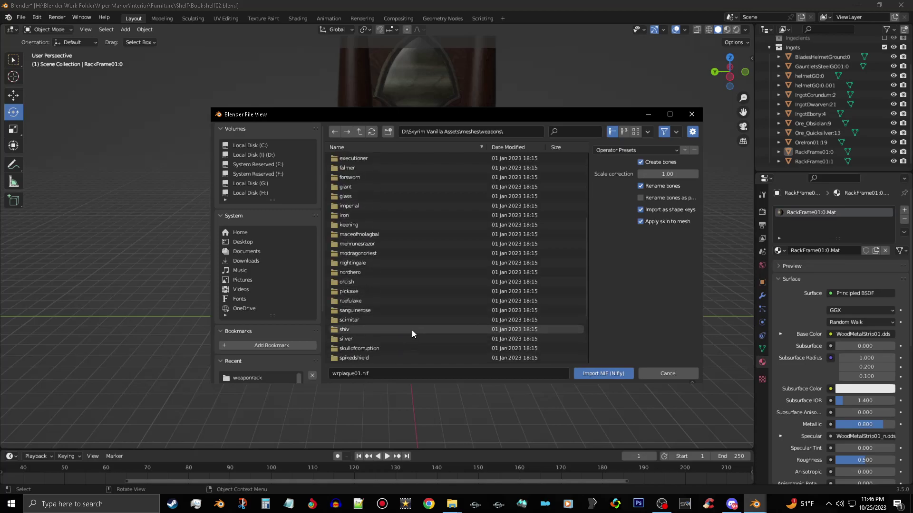
{"action": "scroll", "coordinate": [410, 332], "scroll_direction": "down", "scroll_amount": 2}
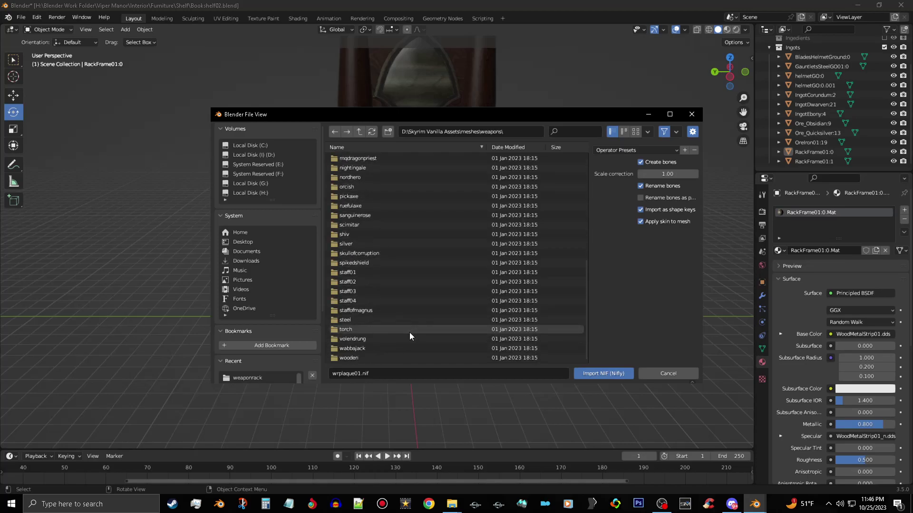
{"action": "double_click", "coordinate": [391, 322]}
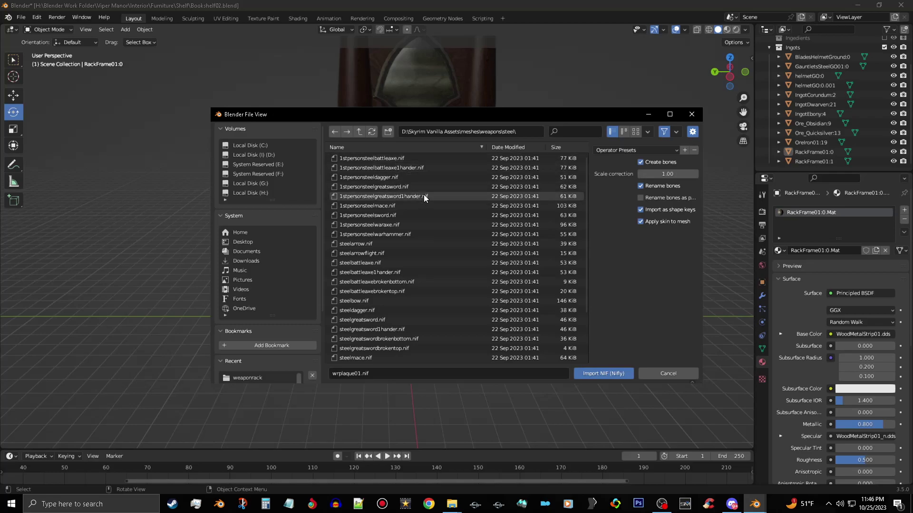
{"action": "left_click", "coordinate": [410, 185]}
{"action": "left_click", "coordinate": [609, 374]}
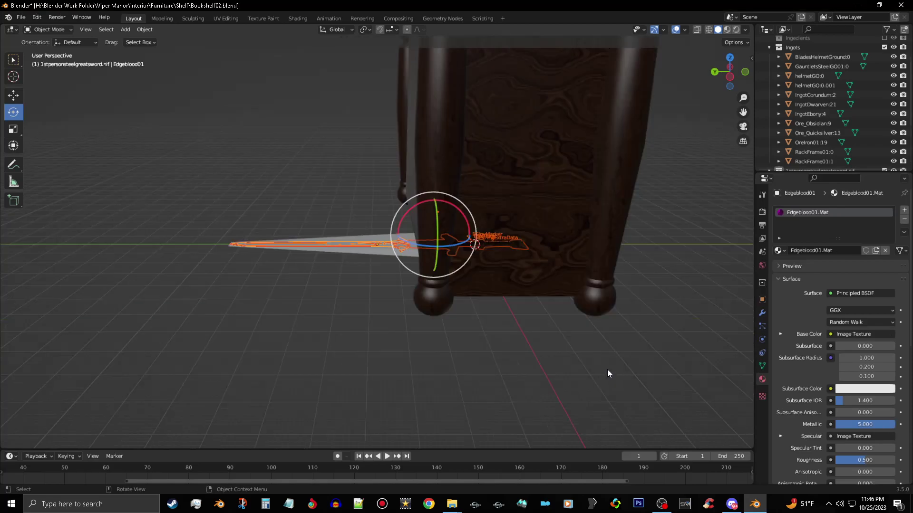
Delete the greatsword's collision objects bhkCollisionObject, bhkRigidBody and bhkConvexVerticesShape
{"action": "middle_click_drag", "start_coordinate": [603, 362], "coordinate": [525, 360]}
{"action": "scroll", "coordinate": [808, 138], "scroll_direction": "down", "scroll_amount": 5}
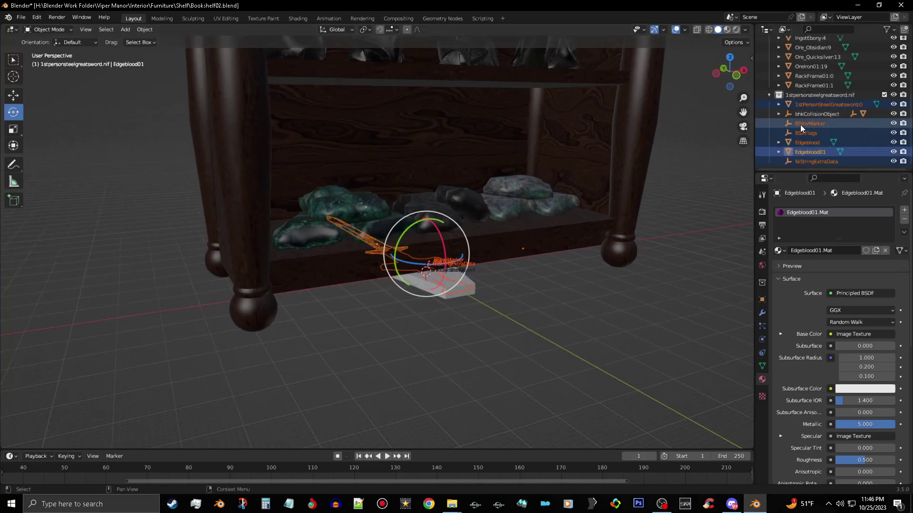
{"action": "left_click", "coordinate": [846, 115]}
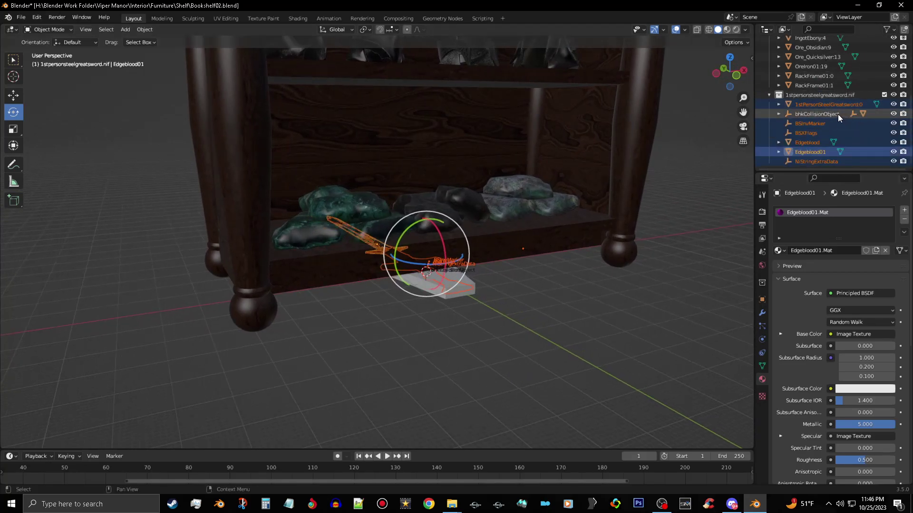
{"action": "right_click", "coordinate": [837, 114]}
{"action": "left_click", "coordinate": [838, 114]}
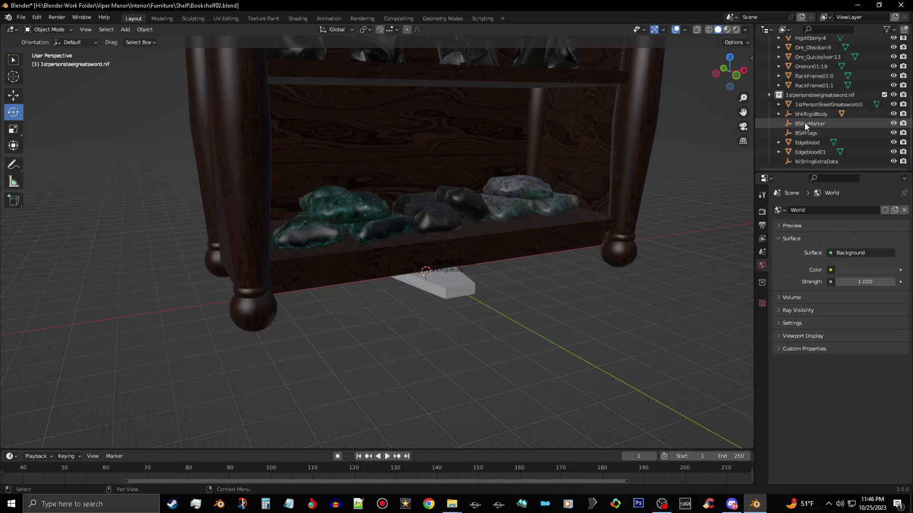
{"action": "right_click", "coordinate": [815, 116]}
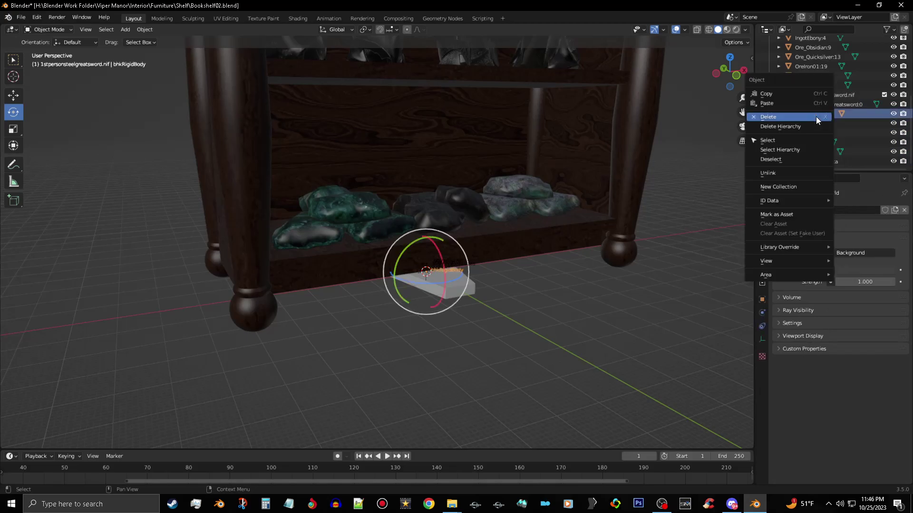
{"action": "left_click", "coordinate": [816, 117]}
{"action": "right_click", "coordinate": [818, 115]}
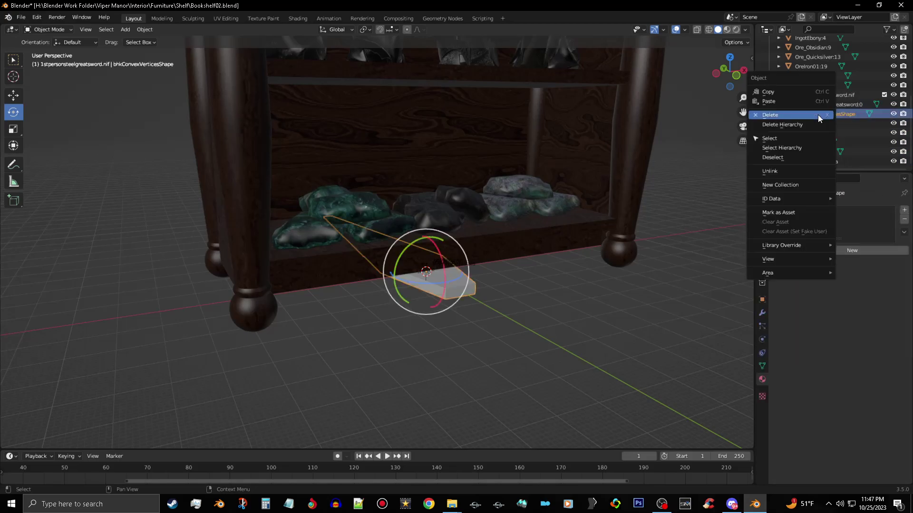
{"action": "left_click", "coordinate": [818, 115]}
Delete the BSInvMarker and BSXFlags empties from the imported greatsword collection
{"action": "left_click", "coordinate": [818, 121]}
{"action": "right_click", "coordinate": [819, 121]}
{"action": "left_click", "coordinate": [819, 121]}
{"action": "left_click", "coordinate": [814, 133]}
{"action": "right_click", "coordinate": [814, 133]}
{"action": "left_click", "coordinate": [814, 133]}
Delete the Edgeblood and Edgeblood01 meshes from the greatsword collection
{"action": "left_click", "coordinate": [814, 141]}
{"action": "right_click", "coordinate": [814, 141]}
{"action": "left_click", "coordinate": [814, 141]}
{"action": "left_click", "coordinate": [817, 149]}
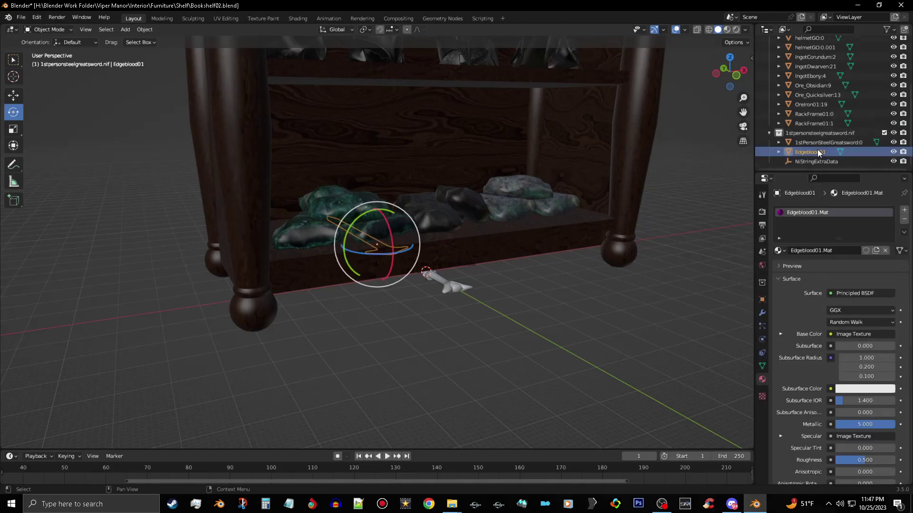
{"action": "right_click", "coordinate": [817, 149]}
{"action": "left_click", "coordinate": [817, 150]}
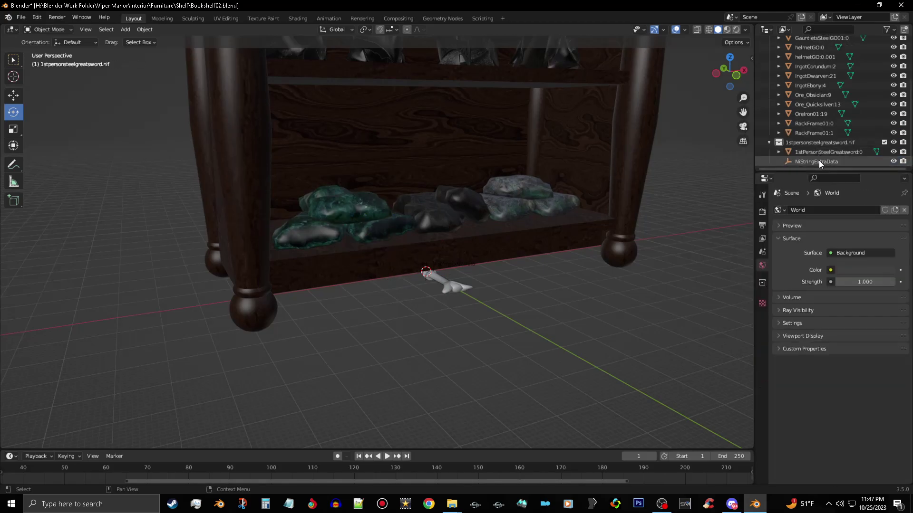
Delete the NiStringExtraData empty from the greatsword collection
{"action": "left_click", "coordinate": [818, 161]}
{"action": "right_click", "coordinate": [819, 162]}
{"action": "left_click", "coordinate": [819, 161]}
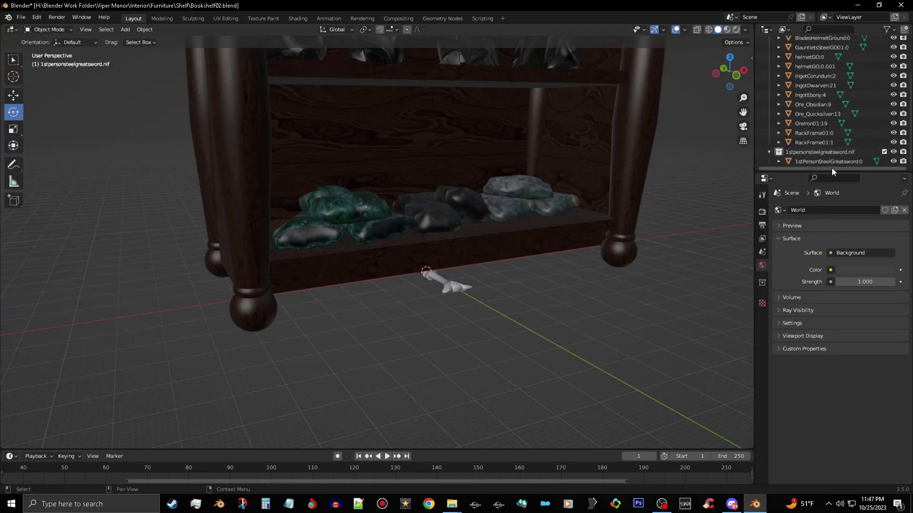
Move 1stPersonSteelGreatsword:0 into the Ingots collection and delete the emptied 1stpersonsteelgreatsword.nif collection
{"action": "left_click", "coordinate": [828, 163]}
{"action": "left_click_drag", "start_coordinate": [829, 161], "coordinate": [817, 79]}
{"action": "scroll", "coordinate": [830, 141], "scroll_direction": "down", "scroll_amount": 3}
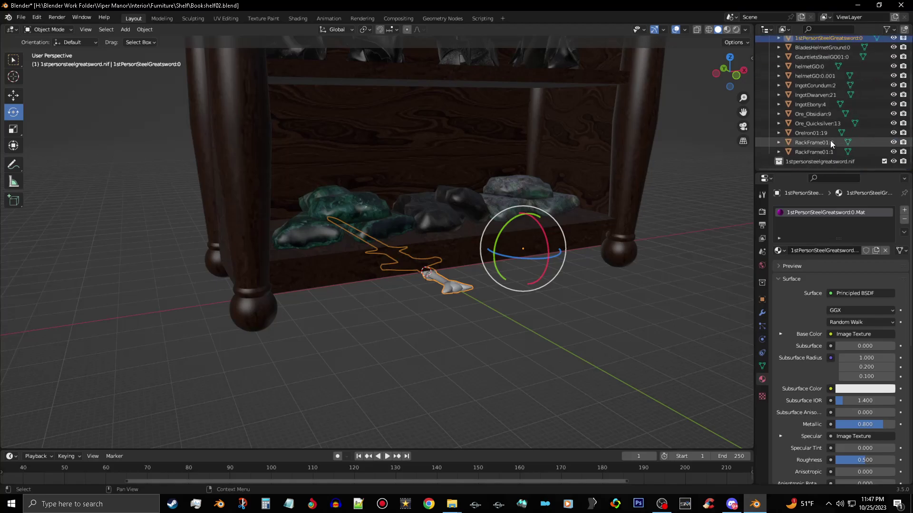
{"action": "right_click", "coordinate": [817, 164]}
{"action": "left_click", "coordinate": [817, 164]}
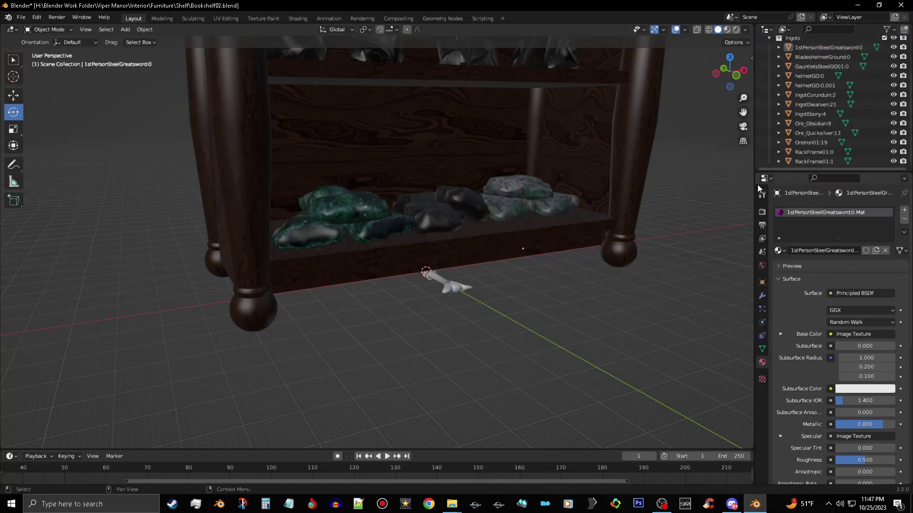
Select the steel greatsword mesh beneath the bookshelf
{"action": "left_click", "coordinate": [457, 286]}
{"action": "middle_click_drag", "start_coordinate": [458, 286], "coordinate": [539, 292]}
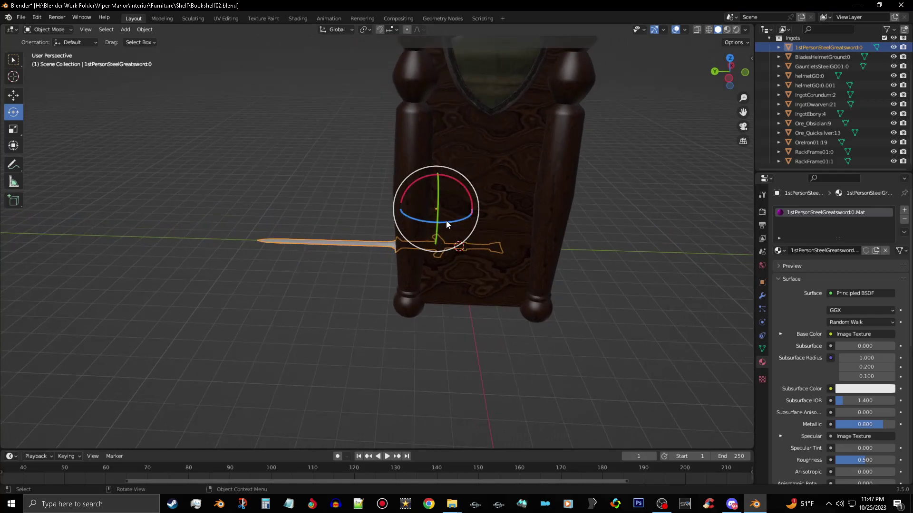
Try rotating the greatsword about 38.2° around the global Z axis, and undo the rotation
{"action": "left_click_drag", "start_coordinate": [449, 222], "coordinate": [503, 216]}
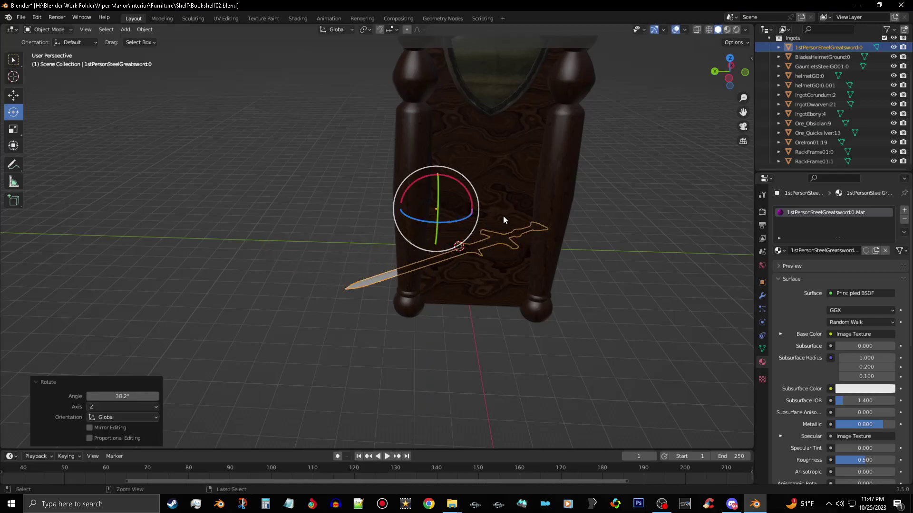
{"action": "key", "text": "ctrl+z"}
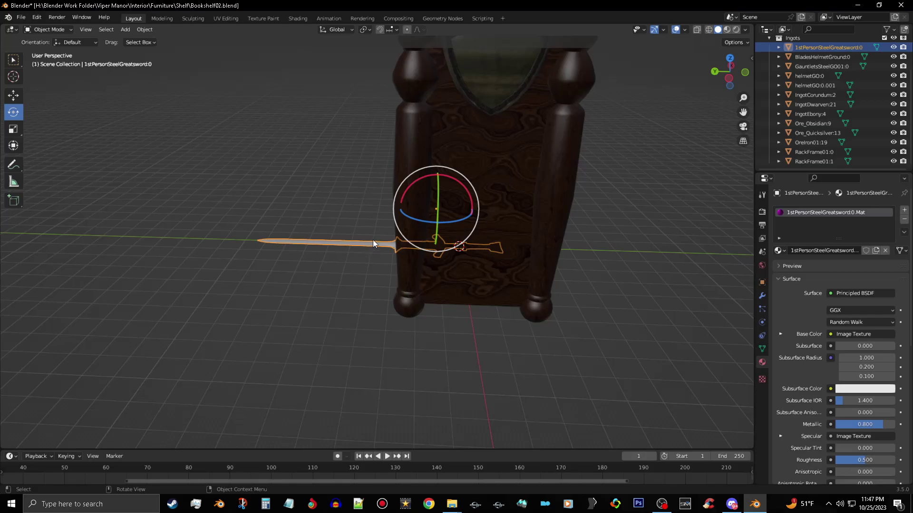
{"action": "middle_click_drag", "start_coordinate": [475, 232], "coordinate": [572, 242]}
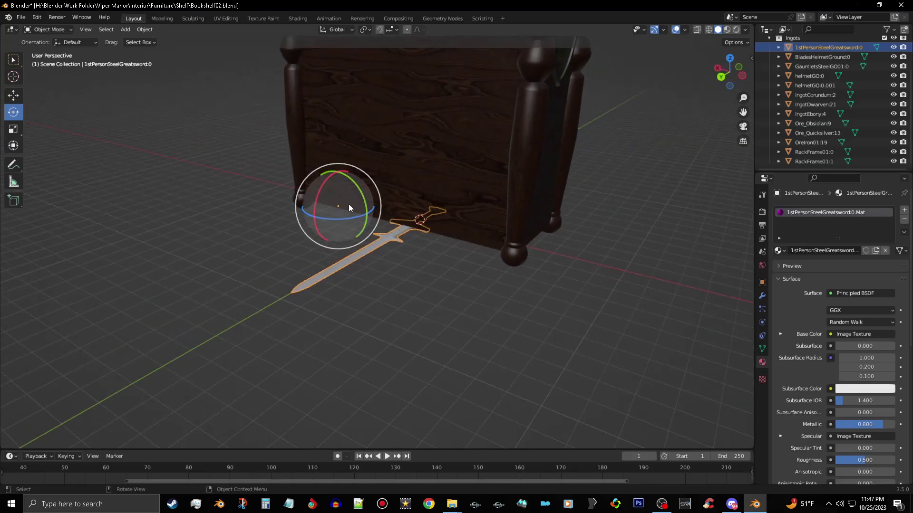
Set the steel greatsword's origin to its geometry
{"action": "right_click", "coordinate": [396, 232]}
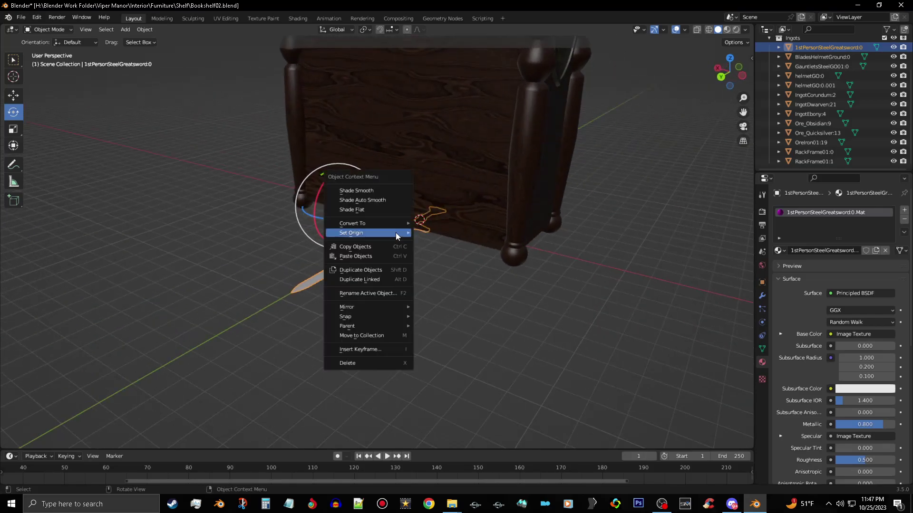
{"action": "mouse_move", "coordinate": [395, 232]}
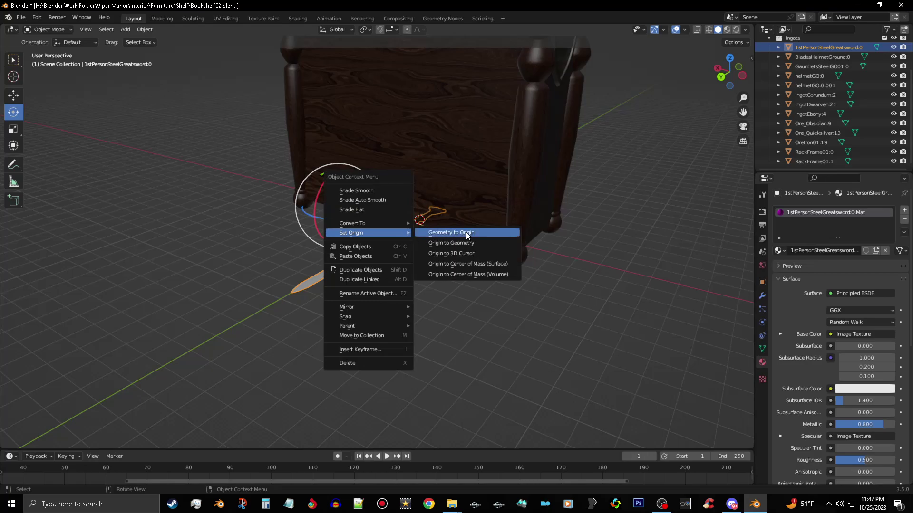
{"action": "left_click", "coordinate": [470, 244]}
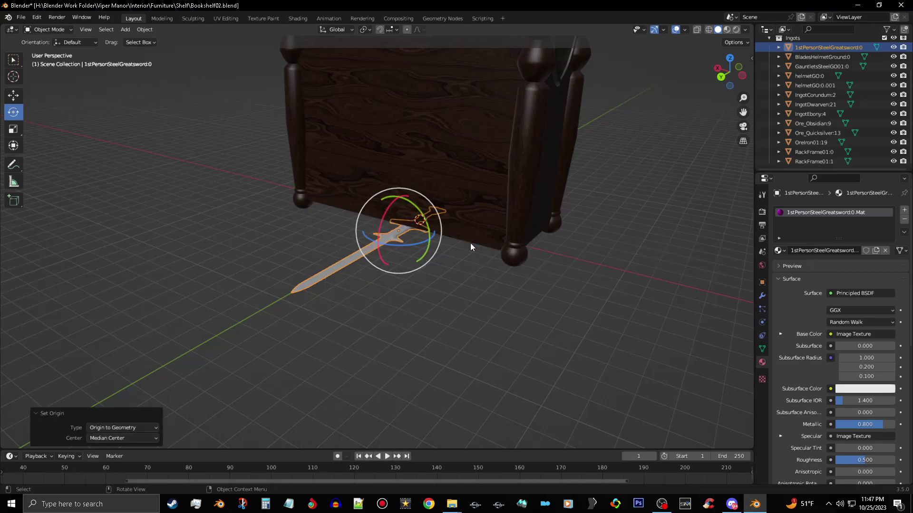
Rotate the greatsword 90° around the global Z axis
{"action": "left_click_drag", "start_coordinate": [411, 243], "coordinate": [447, 244]}
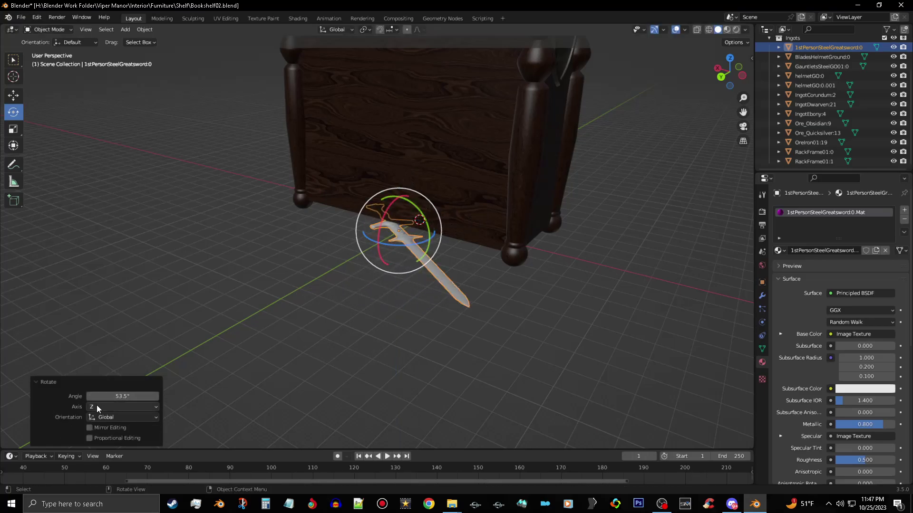
{"action": "left_click", "coordinate": [121, 393]}
{"action": "type", "text": "90"}
{"action": "key", "text": "Return"}
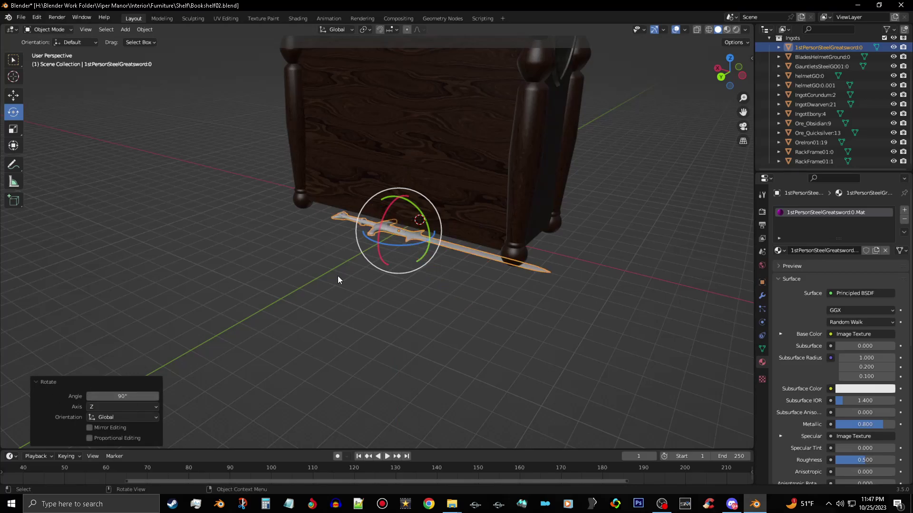
Rotate the greatsword -90° around the global Y axis so its blade points straight down
{"action": "left_click", "coordinate": [413, 204]}
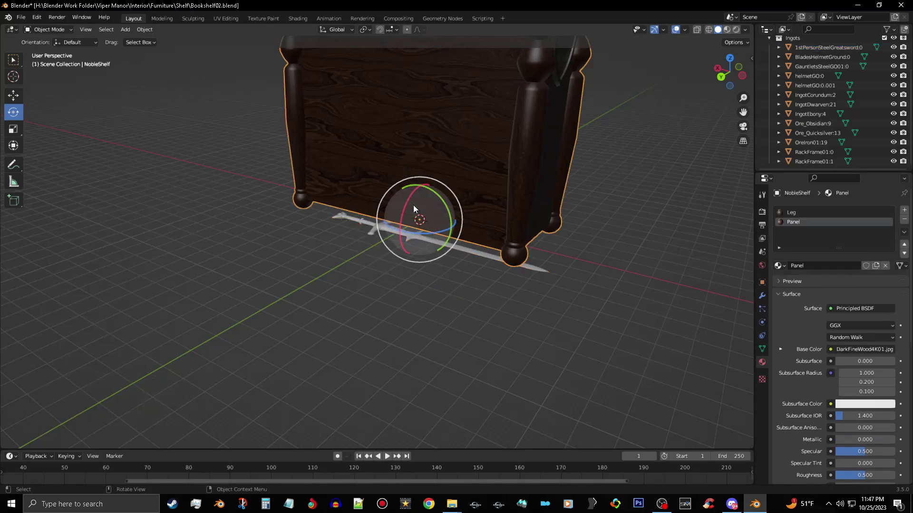
{"action": "left_click", "coordinate": [477, 251]}
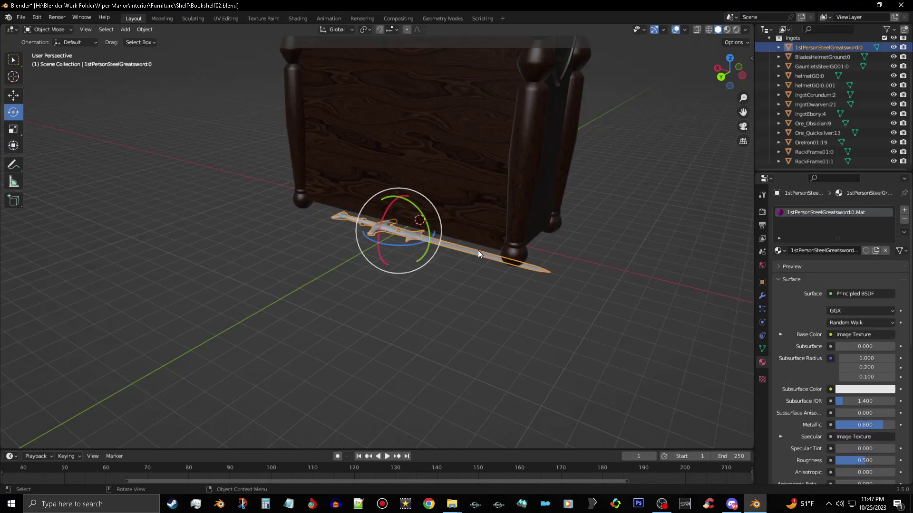
{"action": "left_click_drag", "start_coordinate": [413, 199], "coordinate": [439, 243]}
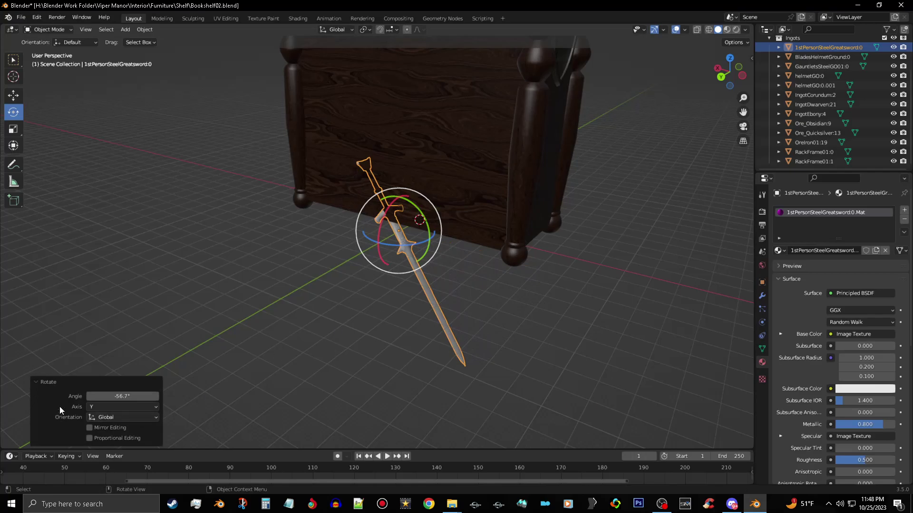
{"action": "left_click", "coordinate": [100, 396]}
{"action": "key", "text": "BackSpace"}
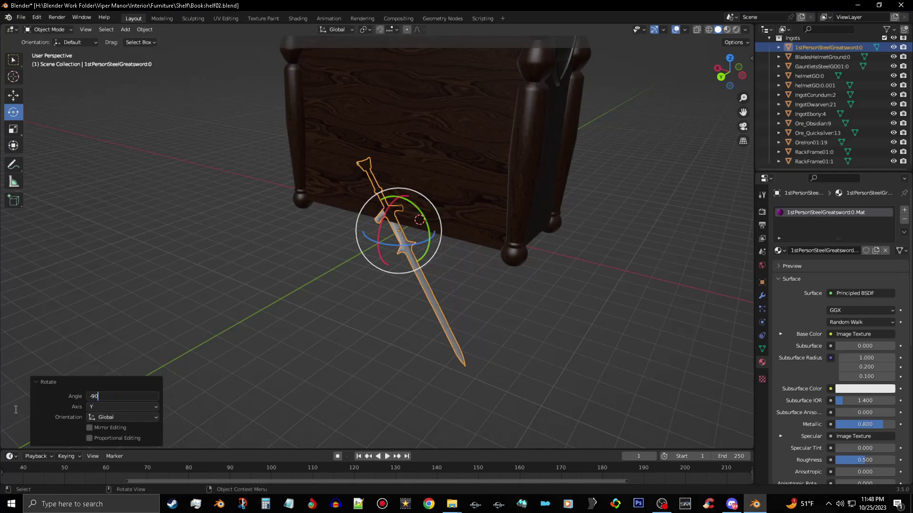
{"action": "key", "text": "Return"}
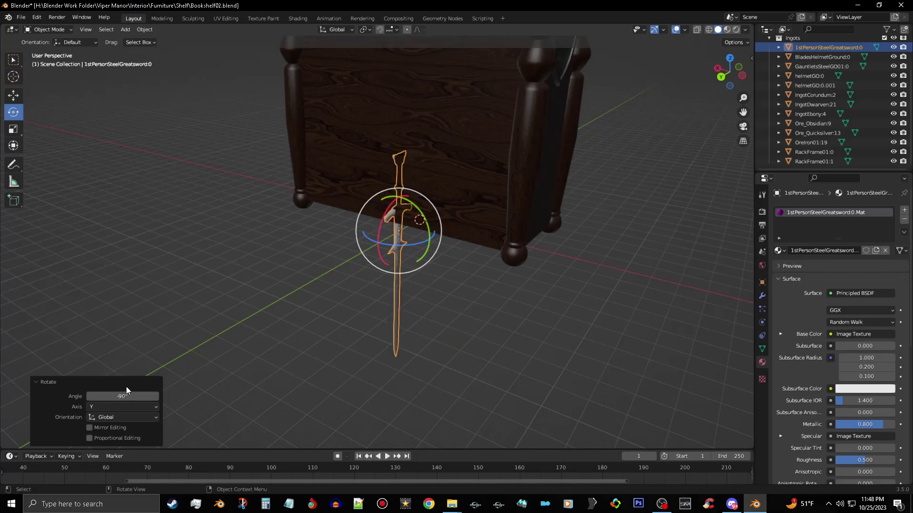
Move the greatsword about -70.1 m along X and -20.5 m along Y, in front of the bookshelf's plaque side
{"action": "key", "text": "g"}
{"action": "key", "text": "x"}
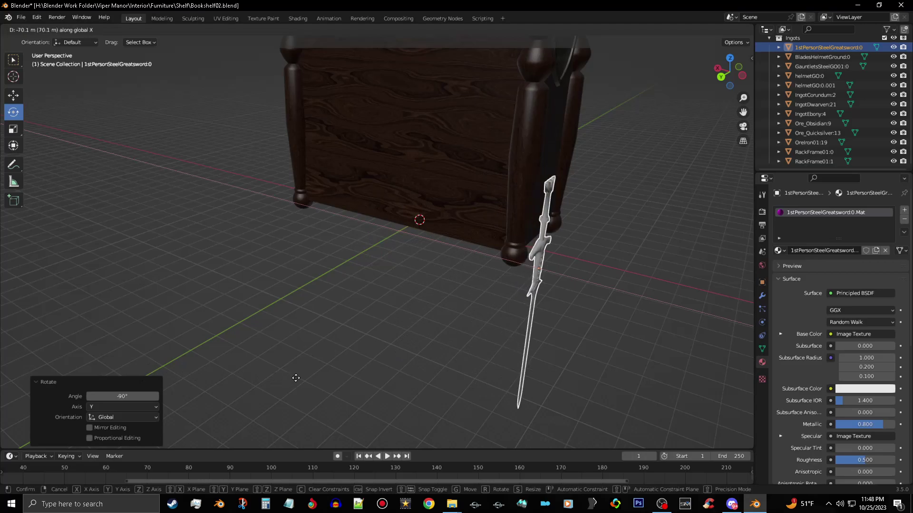
{"action": "left_click", "coordinate": [476, 348]}
{"action": "middle_click_drag", "start_coordinate": [476, 349], "coordinate": [417, 324]}
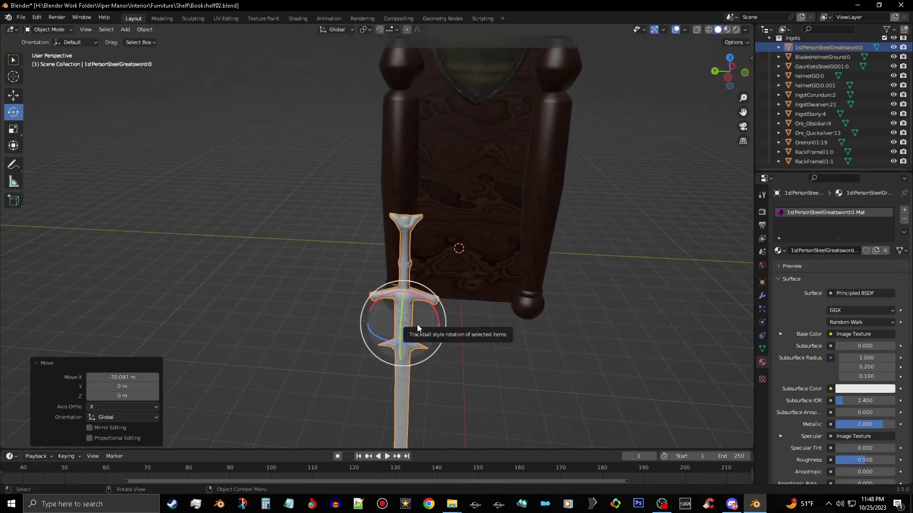
{"action": "key", "text": "g"}
{"action": "key", "text": "y"}
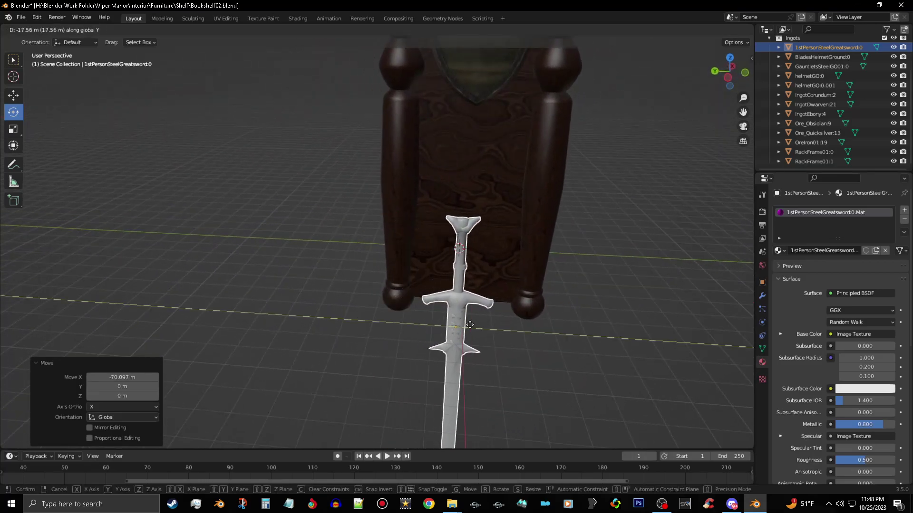
{"action": "left_click", "coordinate": [479, 320]}
Raise the greatsword about 86.5 m along the global Z axis towards the plaque
{"action": "key", "text": "g"}
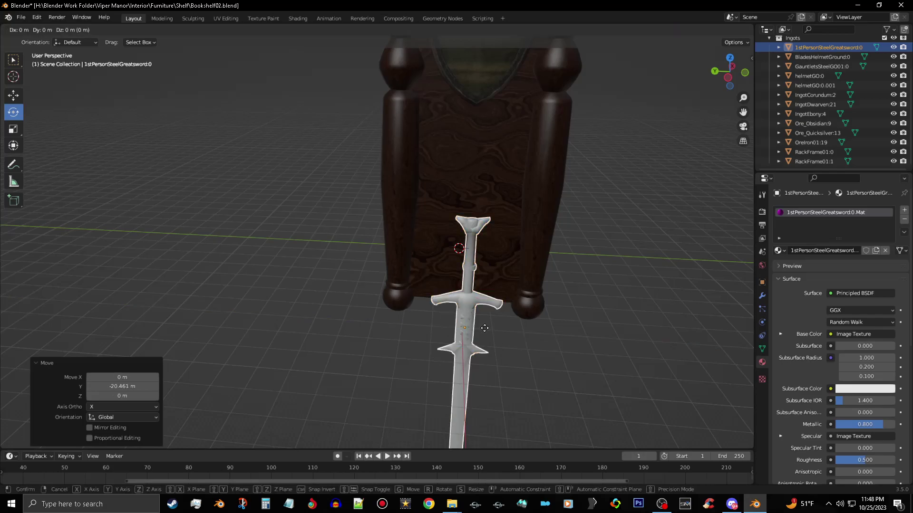
{"action": "key", "text": "z"}
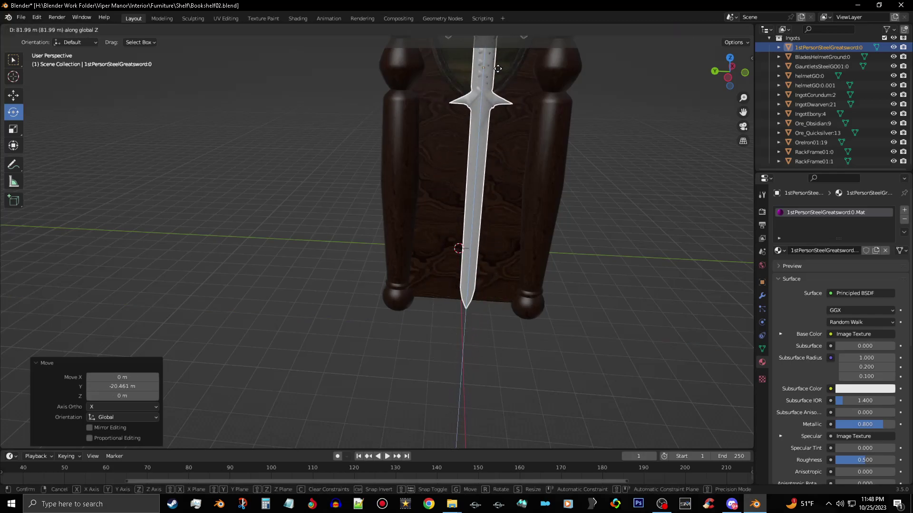
{"action": "left_click", "coordinate": [498, 50]}
In left orthographic view, raise the greatsword another 27.3 m or so along Z so its guard overlaps the plaque's upper half
{"action": "scroll", "coordinate": [543, 115], "scroll_direction": "down", "scroll_amount": 3}
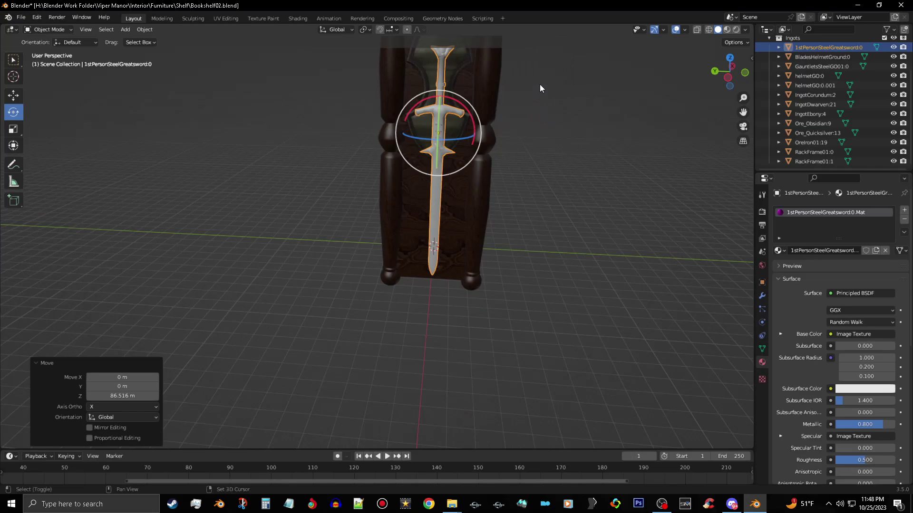
{"action": "middle_click_drag", "start_coordinate": [538, 81], "coordinate": [551, 165]}
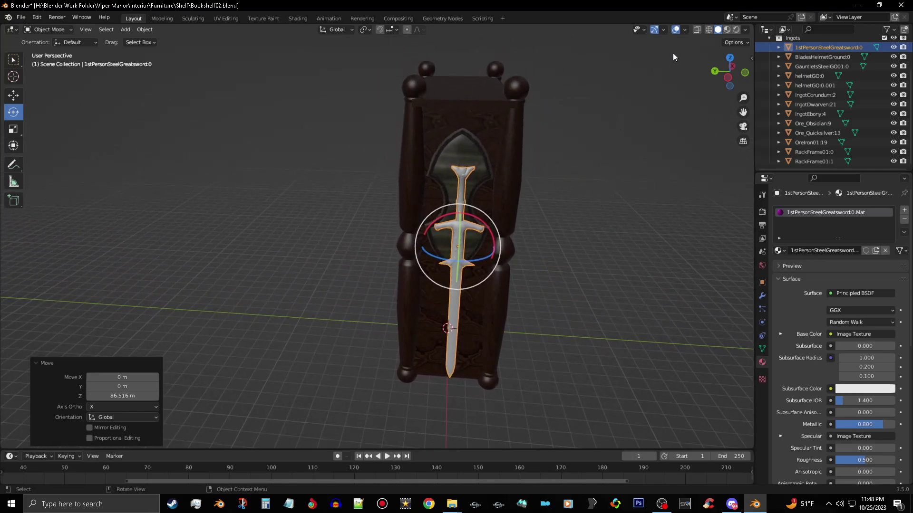
{"action": "left_click", "coordinate": [728, 78]}
{"action": "scroll", "coordinate": [619, 153], "scroll_direction": "up", "scroll_amount": 4}
{"action": "middle_click_drag", "start_coordinate": [632, 147], "coordinate": [574, 263], "text": "shift"}
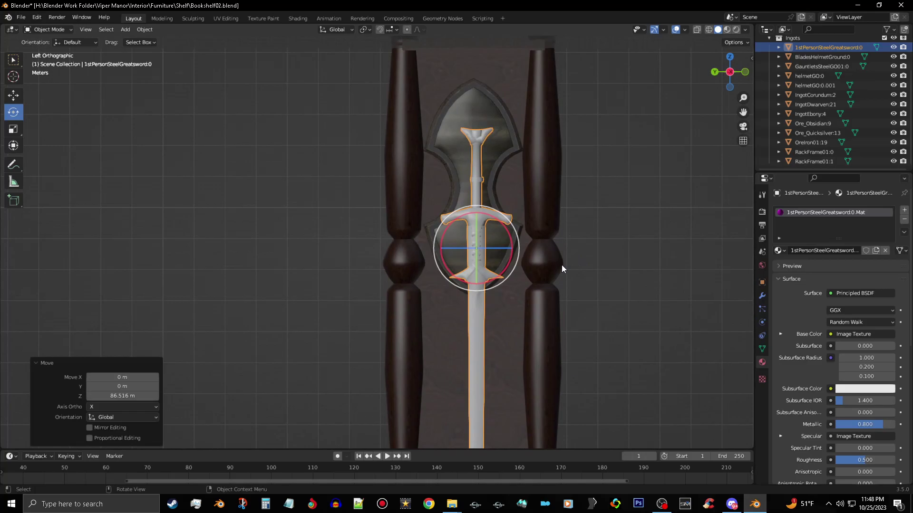
{"action": "key", "text": "g"}
{"action": "key", "text": "z"}
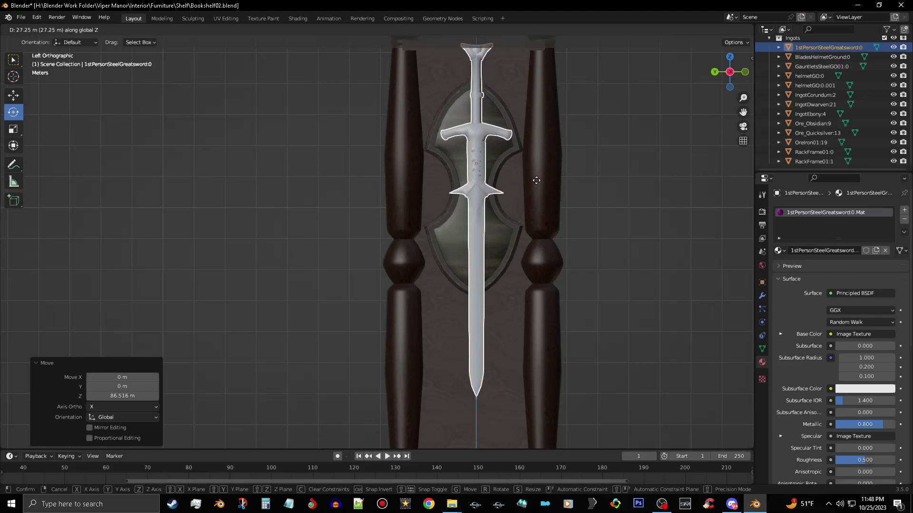
{"action": "left_click", "coordinate": [537, 182]}
Move the greatsword about 5.95 m along the global X axis, closer to the plaque's face
{"action": "middle_click_drag", "start_coordinate": [537, 182], "coordinate": [703, 192]}
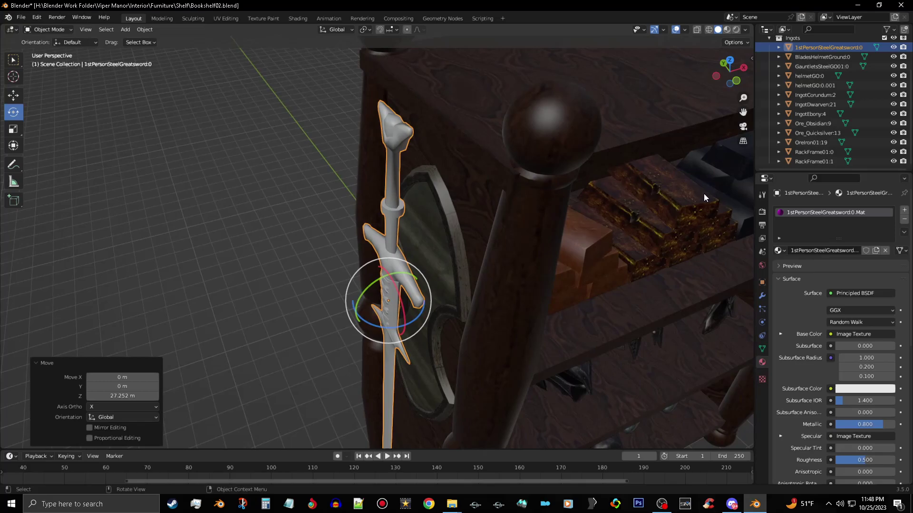
{"action": "key", "text": "g"}
{"action": "key", "text": "x"}
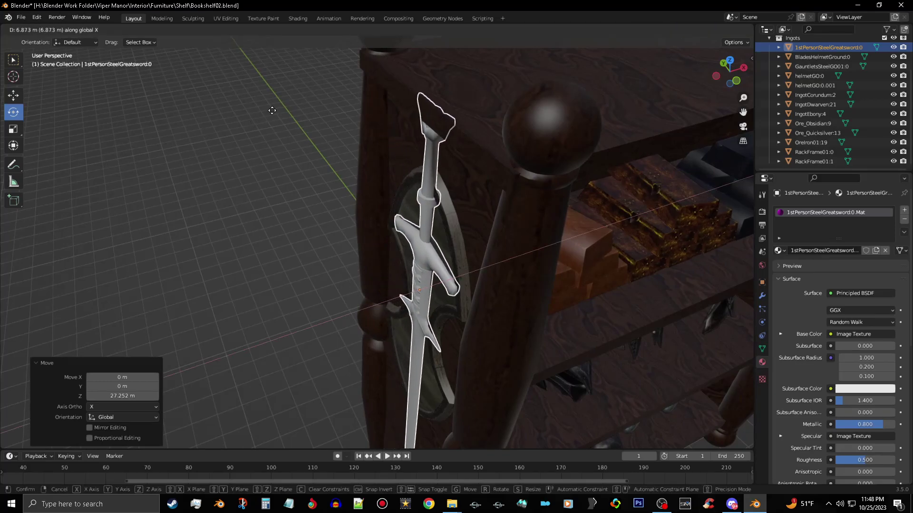
{"action": "left_click", "coordinate": [227, 110]}
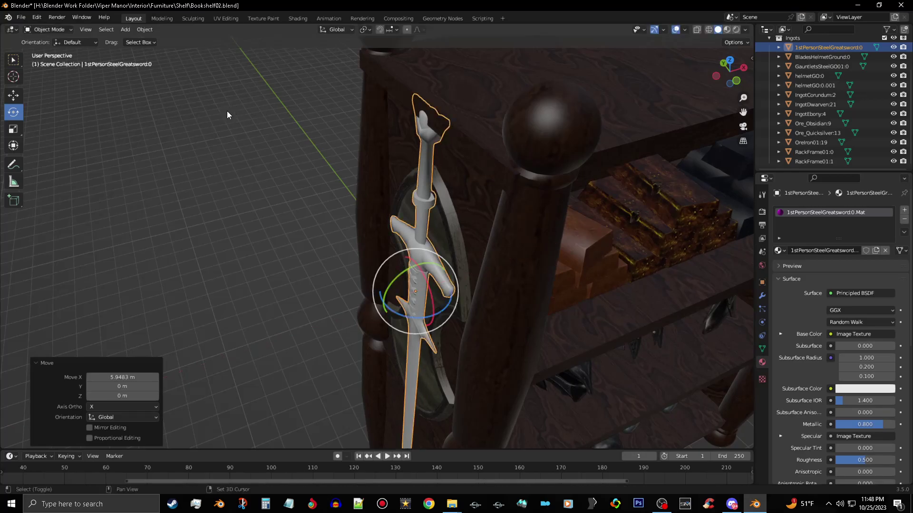
Lower the greatsword about 3.44 m along the global Z axis over the plaque
{"action": "middle_click_drag", "start_coordinate": [318, 153], "coordinate": [283, 154]}
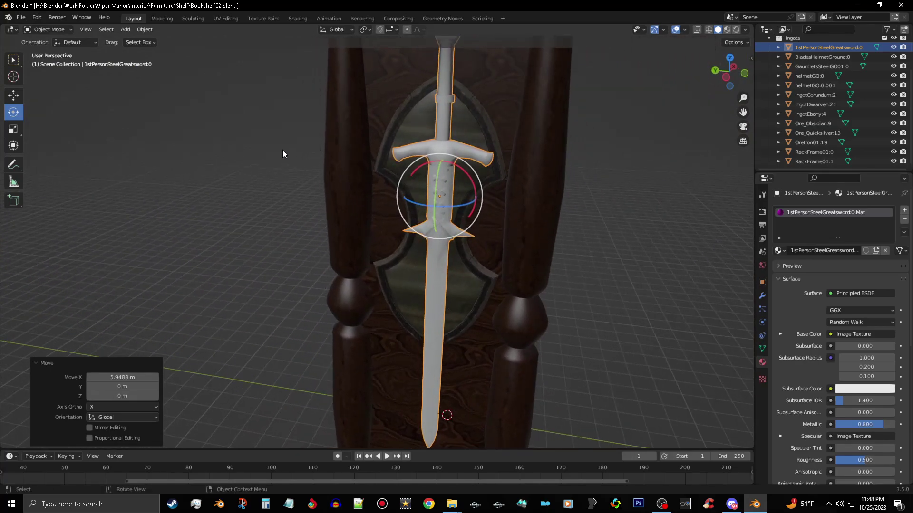
{"action": "key", "text": "g"}
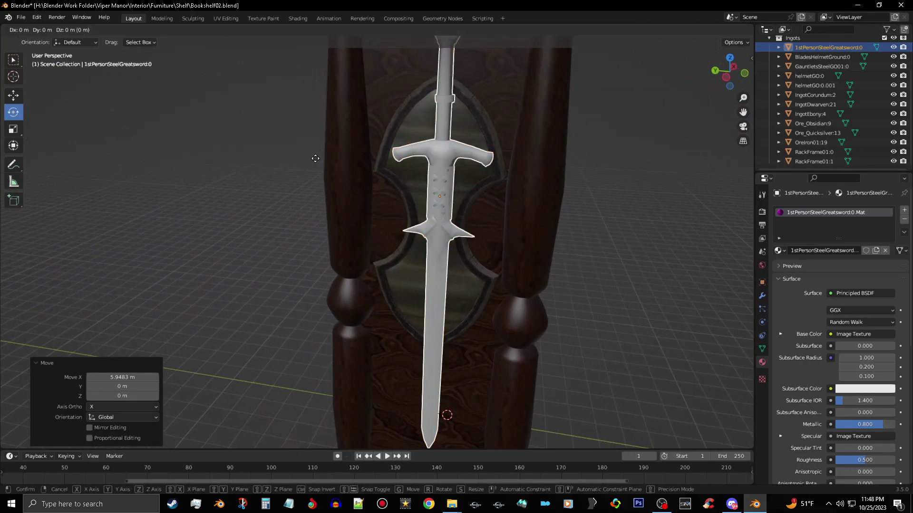
{"action": "key", "text": "z"}
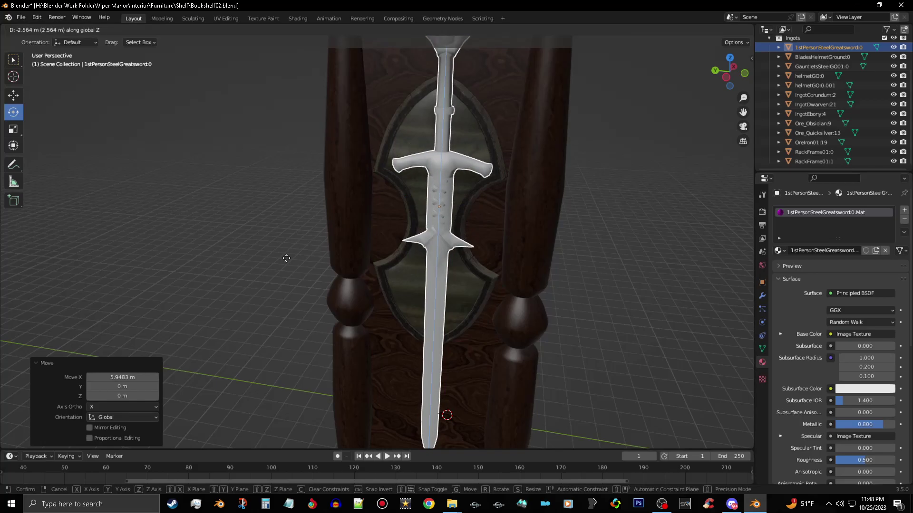
{"action": "left_click", "coordinate": [287, 292]}
Nudge the greatsword about 0.24 m along the global X axis towards the plaque
{"action": "middle_click_drag", "start_coordinate": [287, 293], "coordinate": [350, 317]}
{"action": "scroll", "coordinate": [441, 264], "scroll_direction": "up", "scroll_amount": 5}
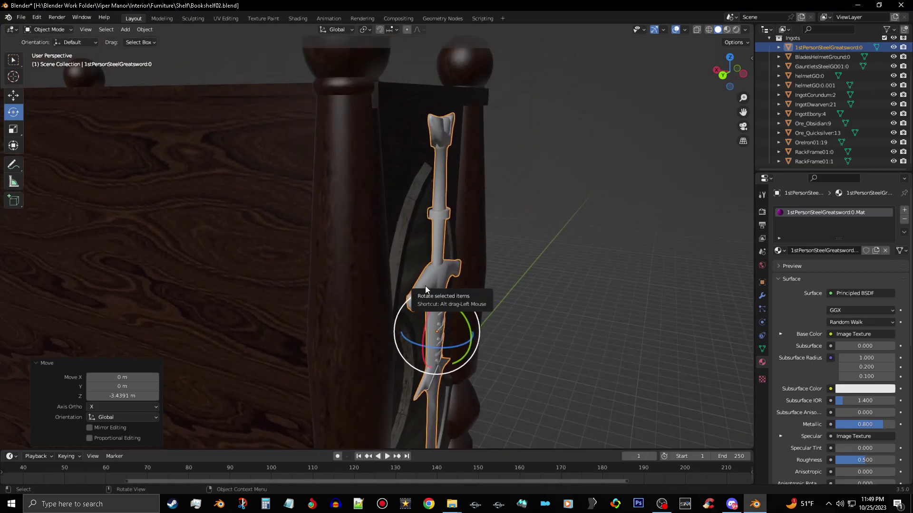
{"action": "middle_click_drag", "start_coordinate": [425, 286], "coordinate": [279, 295]}
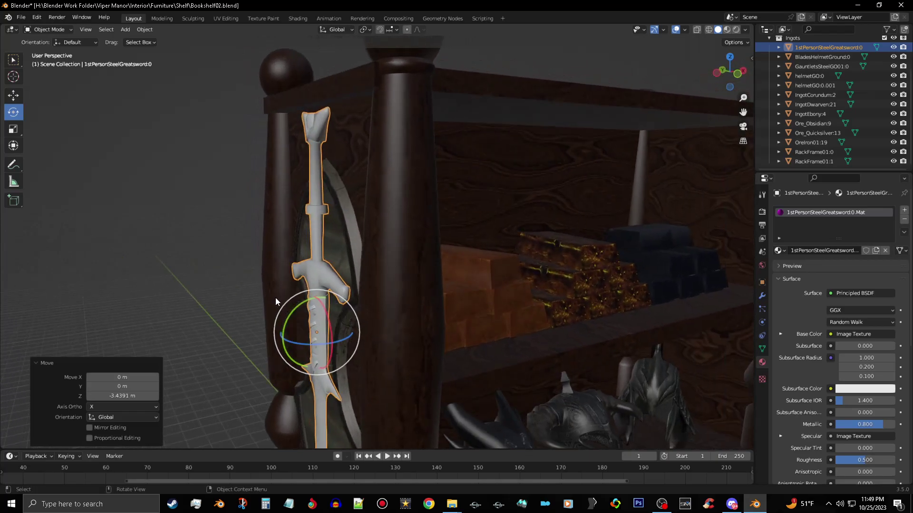
{"action": "key", "text": "g"}
{"action": "key", "text": "x"}
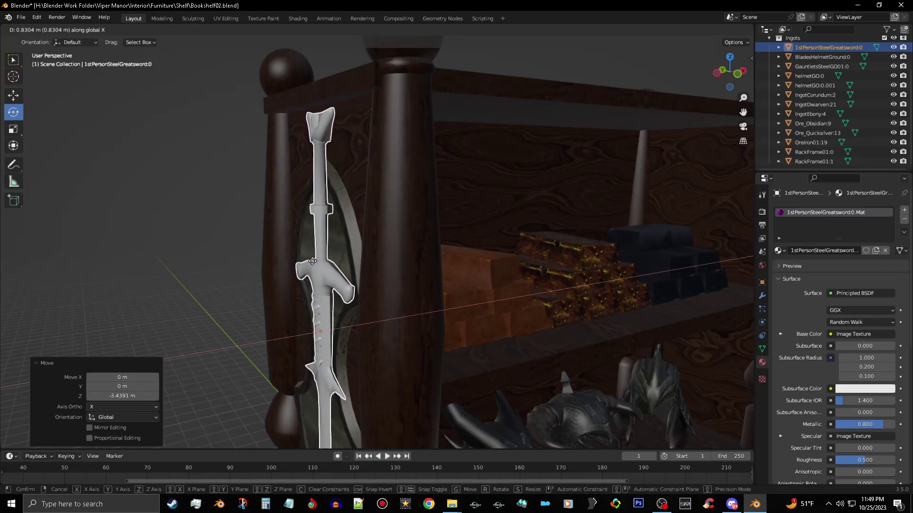
{"action": "left_click", "coordinate": [283, 267]}
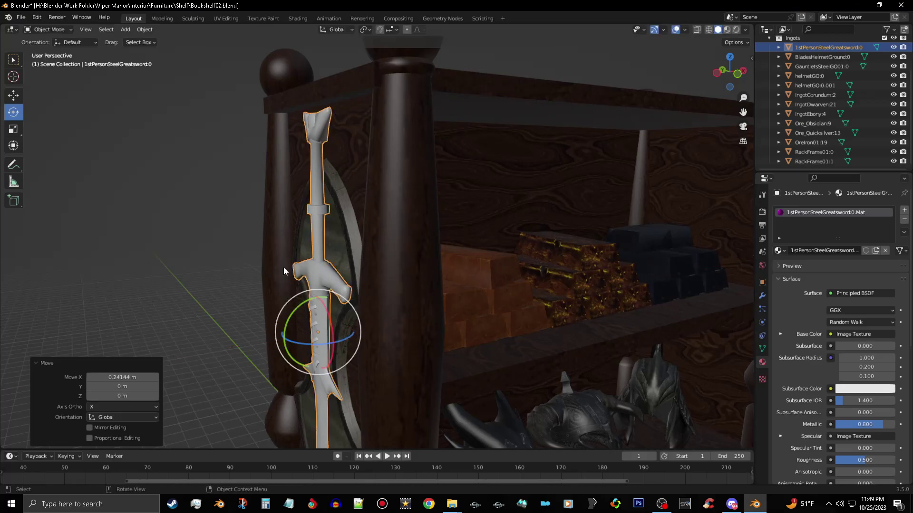
{"action": "middle_click_drag", "start_coordinate": [335, 356], "coordinate": [418, 353]}
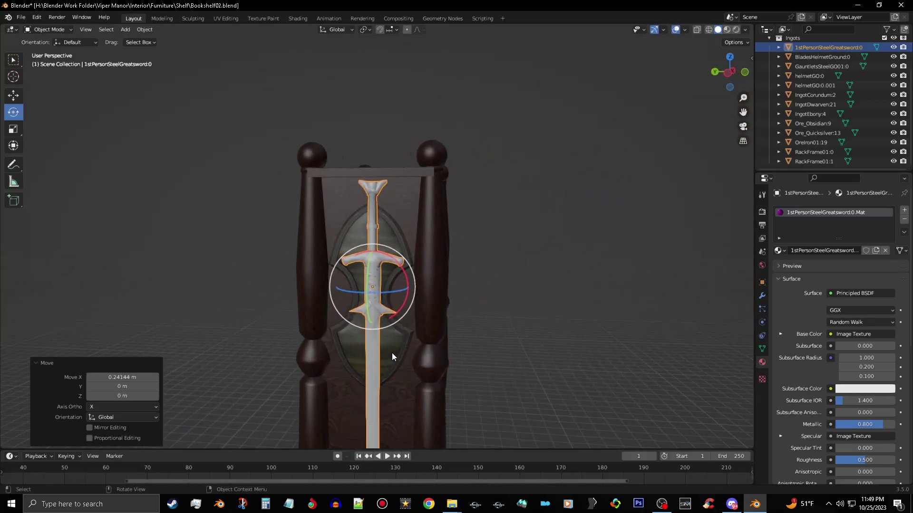
{"action": "scroll", "coordinate": [348, 335], "scroll_direction": "up", "scroll_amount": 2}
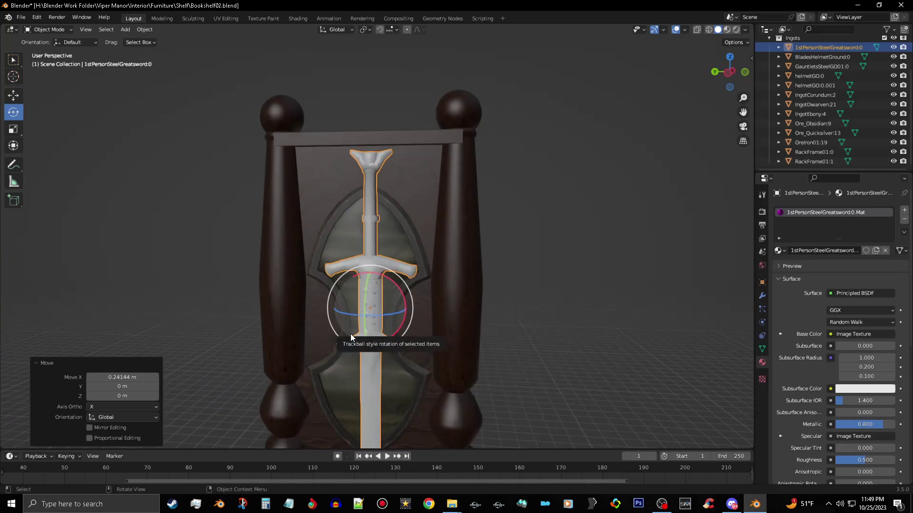
{"action": "key", "text": "g"}
{"action": "key", "text": "x"}
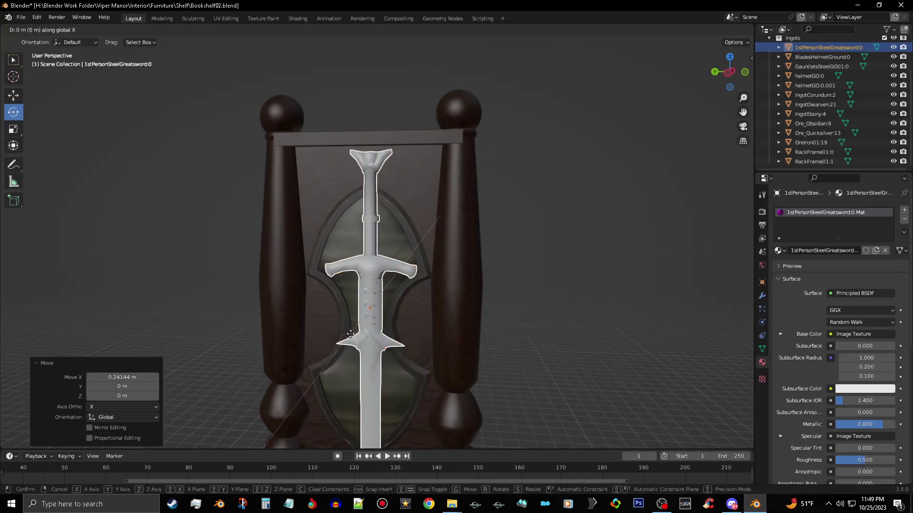
{"action": "key", "text": "x"}
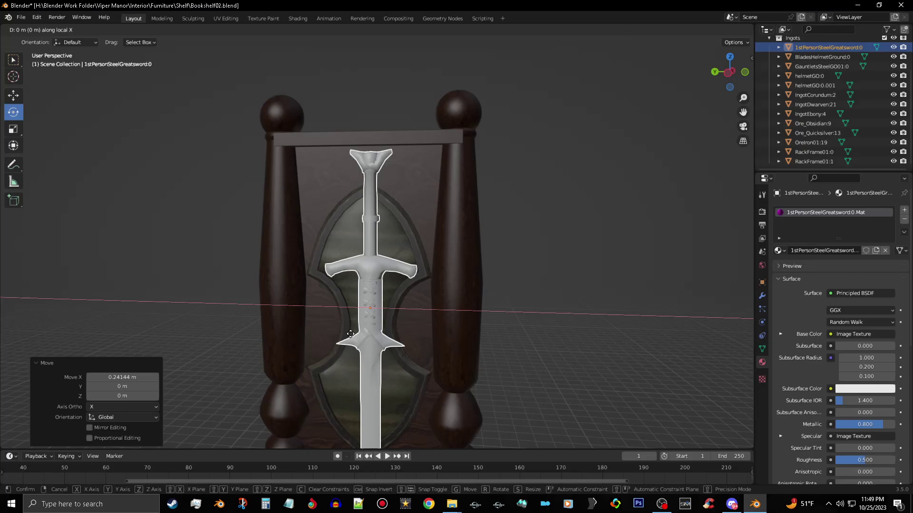
{"action": "left_click", "coordinate": [351, 334]}
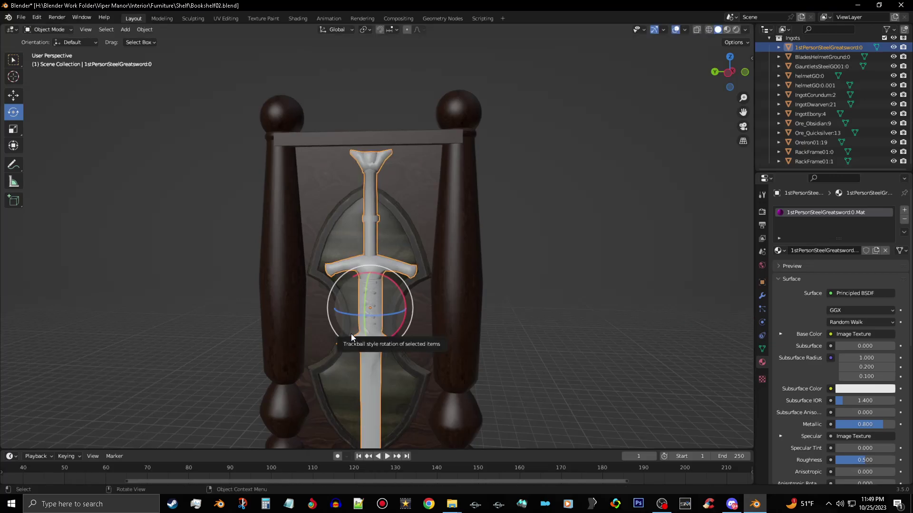
Shift the greatsword about 0.32 m along the global Y axis towards the plaque's centreline
{"action": "key", "text": "g"}
{"action": "key", "text": "y"}
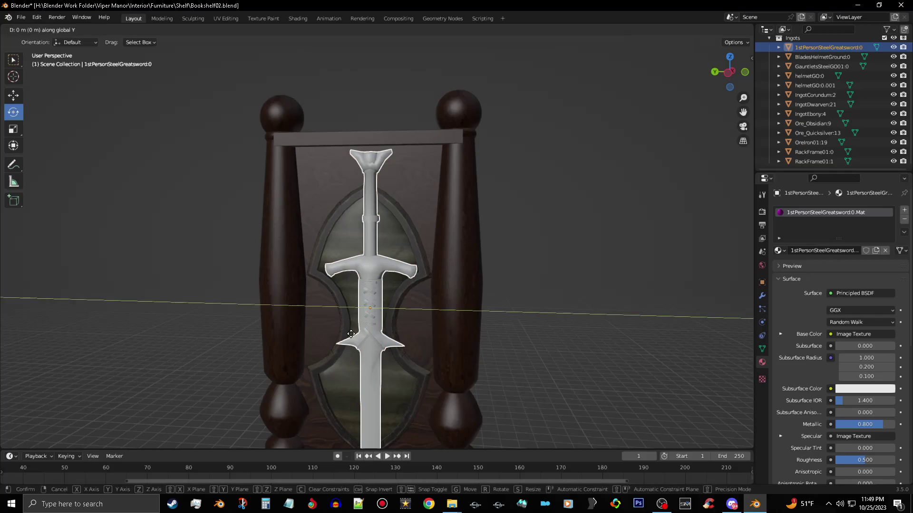
{"action": "left_click", "coordinate": [338, 332]}
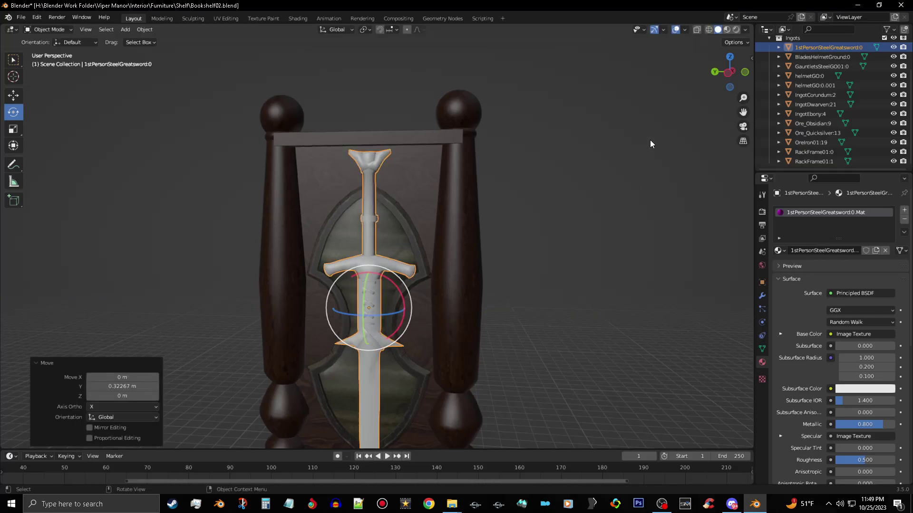
In left orthographic view, move the greatsword about 0.57 m further along the global Y axis to centre it on the plaque
{"action": "left_click", "coordinate": [727, 73]}
{"action": "scroll", "coordinate": [400, 281], "scroll_direction": "up", "scroll_amount": 3}
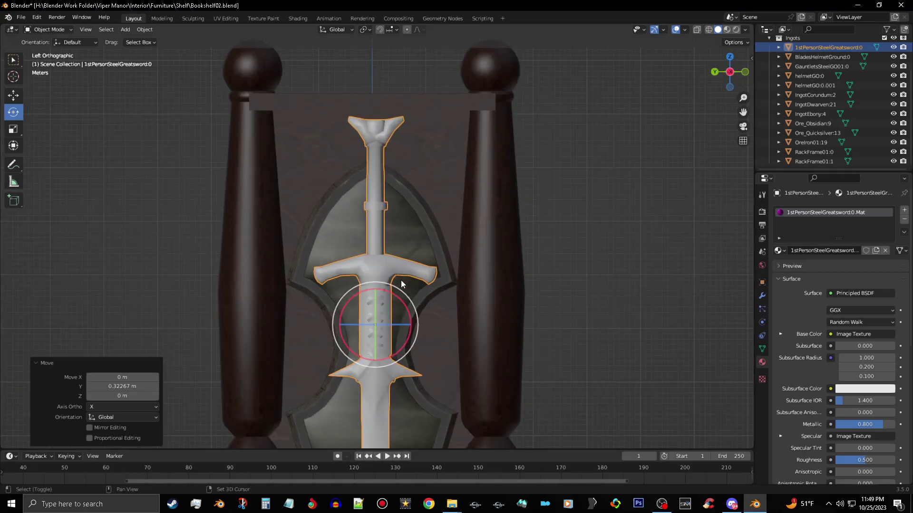
{"action": "middle_click_drag", "start_coordinate": [407, 277], "coordinate": [417, 270], "text": "shift"}
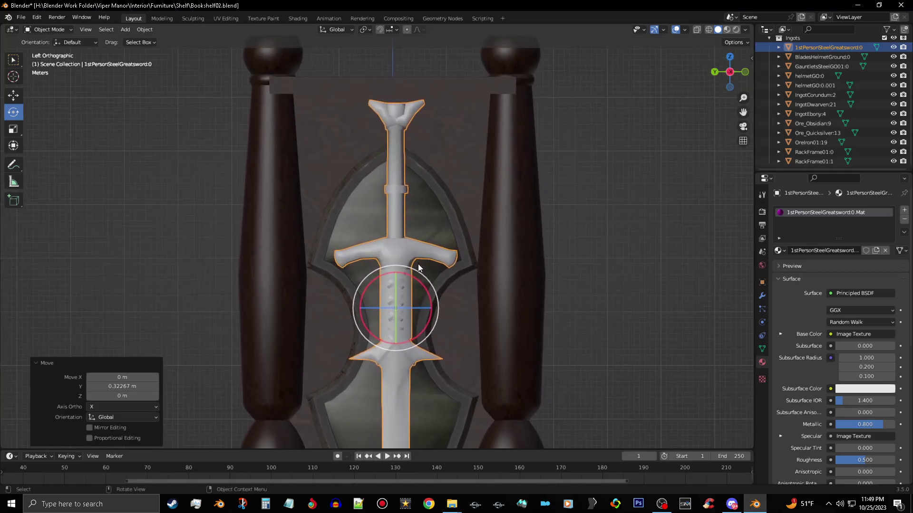
{"action": "key", "text": "g"}
{"action": "key", "text": "y"}
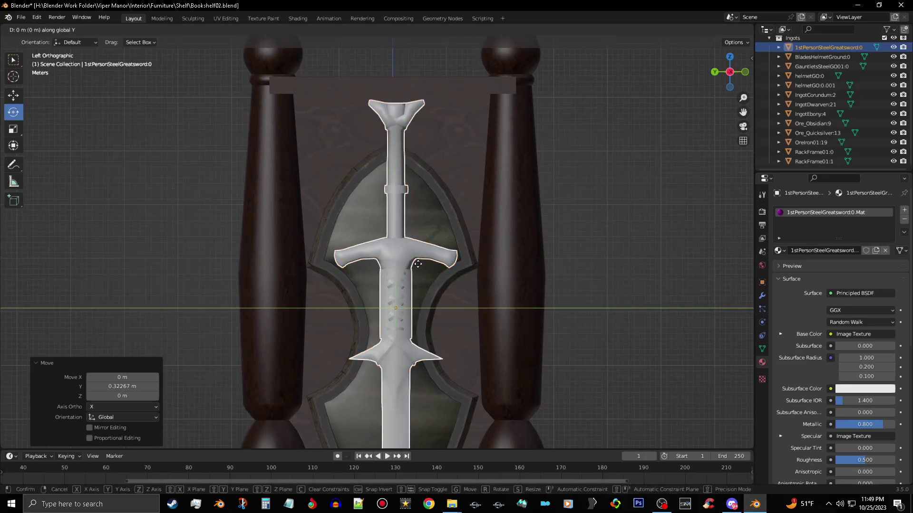
{"action": "left_click", "coordinate": [388, 267]}
{"action": "middle_click_drag", "start_coordinate": [547, 313], "coordinate": [704, 286]}
{"action": "middle_click_drag", "start_coordinate": [579, 353], "coordinate": [450, 285]}
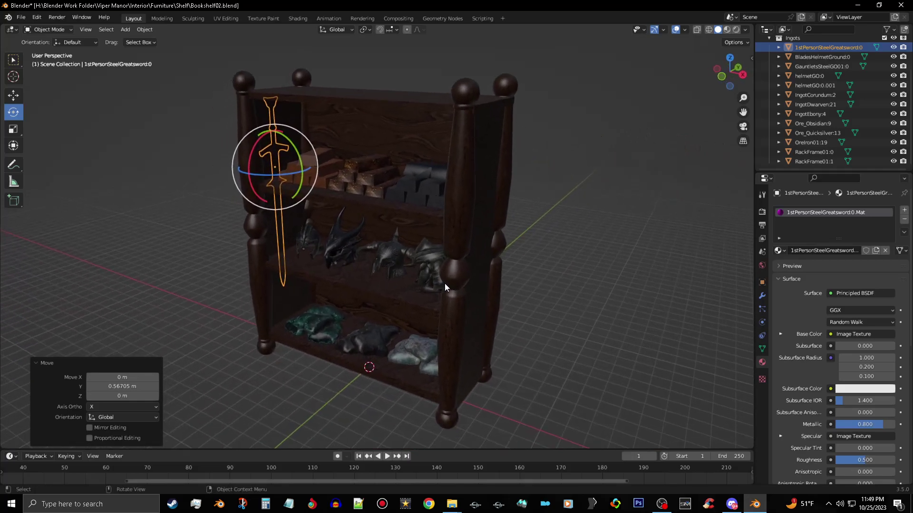
{"action": "middle_click_drag", "start_coordinate": [471, 356], "coordinate": [443, 350]}
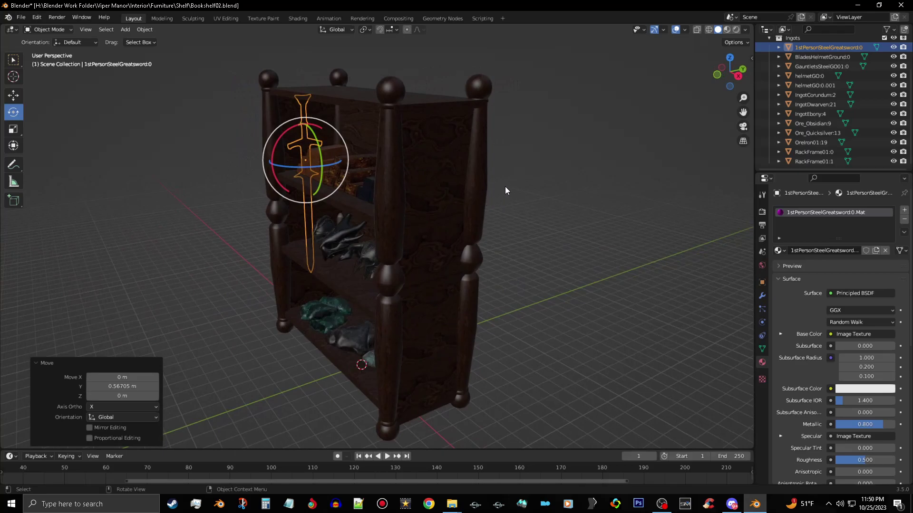
Start a Nifly NIF import and browse to the meshes\armor\steel folder of the Skyrim Vanilla Assets
{"action": "left_click", "coordinate": [21, 17]}
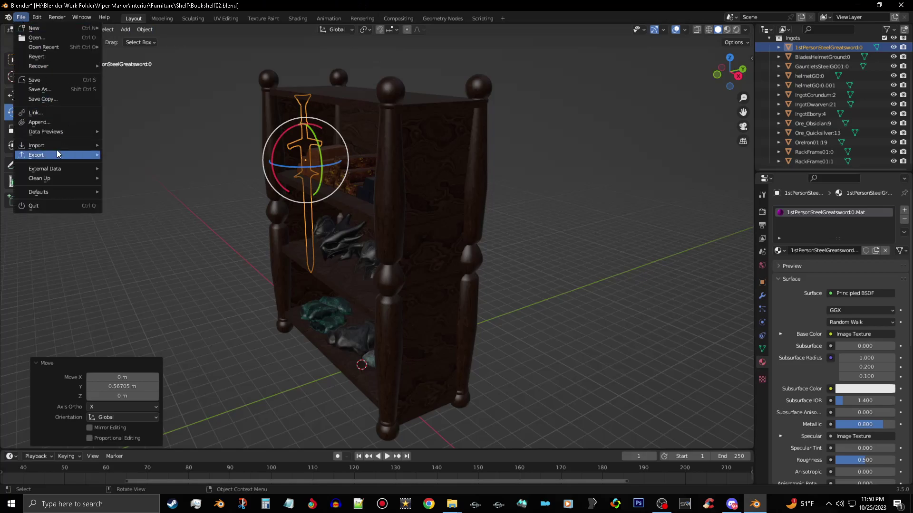
{"action": "mouse_move", "coordinate": [71, 145]}
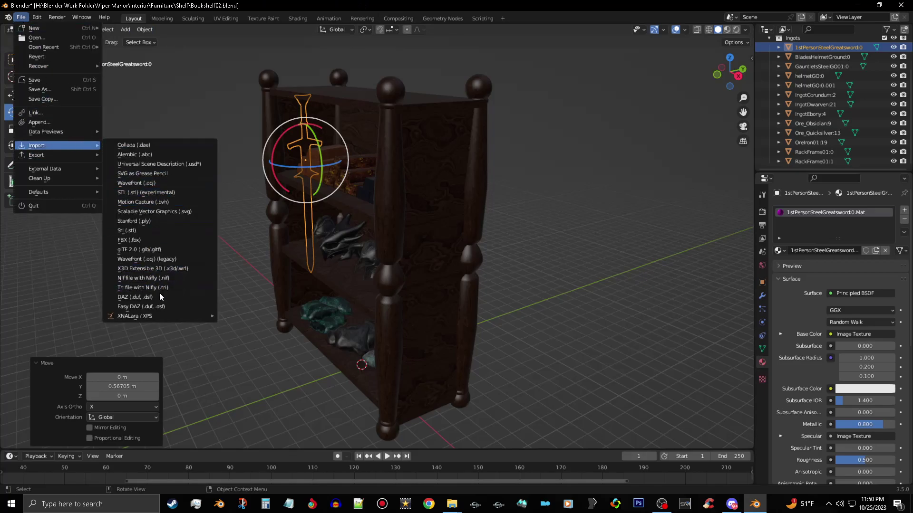
{"action": "left_click", "coordinate": [178, 280]}
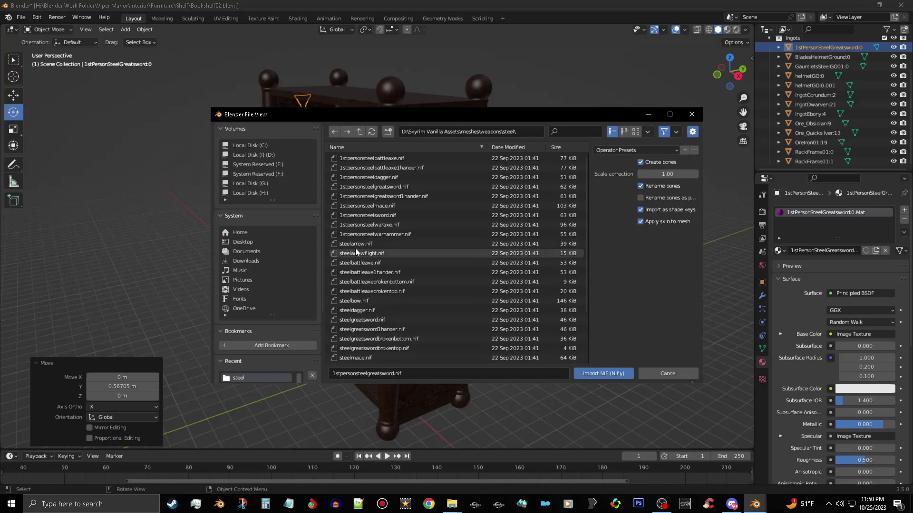
{"action": "left_click", "coordinate": [359, 132]}
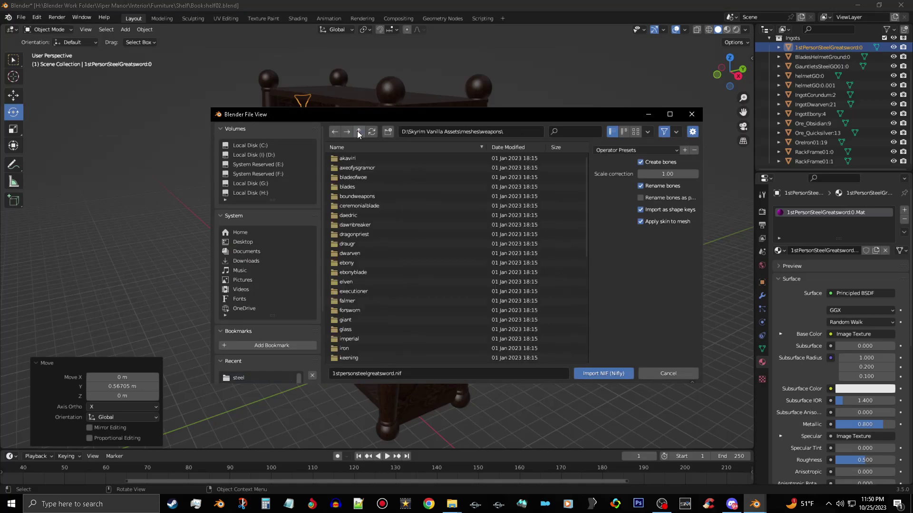
{"action": "left_click", "coordinate": [357, 130]}
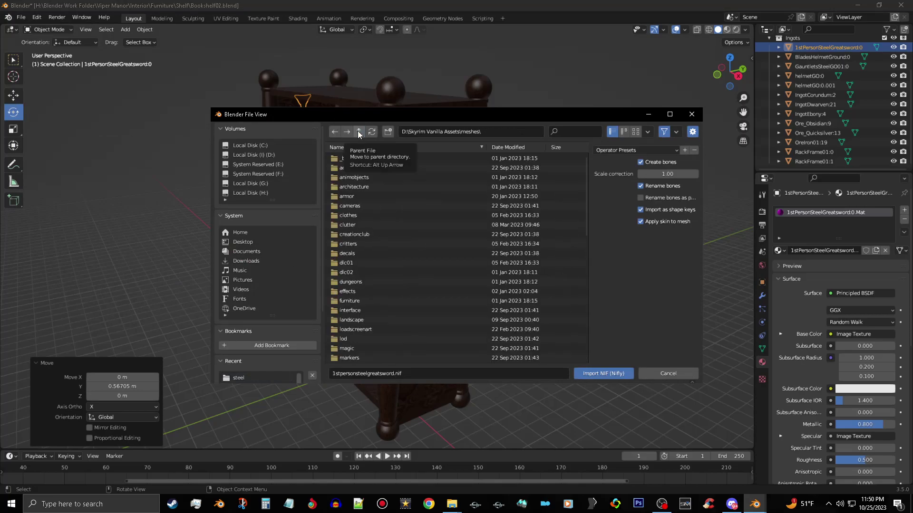
{"action": "left_click", "coordinate": [372, 195]}
{"action": "scroll", "coordinate": [372, 195], "scroll_direction": "down", "scroll_amount": 5}
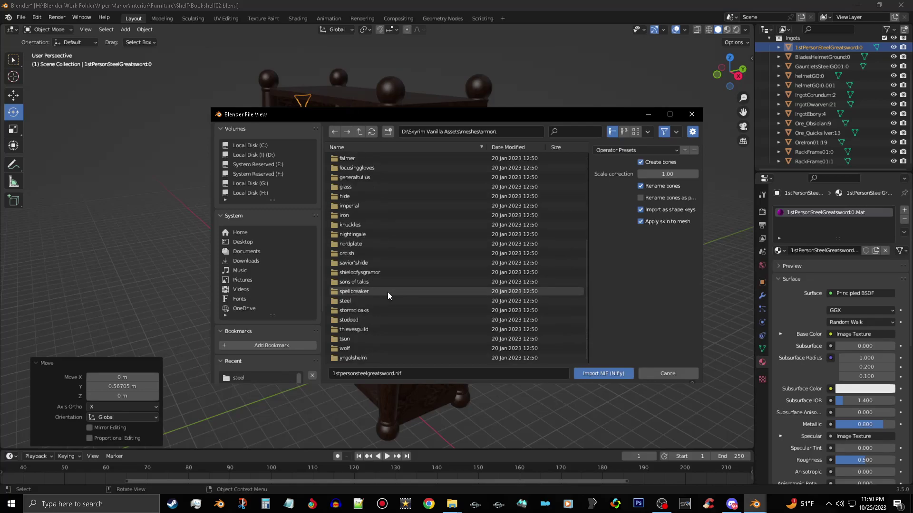
{"action": "left_click", "coordinate": [407, 300]}
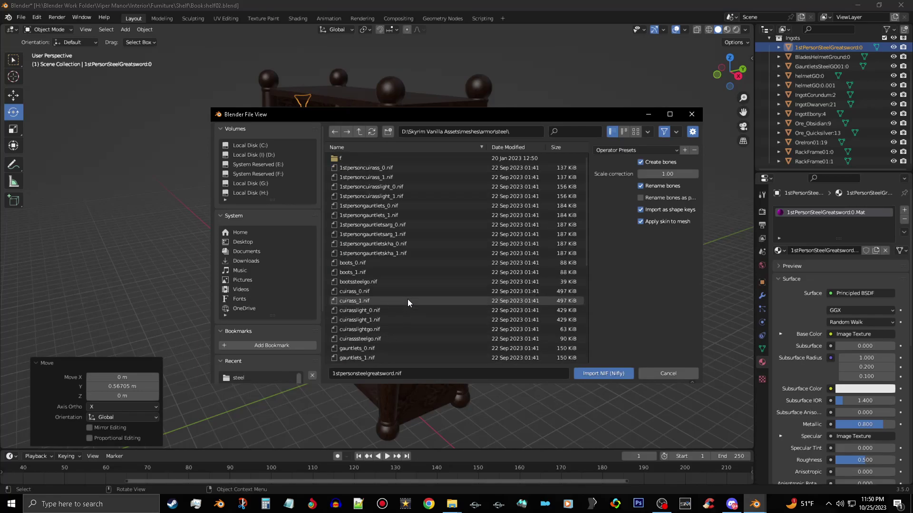
Import shield.nif from the steel armor folder
{"action": "scroll", "coordinate": [409, 295], "scroll_direction": "down", "scroll_amount": 6}
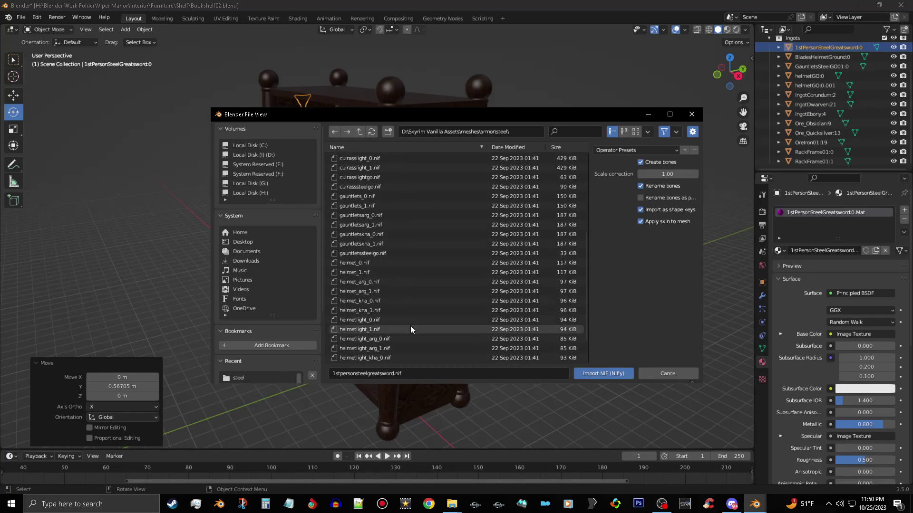
{"action": "scroll", "coordinate": [410, 326], "scroll_direction": "down", "scroll_amount": 1}
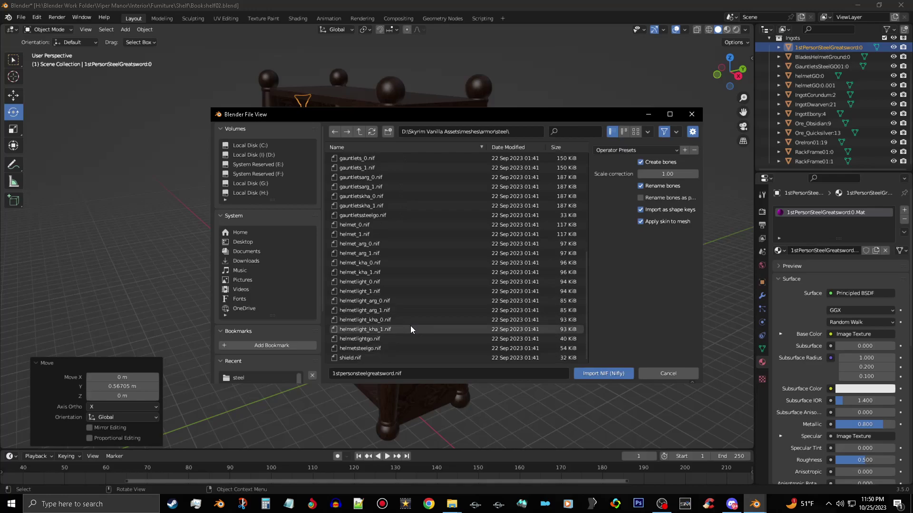
{"action": "left_click", "coordinate": [397, 358]}
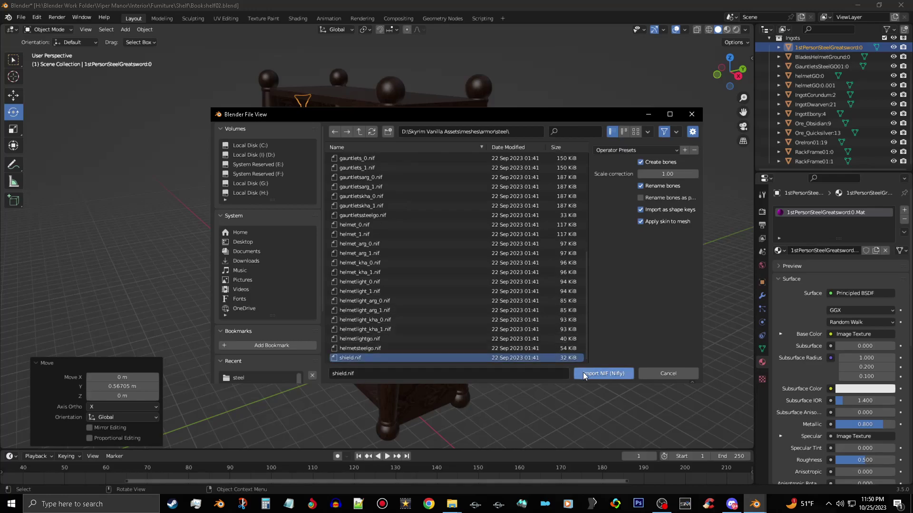
{"action": "left_click", "coordinate": [610, 375]}
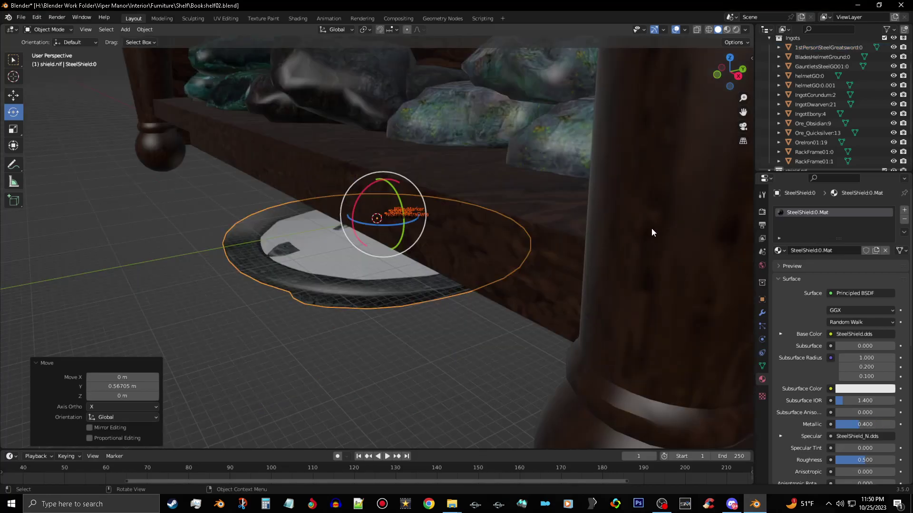
Delete the bhkRigidBody object with its collision mesh and the extra helper object from the shield.nif collection
{"action": "scroll", "coordinate": [835, 136], "scroll_direction": "down", "scroll_amount": 3}
{"action": "left_click", "coordinate": [828, 123]}
{"action": "right_click", "coordinate": [826, 126]}
{"action": "left_click", "coordinate": [826, 127]}
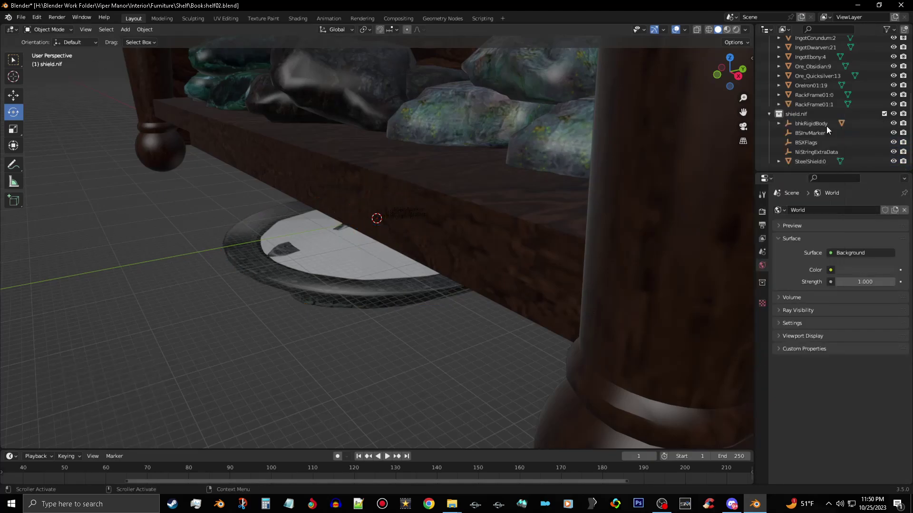
{"action": "left_click", "coordinate": [826, 126]}
{"action": "right_click", "coordinate": [826, 126]}
{"action": "left_click", "coordinate": [826, 126]}
{"action": "left_click", "coordinate": [826, 125]}
{"action": "right_click", "coordinate": [826, 126]}
{"action": "left_click", "coordinate": [827, 127]}
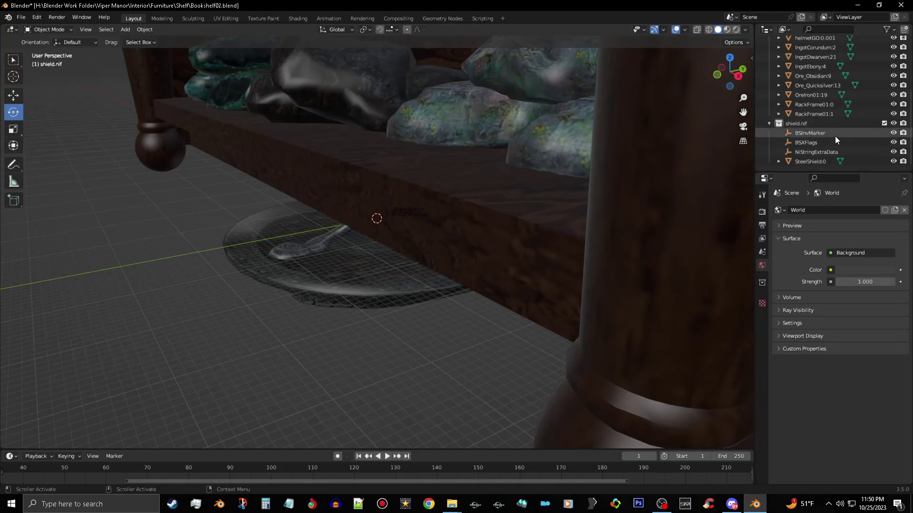
Delete the BSInvMarker, BSXFlags and NiStringExtraData empties from the shield.nif collection
{"action": "left_click", "coordinate": [835, 136]}
{"action": "right_click", "coordinate": [835, 136]}
{"action": "left_click", "coordinate": [836, 140]}
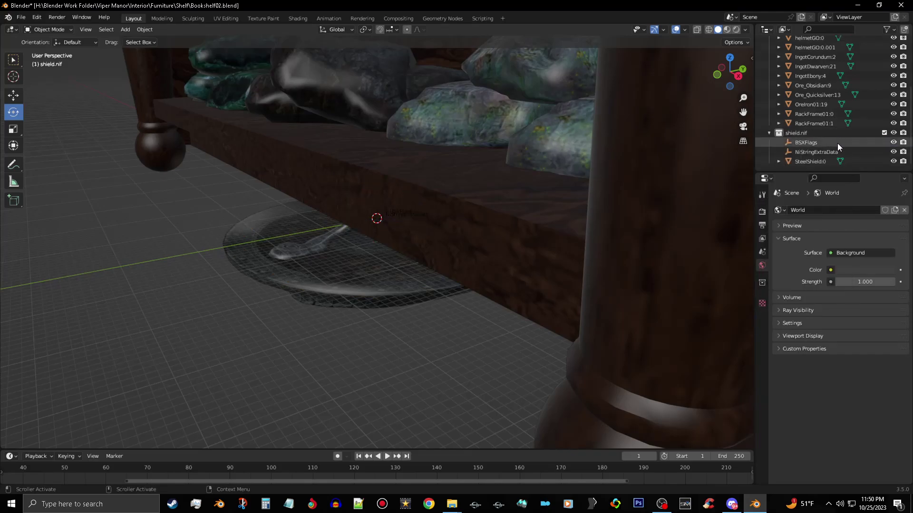
{"action": "left_click", "coordinate": [837, 143]}
{"action": "right_click", "coordinate": [837, 143]}
{"action": "left_click", "coordinate": [837, 144]}
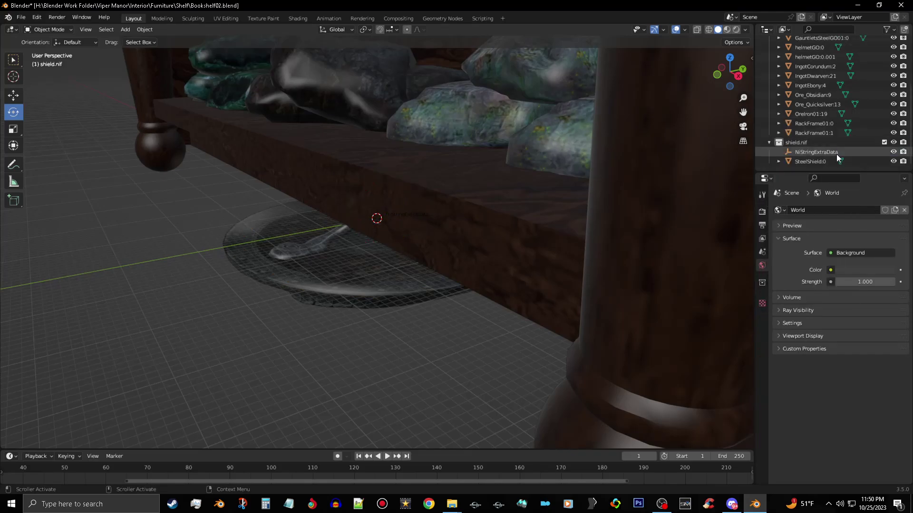
{"action": "left_click", "coordinate": [837, 153]}
{"action": "right_click", "coordinate": [837, 153]}
{"action": "left_click", "coordinate": [830, 152]}
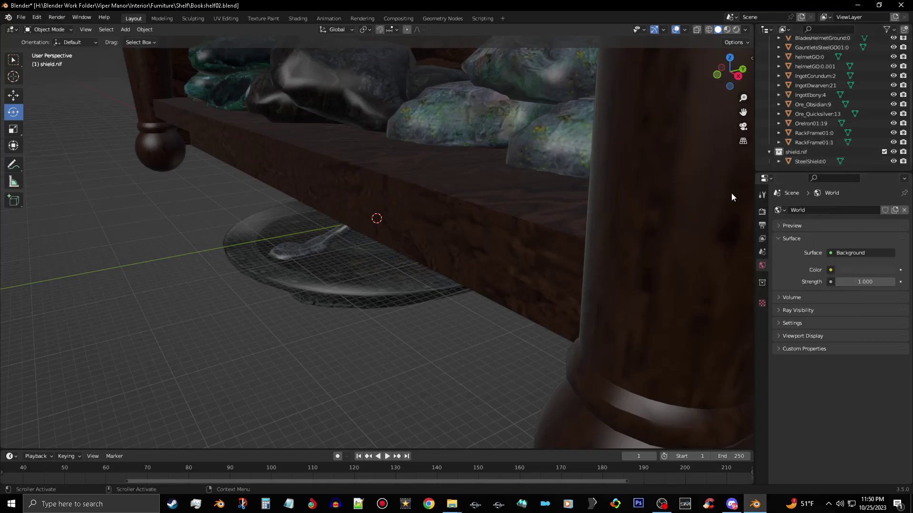
Move the SteelShield:0 mesh from the shield.nif collection into the Ingots collection
{"action": "middle_click_drag", "start_coordinate": [581, 226], "coordinate": [632, 217]}
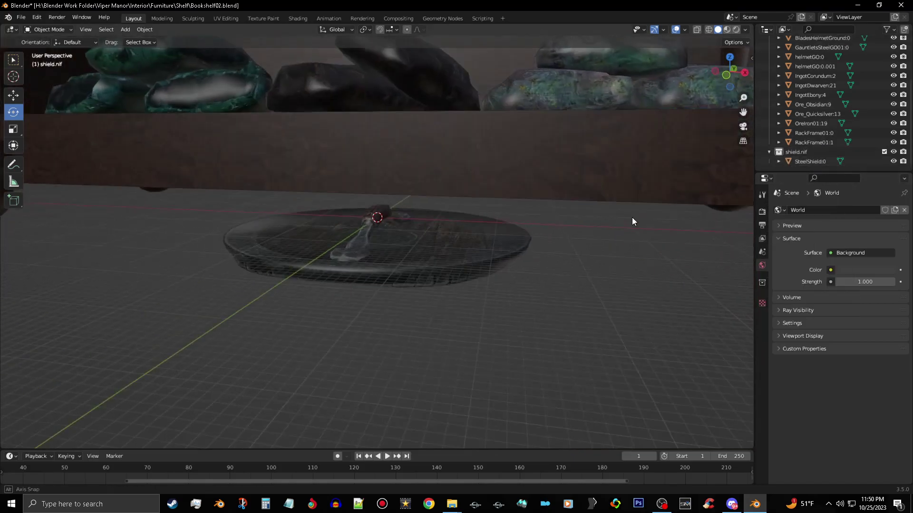
{"action": "left_click", "coordinate": [818, 161]}
{"action": "left_click_drag", "start_coordinate": [818, 161], "coordinate": [814, 79]}
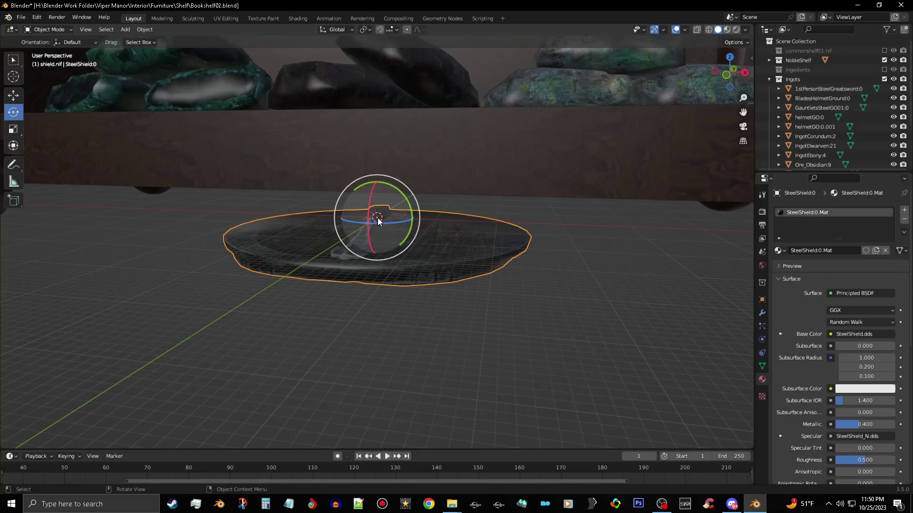
Rotate the steel shield 90° about the global Z axis
{"action": "left_click_drag", "start_coordinate": [377, 221], "coordinate": [395, 231]}
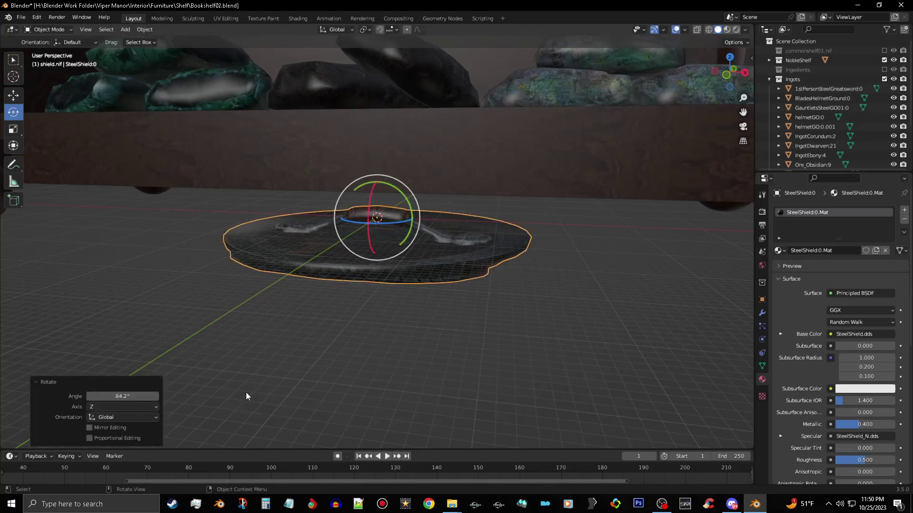
{"action": "left_click", "coordinate": [124, 396]}
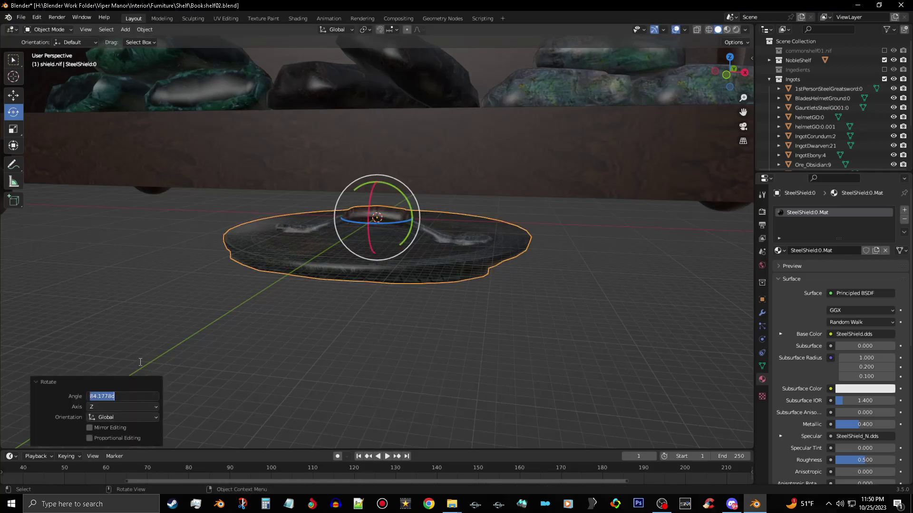
{"action": "type", "text": "90"}
{"action": "key", "text": "Return"}
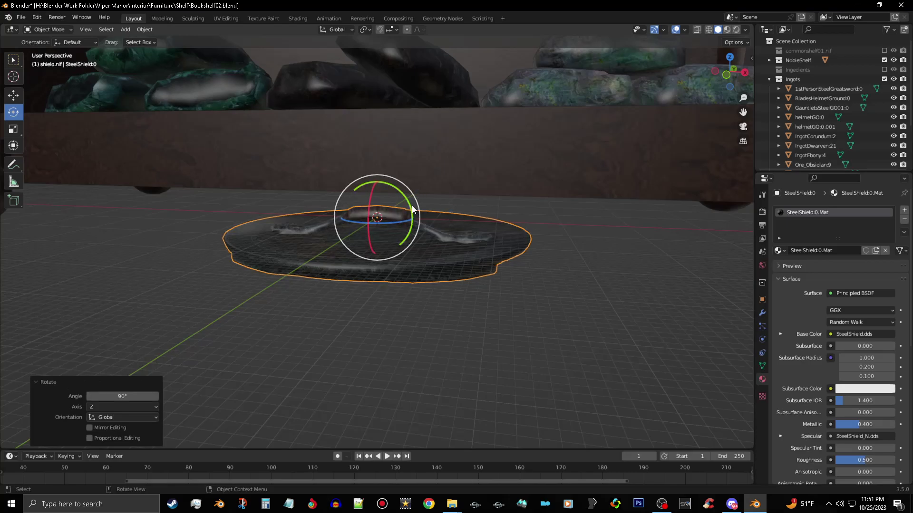
Rotate the steel shield -90° about the global Y axis to stand it upright
{"action": "left_click_drag", "start_coordinate": [407, 208], "coordinate": [360, 253]}
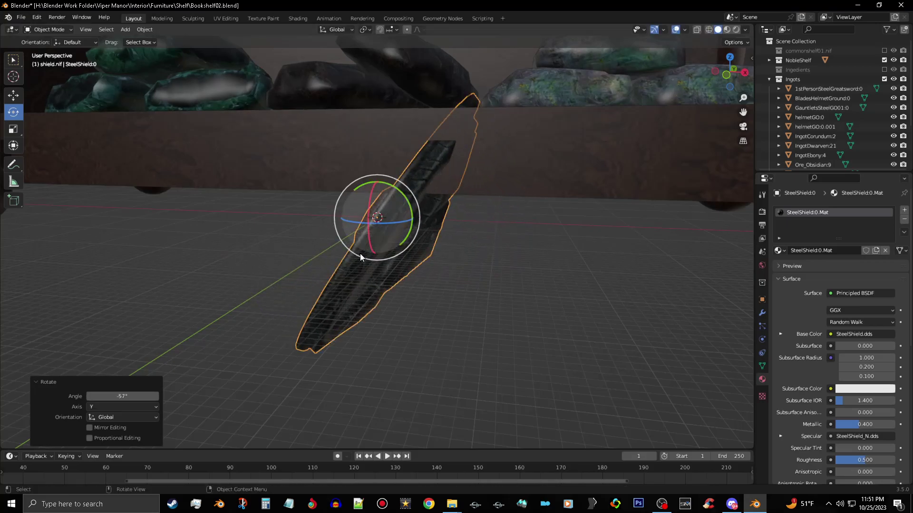
{"action": "left_click", "coordinate": [122, 396]}
{"action": "key", "text": "BackSpace"}
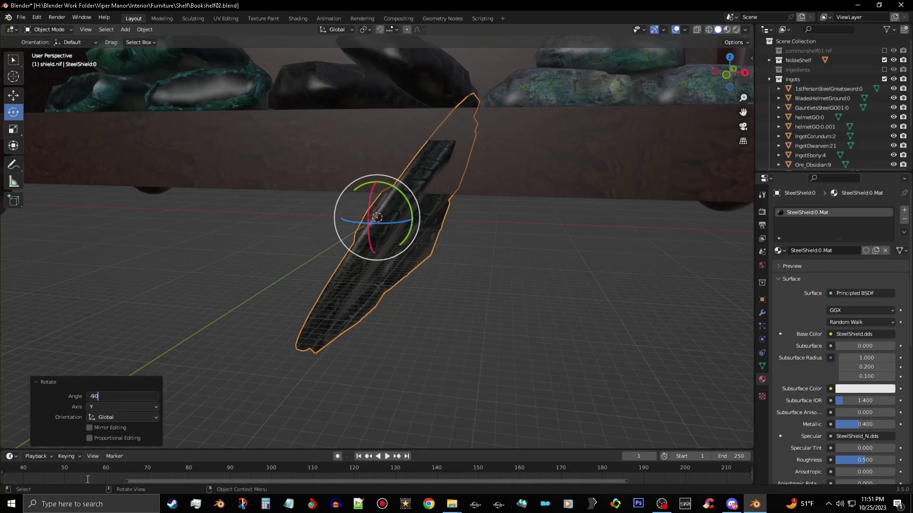
{"action": "key", "text": "Return"}
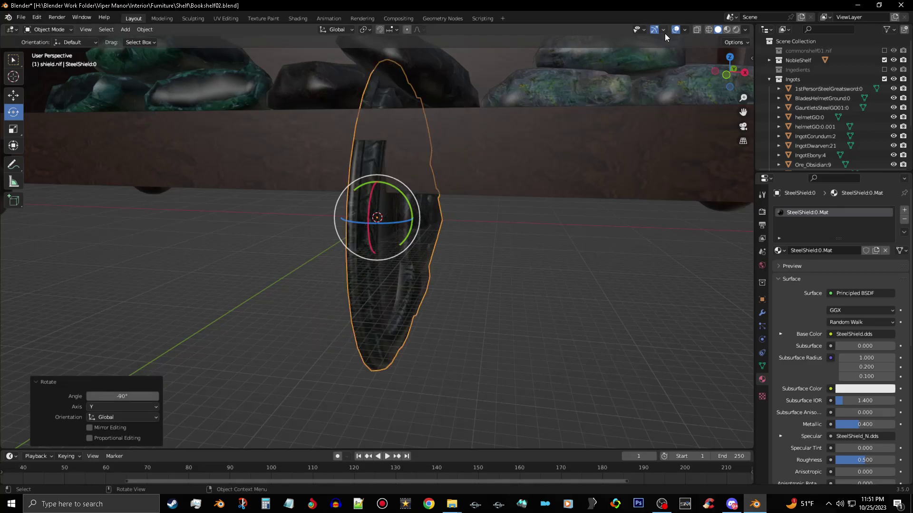
In front orthographic view, move the shield about 67.5 m along global X beside the bookshelf's right legs, and switch to right orthographic view
{"action": "left_click", "coordinate": [726, 75]}
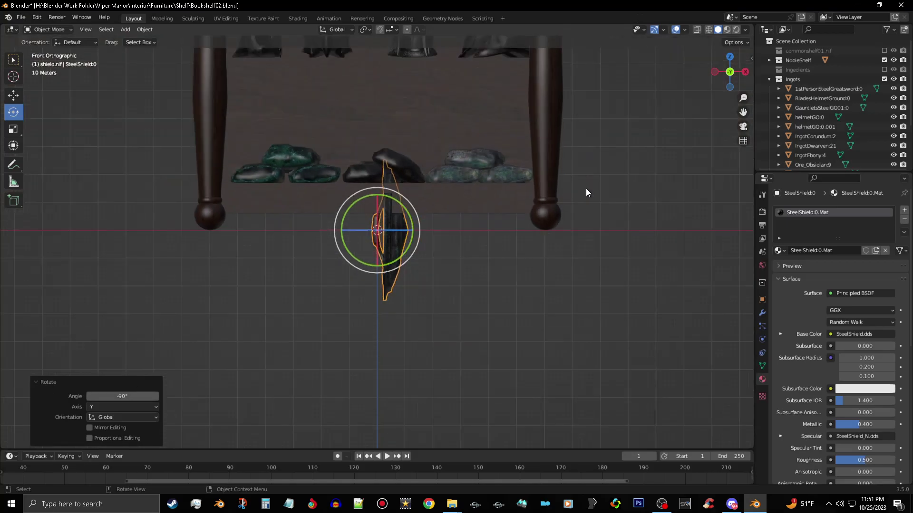
{"action": "key", "text": "g"}
{"action": "key", "text": "x"}
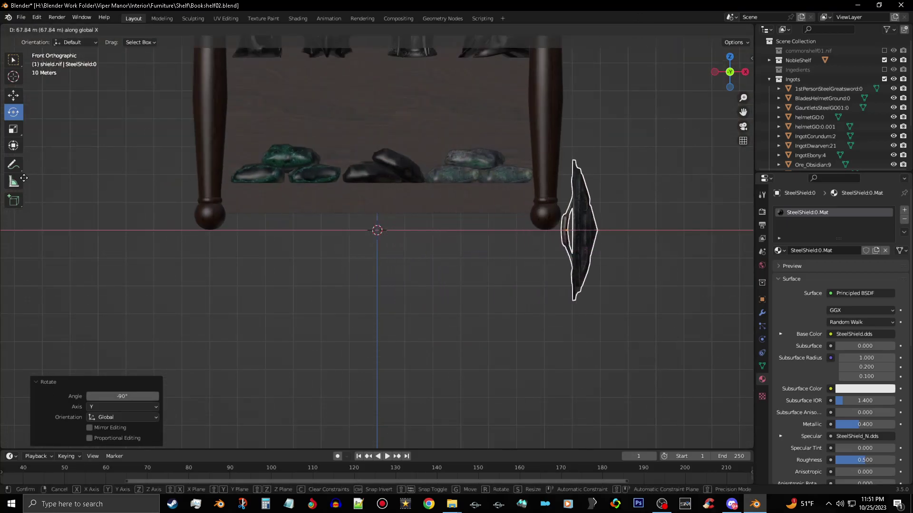
{"action": "left_click", "coordinate": [23, 183]}
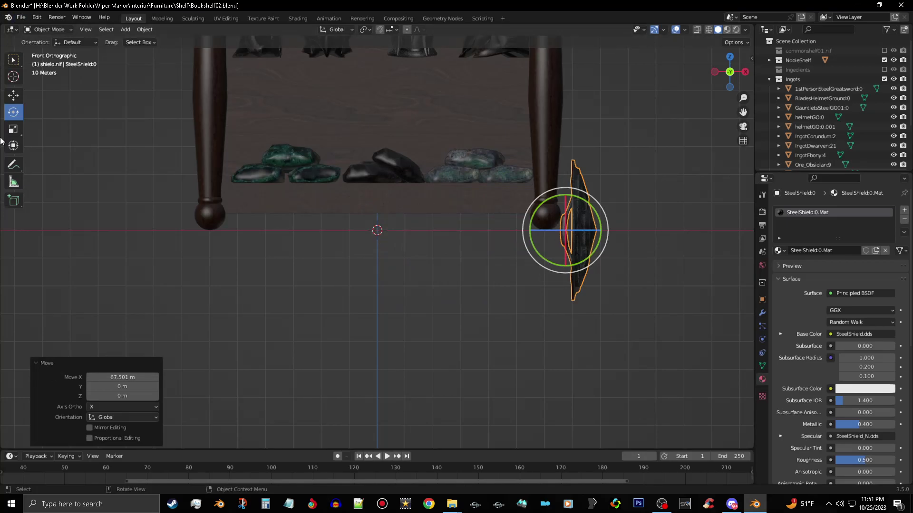
{"action": "left_click", "coordinate": [744, 72]}
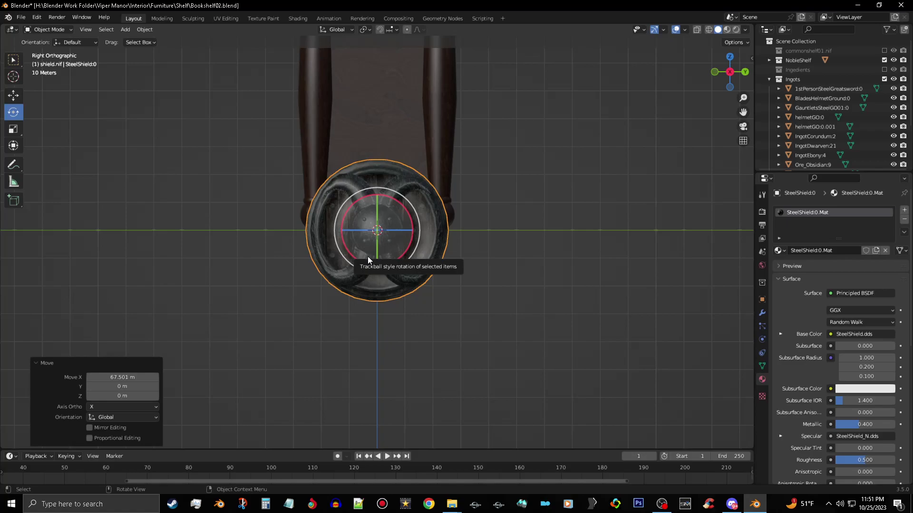
Raise the steel shield along global Z by about 73.1 m and another 46.1 m to the upper part of the bookshelf's side
{"action": "key", "text": "g"}
{"action": "key", "text": "z"}
{"action": "left_click", "coordinate": [429, 52]}
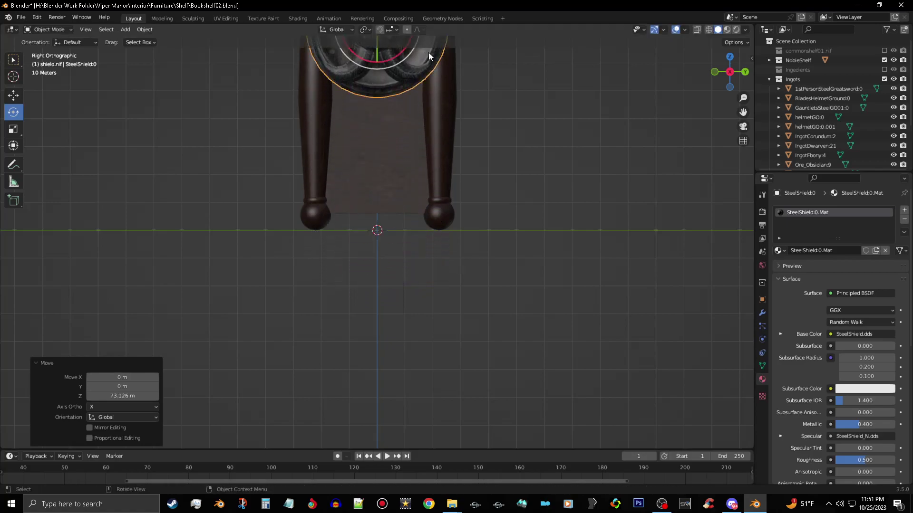
{"action": "middle_click_drag", "start_coordinate": [531, 129], "coordinate": [546, 340], "text": "shift"}
{"action": "scroll", "coordinate": [550, 340], "scroll_direction": "down", "scroll_amount": 3}
{"action": "scroll", "coordinate": [550, 336], "scroll_direction": "up", "scroll_amount": 3}
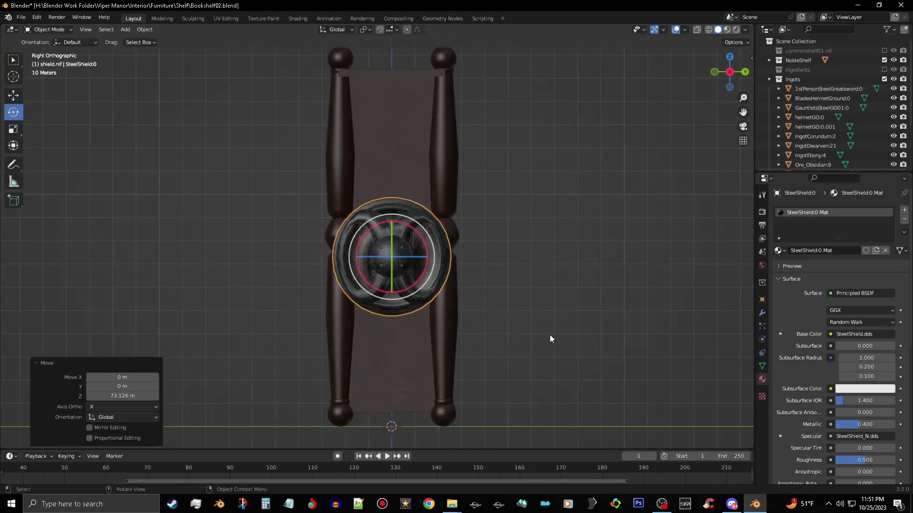
{"action": "key", "text": "g"}
{"action": "key", "text": "z"}
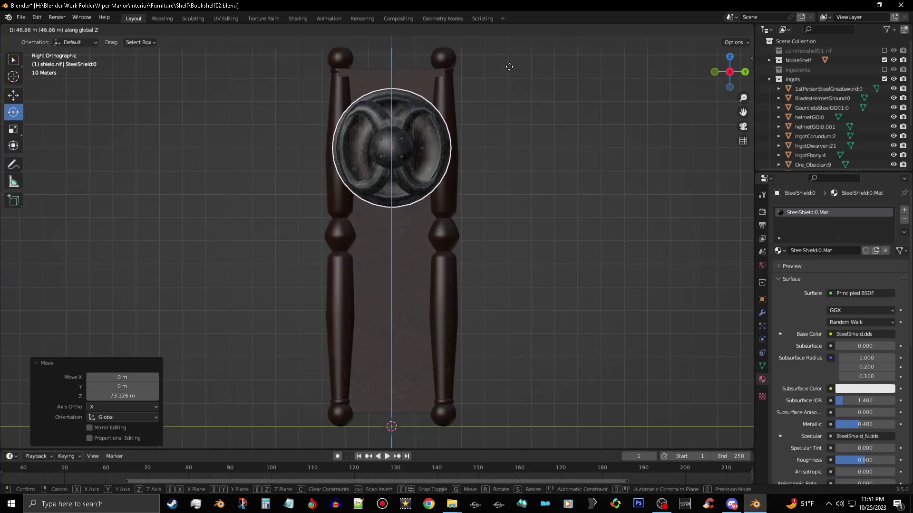
{"action": "left_click", "coordinate": [508, 82]}
Move the steel shield about -3.76 m along global X to sit closer against the bookshelf's side
{"action": "middle_click_drag", "start_coordinate": [507, 88], "coordinate": [497, 233]}
{"action": "scroll", "coordinate": [569, 216], "scroll_direction": "up", "scroll_amount": 4}
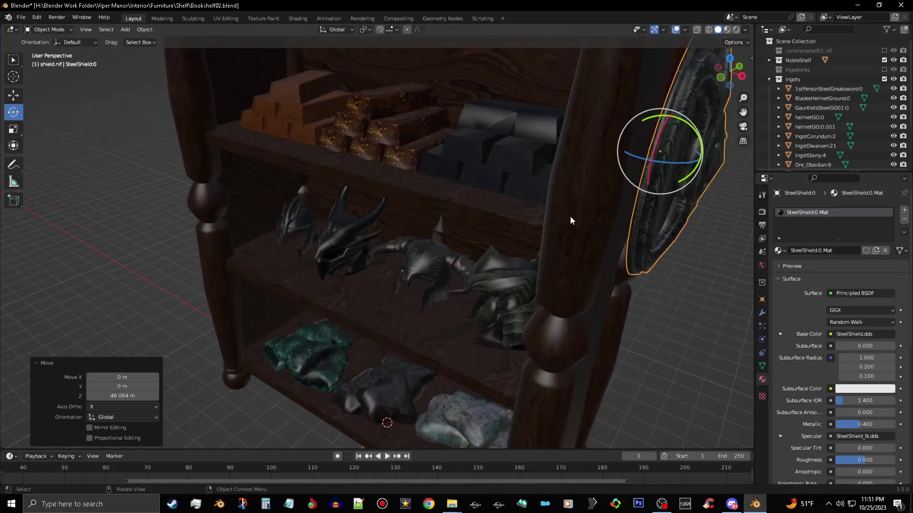
{"action": "middle_click_drag", "start_coordinate": [632, 204], "coordinate": [528, 264]}
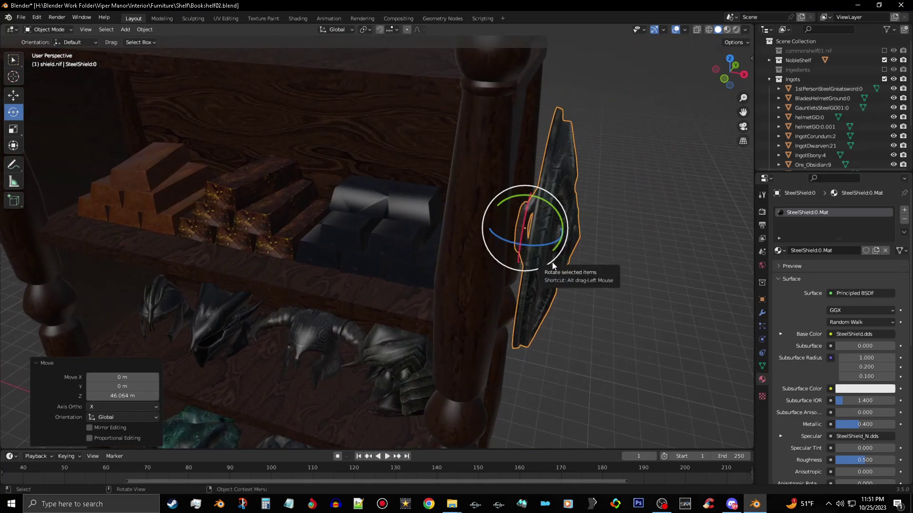
{"action": "key", "text": "g"}
{"action": "key", "text": "x"}
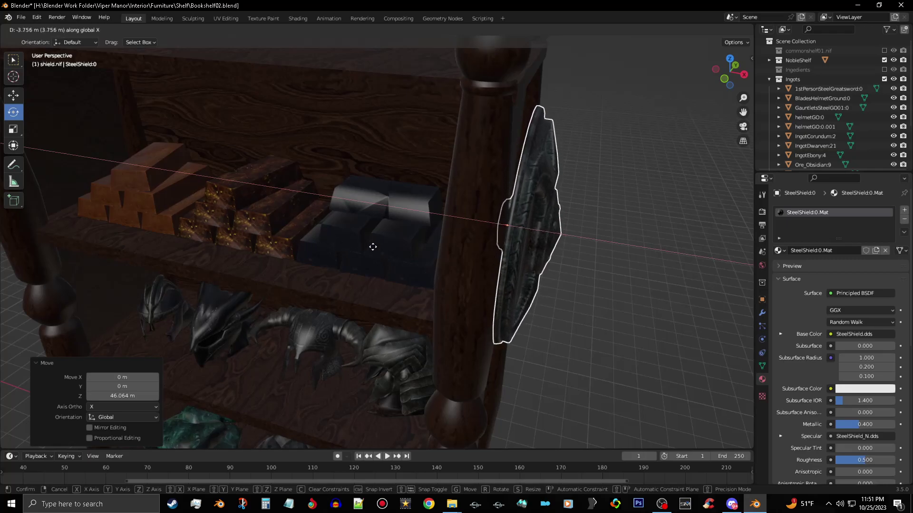
{"action": "left_click", "coordinate": [372, 247]}
{"action": "middle_click_drag", "start_coordinate": [471, 231], "coordinate": [520, 219]}
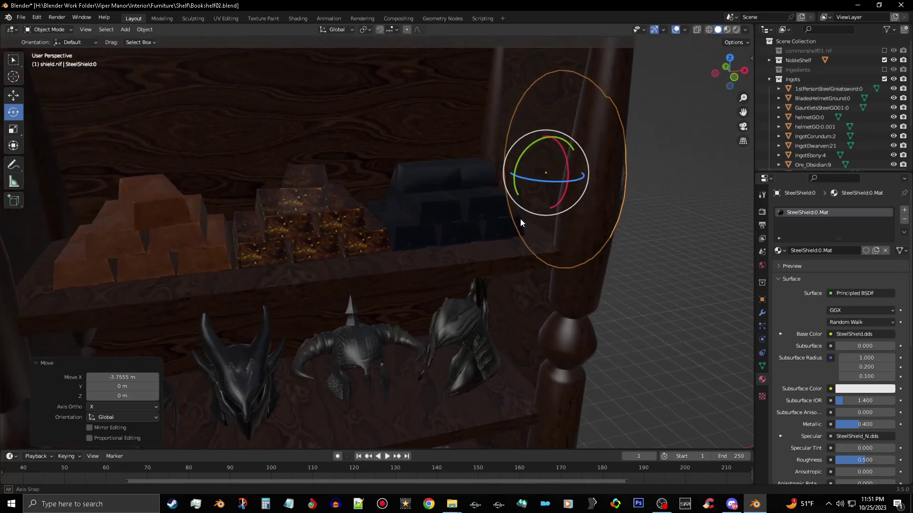
{"action": "middle_click_drag", "start_coordinate": [686, 198], "coordinate": [557, 193]}
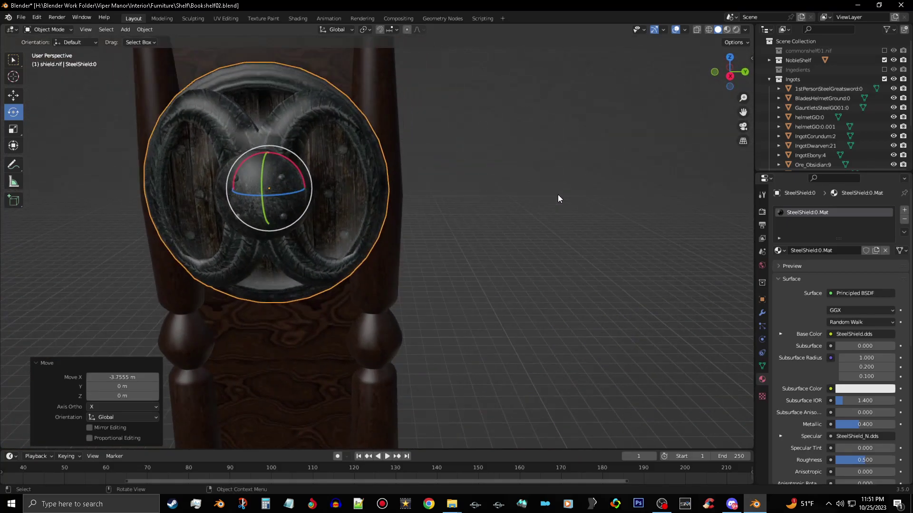
Check the shield's placement on the whole bookshelf and save Bookshelf02.blend
{"action": "scroll", "coordinate": [553, 214], "scroll_direction": "down", "scroll_amount": 3}
{"action": "middle_click_drag", "start_coordinate": [551, 235], "coordinate": [635, 267]}
{"action": "scroll", "coordinate": [560, 316], "scroll_direction": "down", "scroll_amount": 3}
{"action": "mouse_move", "coordinate": [560, 315]}
{"action": "middle_mouse_down"}
{"action": "mouse_move", "coordinate": [611, 316]}
{"action": "mouse_move", "coordinate": [543, 326]}
{"action": "mouse_move", "coordinate": [562, 315]}
{"action": "middle_mouse_up"}
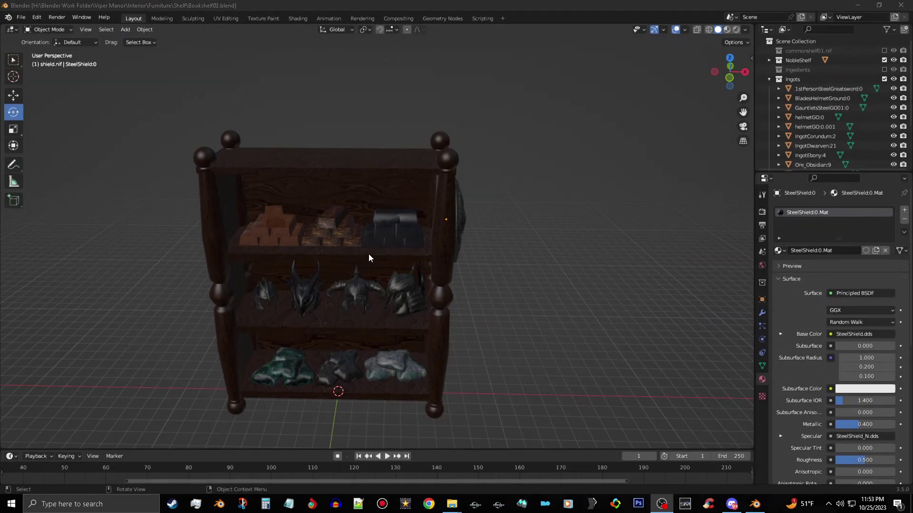
{"action": "left_click", "coordinate": [21, 17]}
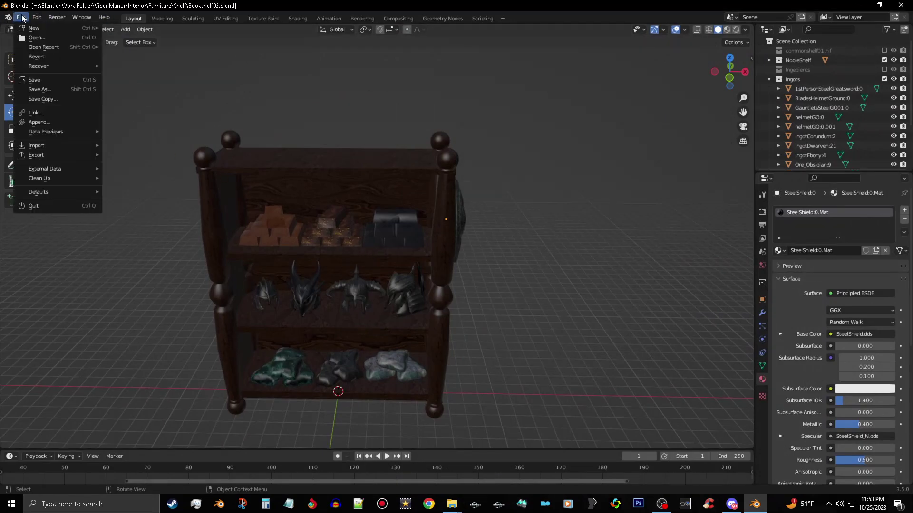
{"action": "left_click", "coordinate": [49, 79]}
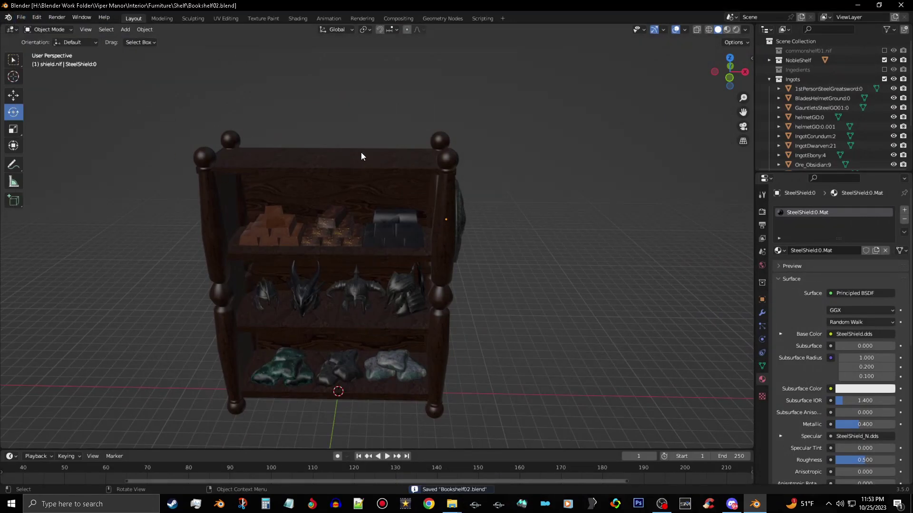
Delete the empty shield.nif collection from the scene
{"action": "left_click", "coordinate": [828, 88]}
{"action": "scroll", "coordinate": [828, 102], "scroll_direction": "down", "scroll_amount": 2}
{"action": "scroll", "coordinate": [828, 102], "scroll_direction": "up", "scroll_amount": 2}
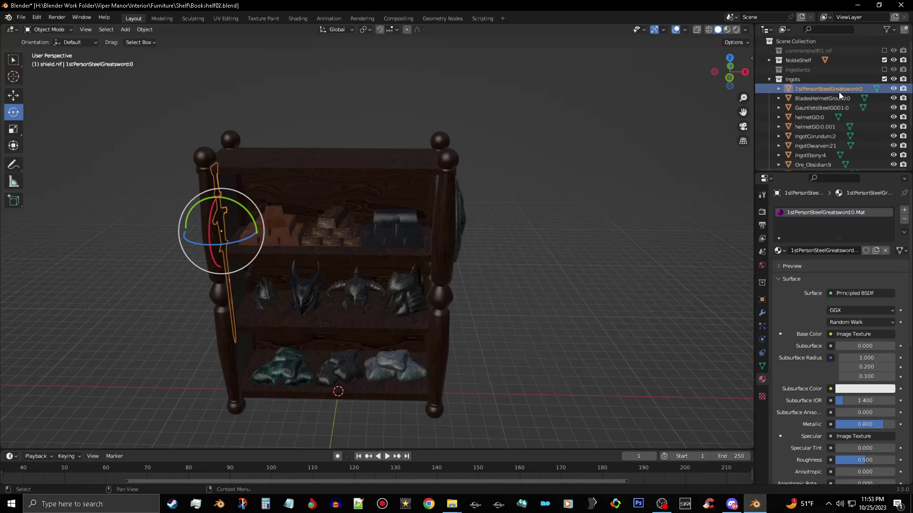
{"action": "scroll", "coordinate": [838, 91], "scroll_direction": "down", "scroll_amount": 6}
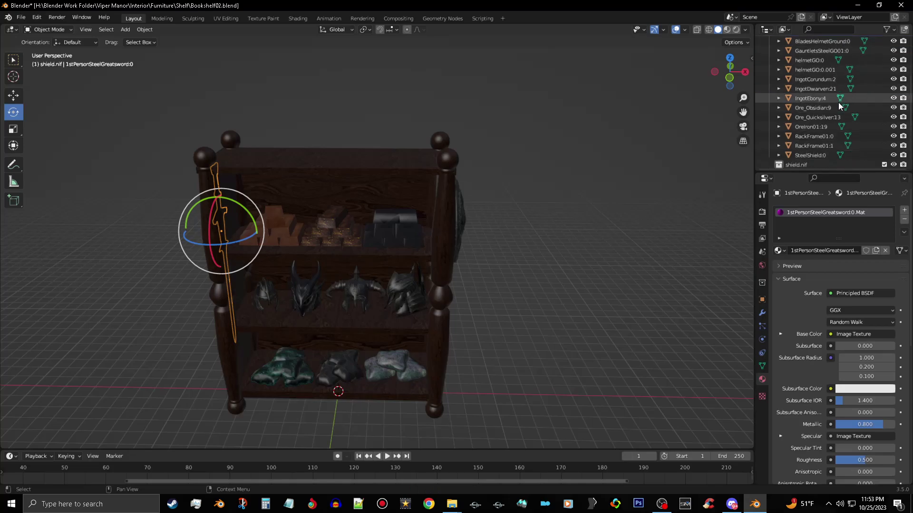
{"action": "left_click", "coordinate": [816, 162]}
{"action": "right_click", "coordinate": [817, 162]}
{"action": "left_click", "coordinate": [816, 162]}
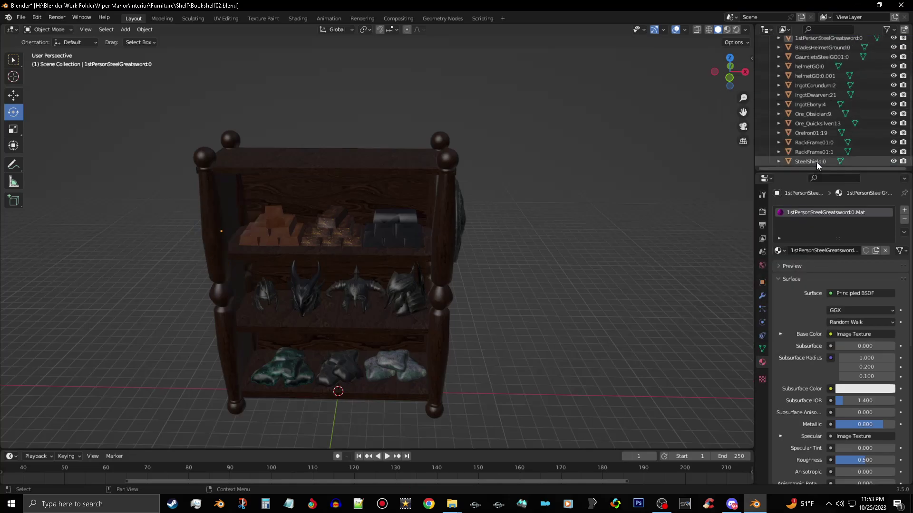
Apply all transforms to every mesh in the Ingots collection, from 1stPersonSteelGreatsword:0 through SteelShield:0, and save the file
{"action": "scroll", "coordinate": [820, 75], "scroll_direction": "up", "scroll_amount": 4}
{"action": "left_click", "coordinate": [815, 77]}
{"action": "scroll", "coordinate": [818, 80], "scroll_direction": "down", "scroll_amount": 4}
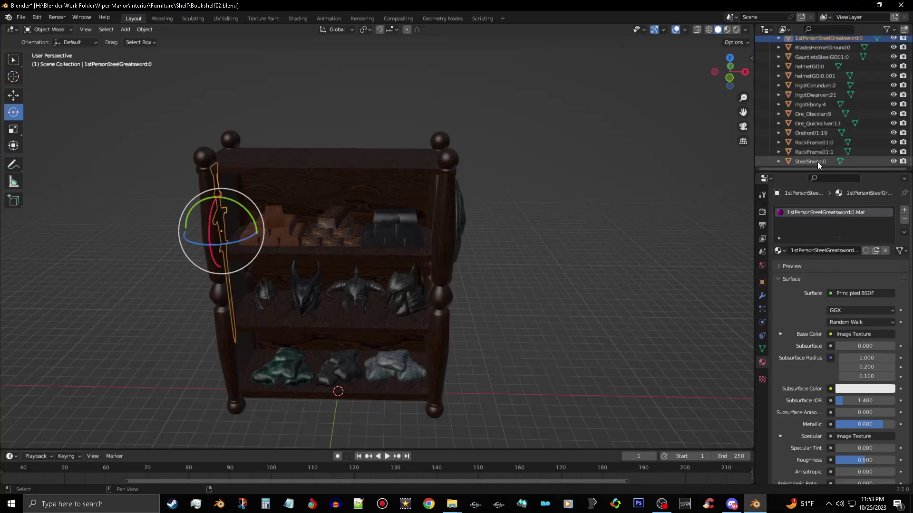
{"action": "left_click", "coordinate": [817, 162], "text": "shift"}
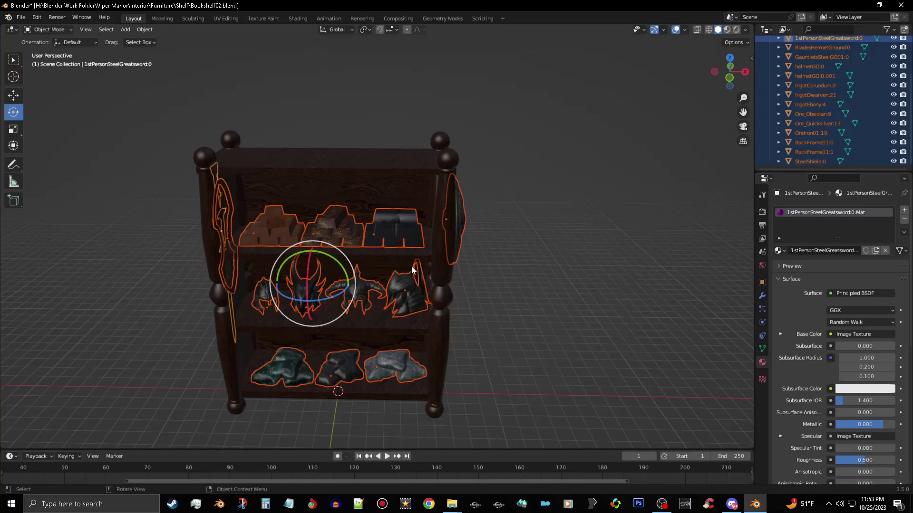
{"action": "key", "text": "ctrl+a"}
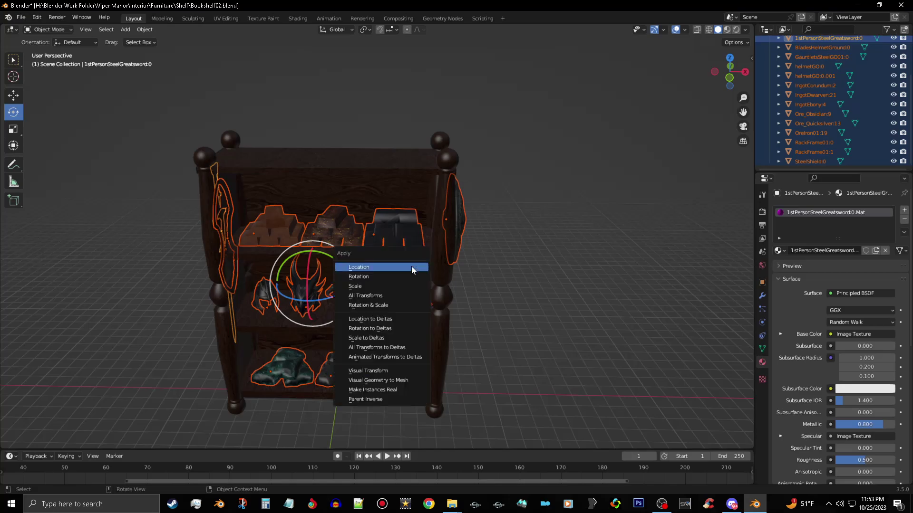
{"action": "left_click", "coordinate": [400, 297]}
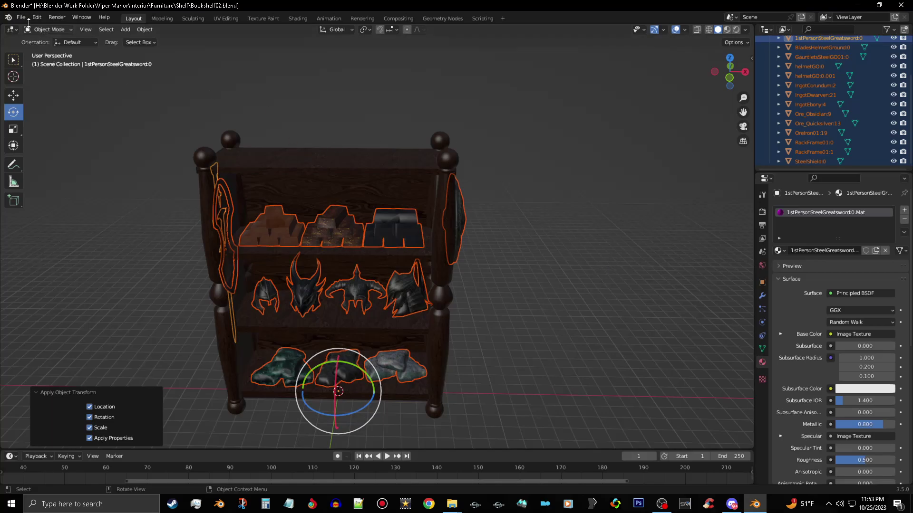
{"action": "left_click", "coordinate": [20, 18]}
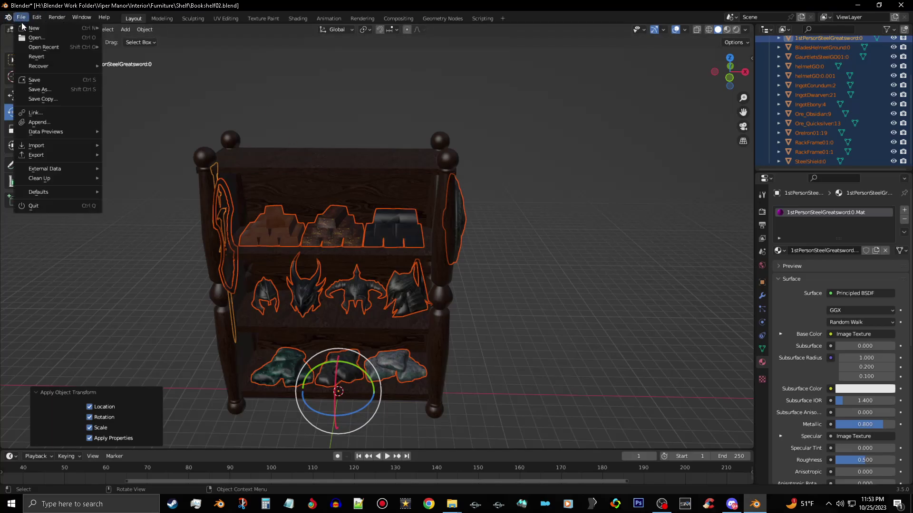
{"action": "left_click", "coordinate": [39, 80]}
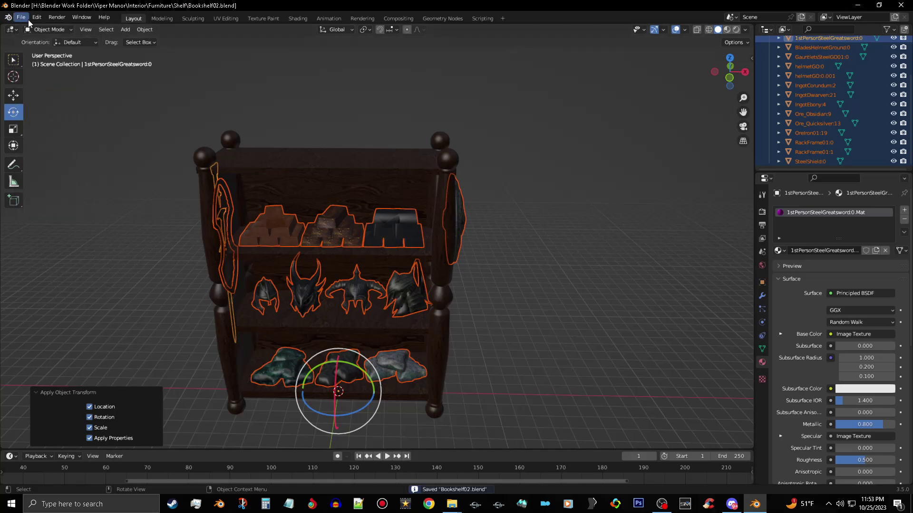
Start a Nifly NIF export of the selected meshes for Skyrim SE and clear the Chargen extension value
{"action": "left_click", "coordinate": [21, 20]}
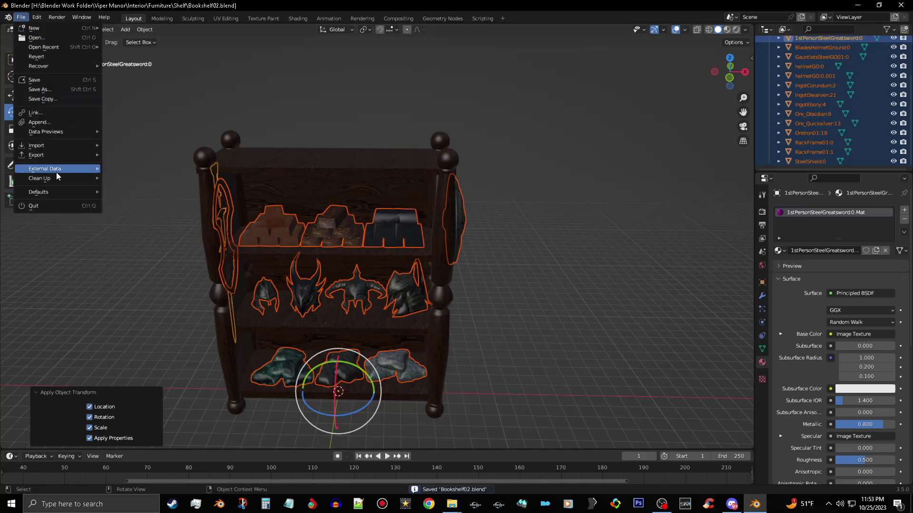
{"action": "mouse_move", "coordinate": [64, 157]}
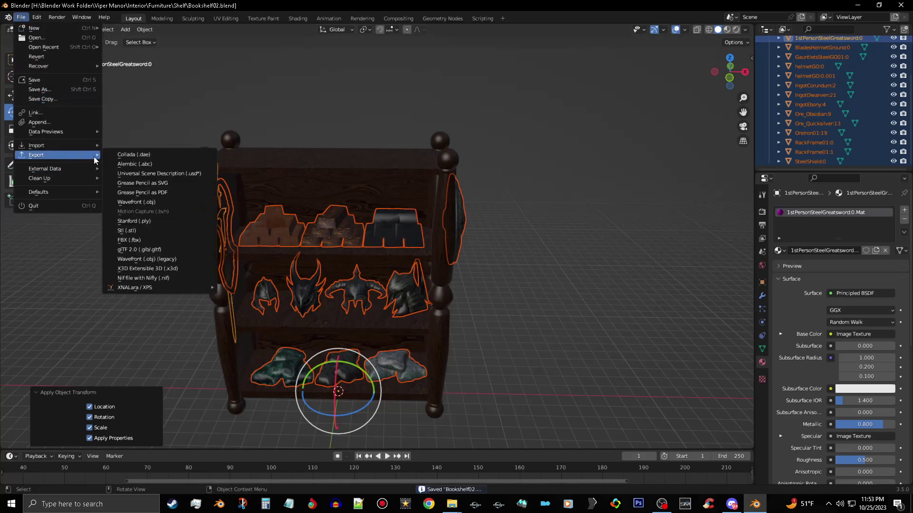
{"action": "left_click", "coordinate": [184, 277]}
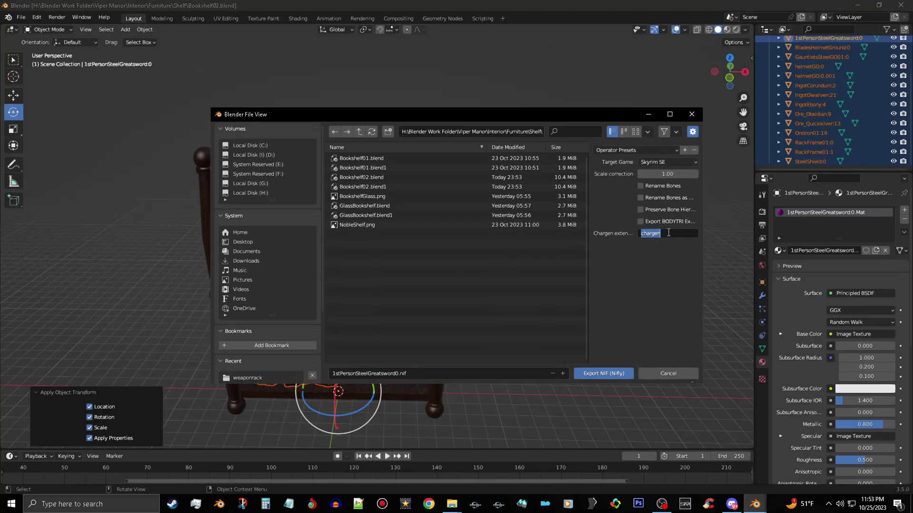
{"action": "key", "text": "BackSpace"}
Export the selected meshes to New folder on the Desktop as BlacksmithShelfClutter.nif
{"action": "left_click", "coordinate": [242, 244]}
{"action": "scroll", "coordinate": [409, 336], "scroll_direction": "down", "scroll_amount": 2}
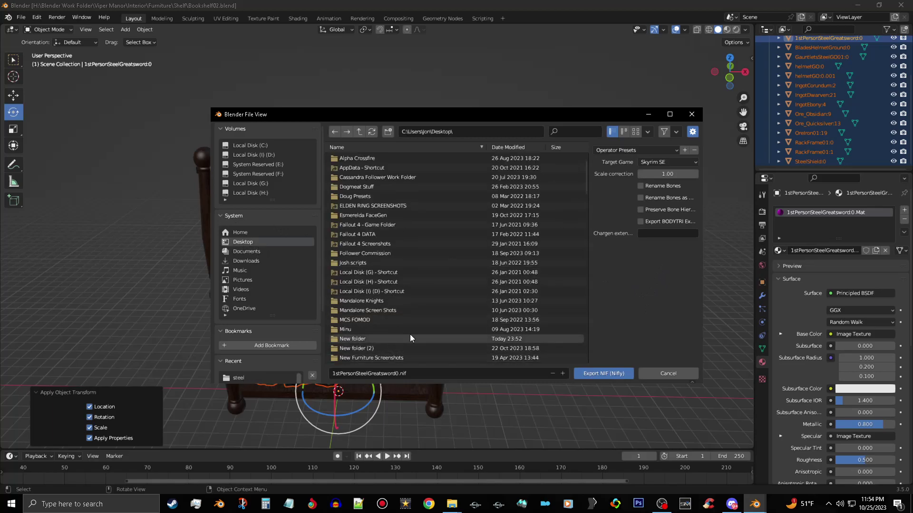
{"action": "double_click", "coordinate": [412, 338]}
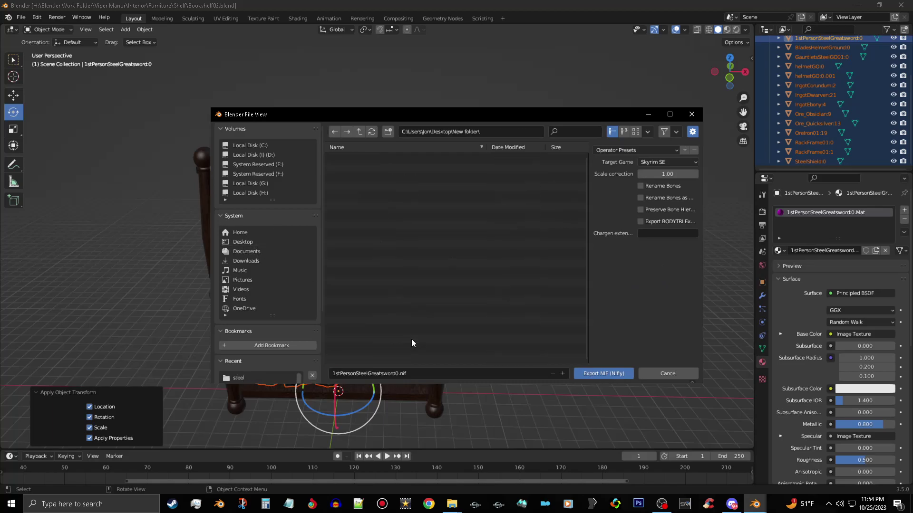
{"action": "left_click", "coordinate": [420, 374]}
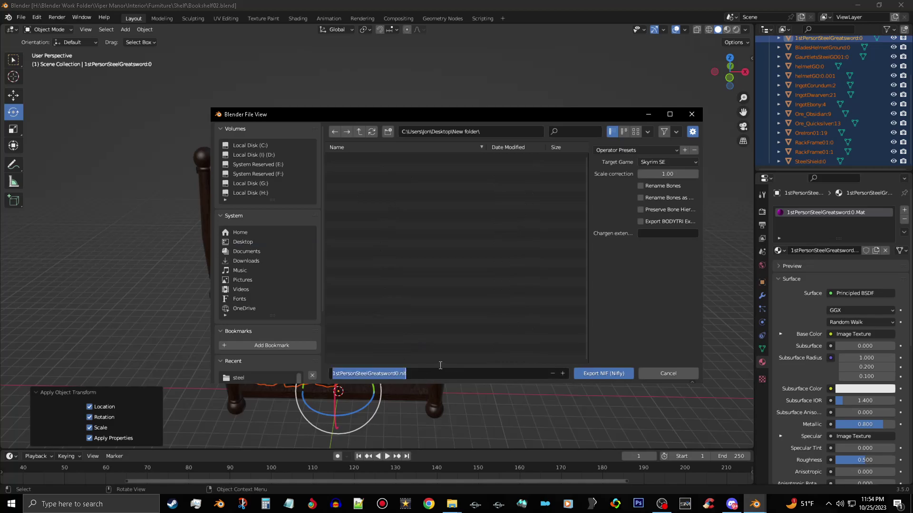
{"action": "type", "text": "BlacksmithShelfClutter"}
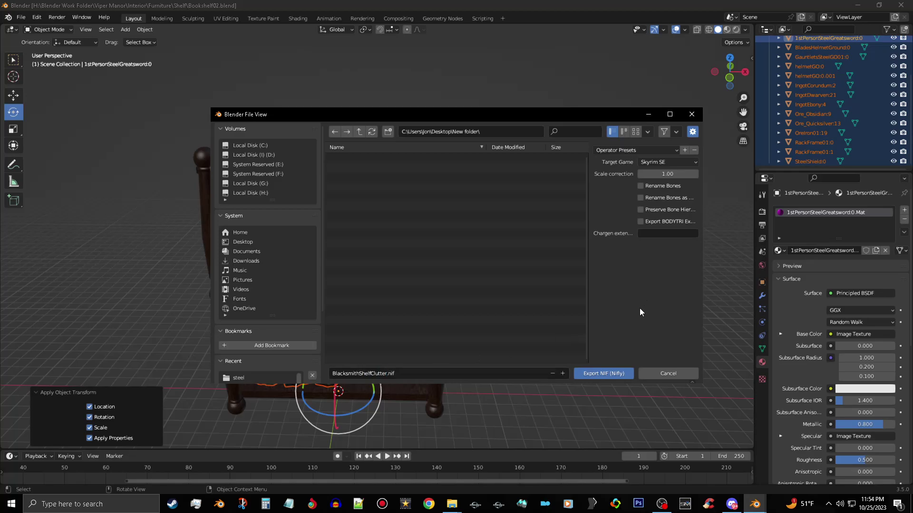
{"action": "left_click", "coordinate": [604, 374]}
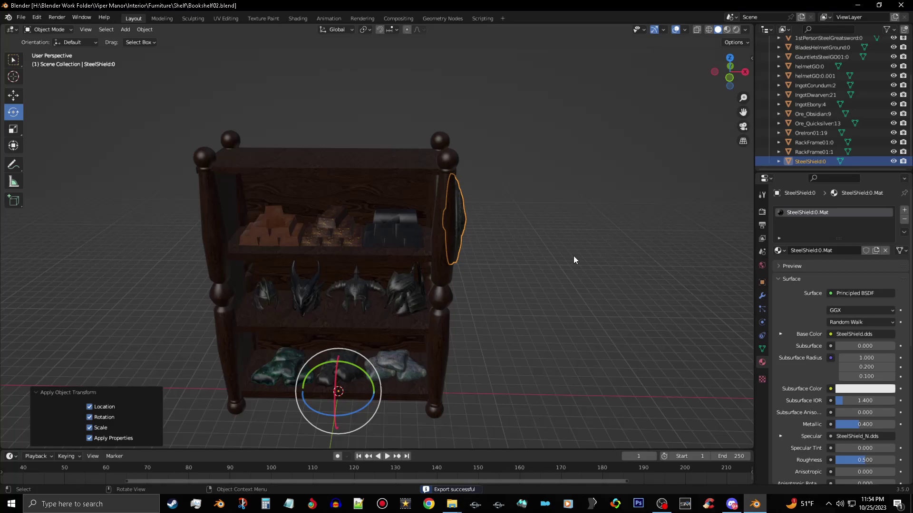
Save Bookshelf02.blend and close Blender
{"action": "left_click", "coordinate": [21, 17]}
{"action": "left_click", "coordinate": [47, 83]}
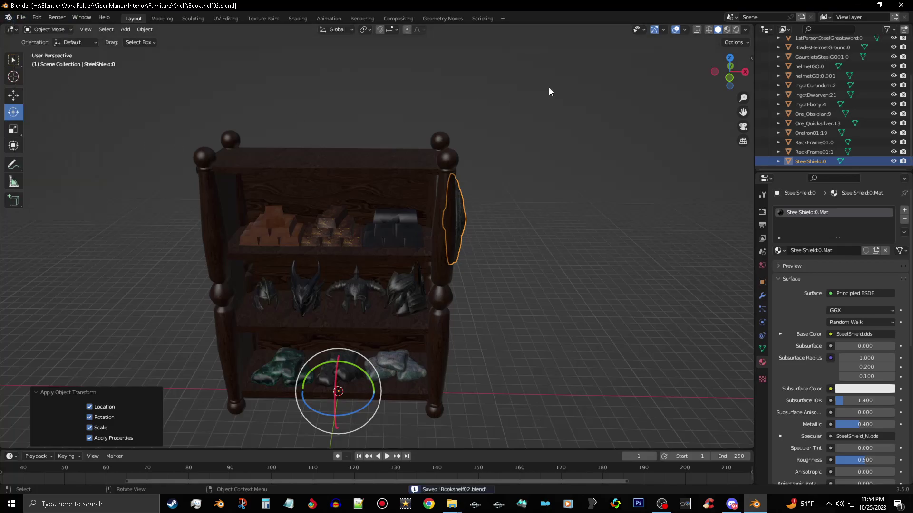
{"action": "left_click", "coordinate": [901, 6]}
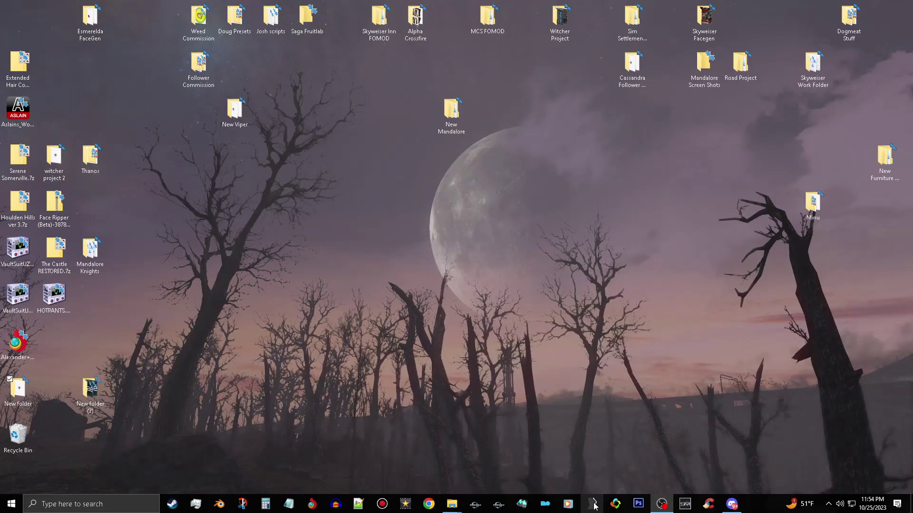
Open BlacksmithShelfClutter.nif from the desktop's New folder in NifSkope, and examine its meshes and the BSFadeNode's child blocks before closing it
{"action": "double_click", "coordinate": [8, 379]}
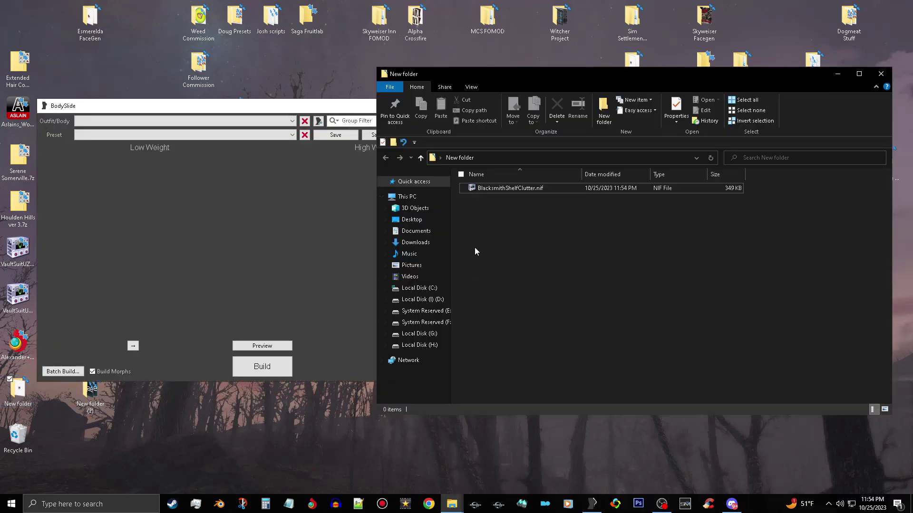
{"action": "left_click", "coordinate": [550, 189]}
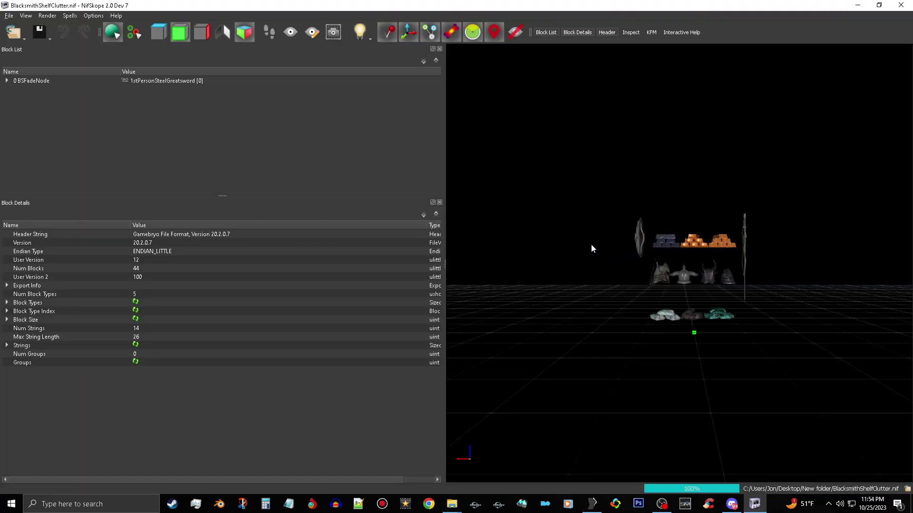
{"action": "left_click_drag", "start_coordinate": [592, 245], "coordinate": [724, 269]}
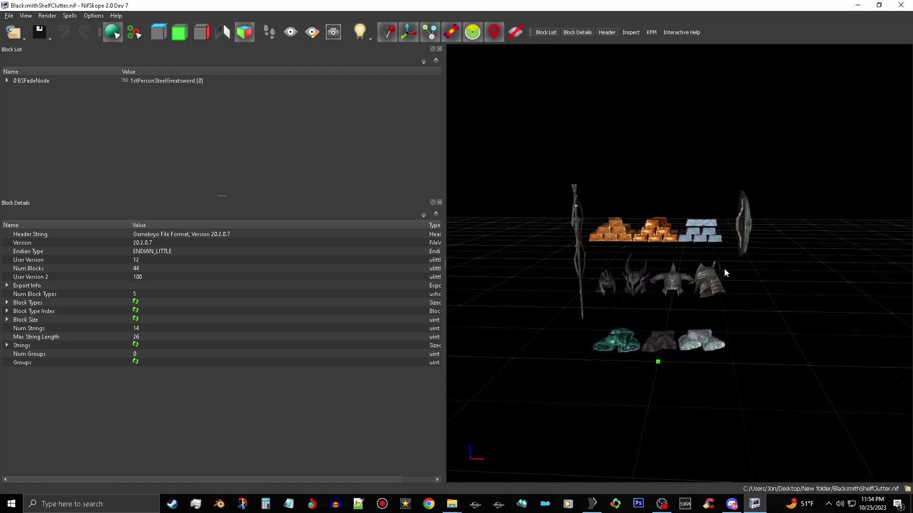
{"action": "left_click", "coordinate": [6, 81]}
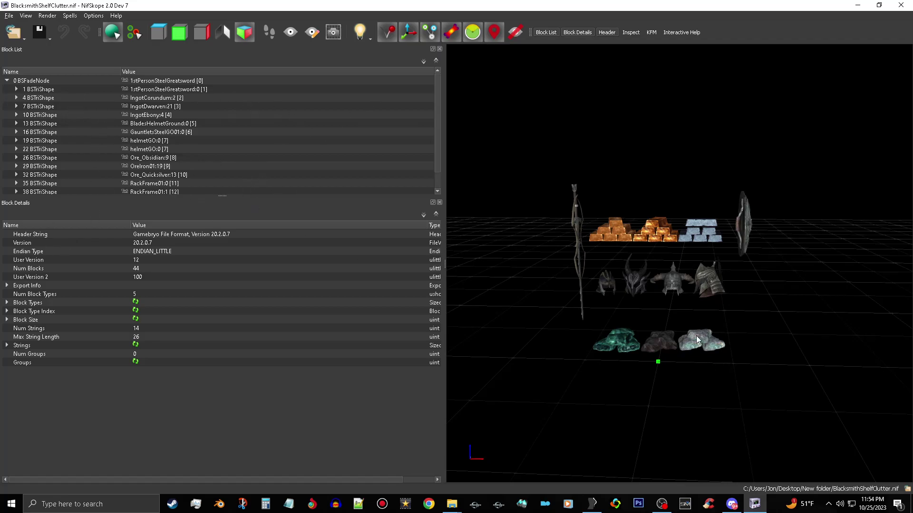
{"action": "left_click", "coordinate": [900, 7]}
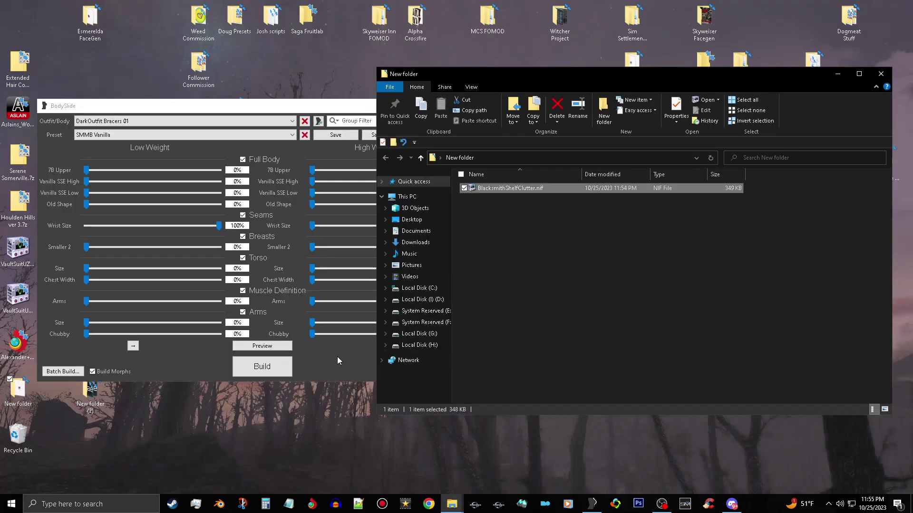
Open Outfit Studio from BodySlide and start importing a NIF file
{"action": "left_click", "coordinate": [358, 366]}
{"action": "left_click", "coordinate": [463, 372]}
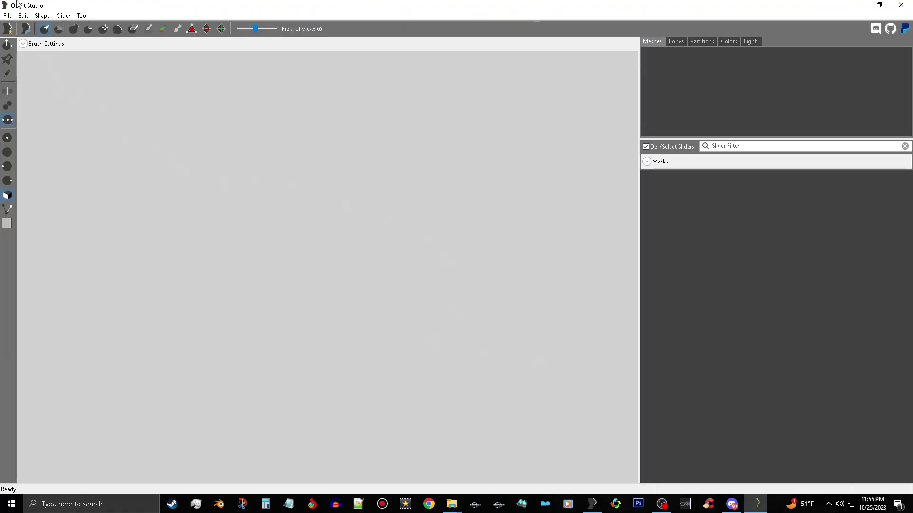
{"action": "left_click", "coordinate": [6, 15]}
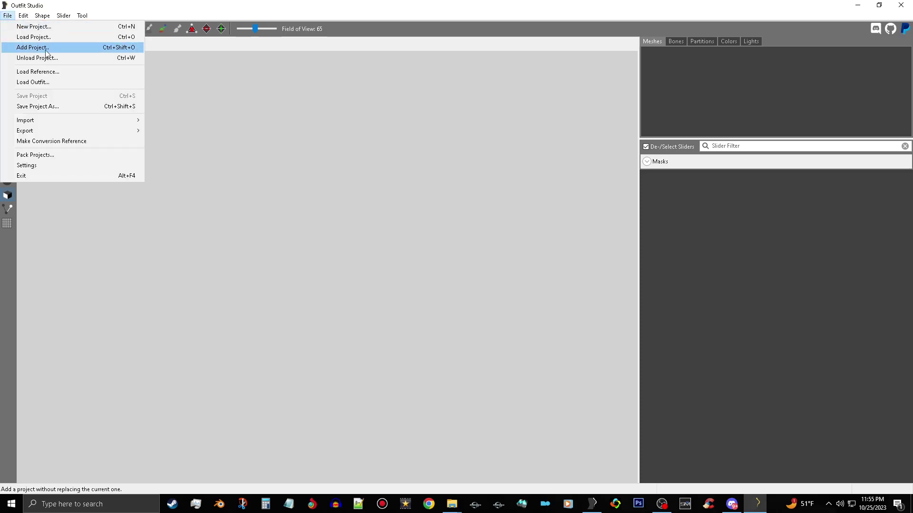
{"action": "mouse_move", "coordinate": [100, 119]}
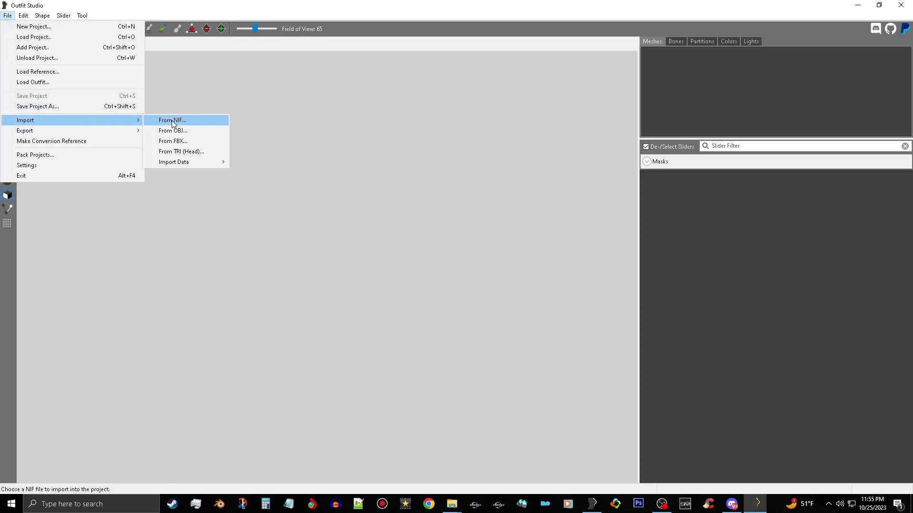
{"action": "left_click", "coordinate": [172, 121]}
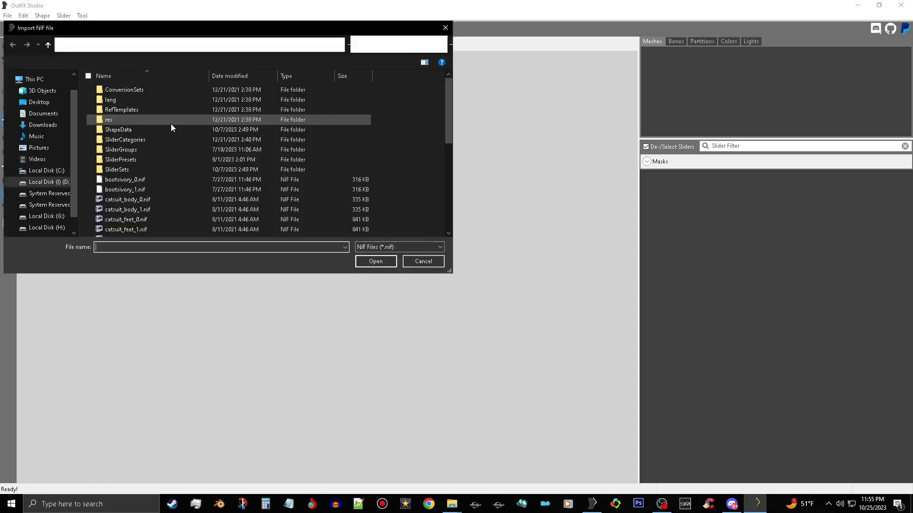
Browse to the katariah folder under Skyrim Vanilla Assets, meshes, dungeons, ship on Local Disk (D:)
{"action": "left_click", "coordinate": [60, 184]}
{"action": "double_click", "coordinate": [185, 212]}
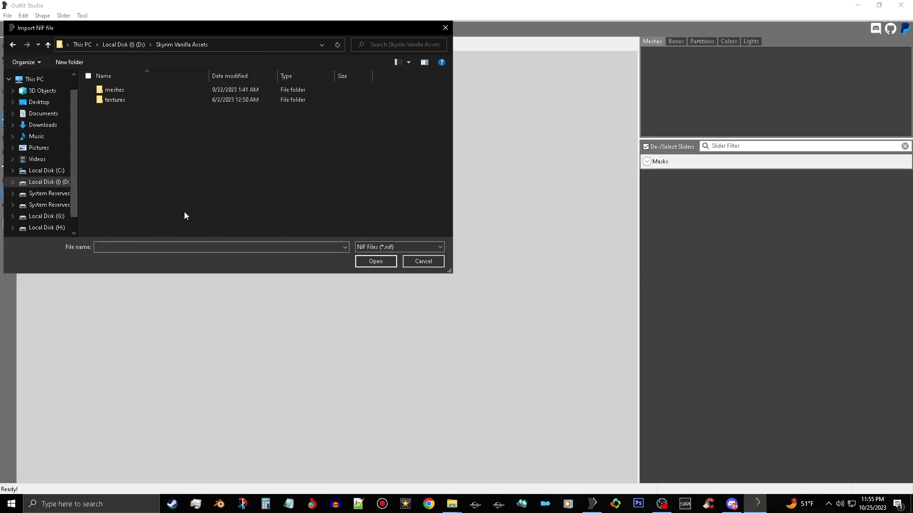
{"action": "left_click", "coordinate": [152, 90]}
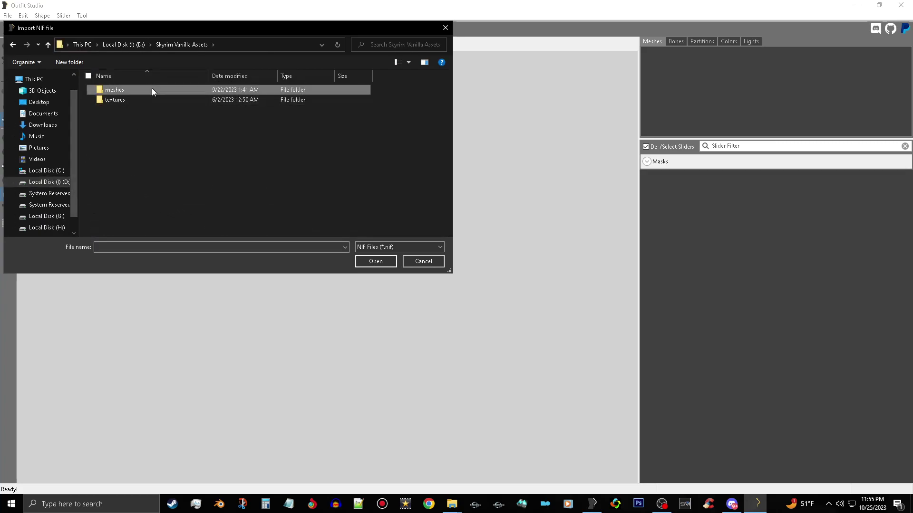
{"action": "double_click", "coordinate": [152, 90]}
{"action": "left_click", "coordinate": [158, 220]}
{"action": "double_click", "coordinate": [158, 220]}
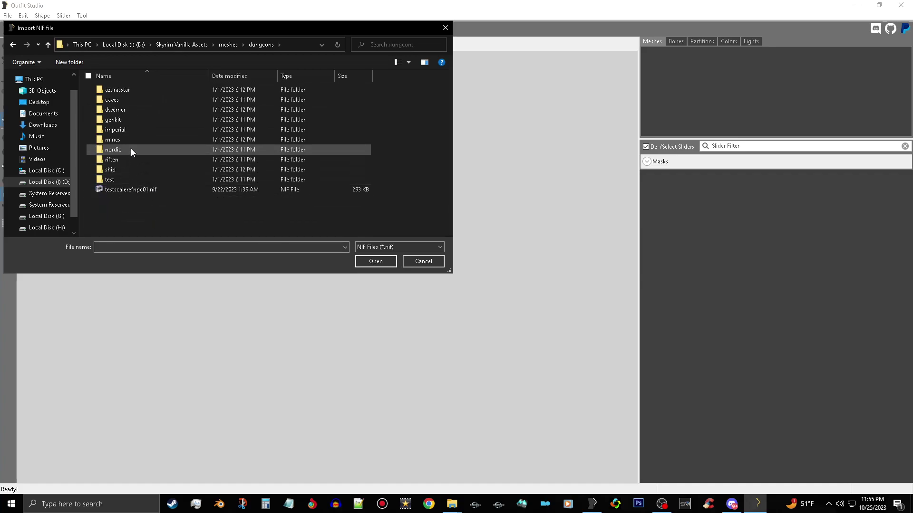
{"action": "double_click", "coordinate": [139, 169]}
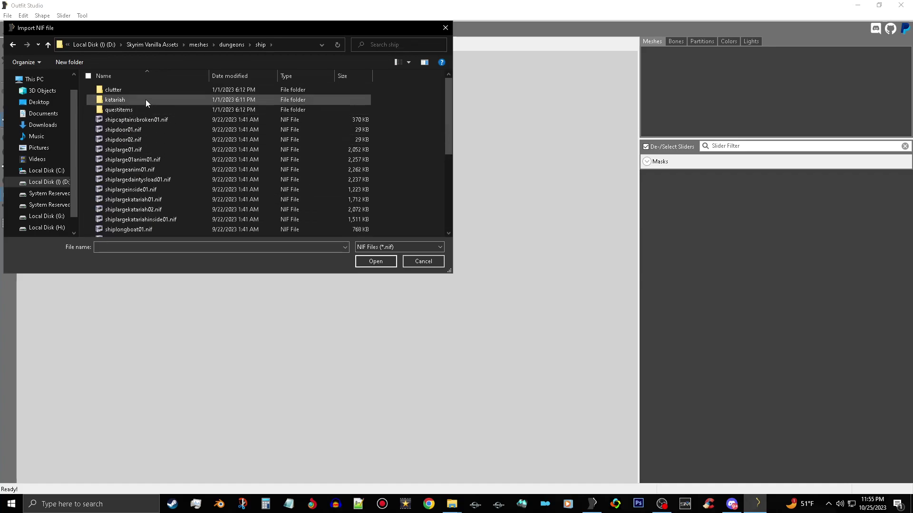
{"action": "double_click", "coordinate": [145, 99]}
Import shipkatariahwoodfloor01.nif and set its floor shape as the reference
{"action": "scroll", "coordinate": [173, 151], "scroll_direction": "down", "scroll_amount": 3}
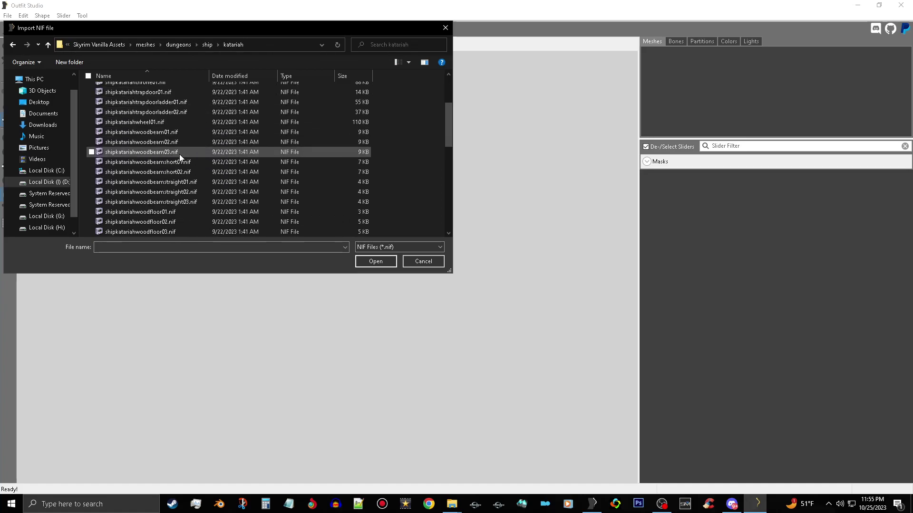
{"action": "left_click", "coordinate": [171, 212]}
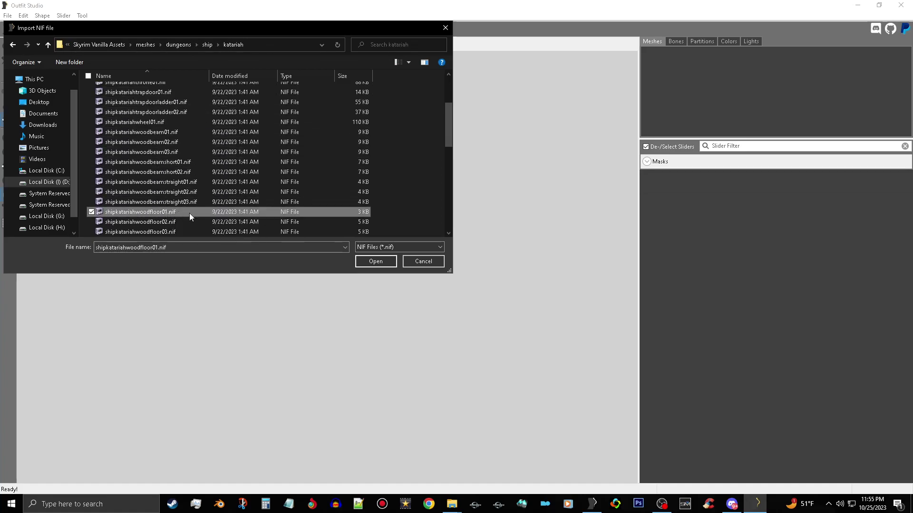
{"action": "left_click", "coordinate": [376, 262]}
{"action": "right_click", "coordinate": [721, 61]}
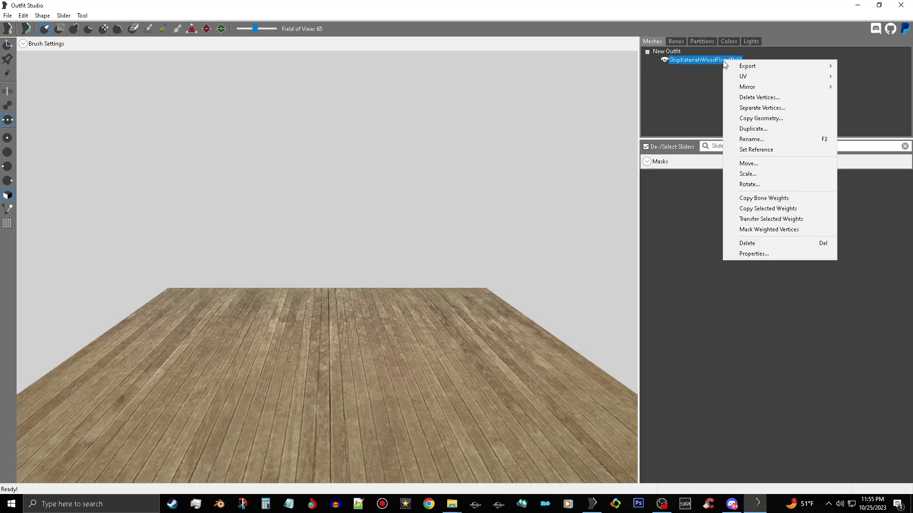
{"action": "left_click", "coordinate": [777, 151]}
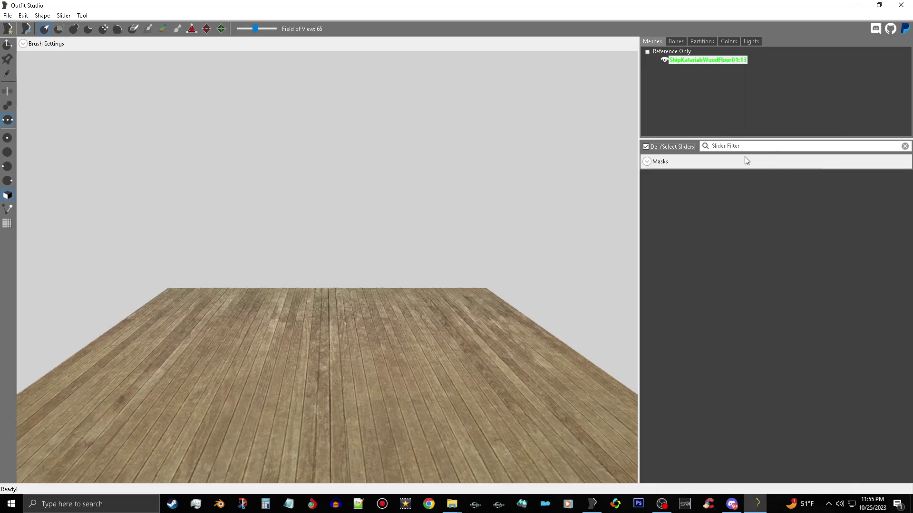
Import BlacksmithShelfClutter.nif from New folder on the Desktop into the same project
{"action": "left_click", "coordinate": [7, 15]}
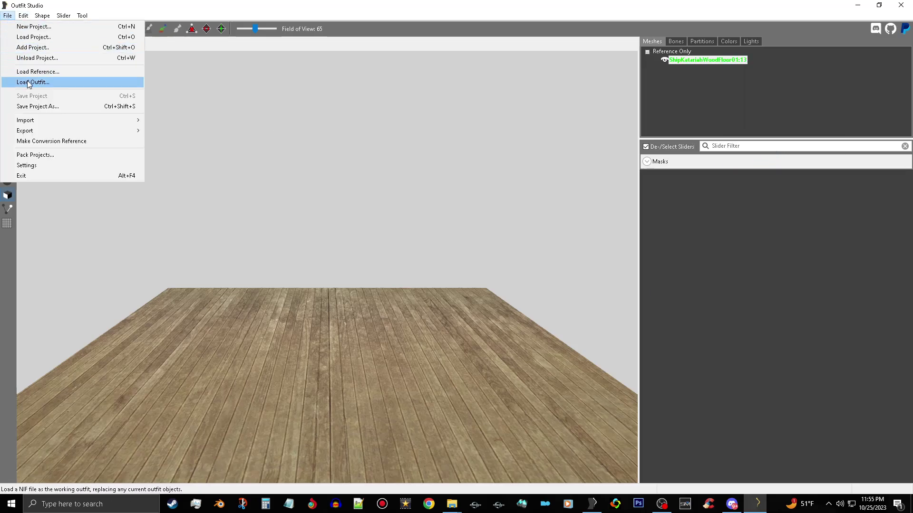
{"action": "mouse_move", "coordinate": [65, 122]}
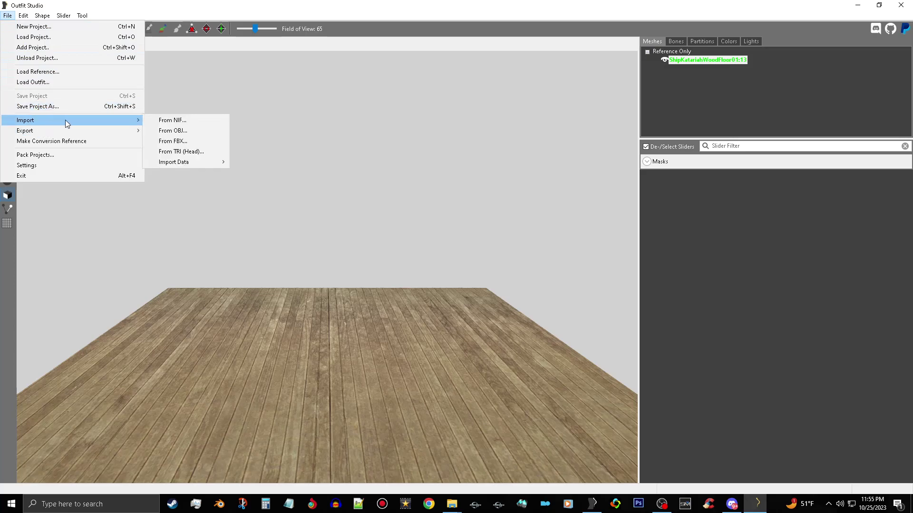
{"action": "left_click", "coordinate": [188, 121]}
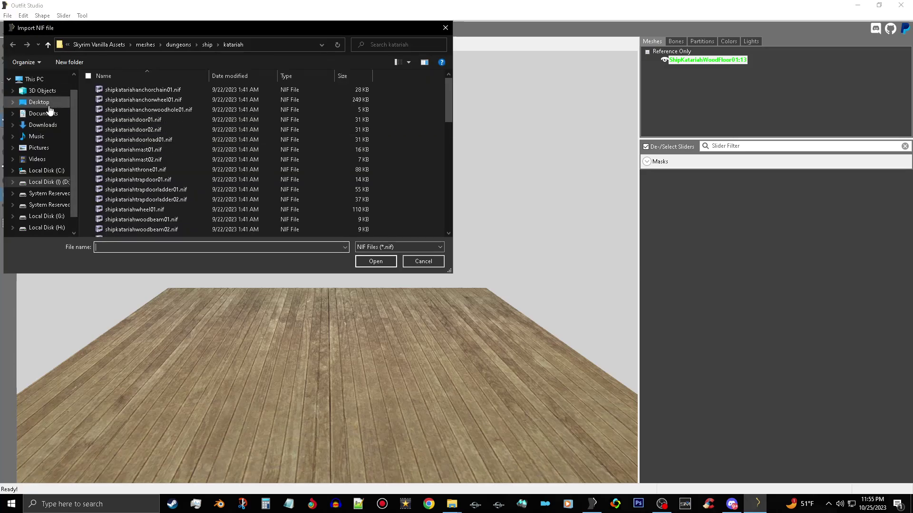
{"action": "left_click", "coordinate": [39, 102]}
{"action": "double_click", "coordinate": [137, 202]}
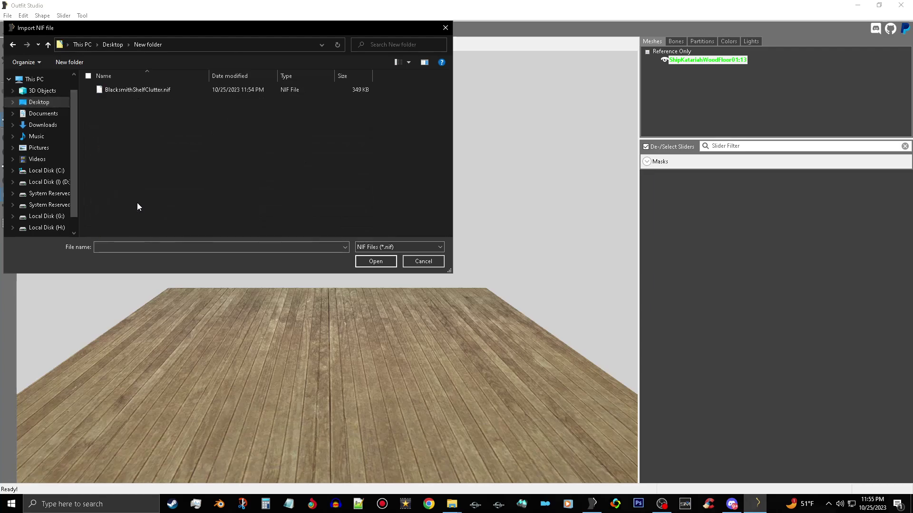
{"action": "left_click", "coordinate": [172, 92]}
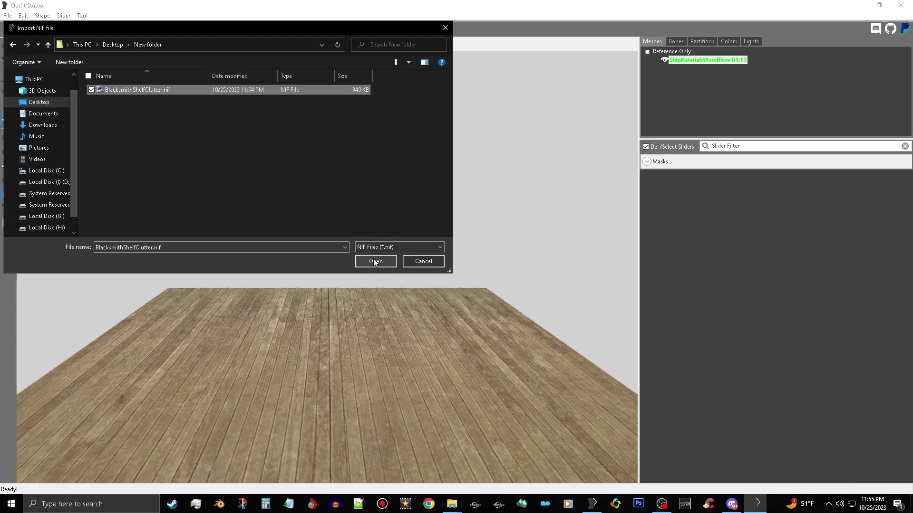
{"action": "left_click", "coordinate": [373, 261]}
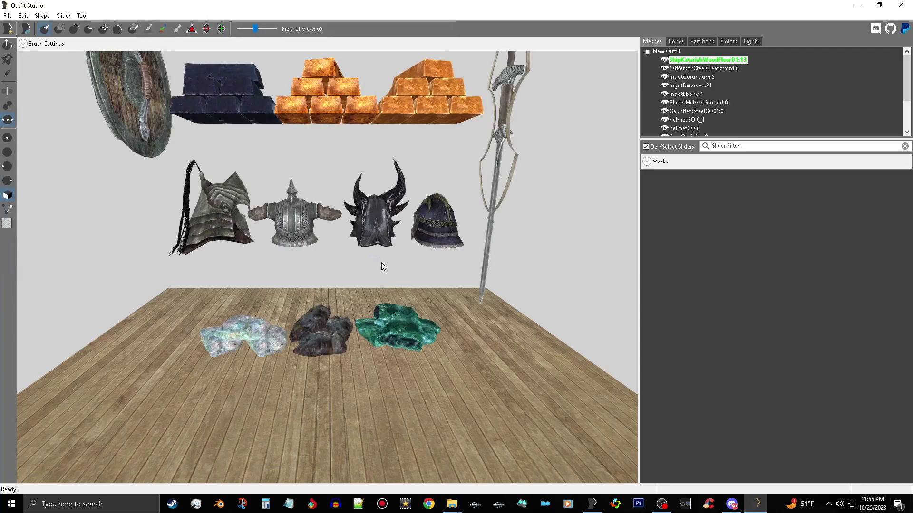
Select all clutter shapes from 1stPersonSteelGreatsword:0 to SteelShield:0 and copy bone weights to them with the default search radius and vertex targets
{"action": "left_click", "coordinate": [705, 71]}
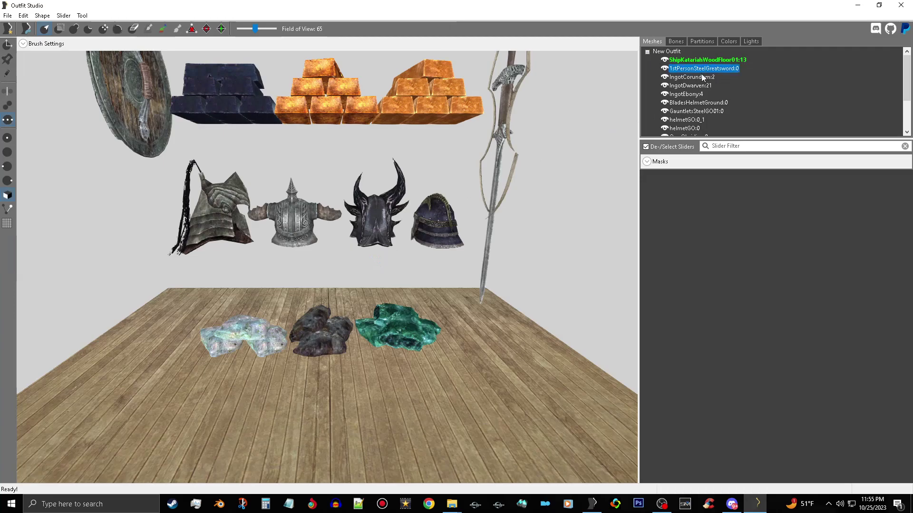
{"action": "scroll", "coordinate": [703, 77], "scroll_direction": "down", "scroll_amount": 2}
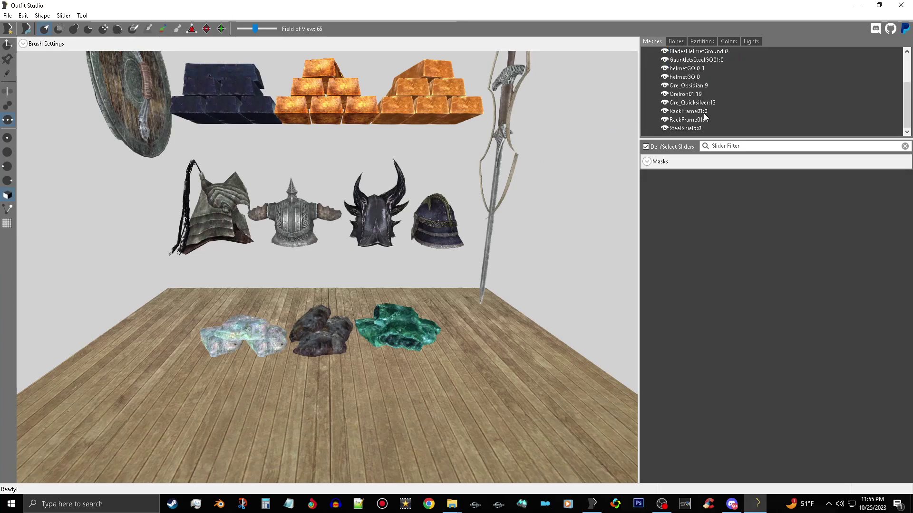
{"action": "left_click", "coordinate": [695, 129], "text": "shift"}
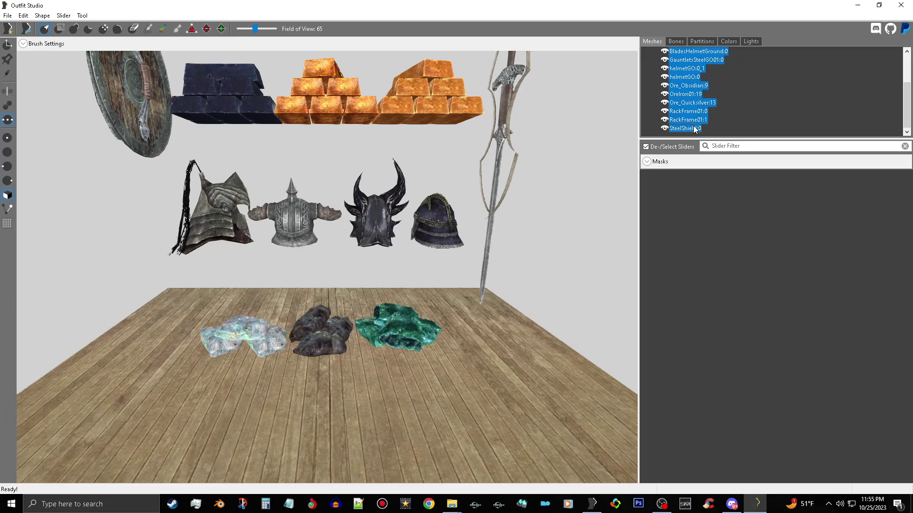
{"action": "right_click", "coordinate": [691, 85]}
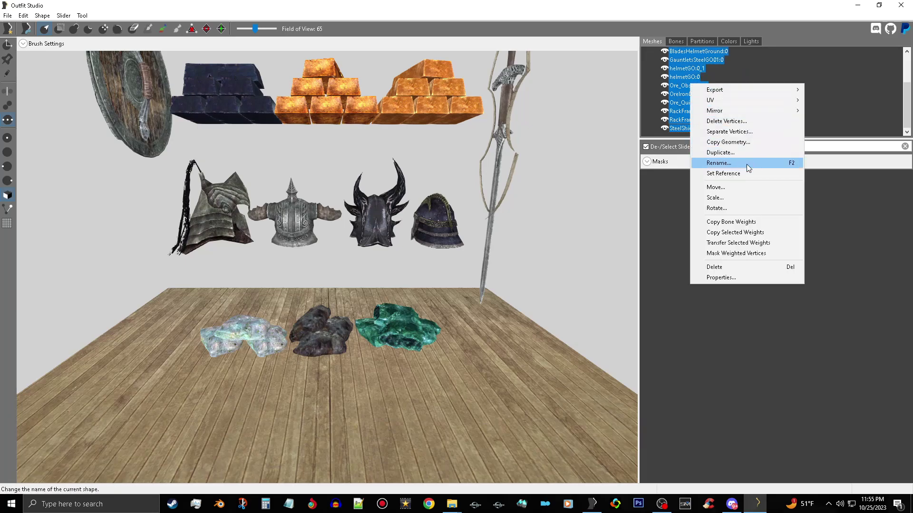
{"action": "left_click", "coordinate": [754, 227]}
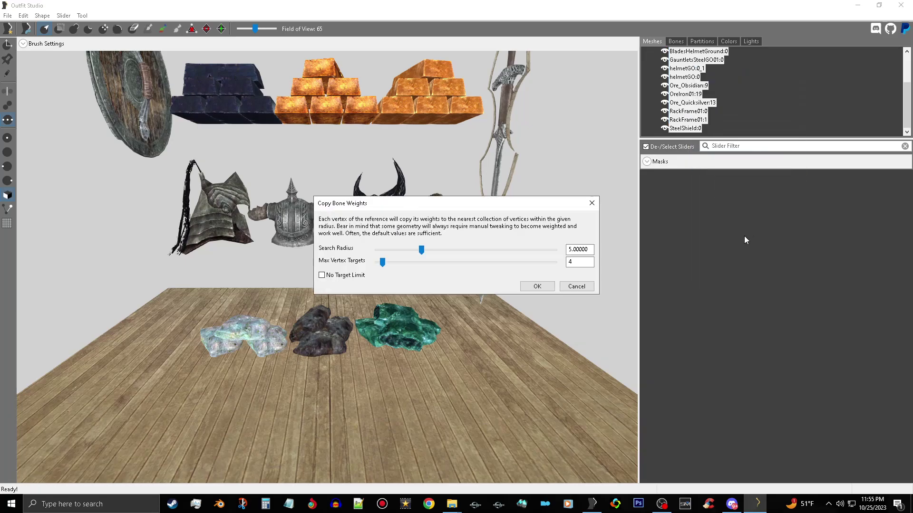
{"action": "left_click", "coordinate": [542, 288]}
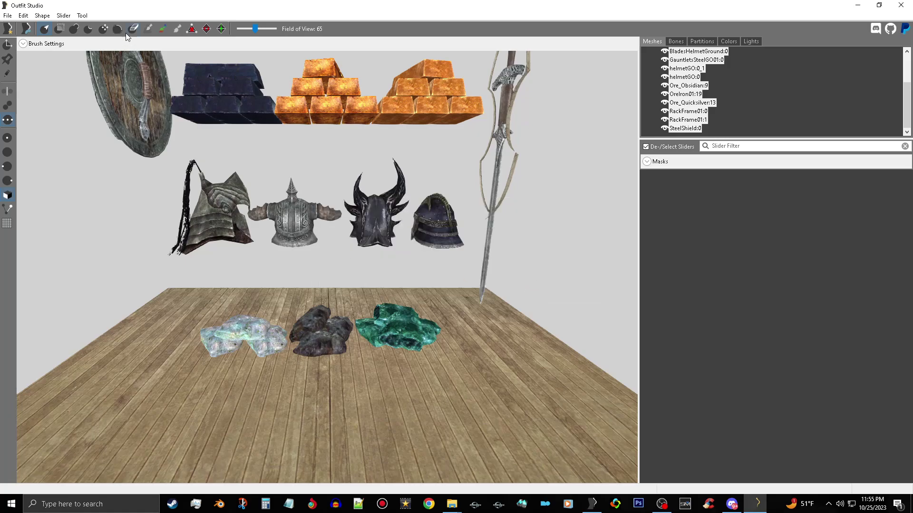
Conform the selected clutter shapes to the reference using the default conforming settings
{"action": "left_click", "coordinate": [63, 15]}
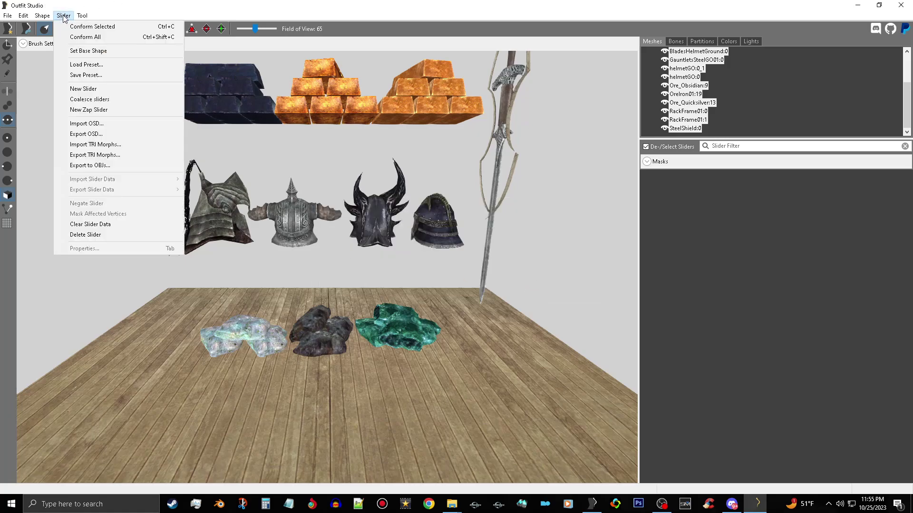
{"action": "left_click", "coordinate": [86, 24]}
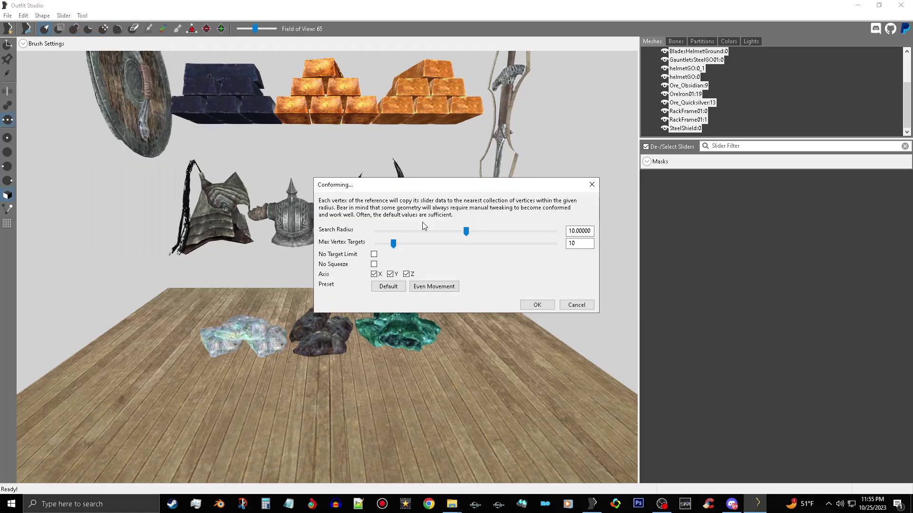
{"action": "left_click", "coordinate": [535, 304]}
Set the current clutter shapes as the base shape and reset their transforms
{"action": "left_click", "coordinate": [63, 15]}
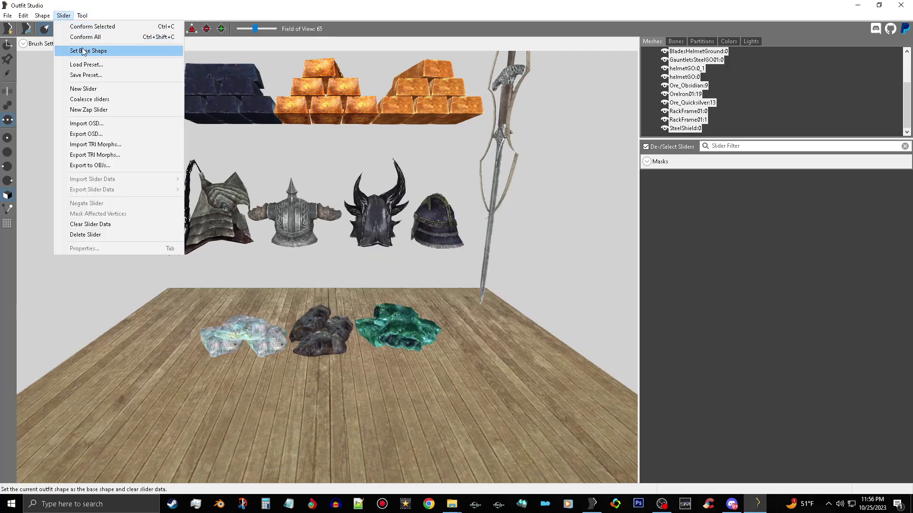
{"action": "left_click", "coordinate": [109, 51]}
{"action": "left_click", "coordinate": [24, 15]}
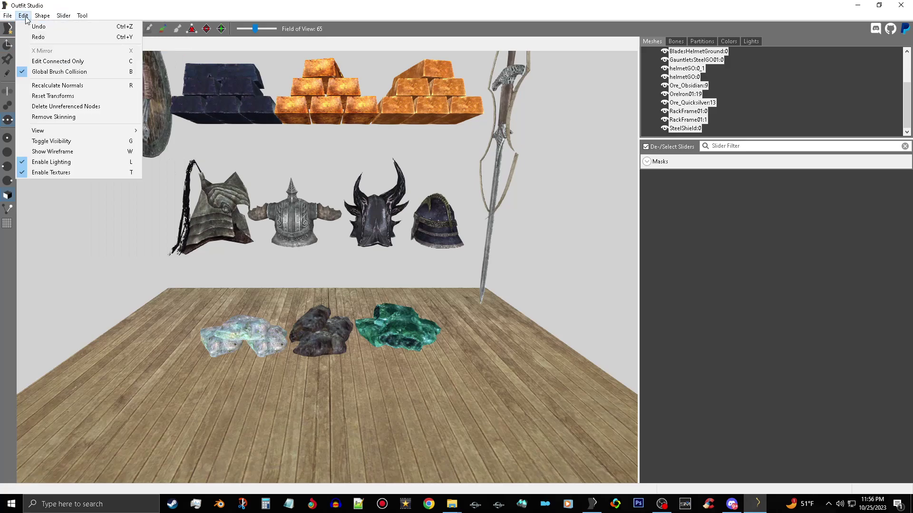
{"action": "left_click", "coordinate": [56, 99]}
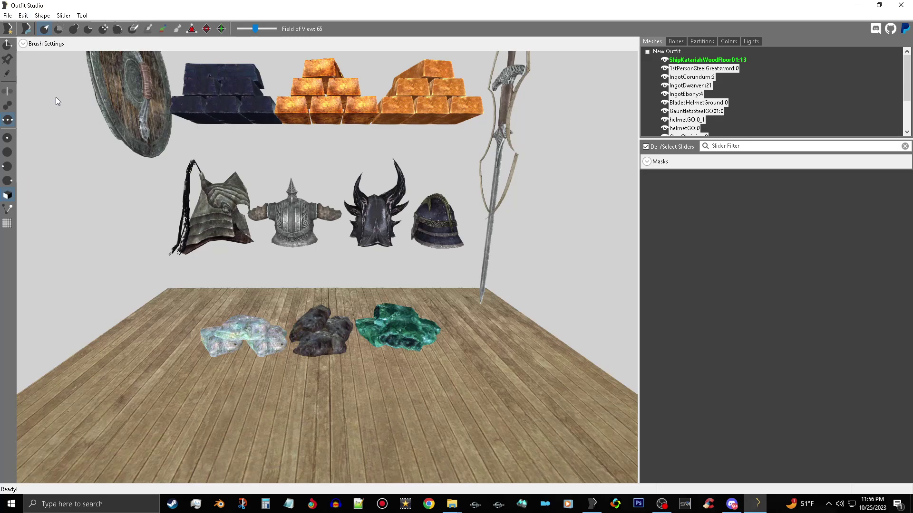
Export the selected clutter shapes to NIF, overwriting BlacksmithShelfClutter.nif in the Desktop's New folder, and close Outfit Studio and BodySlide
{"action": "right_click", "coordinate": [692, 93]}
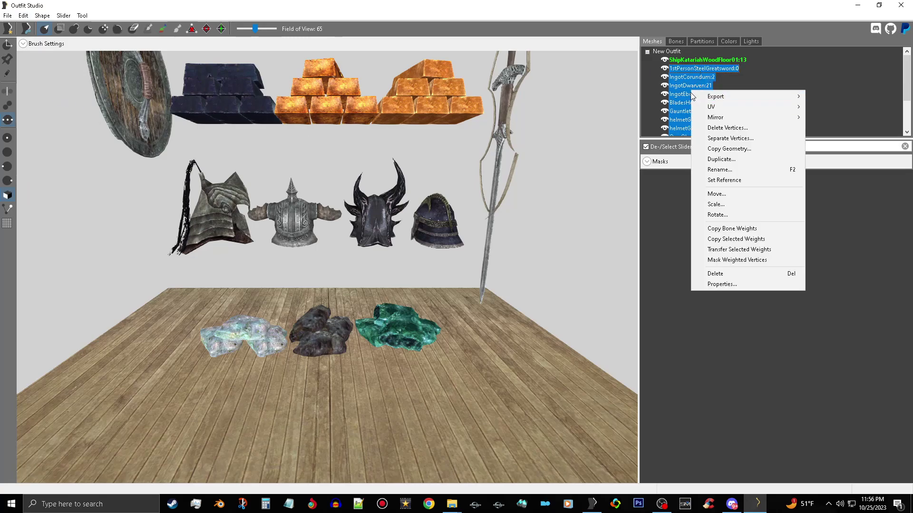
{"action": "mouse_move", "coordinate": [713, 98]}
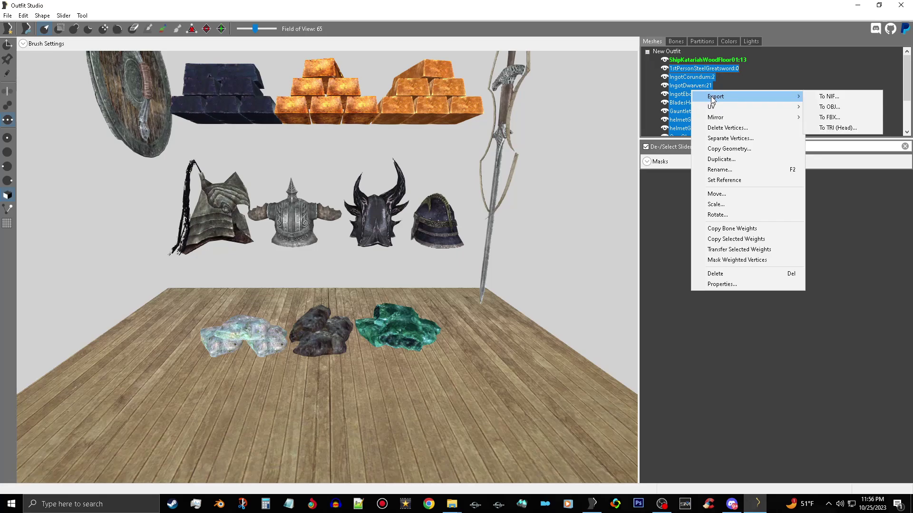
{"action": "left_click", "coordinate": [829, 97]}
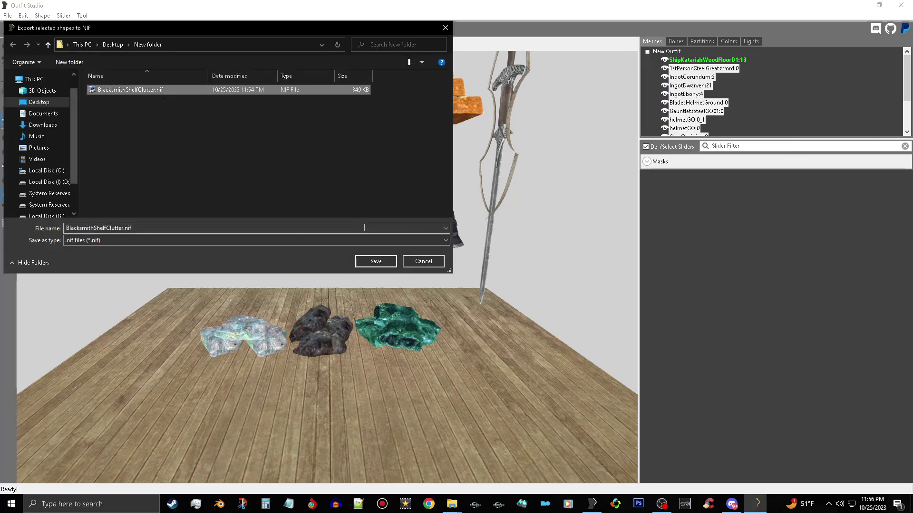
{"action": "left_click", "coordinate": [376, 261]}
{"action": "left_click", "coordinate": [478, 254]}
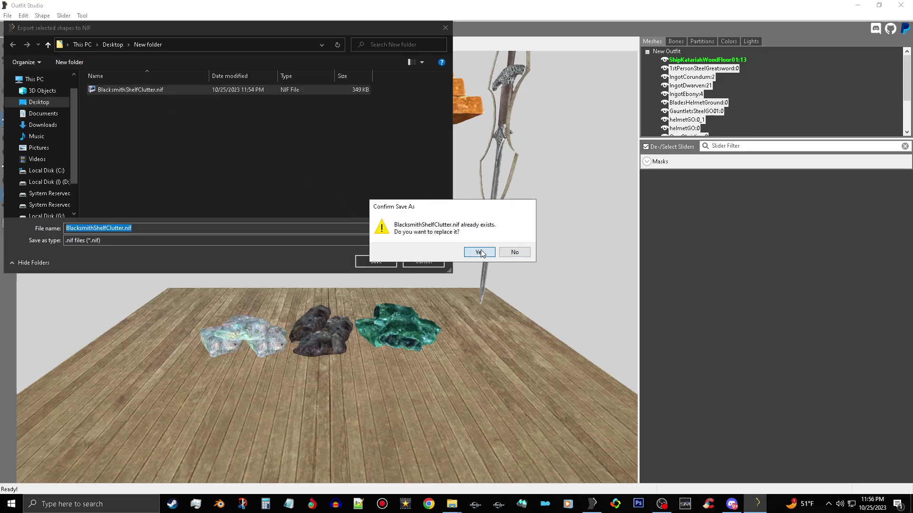
{"action": "left_click", "coordinate": [900, 5]}
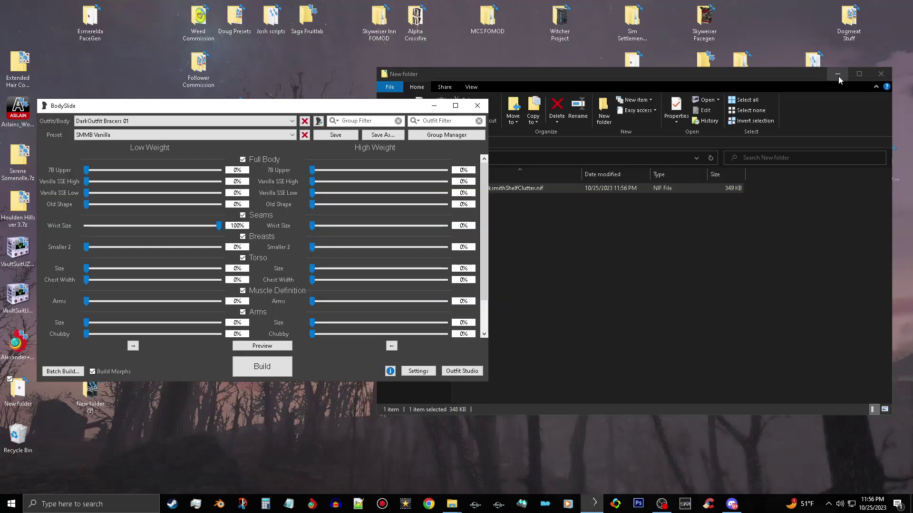
{"action": "left_click", "coordinate": [477, 106]}
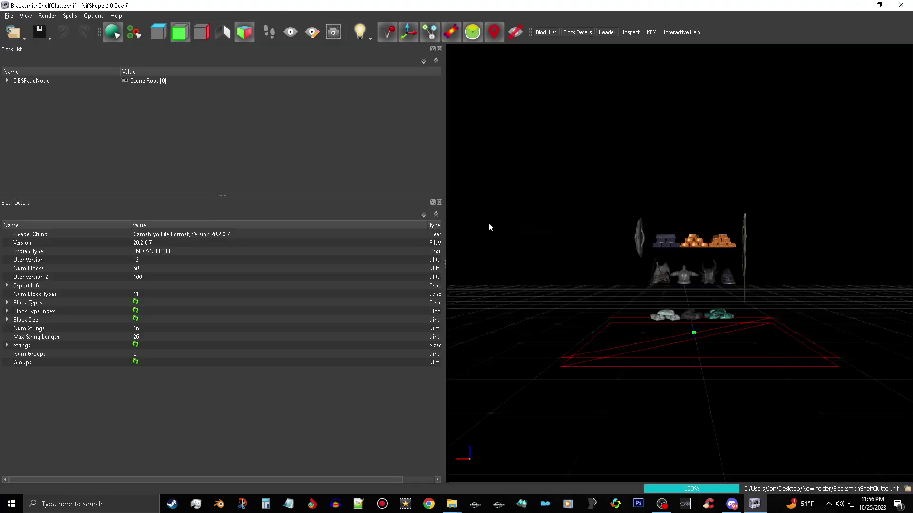
Inspect the BSXFlags value of BlacksmithShelfClutter.nif and remove the bhkCollisionObject branch from the scene root
{"action": "left_click_drag", "start_coordinate": [489, 228], "coordinate": [686, 238]}
{"action": "left_click", "coordinate": [7, 81]}
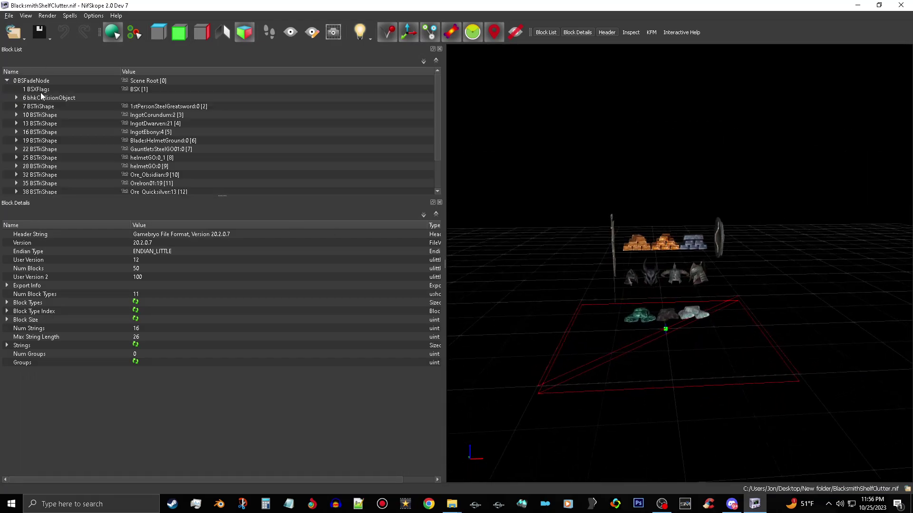
{"action": "left_click", "coordinate": [55, 89]}
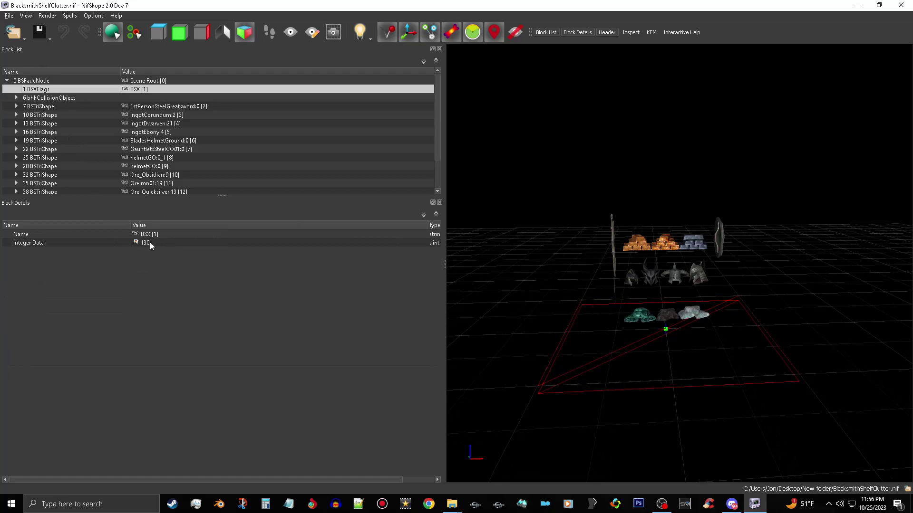
{"action": "left_click", "coordinate": [67, 98]}
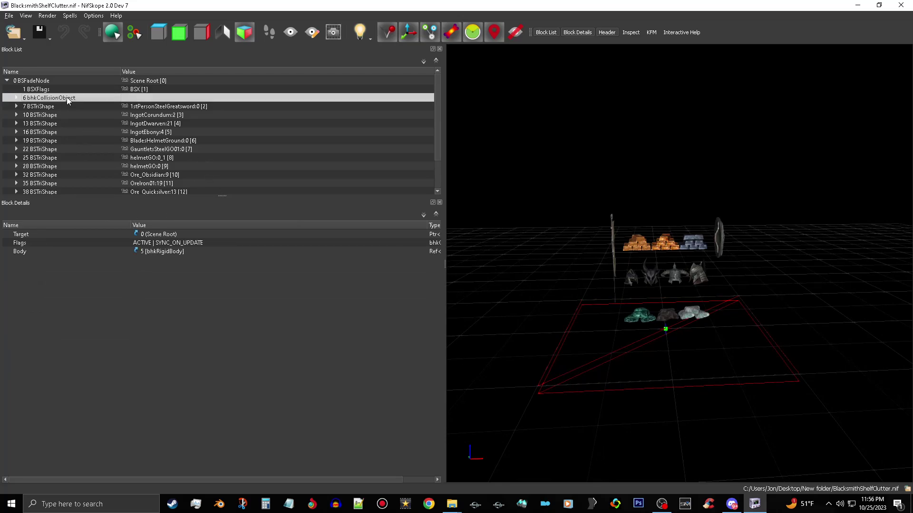
{"action": "right_click", "coordinate": [66, 97]}
{"action": "mouse_move", "coordinate": [94, 96]}
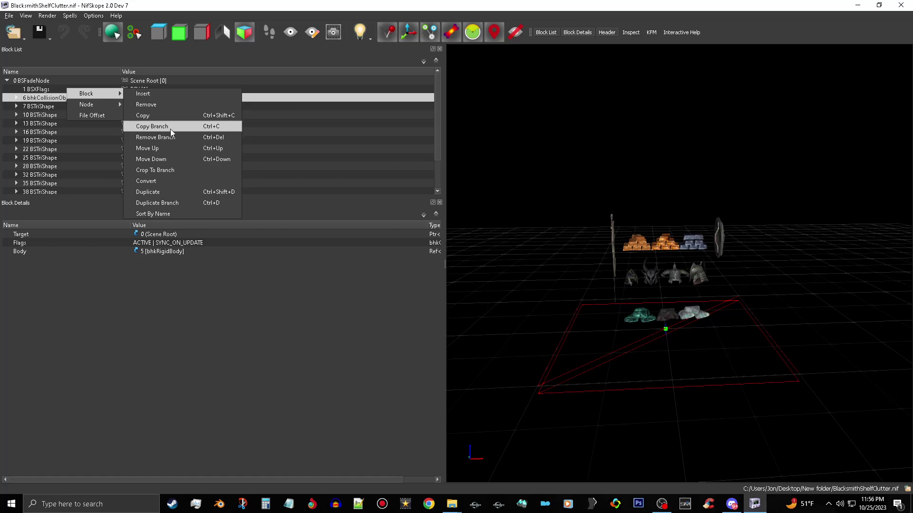
{"action": "left_click", "coordinate": [181, 138]}
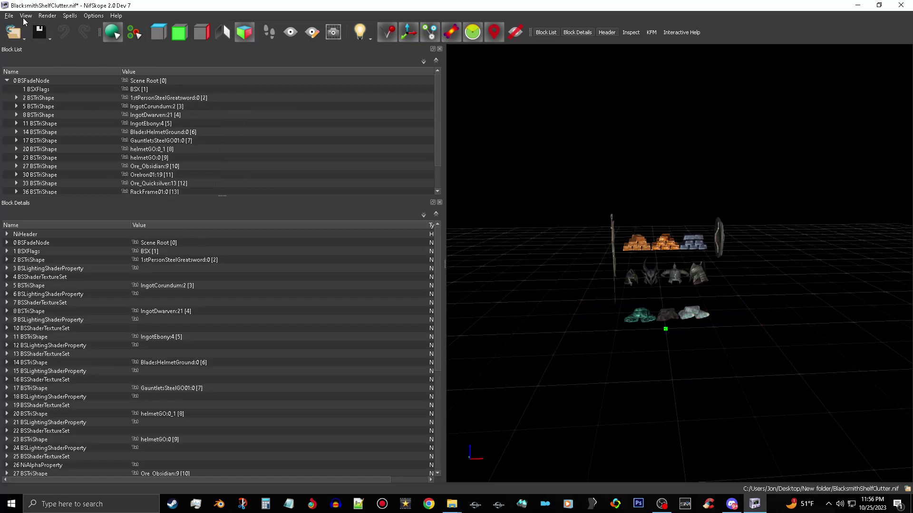
Sort the mesh's blocks by name and run Fix Invalid Block Names
{"action": "left_click", "coordinate": [70, 15]}
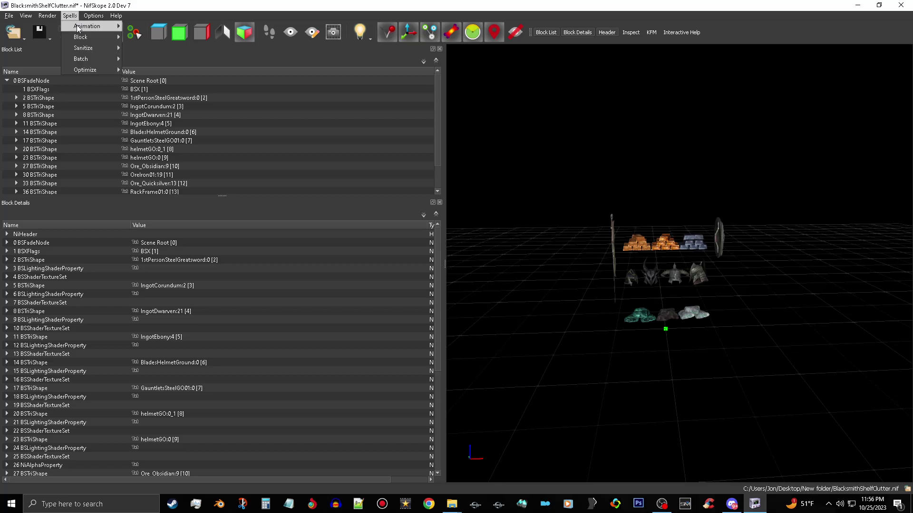
{"action": "mouse_move", "coordinate": [96, 38]}
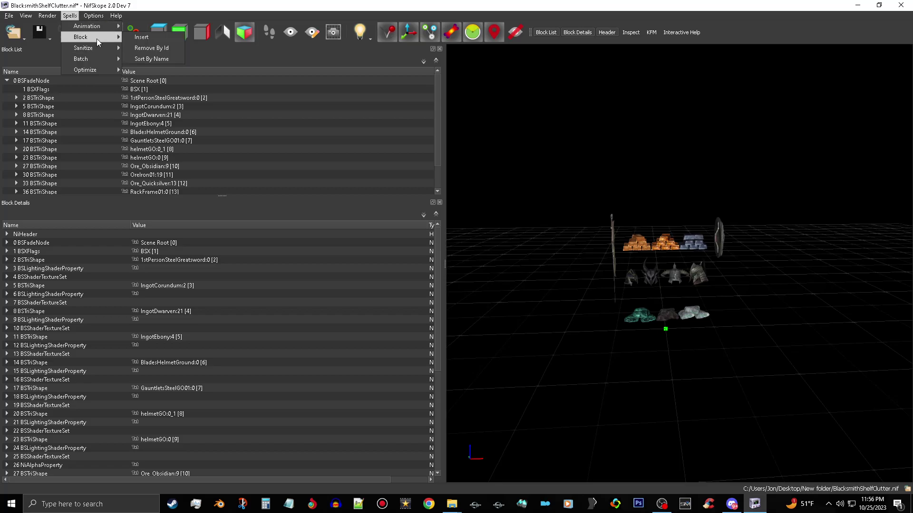
{"action": "left_click", "coordinate": [178, 59]}
{"action": "left_click", "coordinate": [71, 17]}
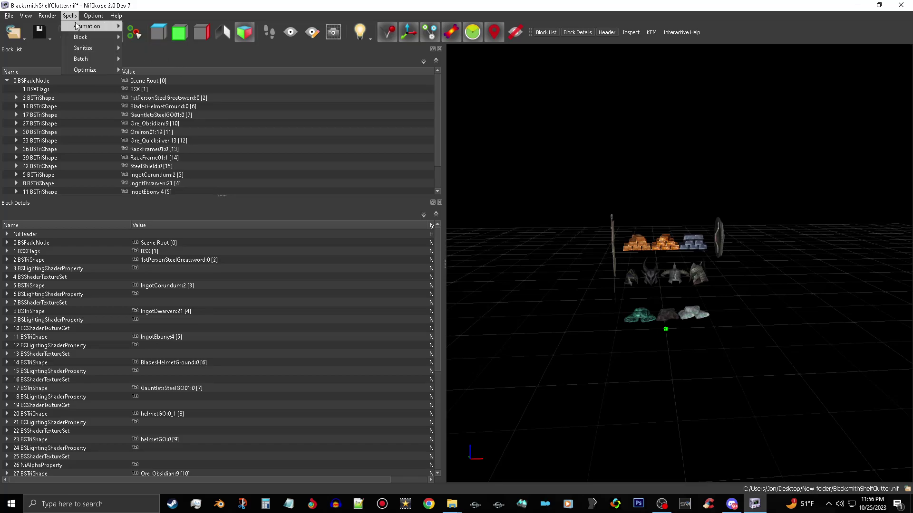
{"action": "mouse_move", "coordinate": [104, 50]}
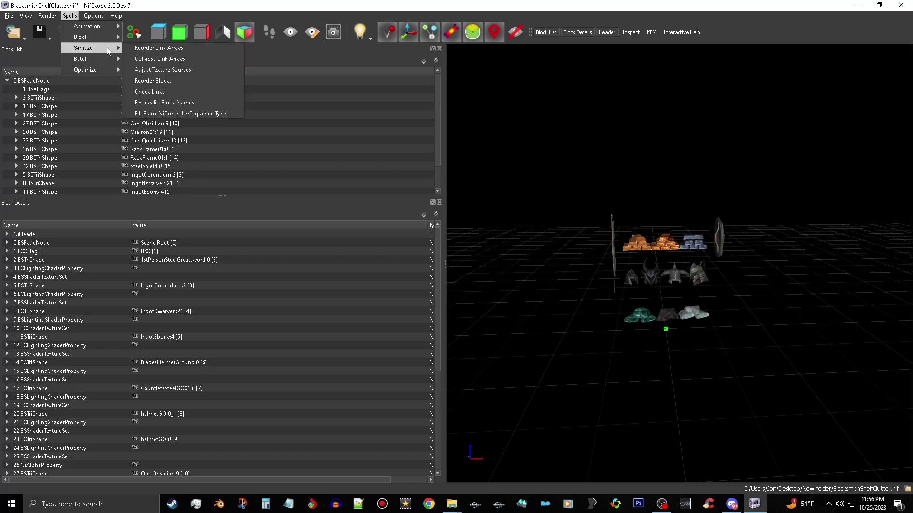
{"action": "left_click", "coordinate": [177, 104]}
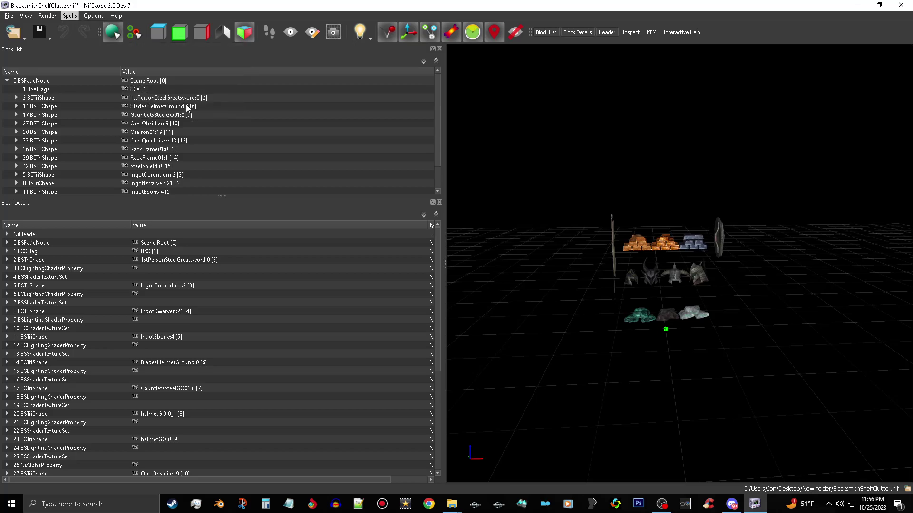
Update all tangent spaces in the clutter mesh with the batch spell
{"action": "left_click", "coordinate": [69, 16]}
{"action": "mouse_move", "coordinate": [95, 59]}
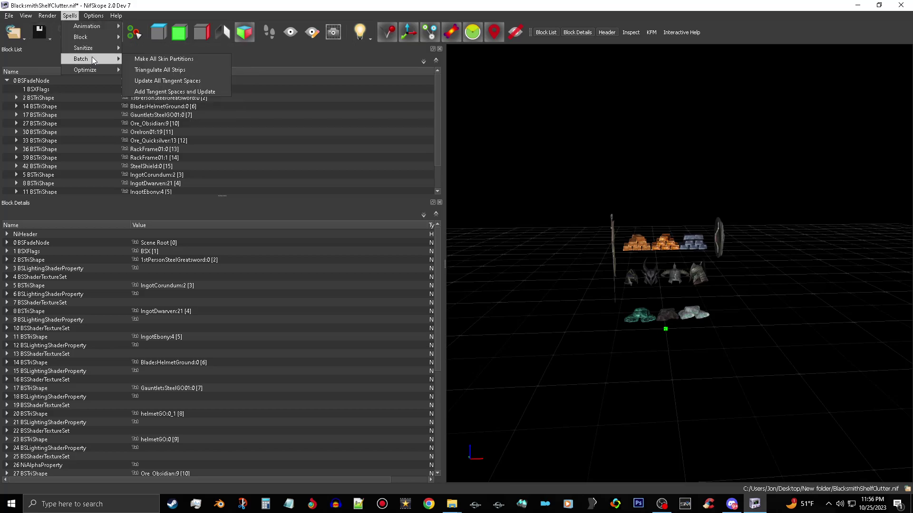
{"action": "left_click", "coordinate": [172, 82]}
Optimize the clutter mesh by removing bogus nodes and unused strings
{"action": "left_click", "coordinate": [70, 15]}
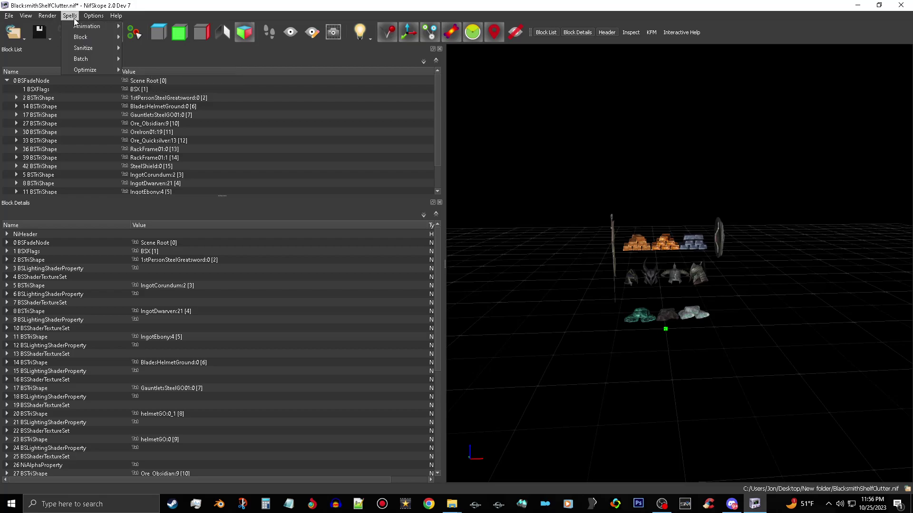
{"action": "mouse_move", "coordinate": [100, 72]}
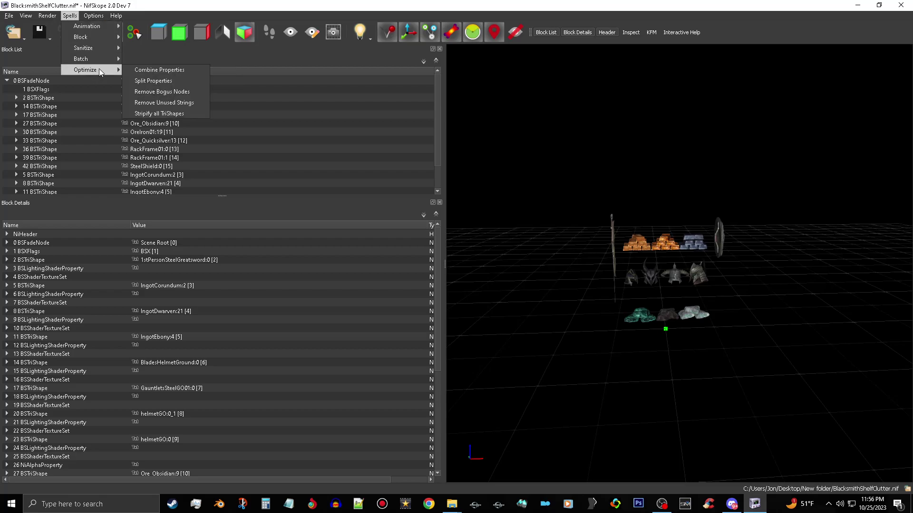
{"action": "left_click", "coordinate": [178, 93]}
{"action": "left_click", "coordinate": [70, 16]}
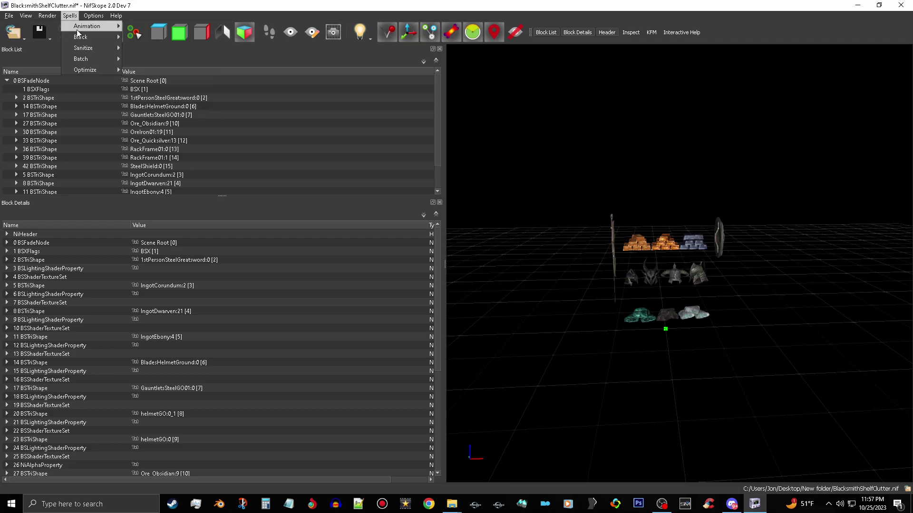
{"action": "mouse_move", "coordinate": [90, 70]}
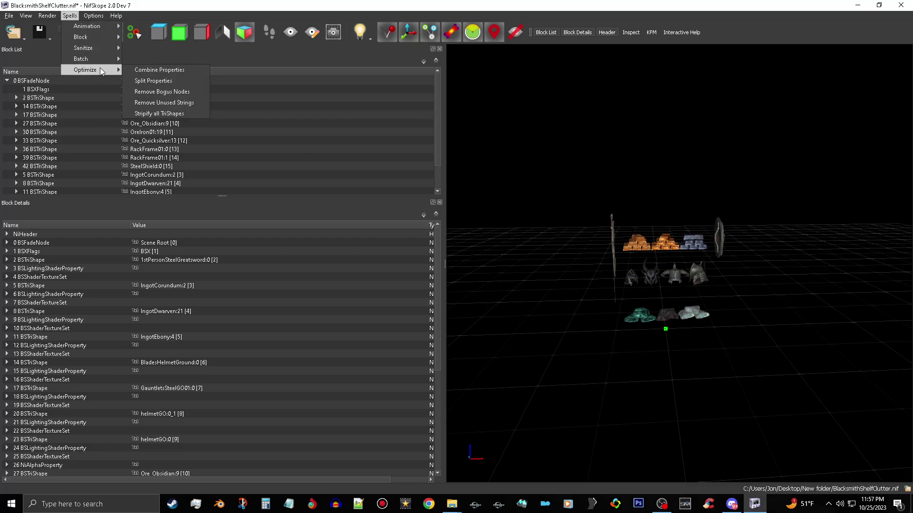
{"action": "left_click", "coordinate": [190, 103]}
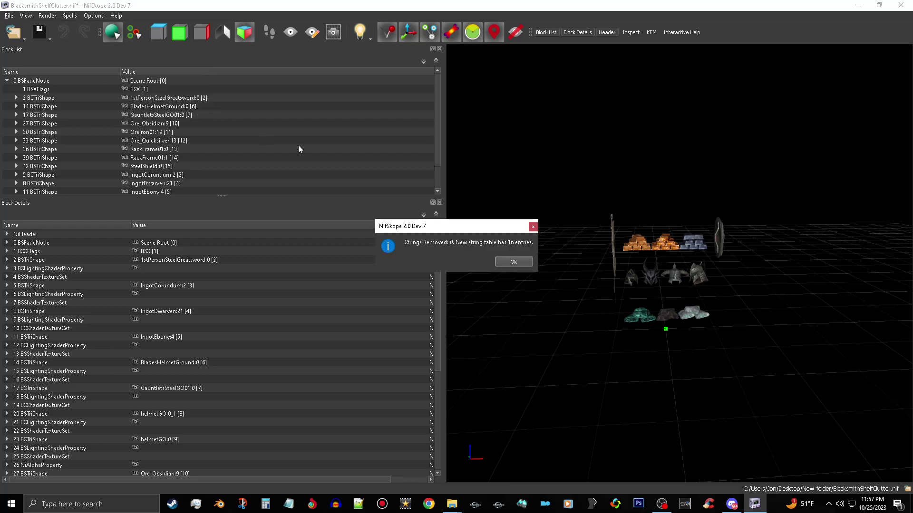
{"action": "left_click", "coordinate": [517, 262]}
Save the cleaned BlacksmithShelfClutter.nif over the existing file and close NifSkope
{"action": "left_click", "coordinate": [50, 40]}
{"action": "left_click", "coordinate": [54, 49]}
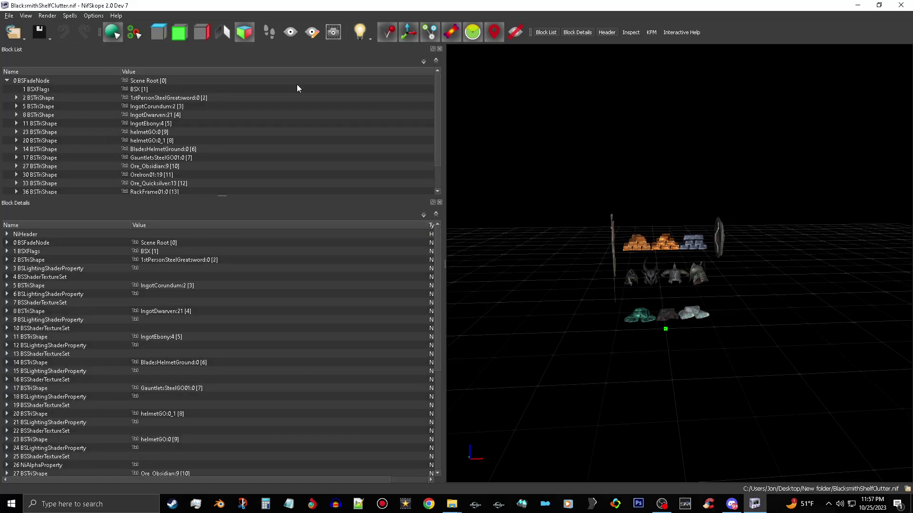
{"action": "left_click", "coordinate": [901, 4]}
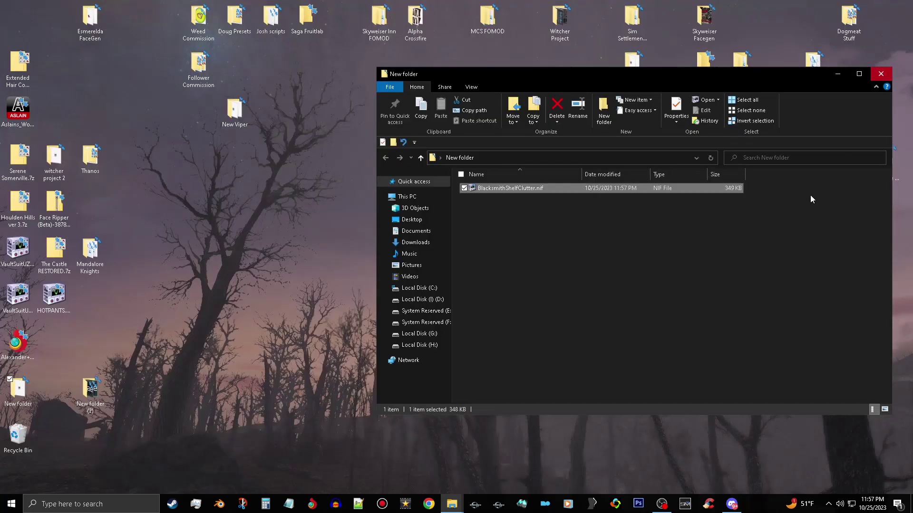
Copy BlacksmithShelfClutter.nif from New folder and open Skyrim Special Edition's Data\Meshes\ViperManor1\Clutter\Misc folder
{"action": "right_click", "coordinate": [587, 187]}
{"action": "left_click", "coordinate": [624, 319]}
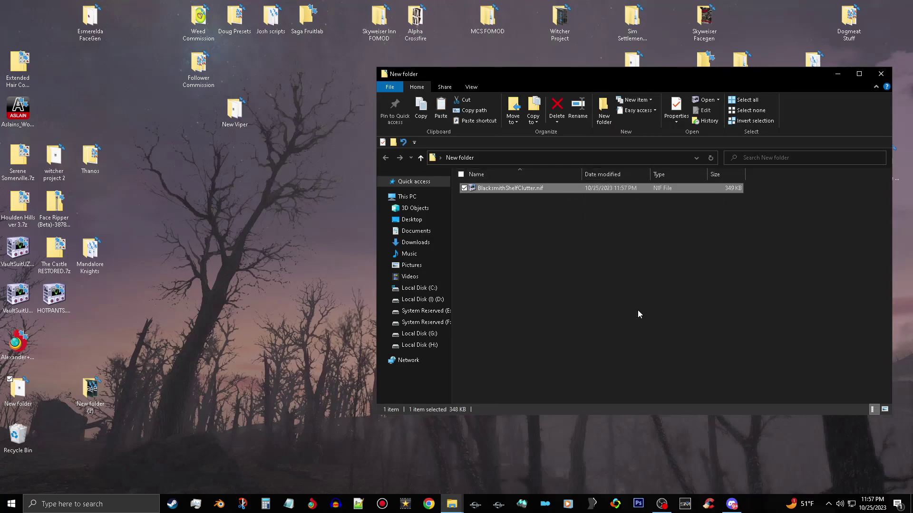
{"action": "double_click", "coordinate": [896, 161]}
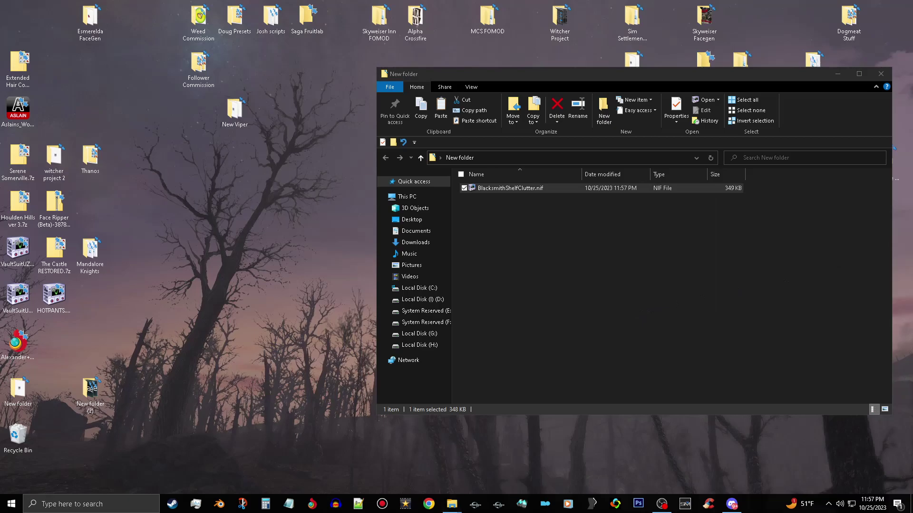
{"action": "double_click", "coordinate": [581, 282]}
{"action": "left_click_drag", "start_coordinate": [902, 199], "coordinate": [910, 415]}
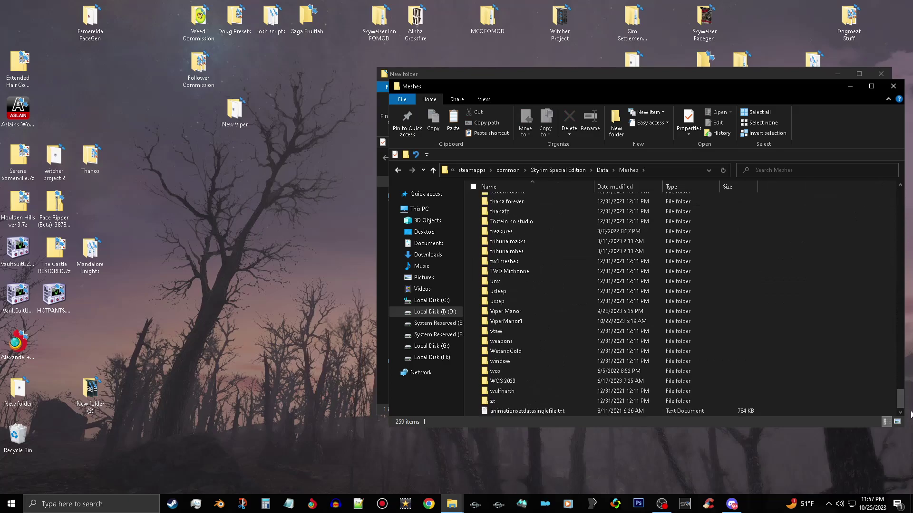
{"action": "double_click", "coordinate": [607, 324]}
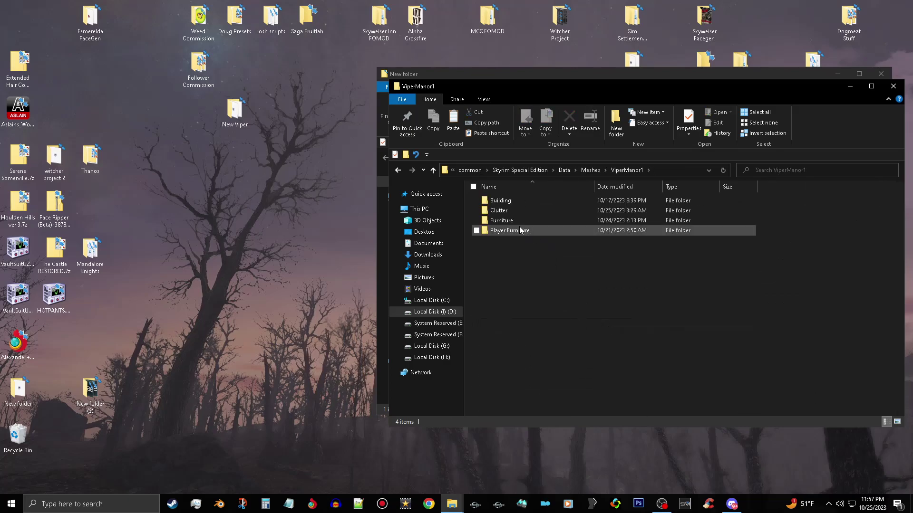
{"action": "double_click", "coordinate": [539, 209]}
{"action": "double_click", "coordinate": [529, 202]}
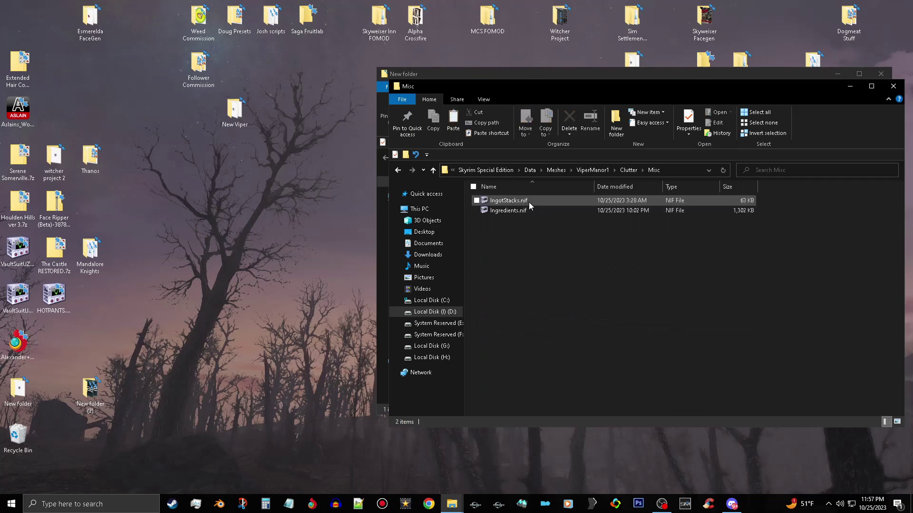
Paste BlacksmithShelfClutter.nif into the Misc folder and close both folder windows
{"action": "right_click", "coordinate": [559, 289]}
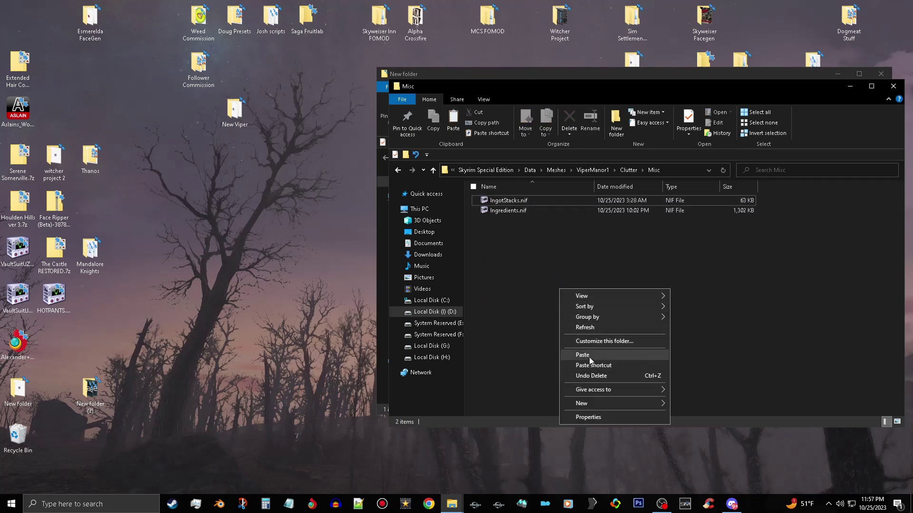
{"action": "left_click", "coordinate": [589, 356]}
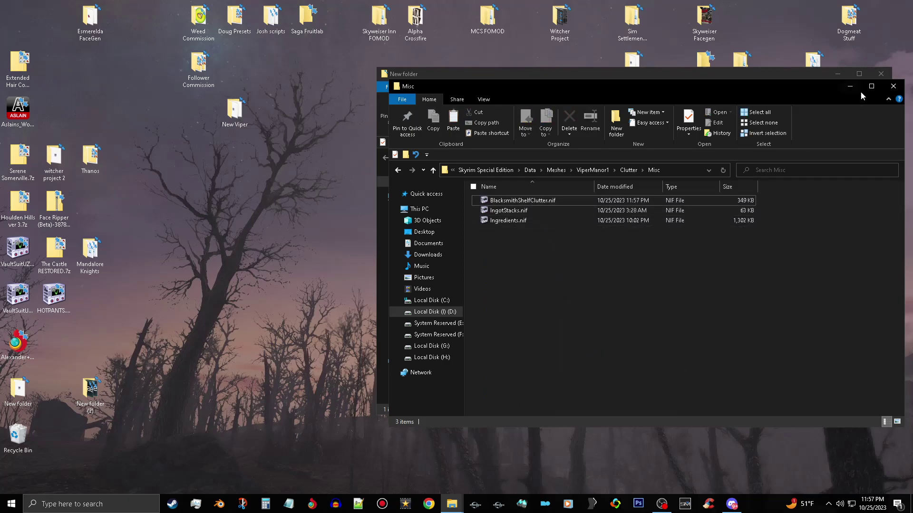
{"action": "left_click", "coordinate": [892, 86]}
{"action": "left_click", "coordinate": [881, 72]}
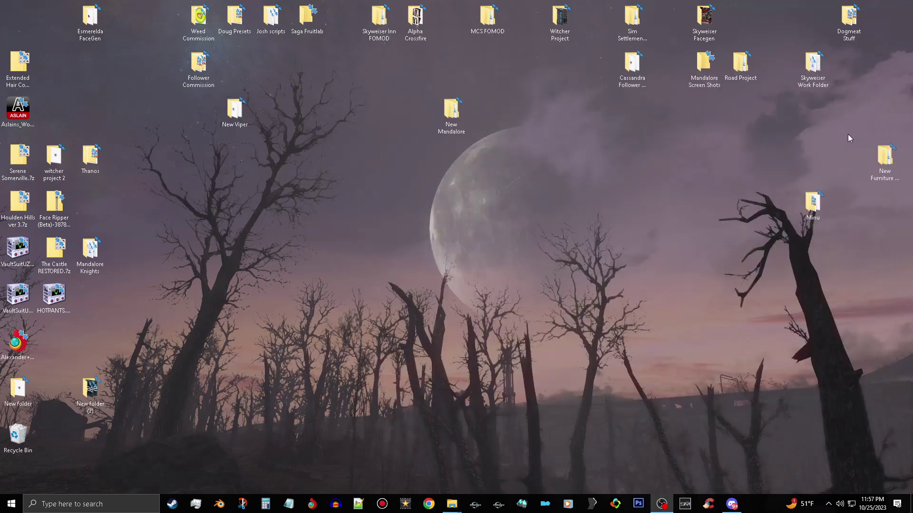
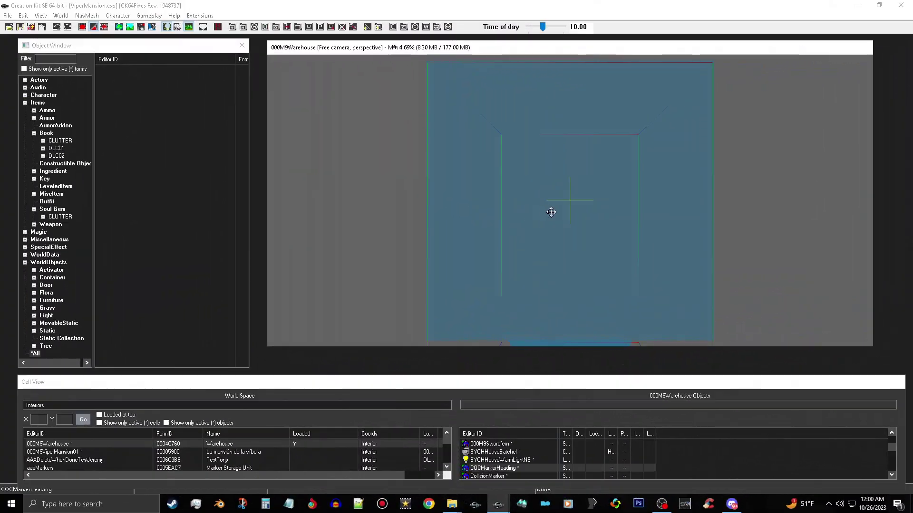
In Creation Kit, duplicate the noble bookshelf holding the alchemy clutter in 000M9Warehouse and place the copy in the empty space beside it
{"action": "middle_click_drag", "start_coordinate": [629, 218], "coordinate": [506, 304], "text": "shift"}
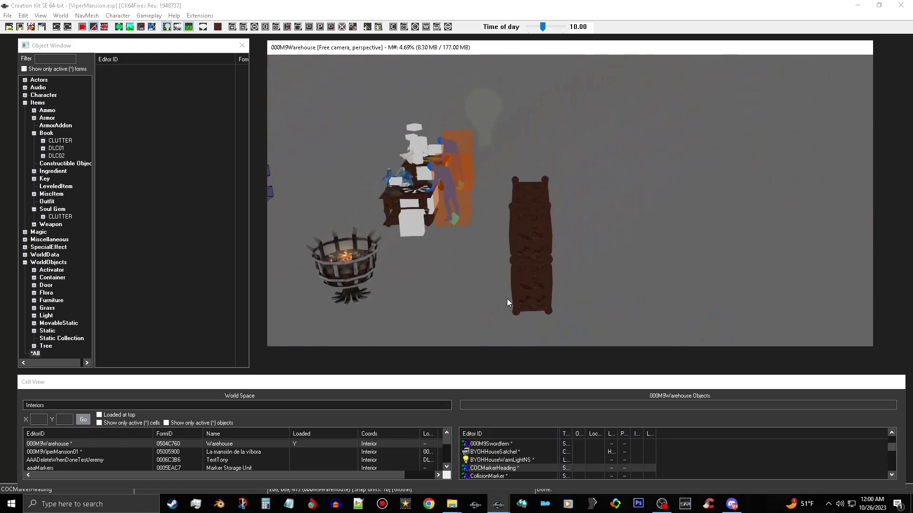
{"action": "left_click", "coordinate": [523, 275]}
{"action": "middle_click_drag", "start_coordinate": [556, 256], "coordinate": [653, 188], "text": "shift"}
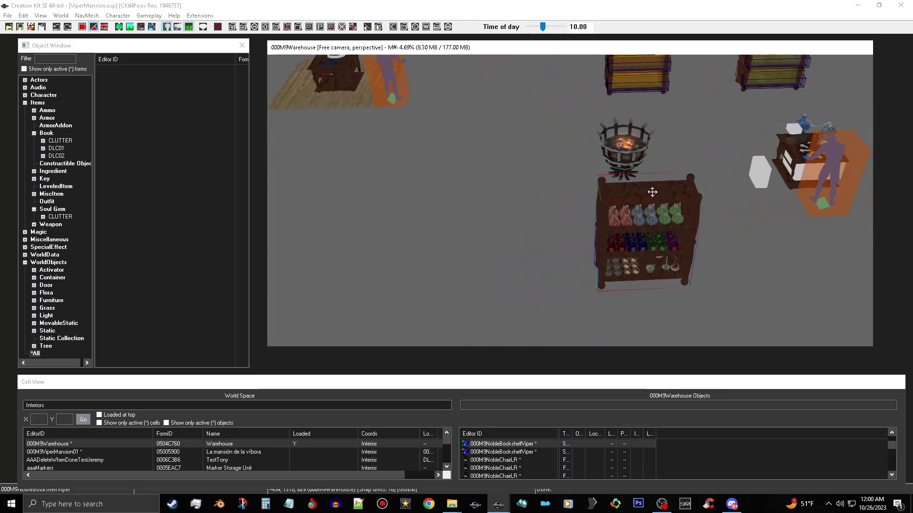
{"action": "right_click", "coordinate": [652, 193]}
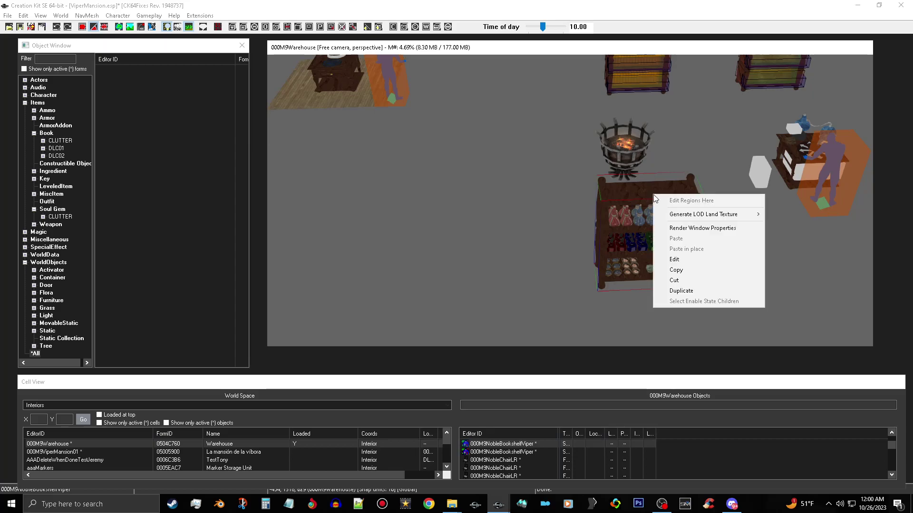
{"action": "left_click", "coordinate": [686, 290]}
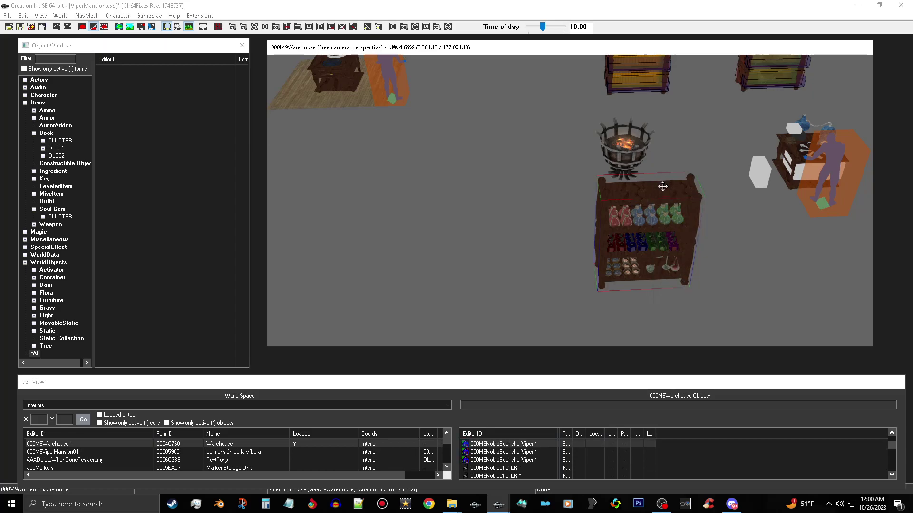
{"action": "left_click_drag", "start_coordinate": [663, 192], "coordinate": [455, 196]}
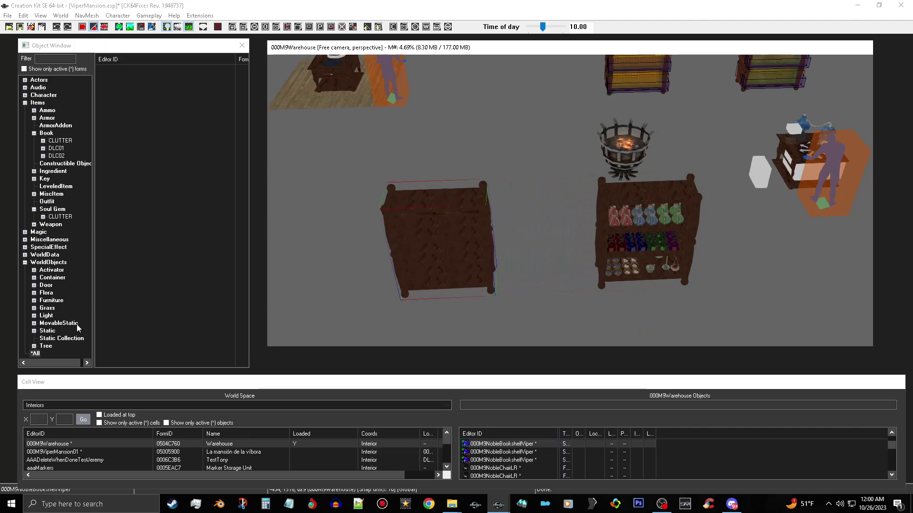
Open the 000M9AlchemyShelfIngred static for editing and set its ID to 000M9BlacksmithShelfClutter
{"action": "left_click", "coordinate": [49, 330]}
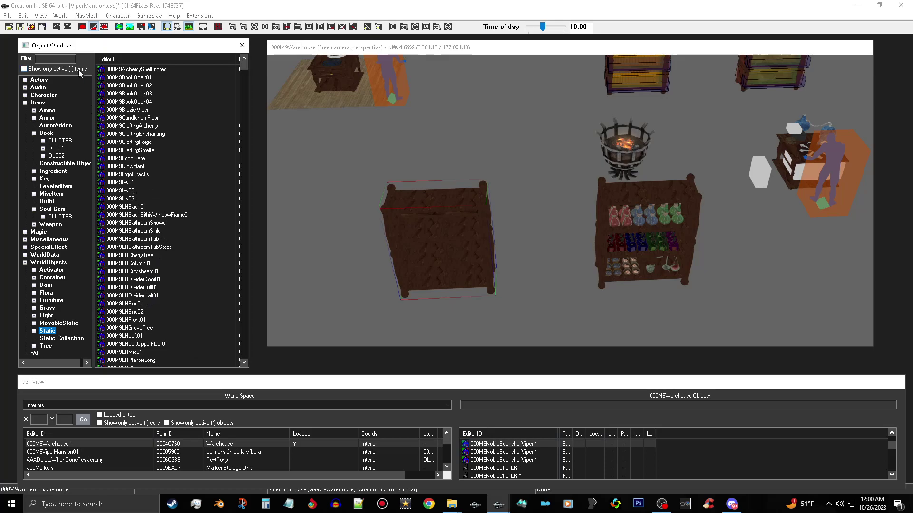
{"action": "double_click", "coordinate": [151, 70]}
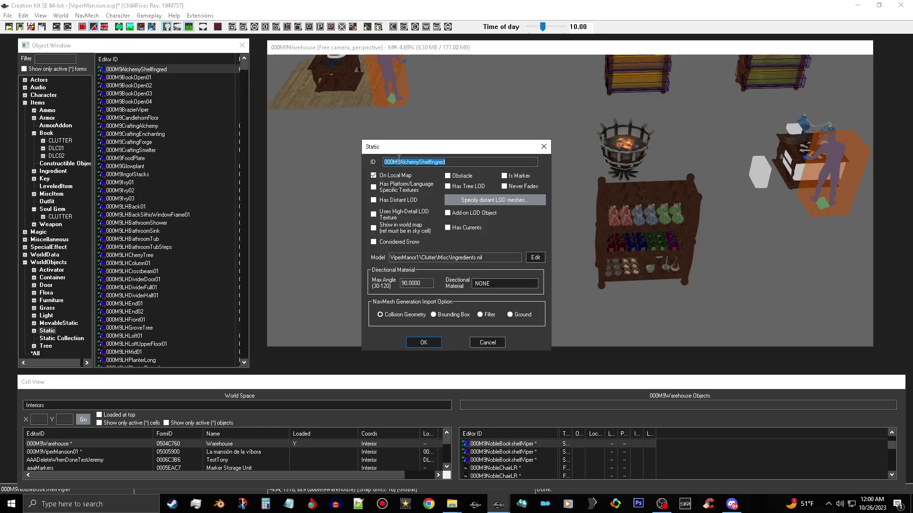
{"action": "left_click_drag", "start_coordinate": [399, 161], "coordinate": [490, 165]}
{"action": "type", "text": "B"}
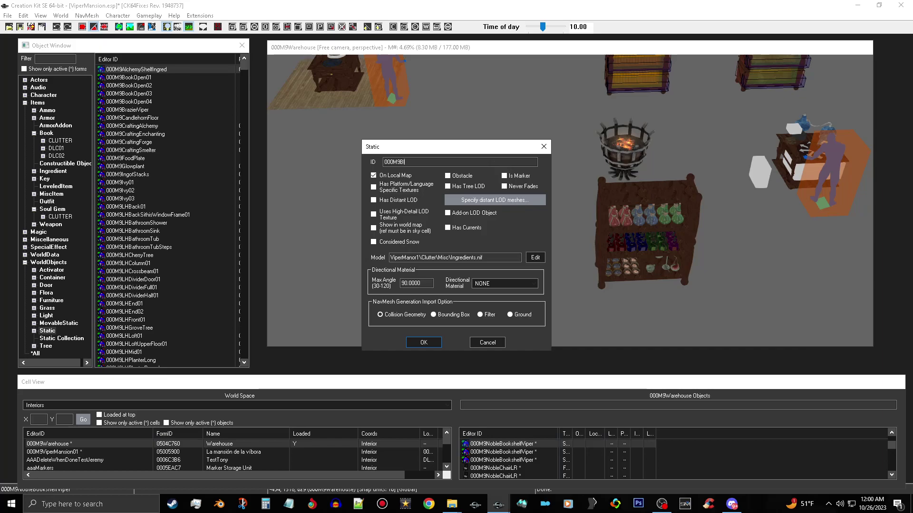
{"action": "type", "text": "lacksmithShelfClu"}
Browse for a replacement model for the static and open the game's Data\Meshes folder
{"action": "left_click", "coordinate": [535, 257]}
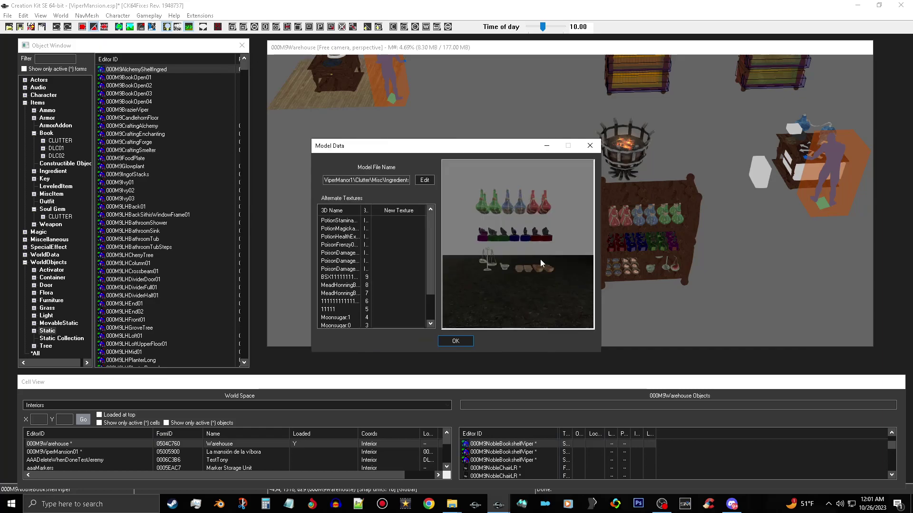
{"action": "left_click", "coordinate": [424, 179]}
{"action": "left_click", "coordinate": [341, 225]}
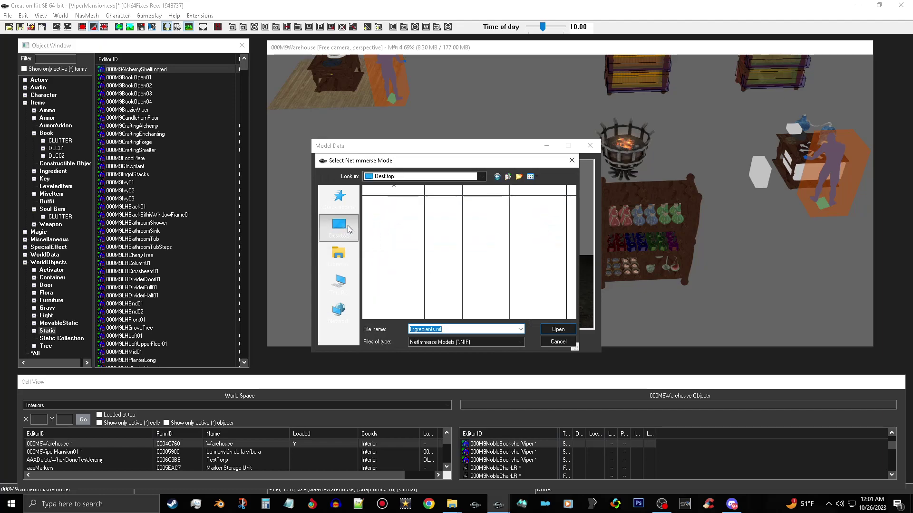
{"action": "scroll", "coordinate": [420, 253], "scroll_direction": "down", "scroll_amount": 5}
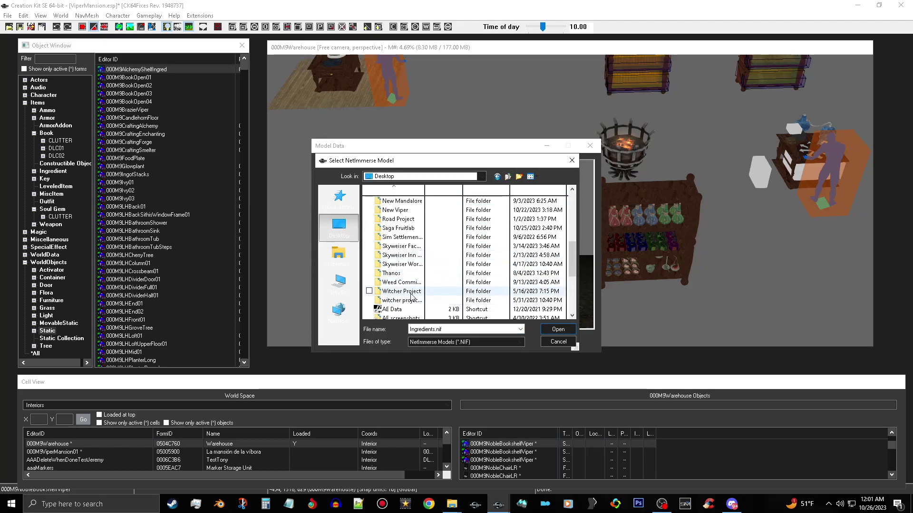
{"action": "left_click", "coordinate": [405, 313]}
{"action": "double_click", "coordinate": [405, 313]}
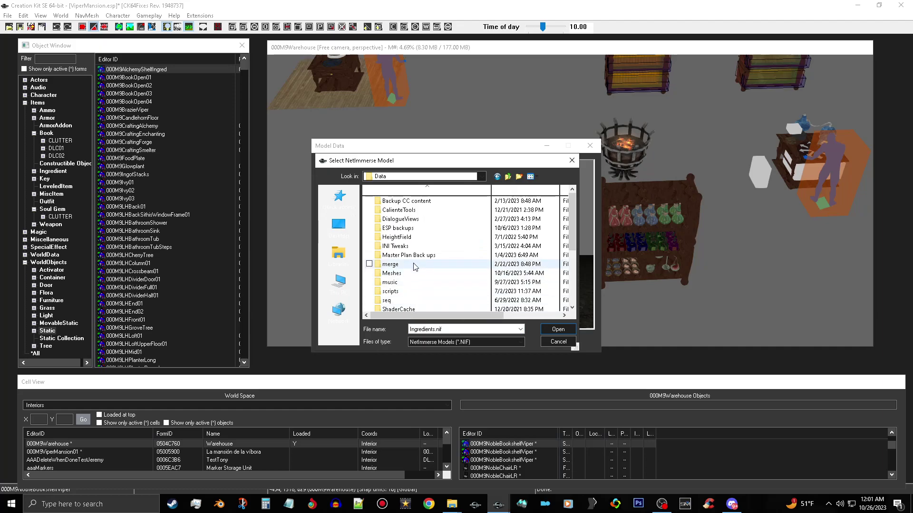
{"action": "double_click", "coordinate": [418, 280]}
{"action": "left_click_drag", "start_coordinate": [571, 198], "coordinate": [583, 312]}
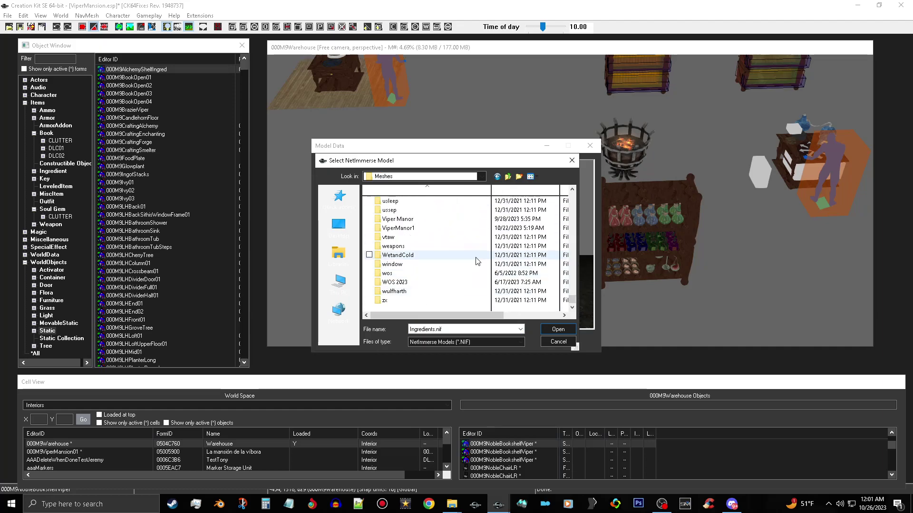
Set the model to ViperManor1\Clutter\Misc\BlacksmithShelfClutter.nif and save the static as a new form
{"action": "double_click", "coordinate": [420, 228]}
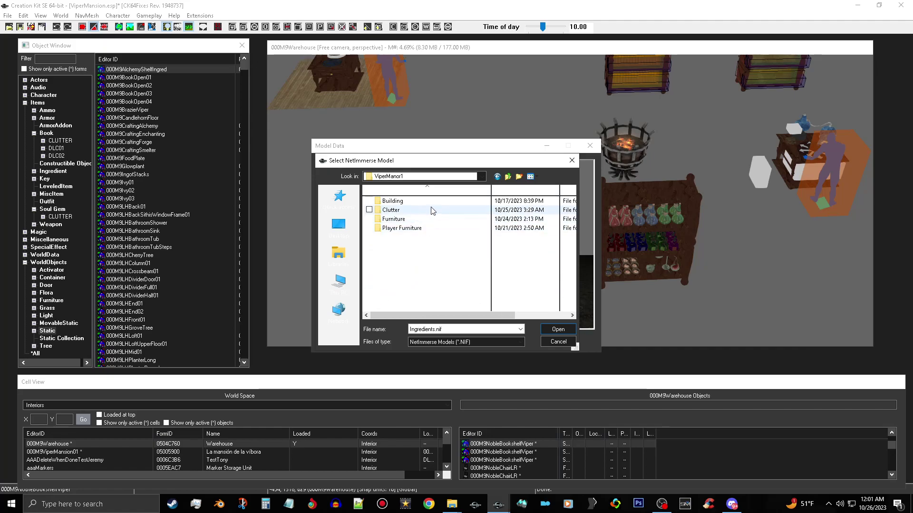
{"action": "double_click", "coordinate": [432, 210]}
{"action": "double_click", "coordinate": [411, 205]}
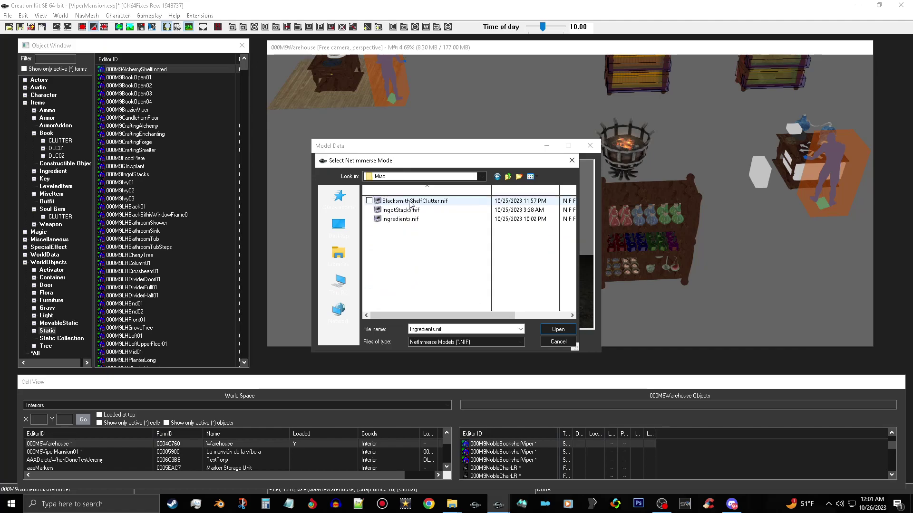
{"action": "left_click", "coordinate": [422, 202]}
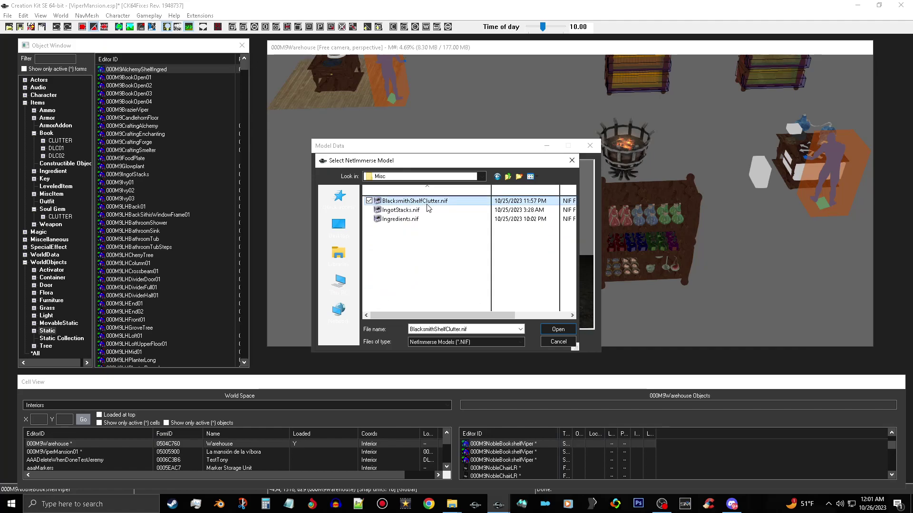
{"action": "left_click", "coordinate": [556, 330]}
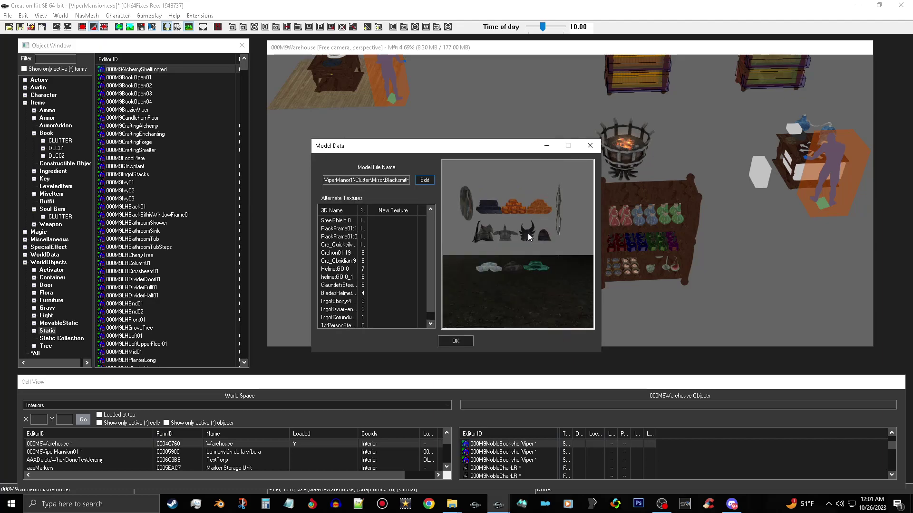
{"action": "left_click", "coordinate": [459, 342]}
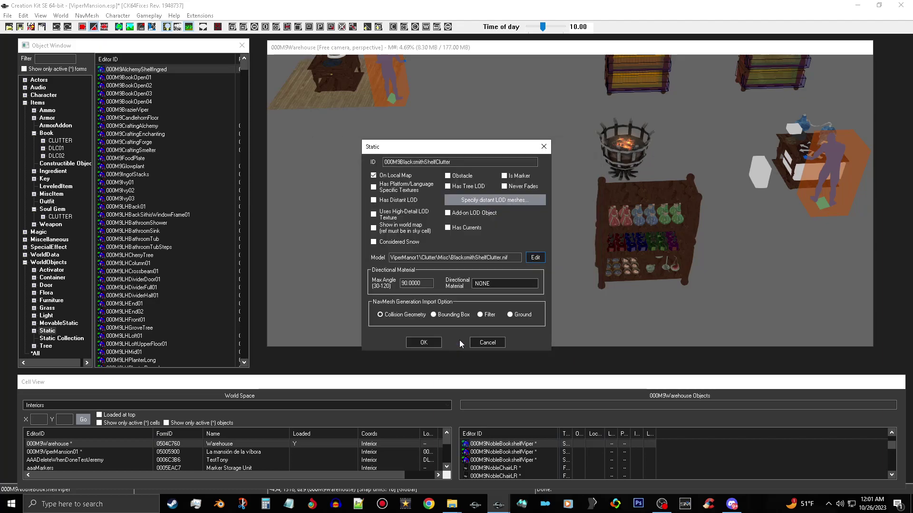
{"action": "left_click", "coordinate": [424, 342]}
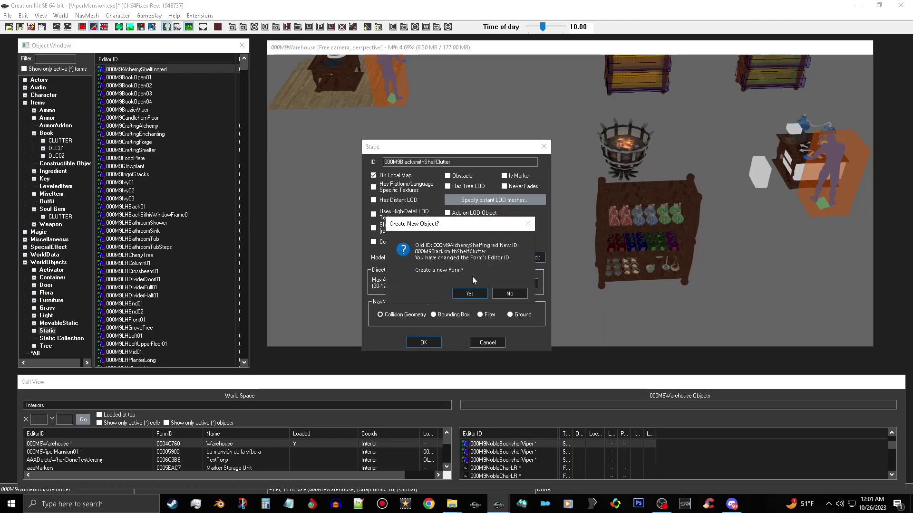
{"action": "left_click", "coordinate": [469, 293]}
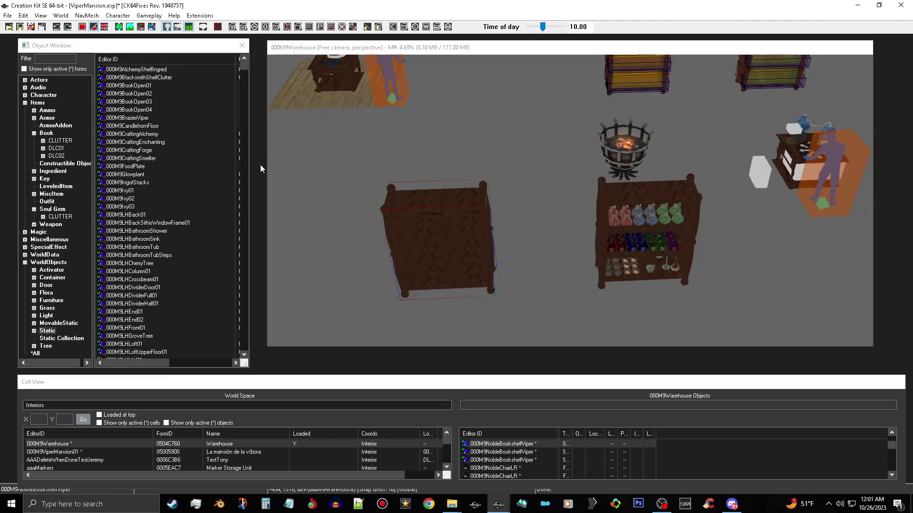
Place the 000M9BlacksmithShelfClutter static in the duplicated bookshelf in 000M9Warehouse
{"action": "left_click", "coordinate": [471, 253]}
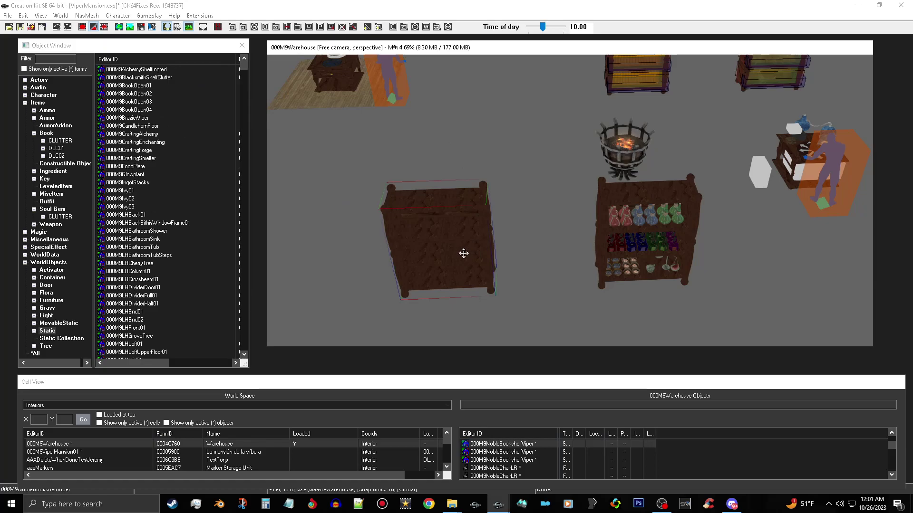
{"action": "key", "text": "c"}
{"action": "mouse_move", "coordinate": [555, 205]}
{"action": "middle_mouse_down", "text": "shift"}
{"action": "mouse_move", "coordinate": [566, 183]}
{"action": "mouse_move", "coordinate": [557, 221]}
{"action": "middle_mouse_up", "text": "shift"}
{"action": "left_click", "coordinate": [166, 78]}
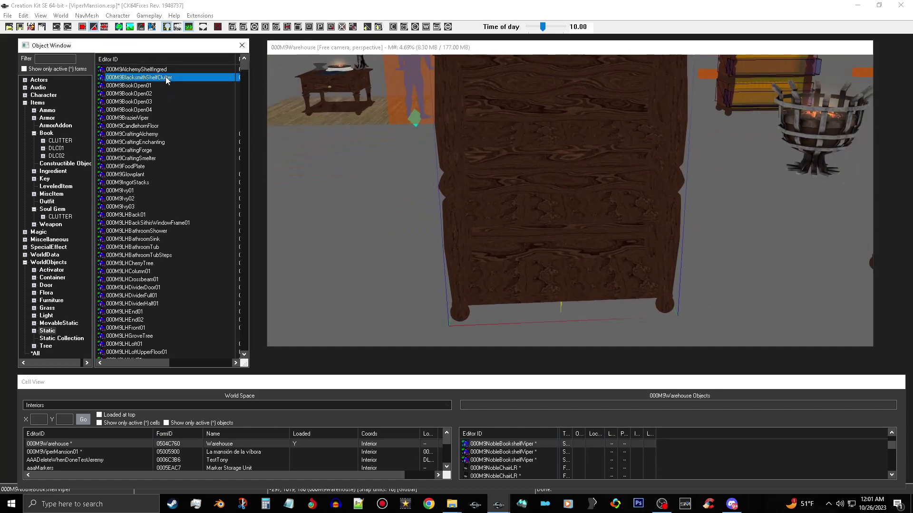
{"action": "left_click_drag", "start_coordinate": [561, 289], "coordinate": [561, 288]}
{"action": "middle_click_drag", "start_coordinate": [561, 288], "coordinate": [581, 242], "text": "shift"}
{"action": "right_click_drag", "start_coordinate": [555, 250], "coordinate": [632, 250]}
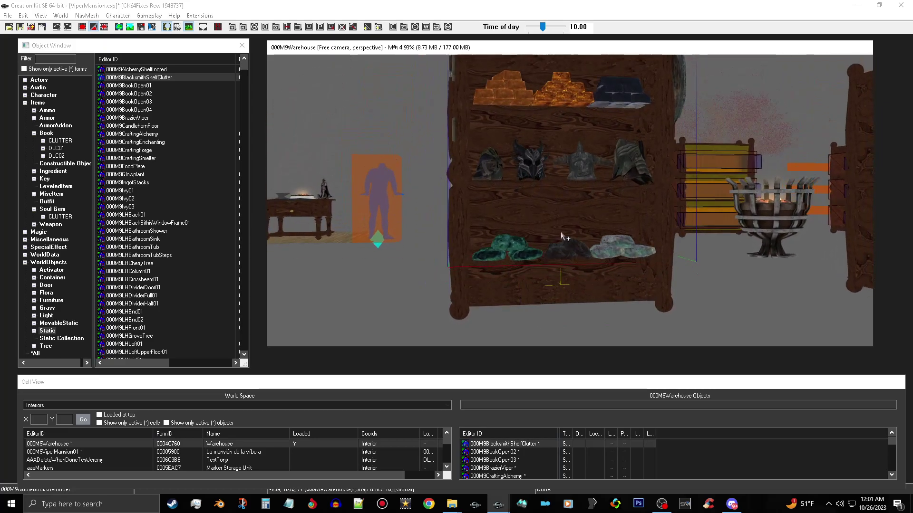
Adjust the clutter's height and depth so the ingots, helmets and ores sit on the bookshelf's shelves
{"action": "scroll", "coordinate": [560, 235], "scroll_direction": "up", "scroll_amount": 5}
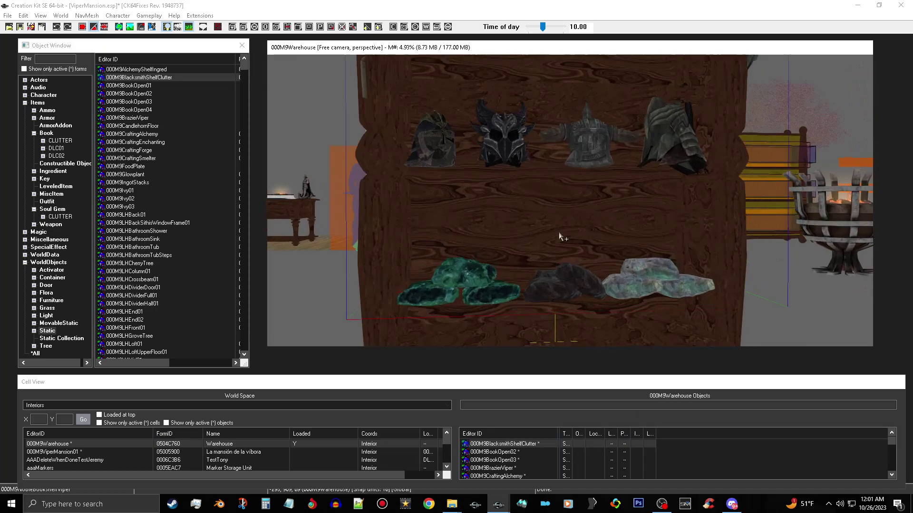
{"action": "mouse_move", "coordinate": [560, 234]}
{"action": "middle_mouse_down", "text": "shift"}
{"action": "mouse_move", "coordinate": [557, 242]}
{"action": "mouse_move", "coordinate": [562, 234]}
{"action": "middle_mouse_up", "text": "shift"}
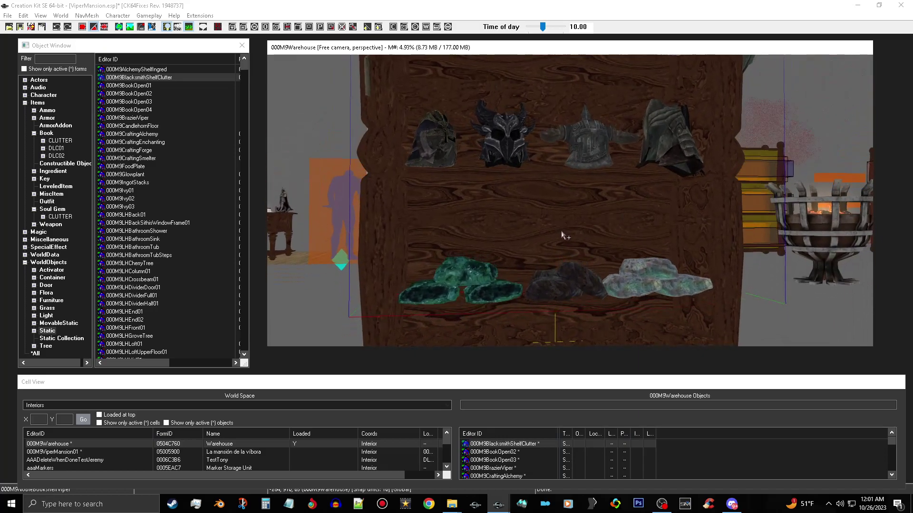
{"action": "middle_click_drag", "start_coordinate": [506, 144], "coordinate": [506, 181]}
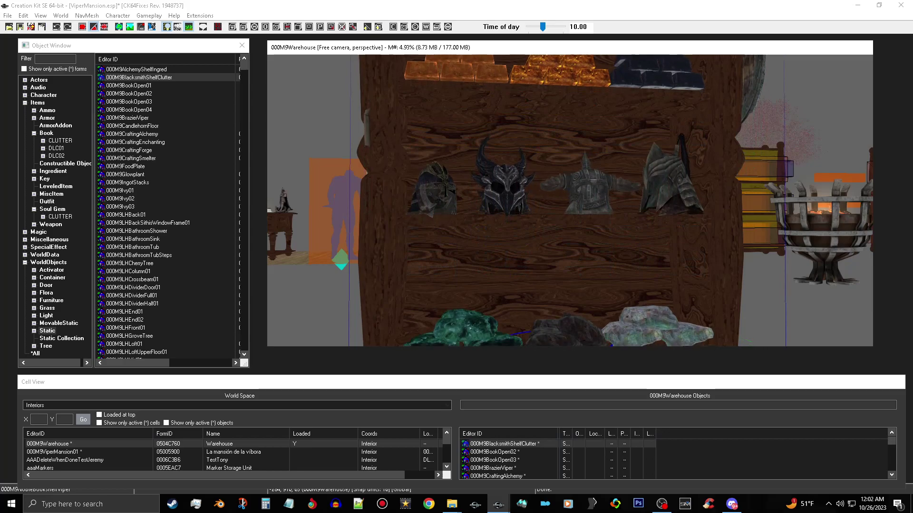
{"action": "scroll", "coordinate": [504, 197], "scroll_direction": "up", "scroll_amount": 3}
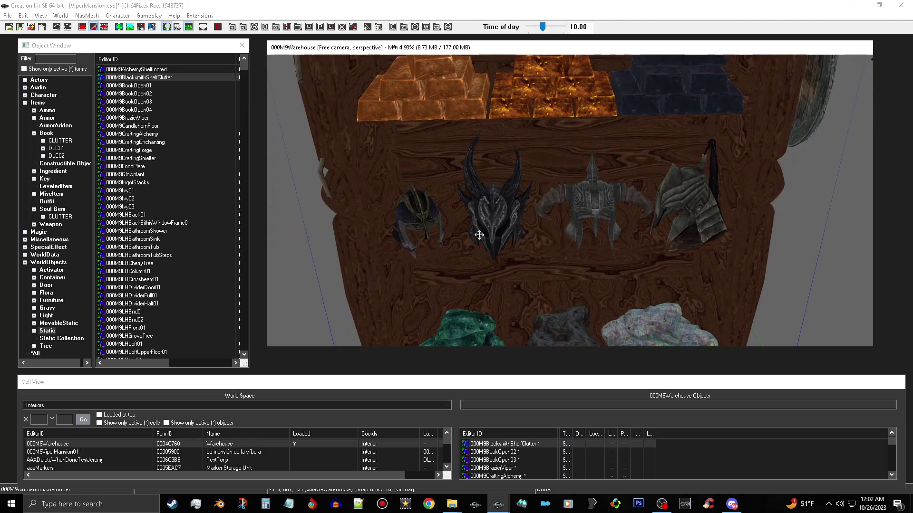
{"action": "scroll", "coordinate": [483, 234], "scroll_direction": "down", "scroll_amount": 3}
{"action": "scroll", "coordinate": [488, 233], "scroll_direction": "up", "scroll_amount": 3}
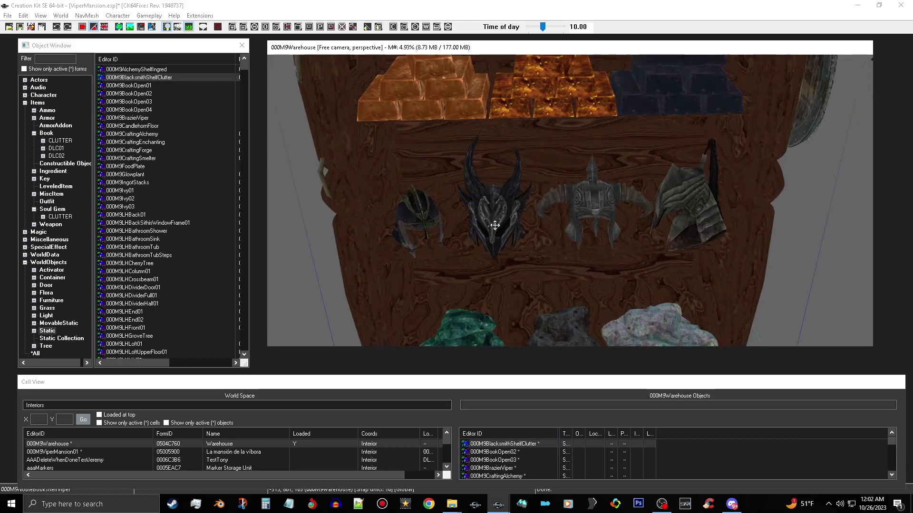
{"action": "left_click_drag", "start_coordinate": [495, 225], "coordinate": [494, 213]}
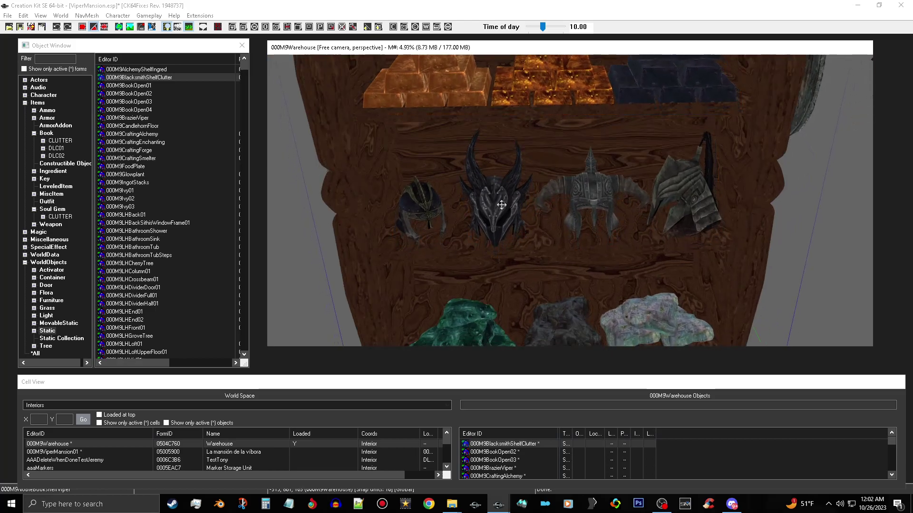
Shift the clutter so the sword plaque is centred on the bookshelf's side panel
{"action": "middle_click_drag", "start_coordinate": [502, 205], "coordinate": [584, 176]}
{"action": "scroll", "coordinate": [580, 195], "scroll_direction": "up", "scroll_amount": 2}
{"action": "scroll", "coordinate": [584, 190], "scroll_direction": "up", "scroll_amount": 3}
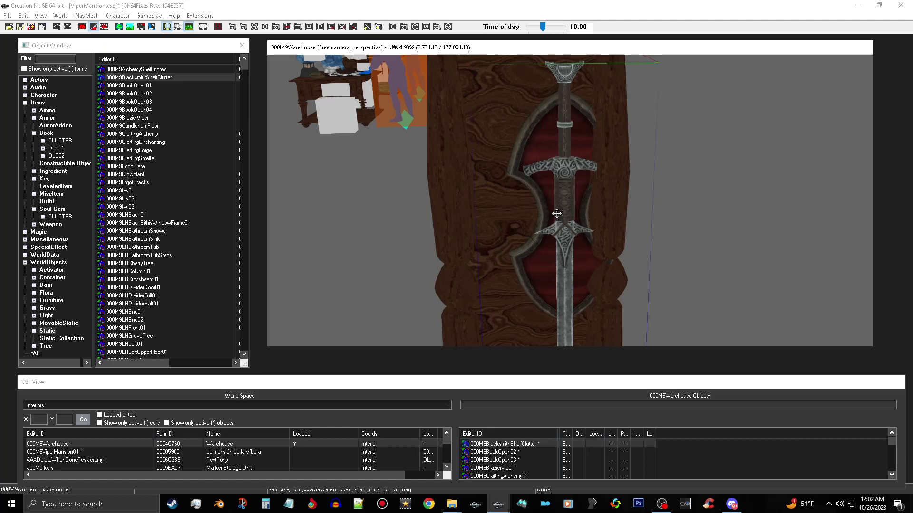
{"action": "left_click_drag", "start_coordinate": [559, 217], "coordinate": [533, 207]}
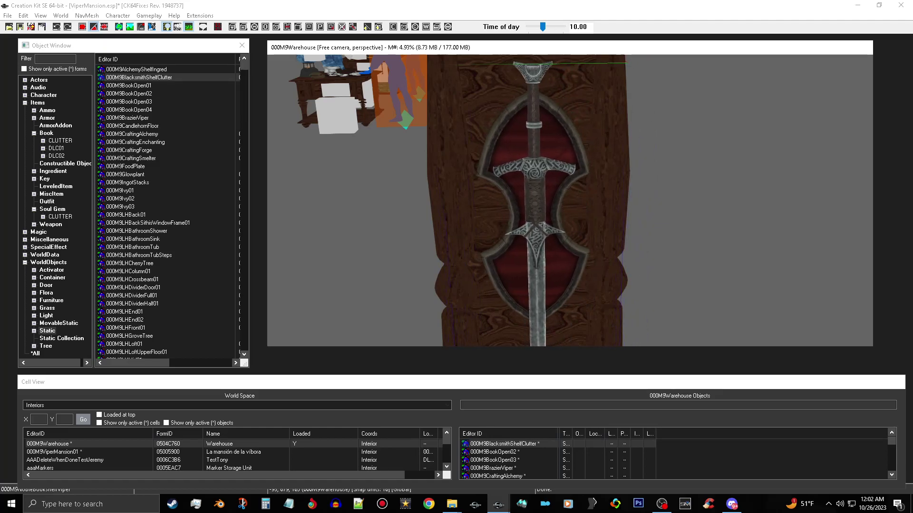
Check the clutter's fit from both sides and the front of the bookshelf, and save the ViperMansion.esp plugin
{"action": "middle_click_drag", "start_coordinate": [545, 205], "coordinate": [466, 217], "text": "shift"}
{"action": "middle_click_drag", "start_coordinate": [613, 177], "coordinate": [549, 184], "text": "shift"}
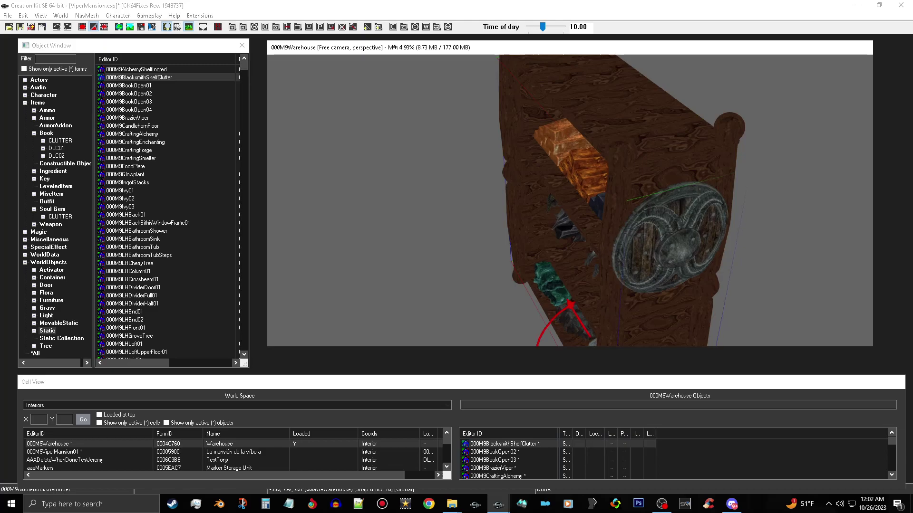
{"action": "middle_click_drag", "start_coordinate": [665, 249], "coordinate": [757, 243], "text": "shift"}
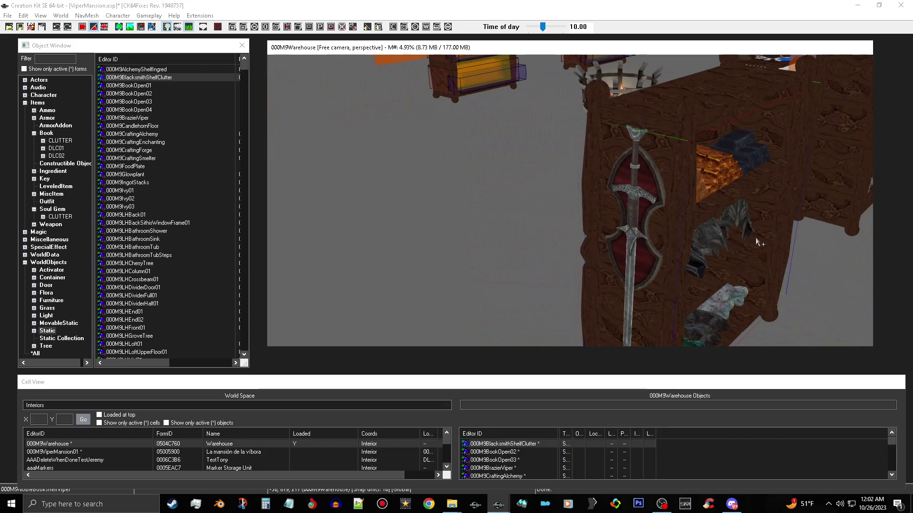
{"action": "mouse_move", "coordinate": [699, 290]}
{"action": "middle_mouse_down", "text": "shift"}
{"action": "mouse_move", "coordinate": [662, 276]}
{"action": "mouse_move", "coordinate": [692, 268]}
{"action": "mouse_move", "coordinate": [671, 249]}
{"action": "mouse_move", "coordinate": [680, 264]}
{"action": "mouse_move", "coordinate": [649, 283]}
{"action": "mouse_move", "coordinate": [626, 273]}
{"action": "middle_mouse_up", "text": "shift"}
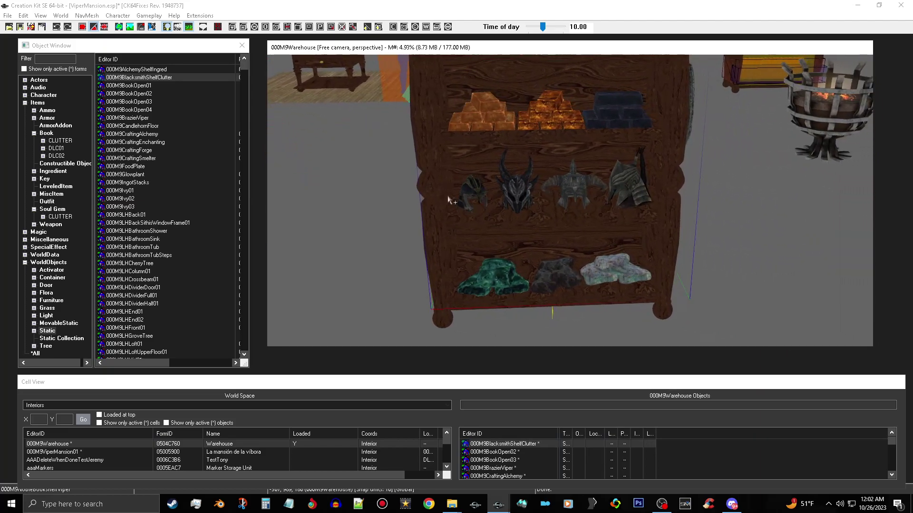
{"action": "left_click", "coordinate": [21, 27]}
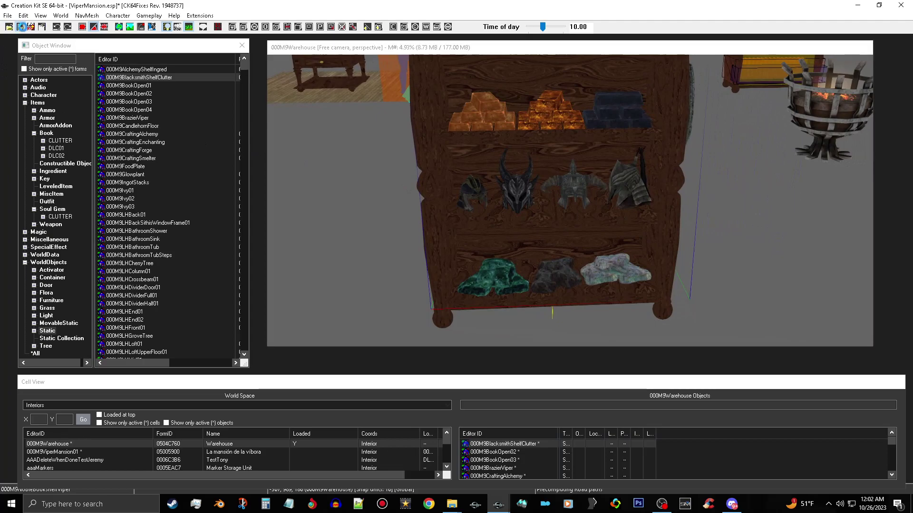
Select the bookshelf together with its blacksmith clutter and copy both
{"action": "left_click", "coordinate": [581, 219], "text": "ctrl"}
{"action": "scroll", "coordinate": [594, 223], "scroll_direction": "down", "scroll_amount": 2}
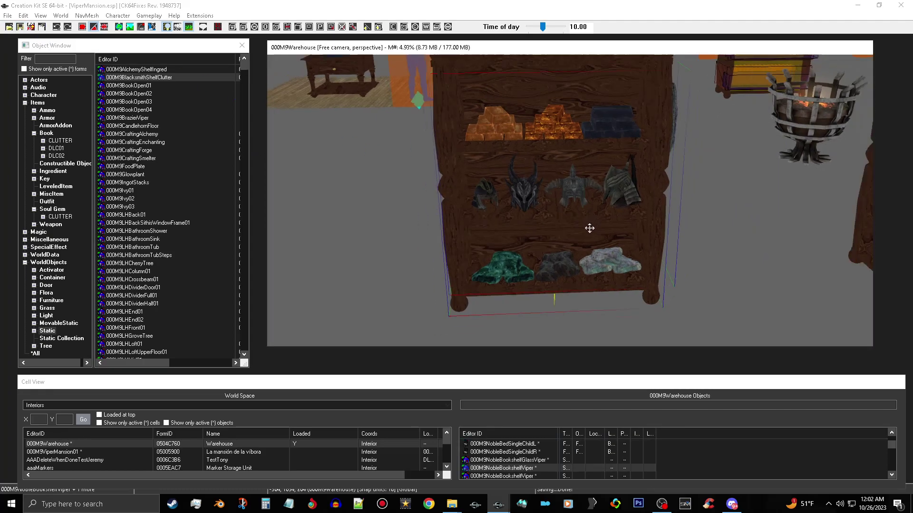
{"action": "middle_click_drag", "start_coordinate": [588, 237], "coordinate": [587, 253], "text": "shift"}
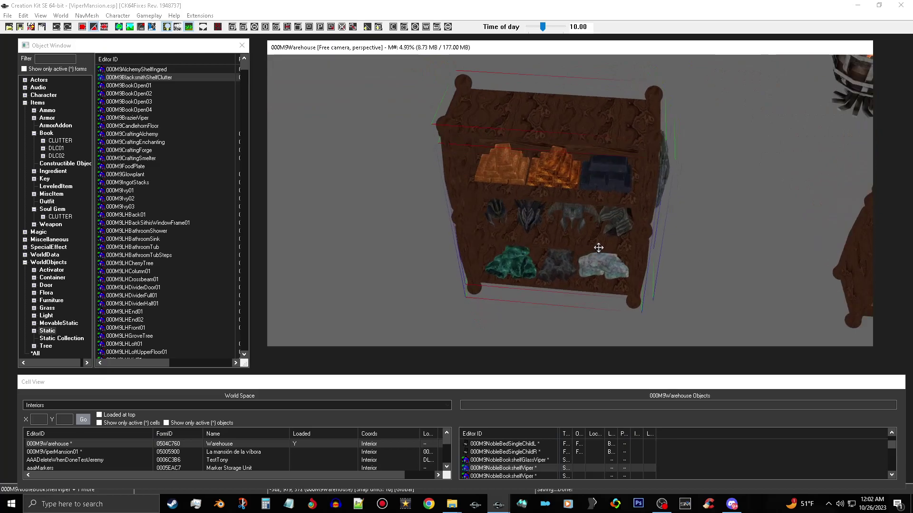
{"action": "scroll", "coordinate": [599, 250], "scroll_direction": "down", "scroll_amount": 2}
{"action": "left_click_drag", "start_coordinate": [415, 92], "coordinate": [714, 312]}
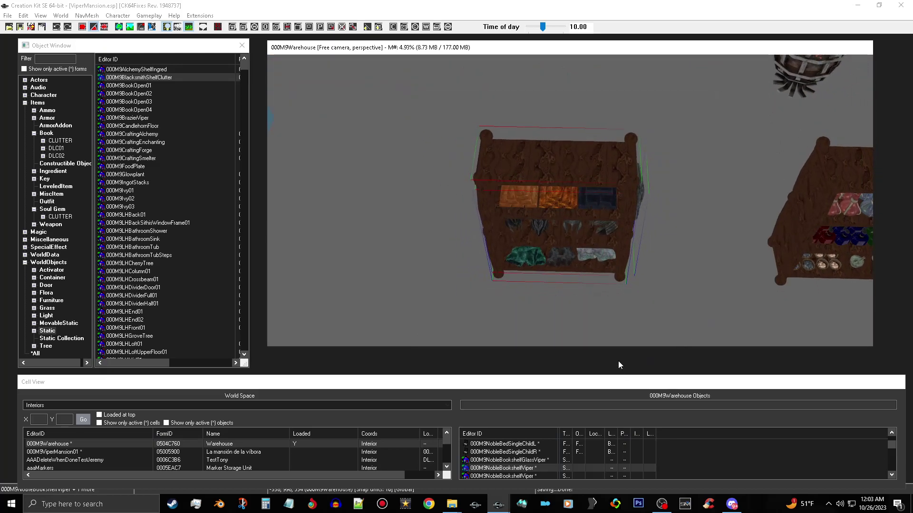
{"action": "right_click", "coordinate": [576, 218]}
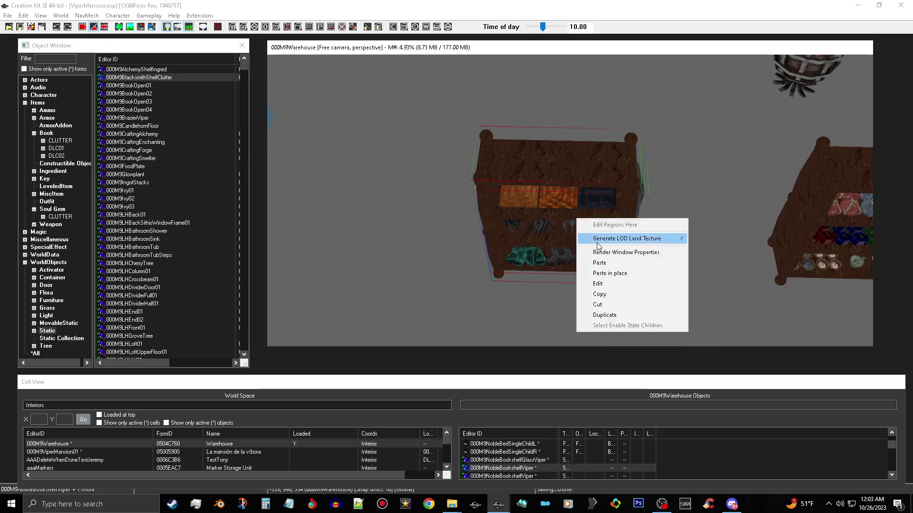
{"action": "left_click", "coordinate": [619, 298]}
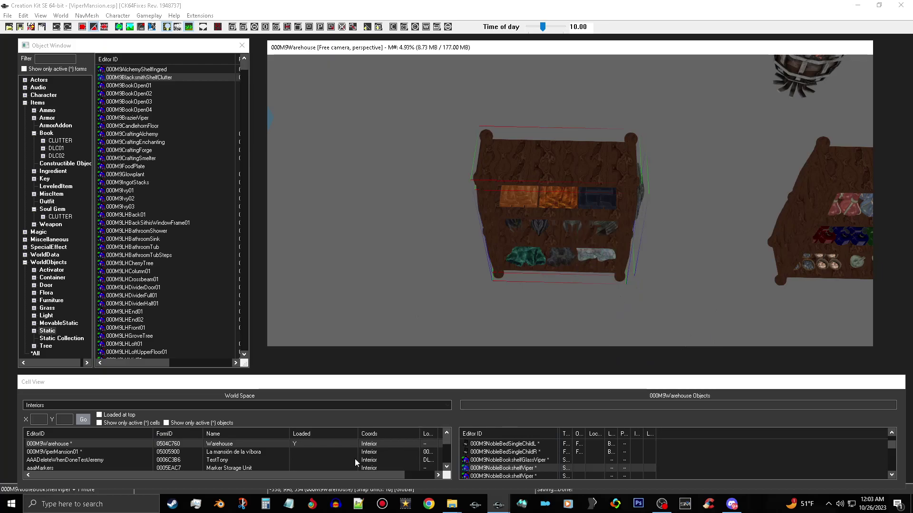
Load the 000M9ViperMansion01 interior and find the part of the mansion where the bookshelf will stand
{"action": "double_click", "coordinate": [258, 452]}
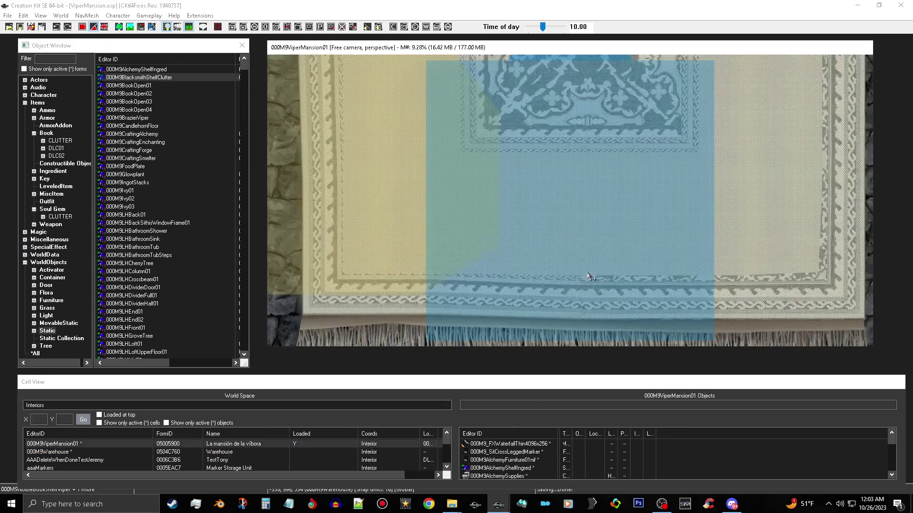
{"action": "left_click", "coordinate": [589, 274]}
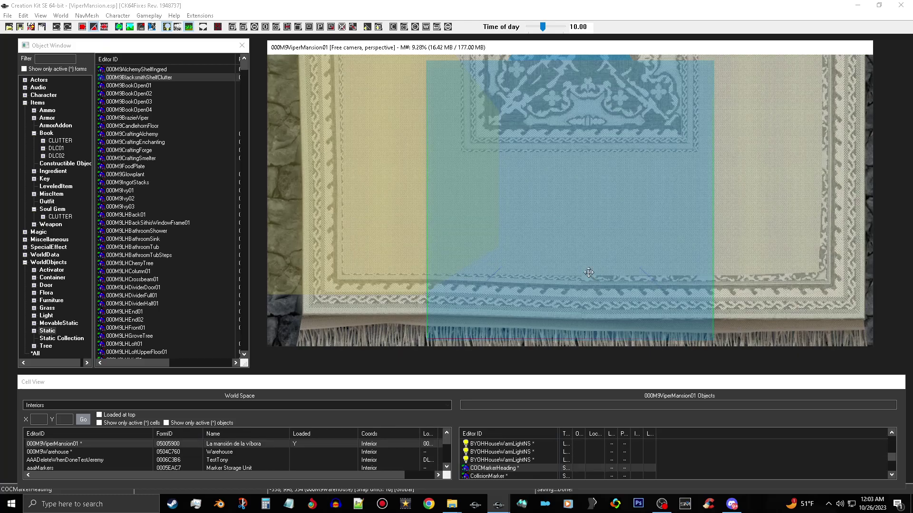
{"action": "middle_click_drag", "start_coordinate": [623, 276], "coordinate": [625, 220], "text": "shift"}
{"action": "scroll", "coordinate": [621, 230], "scroll_direction": "down", "scroll_amount": 8}
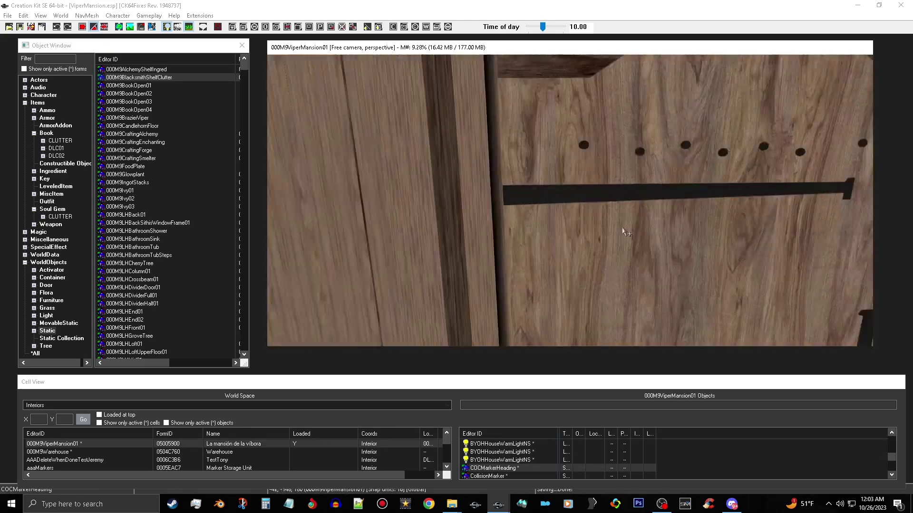
{"action": "scroll", "coordinate": [619, 235], "scroll_direction": "down", "scroll_amount": 4}
{"action": "middle_click_drag", "start_coordinate": [460, 191], "coordinate": [804, 183]}
{"action": "middle_click_drag", "start_coordinate": [605, 228], "coordinate": [909, 266]}
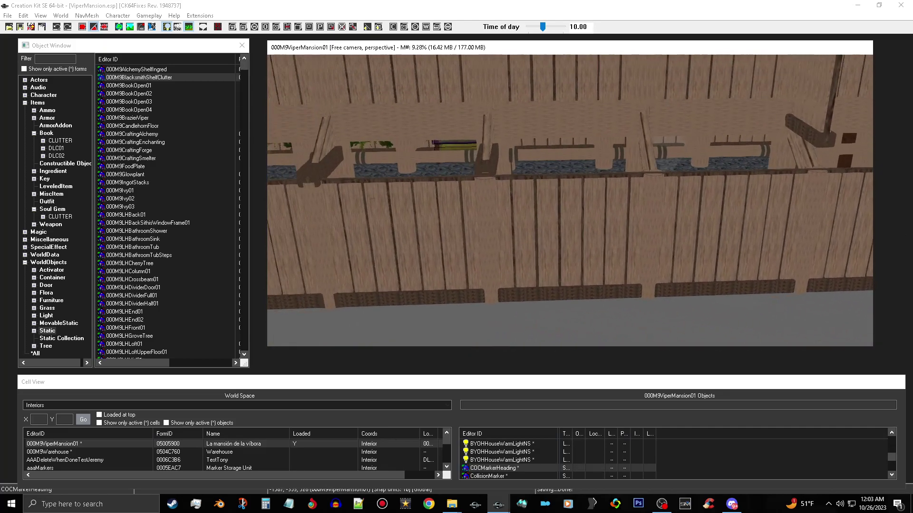
{"action": "middle_click_drag", "start_coordinate": [806, 279], "coordinate": [589, 254]}
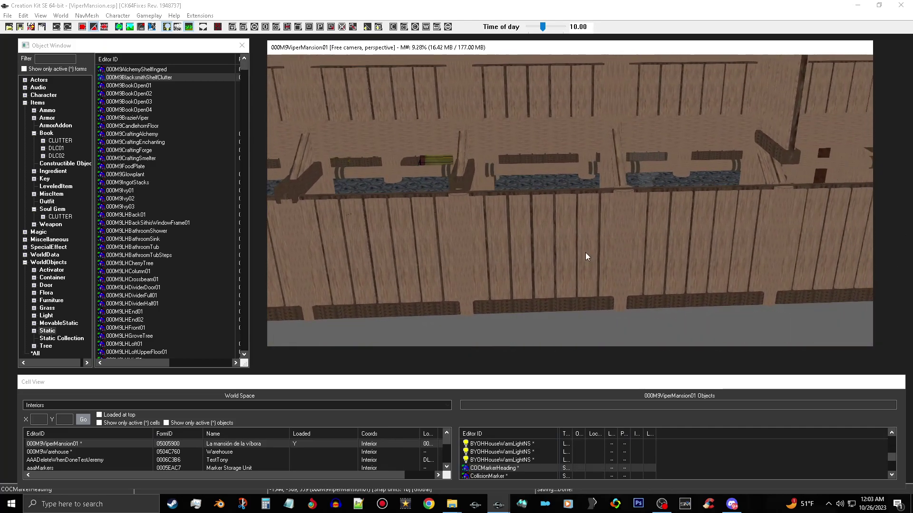
Paste the copied bookshelf and blacksmith clutter onto the mansion's stone floor near the wooden columns
{"action": "scroll", "coordinate": [562, 247], "scroll_direction": "up", "scroll_amount": 2}
{"action": "scroll", "coordinate": [559, 247], "scroll_direction": "up", "scroll_amount": 10}
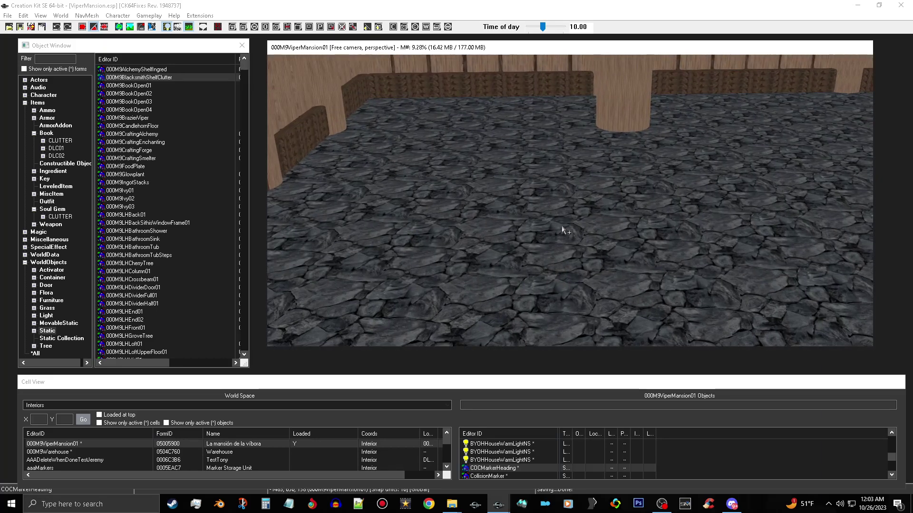
{"action": "scroll", "coordinate": [566, 238], "scroll_direction": "up", "scroll_amount": 10}
{"action": "scroll", "coordinate": [594, 245], "scroll_direction": "down", "scroll_amount": 10}
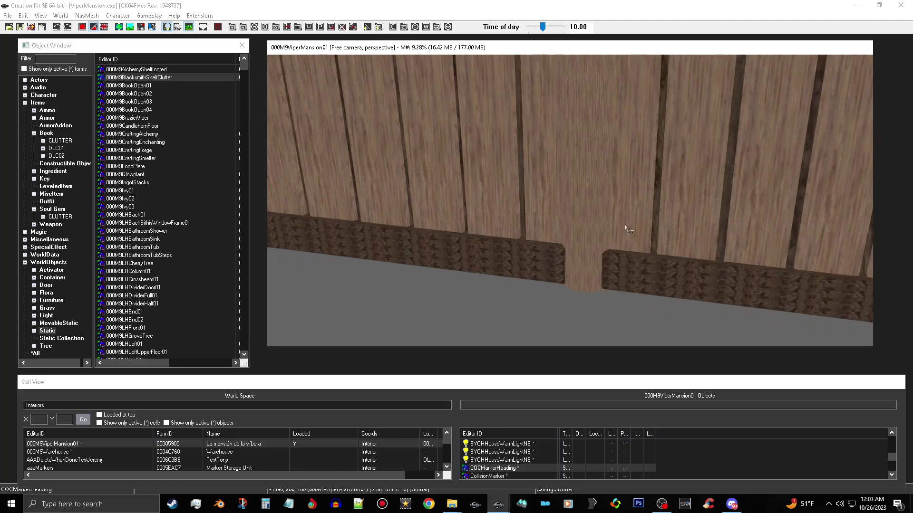
{"action": "scroll", "coordinate": [536, 288], "scroll_direction": "up", "scroll_amount": 10}
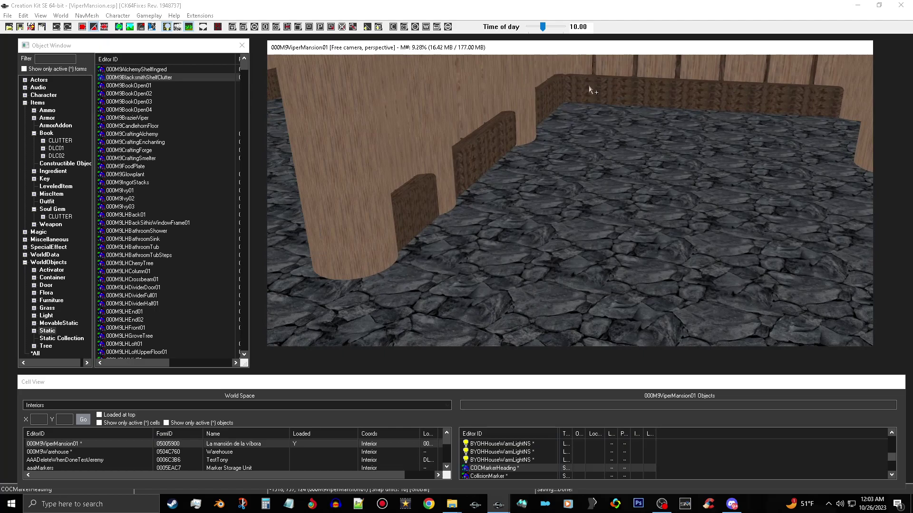
{"action": "right_click", "coordinate": [589, 264]}
{"action": "left_click", "coordinate": [624, 306]}
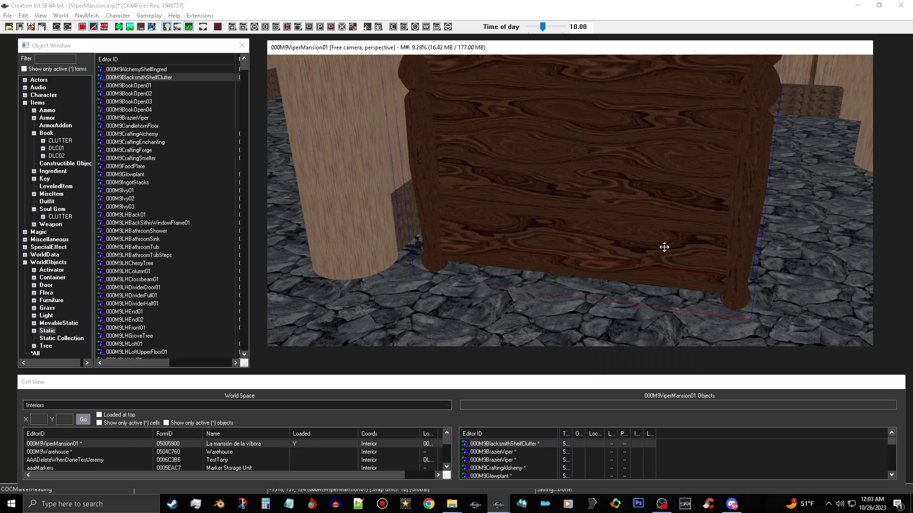
Rotate the bookshelf and its clutter together so the shelves face into the room, and align them with the wall
{"action": "scroll", "coordinate": [570, 200], "scroll_direction": "down", "scroll_amount": 3}
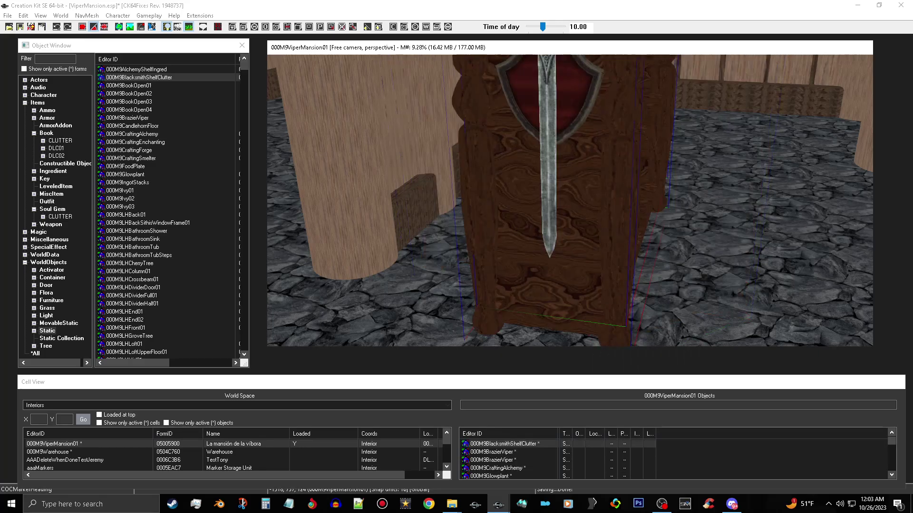
{"action": "middle_click_drag", "start_coordinate": [681, 230], "coordinate": [732, 267], "text": "shift"}
{"action": "key", "text": "2"}
{"action": "left_click_drag", "start_coordinate": [787, 230], "coordinate": [788, 229]}
{"action": "middle_click_drag", "start_coordinate": [799, 239], "coordinate": [778, 255], "text": "shift"}
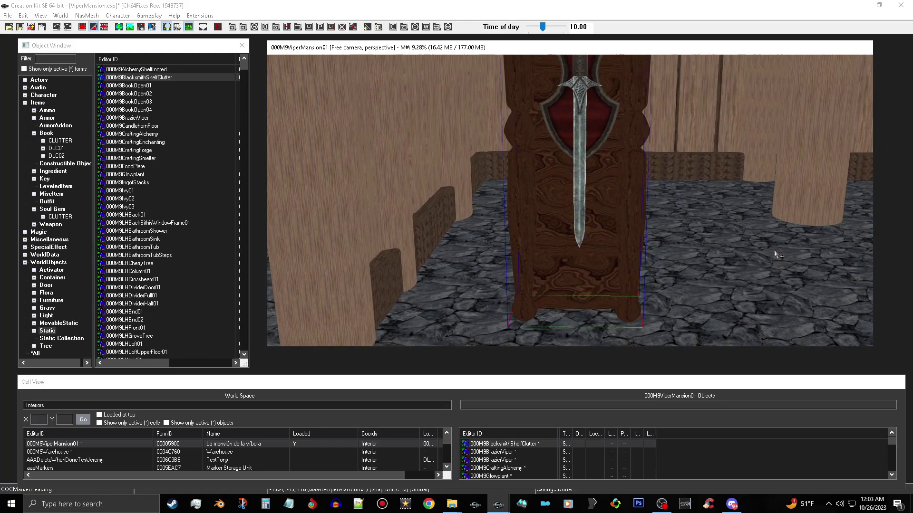
Move the bookshelf with its clutter against the wall beside the wooden column
{"action": "middle_click_drag", "start_coordinate": [605, 251], "coordinate": [573, 252], "text": "shift"}
{"action": "middle_click_drag", "start_coordinate": [505, 258], "coordinate": [457, 235], "text": "shift"}
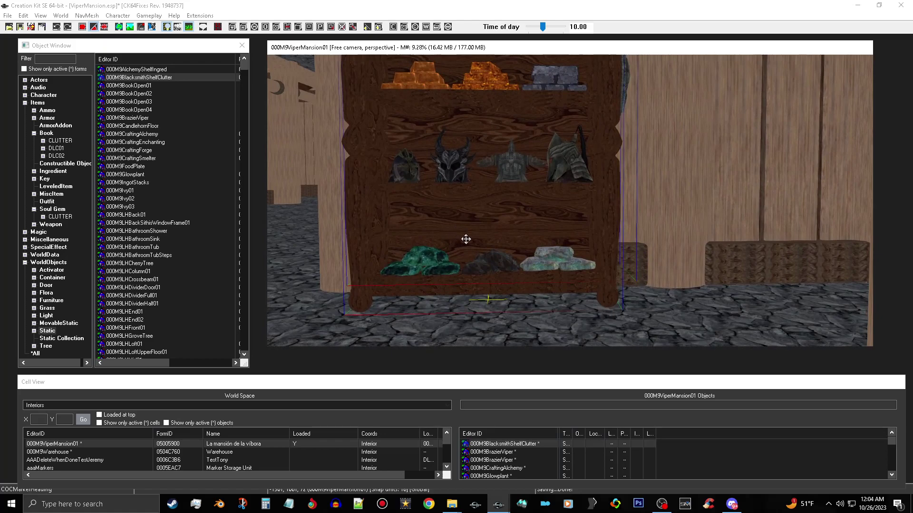
{"action": "left_click_drag", "start_coordinate": [504, 235], "coordinate": [529, 236]}
{"action": "middle_click_drag", "start_coordinate": [495, 230], "coordinate": [510, 242], "text": "shift"}
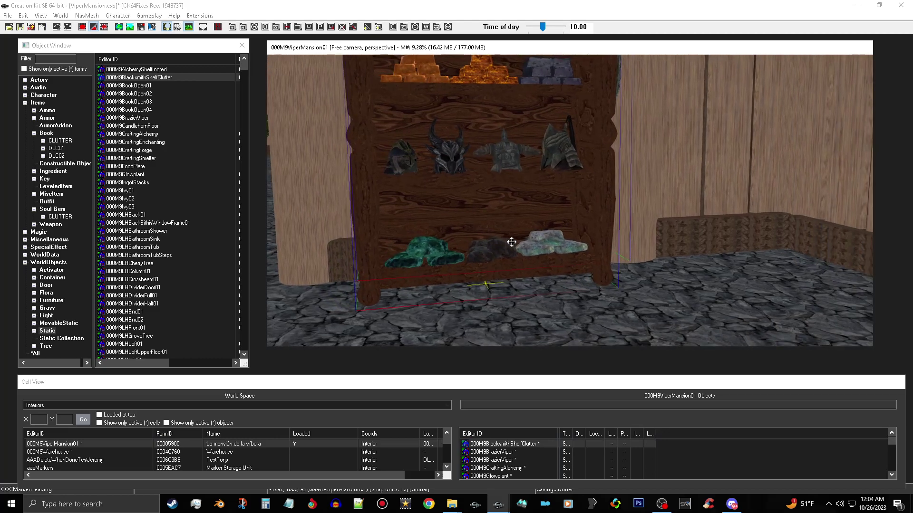
Switch the view to the cell's own lighting, check the placed bookshelf, and save the ViperMansion.esp plugin
{"action": "key", "text": "a"}
{"action": "middle_click_drag", "start_coordinate": [519, 186], "coordinate": [536, 200], "text": "shift"}
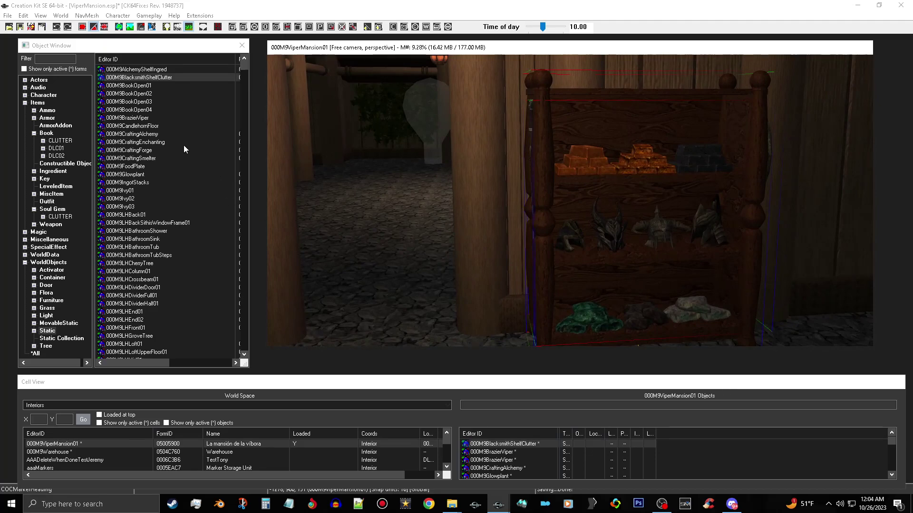
{"action": "left_click", "coordinate": [20, 29]}
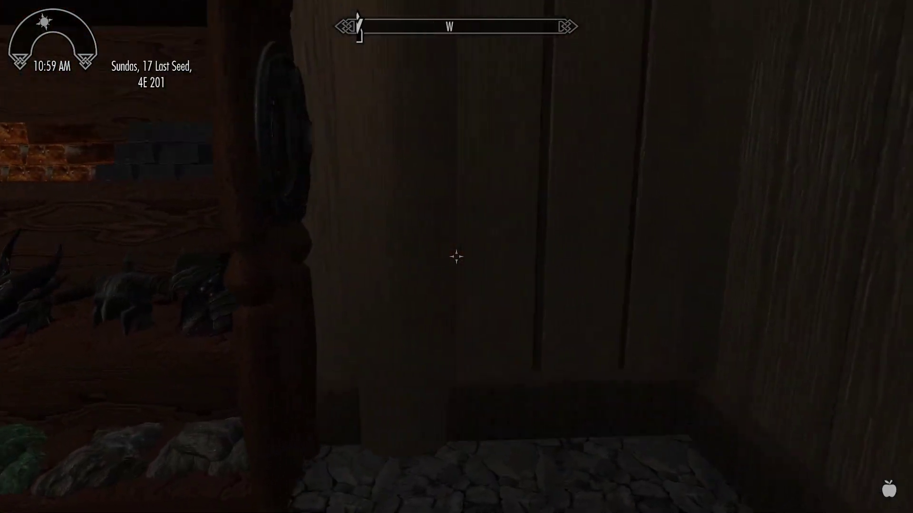
{"action": "key", "text": "d"}
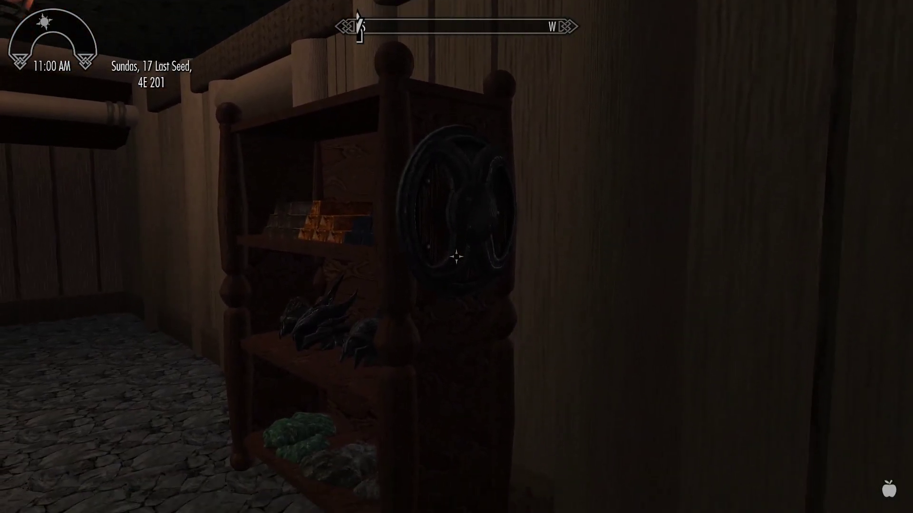
{"action": "key", "text": "a"}
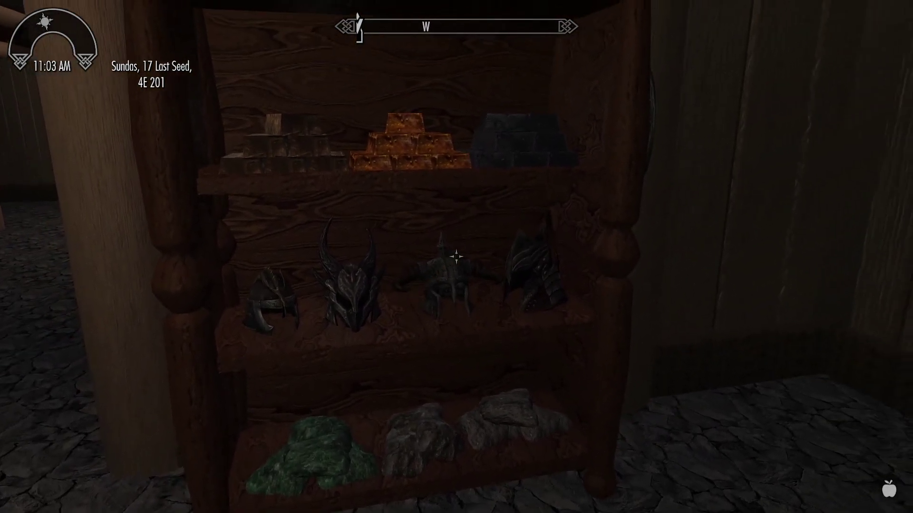
{"action": "key", "text": "a"}
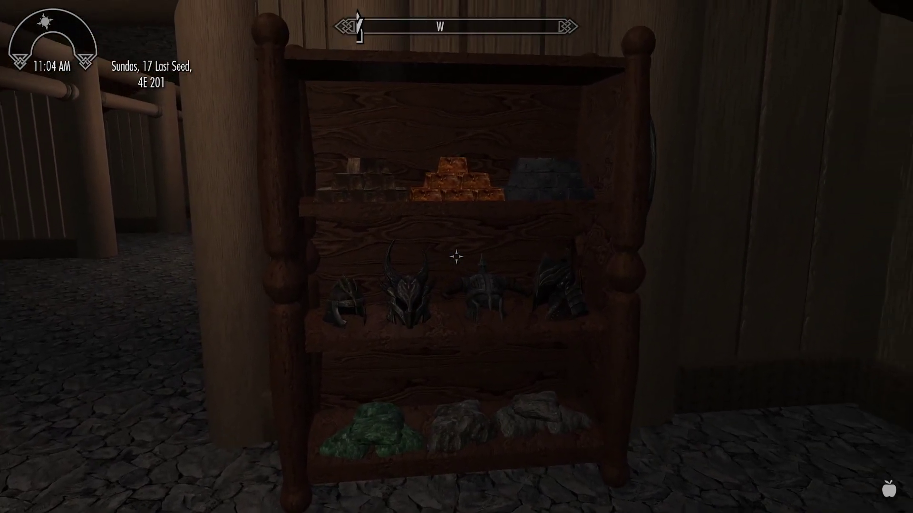
{"action": "key", "text": "s"}
{"action": "key", "text": "w"}
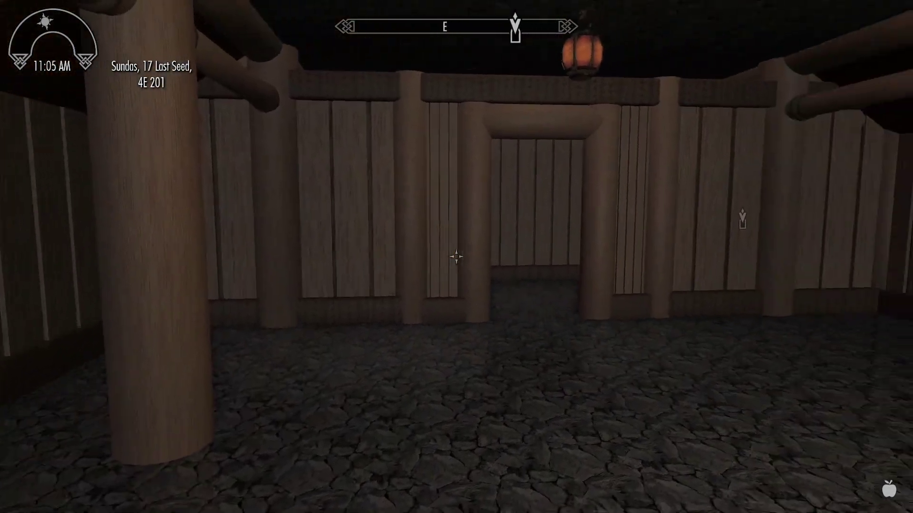
{"action": "key", "text": "w"}
{"action": "key", "text": "f"}
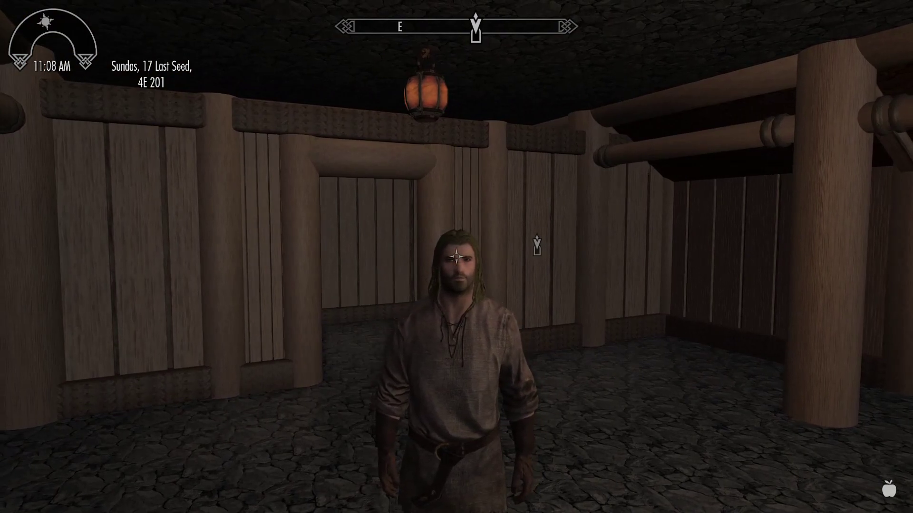
{"action": "key", "text": "f"}
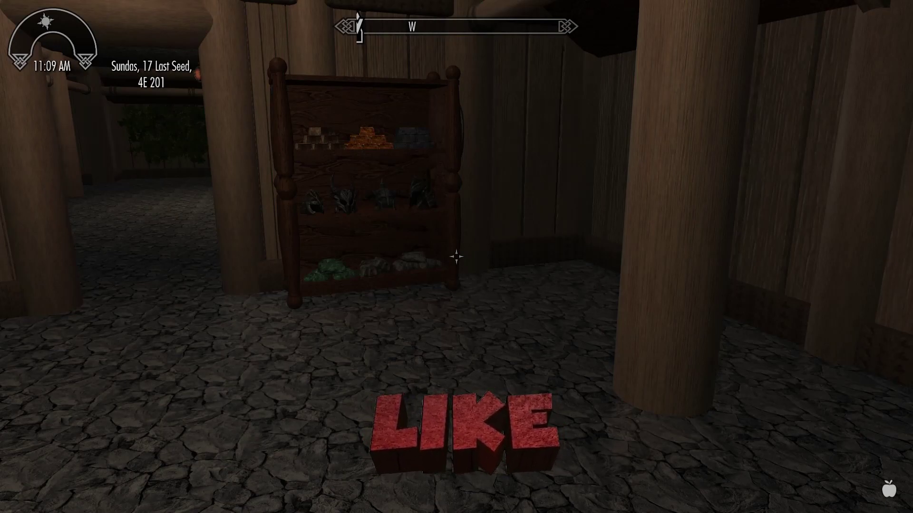
{"action": "key", "text": "f"}
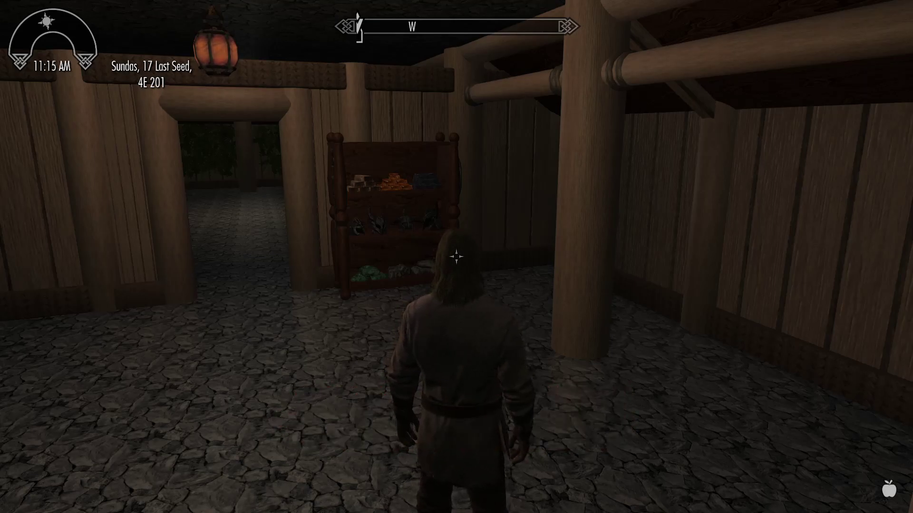
{"action": "key", "text": "f"}
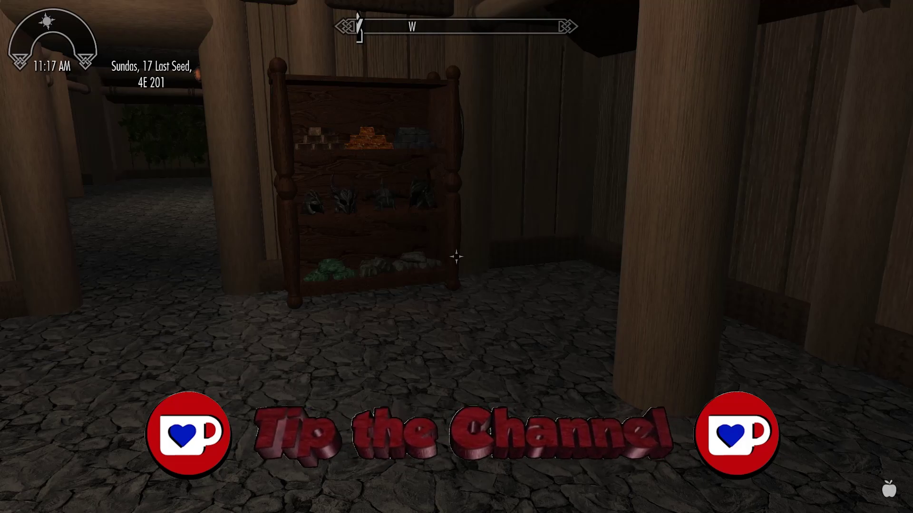
{"action": "key", "text": "f"}
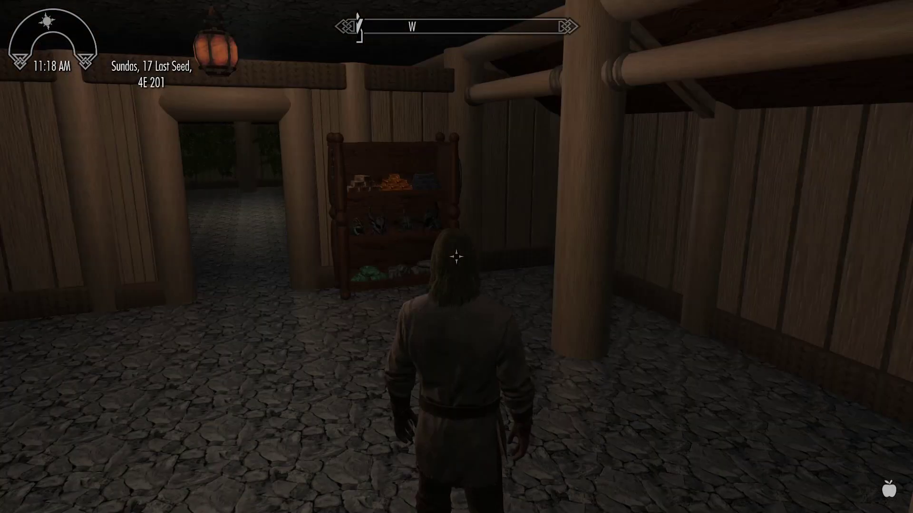